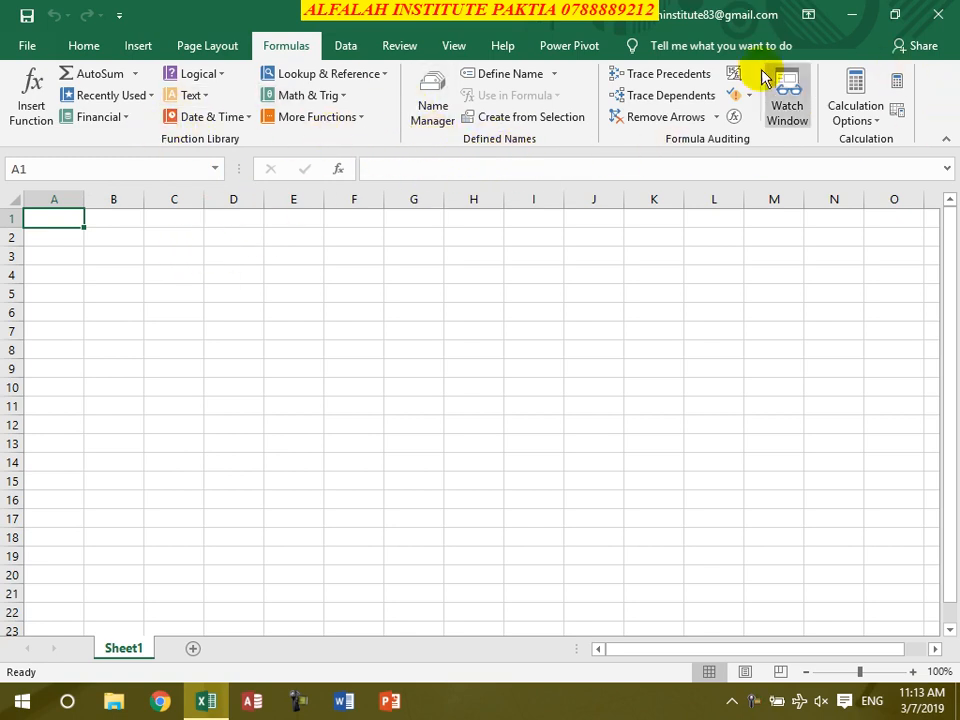
Enter the column headings Name, Program and Fee in cells B2 to D2.
{"action": "left_click", "coordinate": [133, 237]}
{"action": "type", "text": "Name"}
{"action": "key", "text": "Tab"}
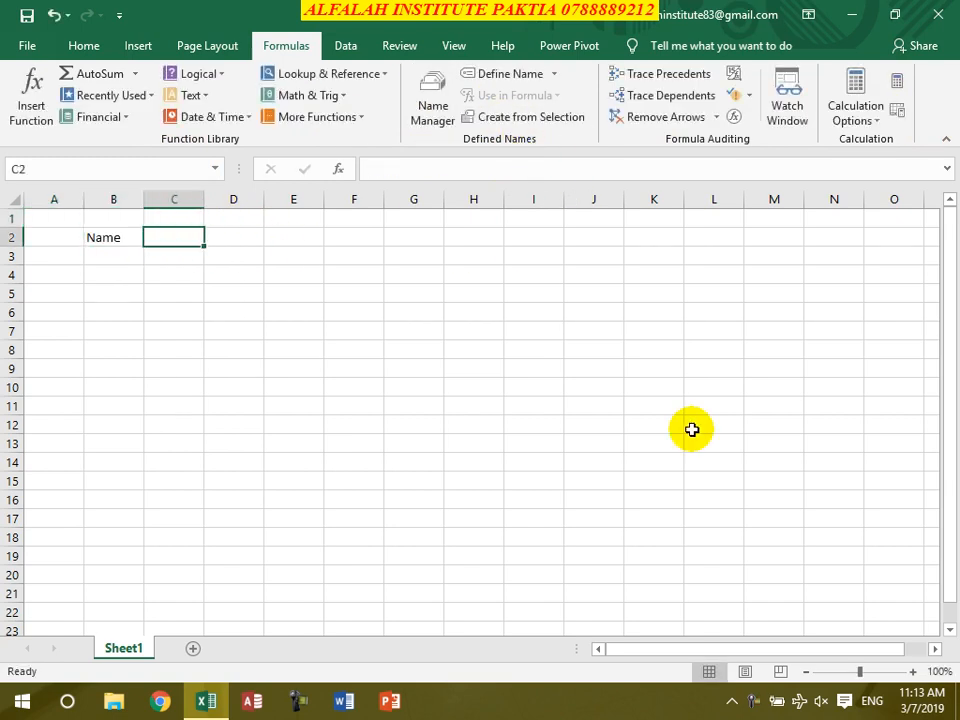
{"action": "type", "text": "Program"}
{"action": "key", "text": "Tab"}
{"action": "type", "text": "F"}
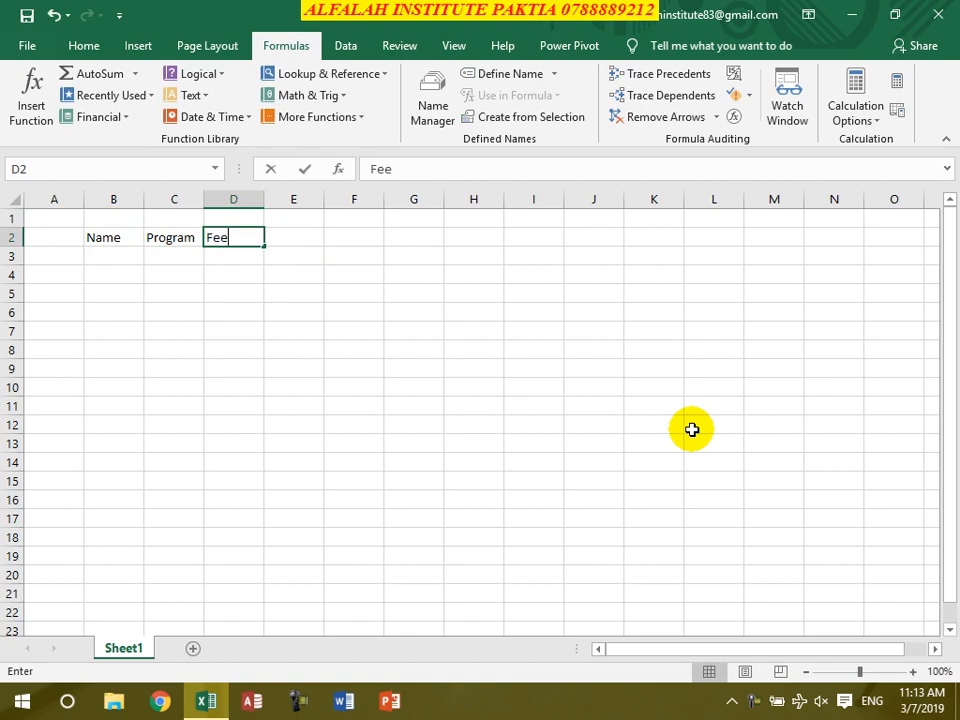
{"action": "key", "text": "Return"}
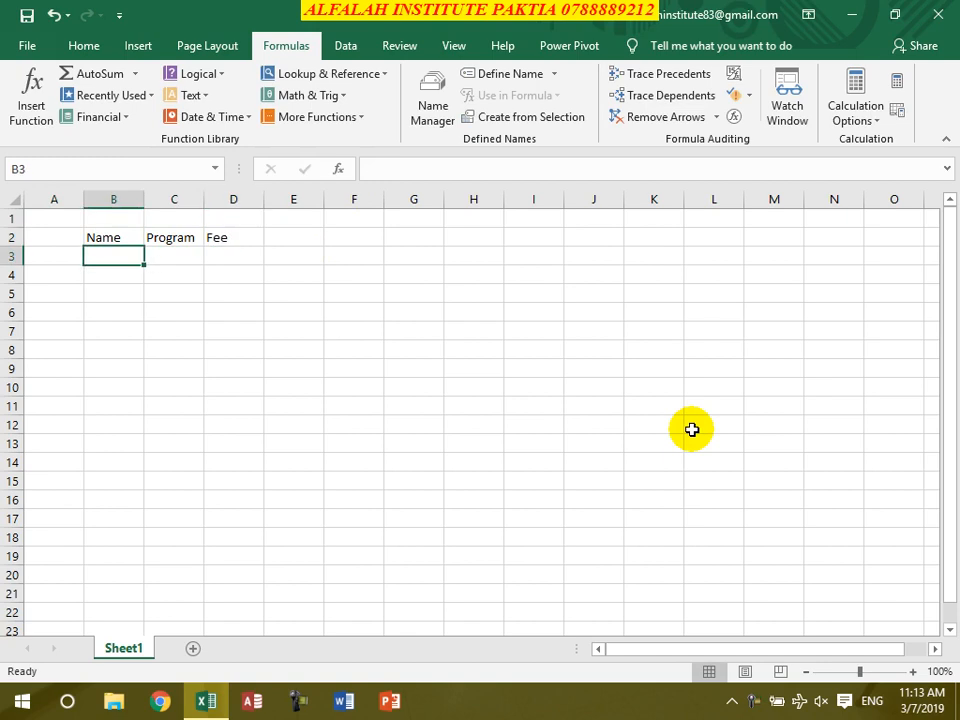
List the programs Windows, Word and Excel down cells H2 to H4.
{"action": "left_click", "coordinate": [467, 236]}
{"action": "type", "text": "W"}
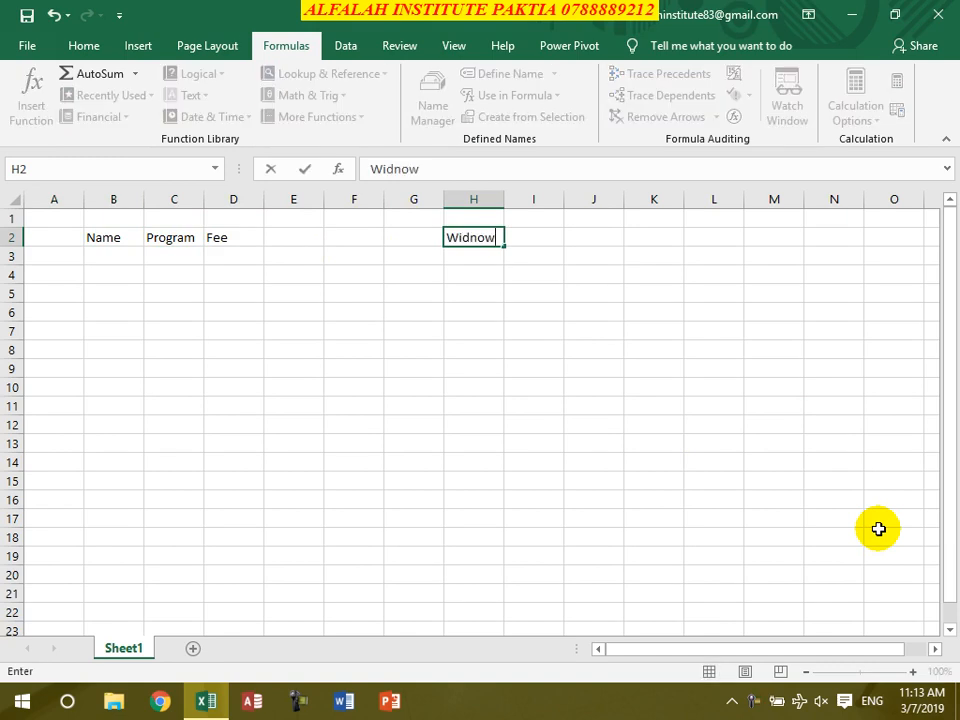
{"action": "type", "text": "indows"}
{"action": "key", "text": "Return"}
{"action": "type", "text": "Word"}
{"action": "key", "text": "Return"}
{"action": "type", "text": "E"}
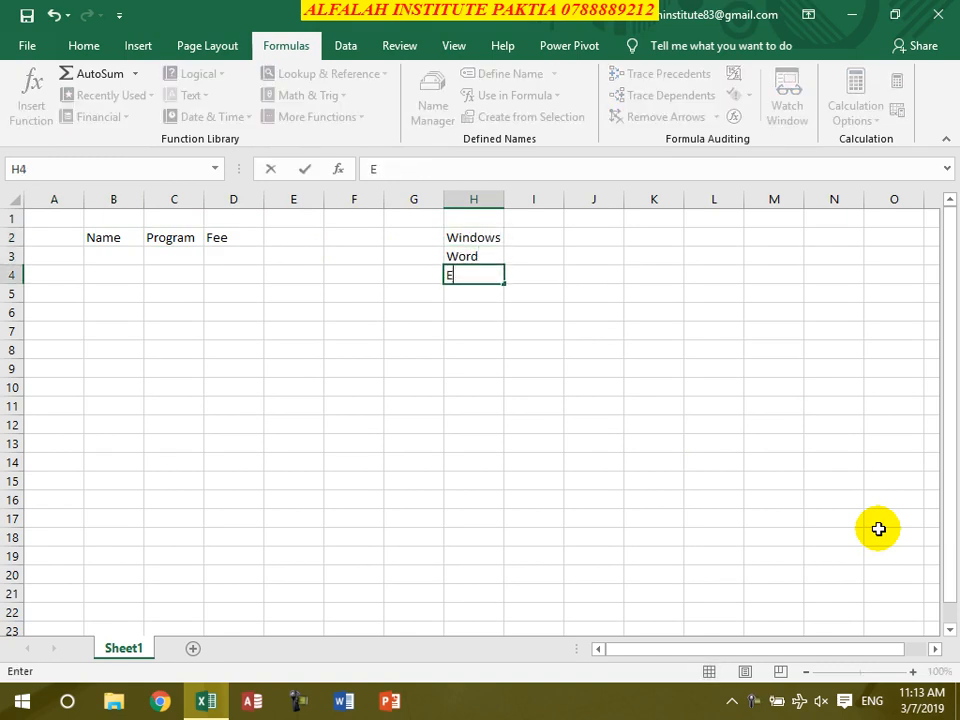
{"action": "type", "text": "xcel"}
{"action": "key", "text": "Return"}
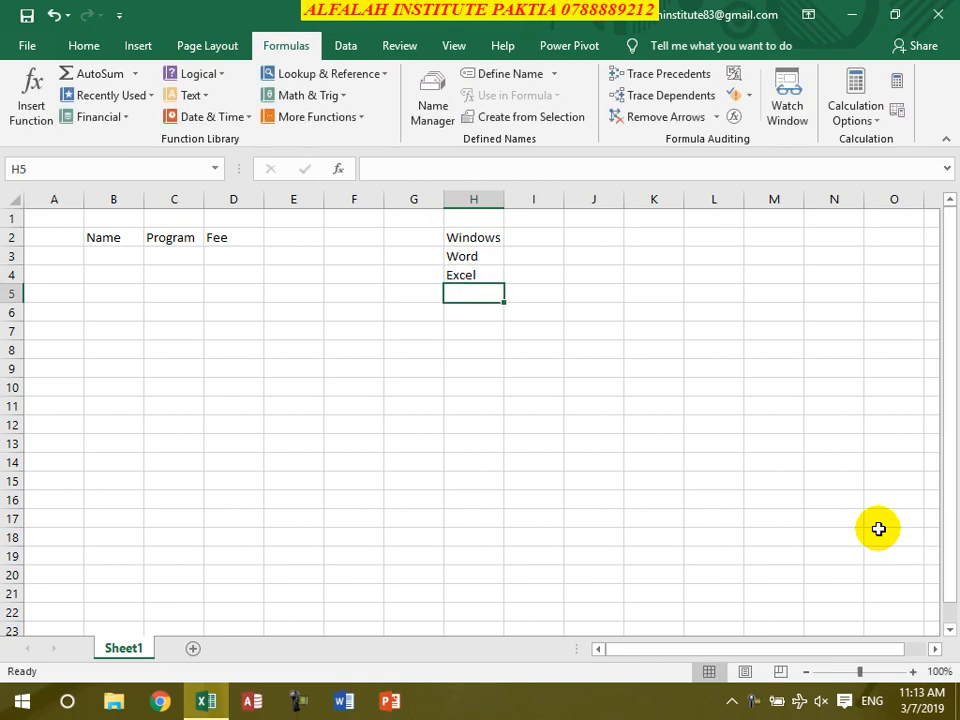
Enter the fees 650, 900 and 1300 in cells I2 to I4 beside the program list.
{"action": "left_click", "coordinate": [520, 243]}
{"action": "type", "text": "650"}
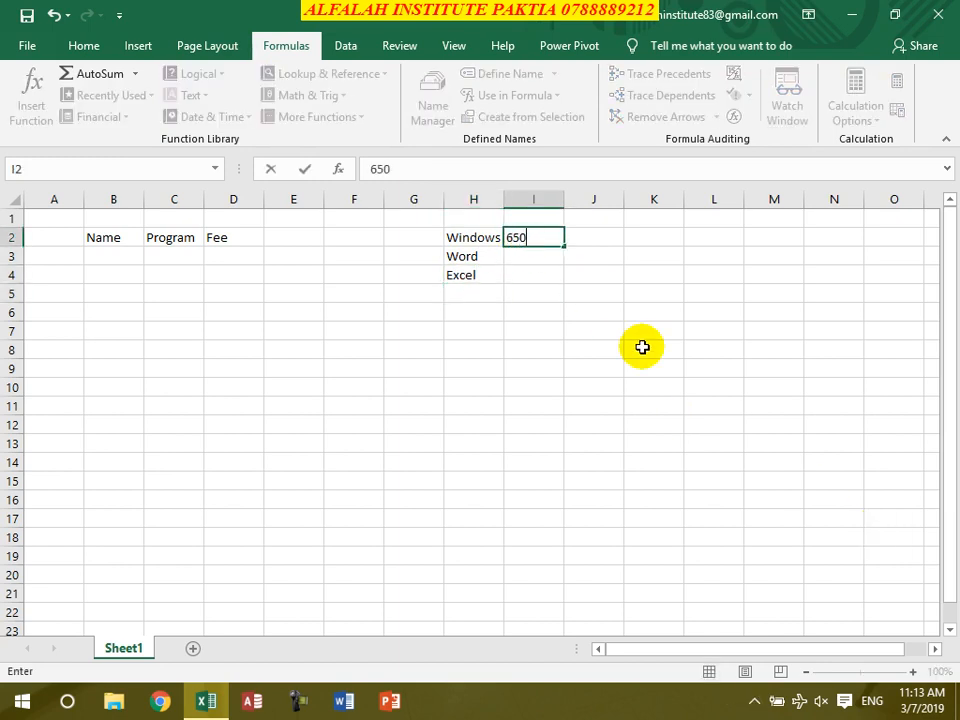
{"action": "key", "text": "Return"}
{"action": "type", "text": "900"}
{"action": "key", "text": "Return"}
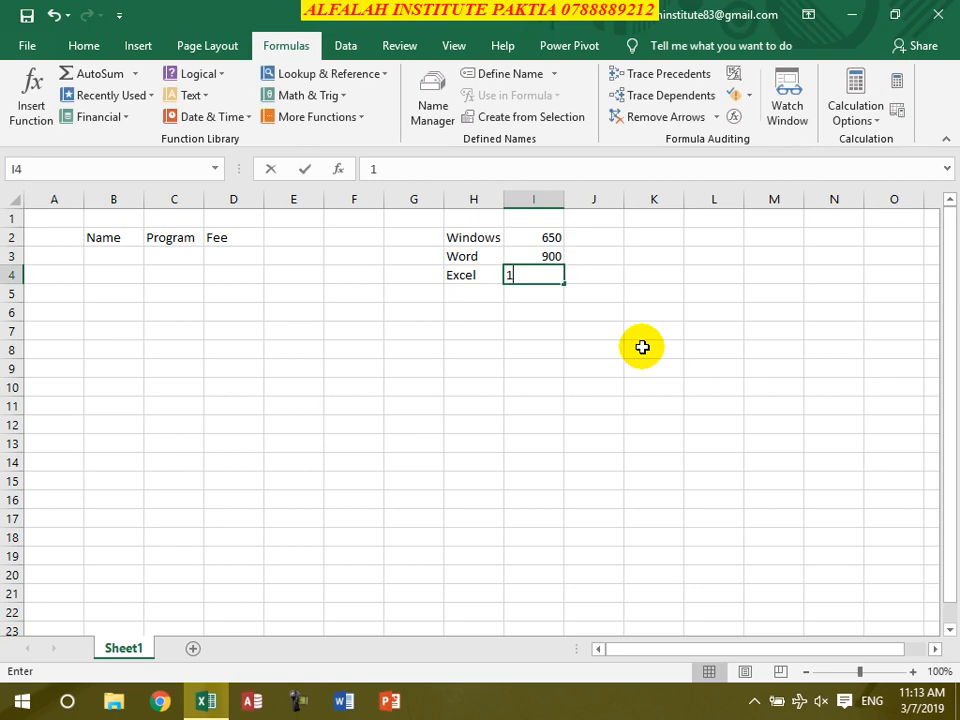
{"action": "key", "text": "Return"}
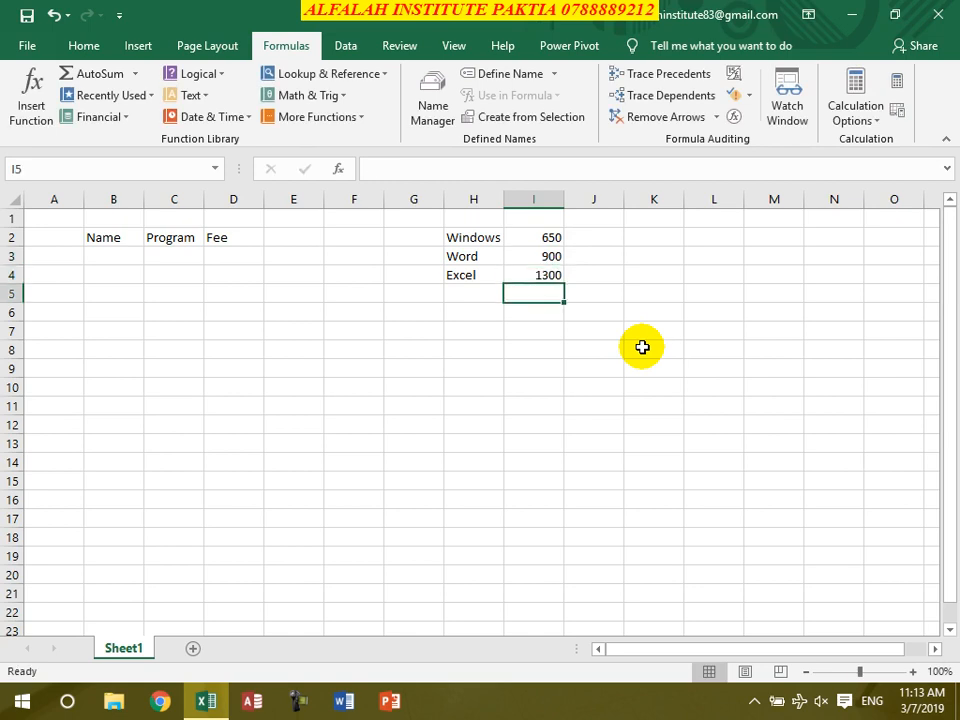
Define the workbook-scope name Windows for cell I2.
{"action": "left_click", "coordinate": [535, 237]}
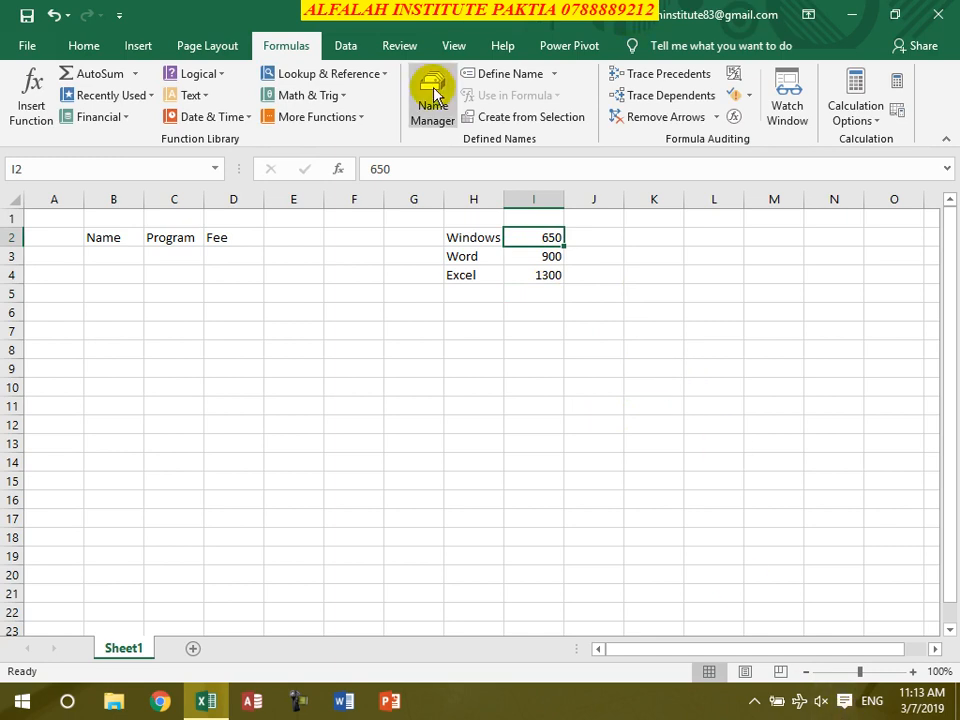
{"action": "left_click", "coordinate": [505, 73]}
{"action": "left_click_drag", "start_coordinate": [524, 47], "coordinate": [644, 61]}
{"action": "left_click", "coordinate": [701, 234]}
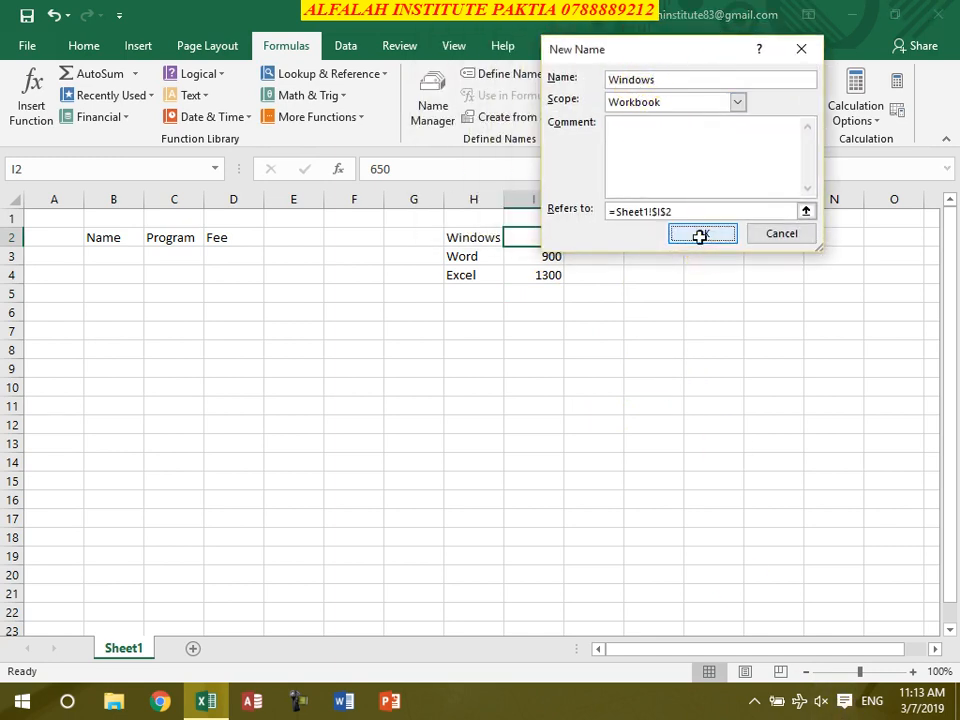
Define the workbook-scope names Word for cell I3 and Excel for cell I4.
{"action": "left_click", "coordinate": [519, 255]}
{"action": "left_click", "coordinate": [506, 74]}
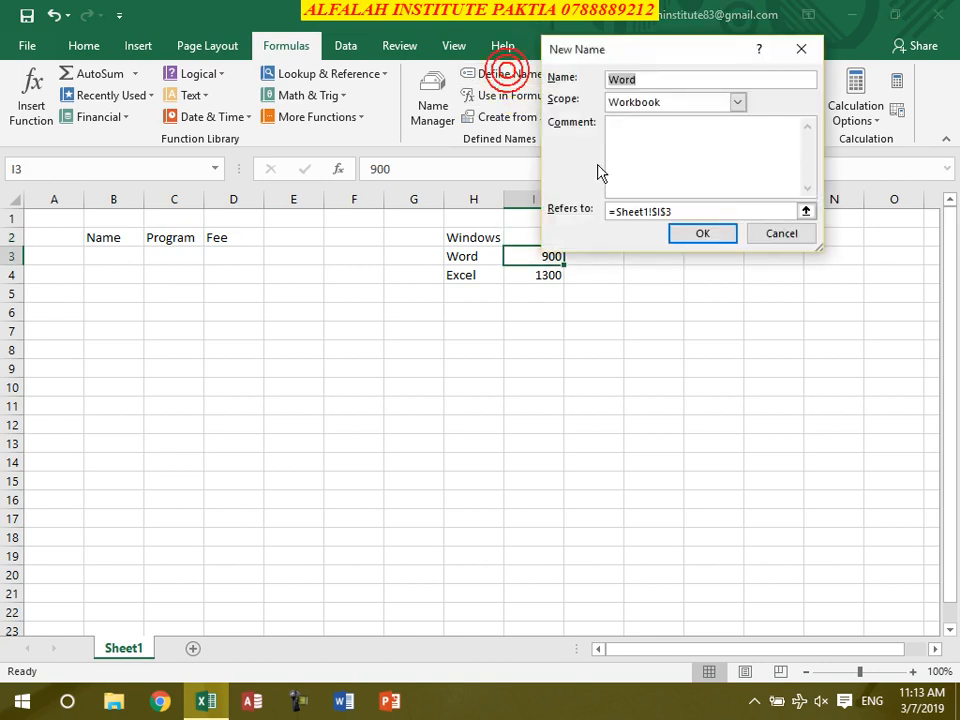
{"action": "left_click", "coordinate": [701, 234]}
{"action": "left_click", "coordinate": [522, 277]}
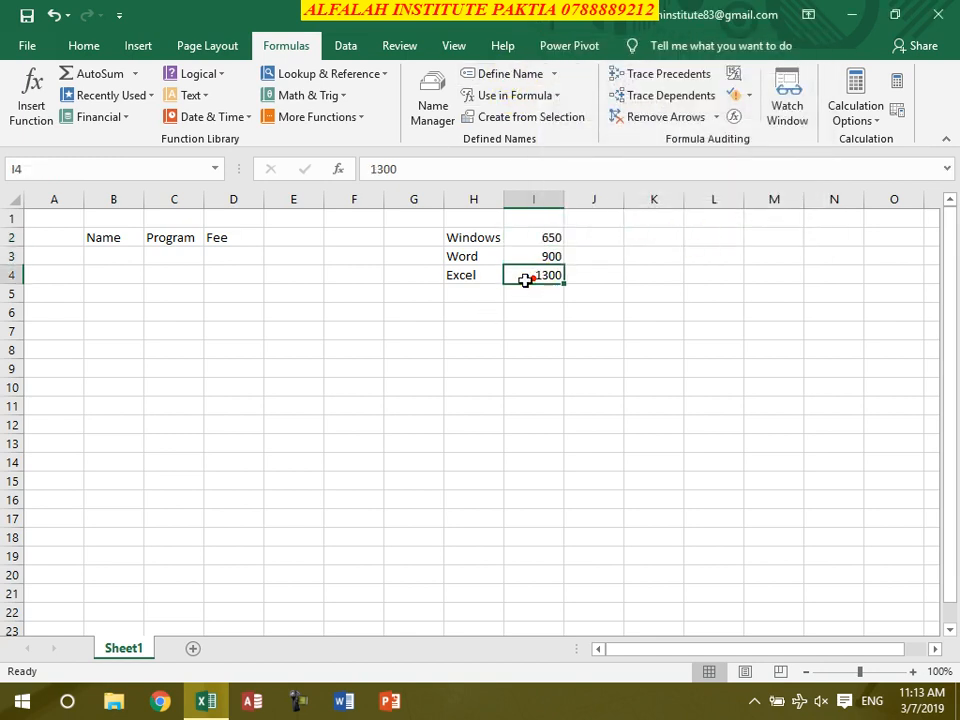
{"action": "left_click", "coordinate": [503, 74]}
{"action": "left_click", "coordinate": [703, 234]}
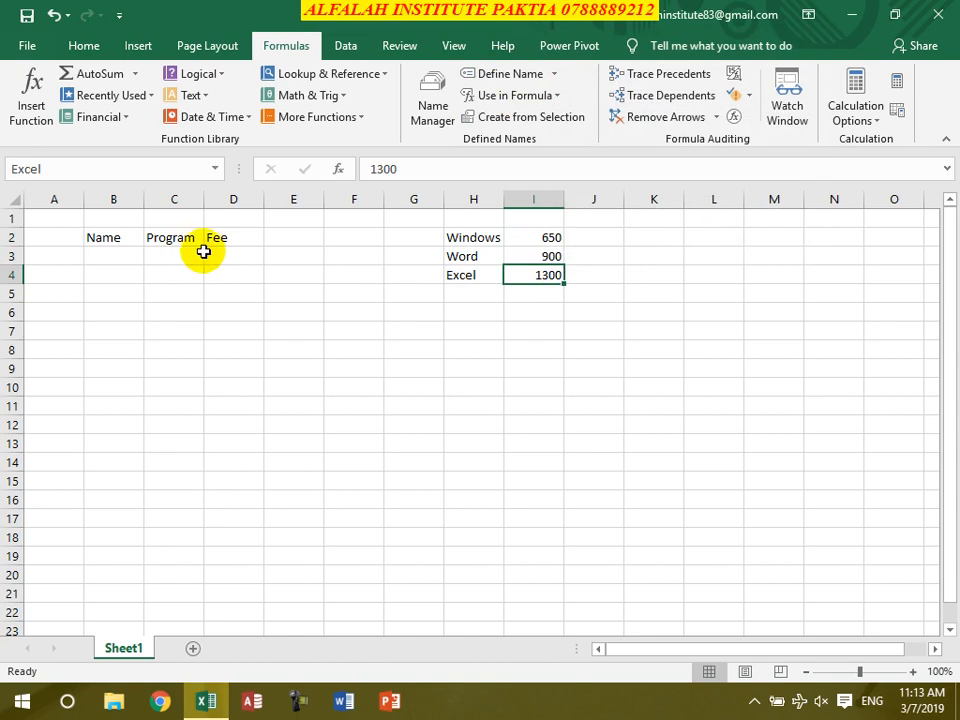
Fill the Fee cells D3, D4 and D5 with the named-cell formulas =excel, =word and =windows.
{"action": "left_click", "coordinate": [261, 264]}
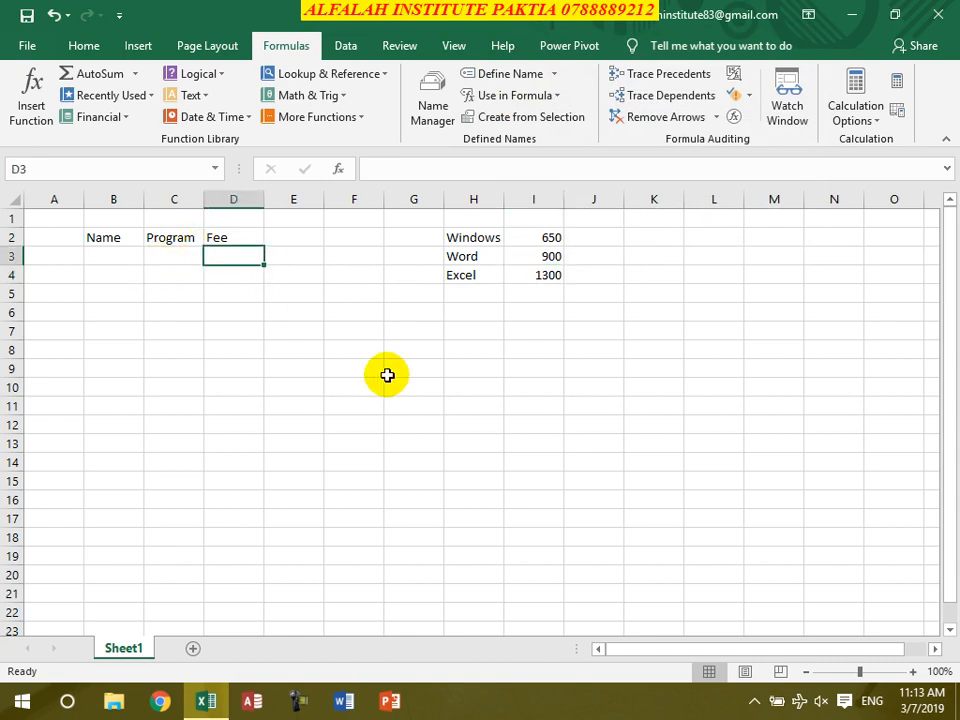
{"action": "type", "text": "="}
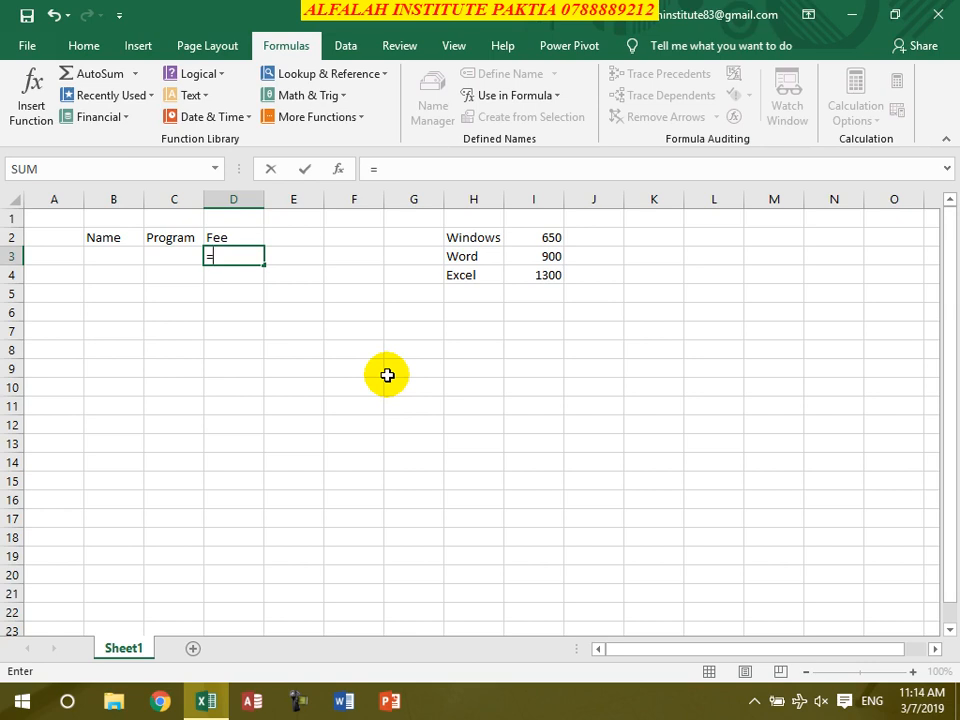
{"action": "type", "text": "excel"}
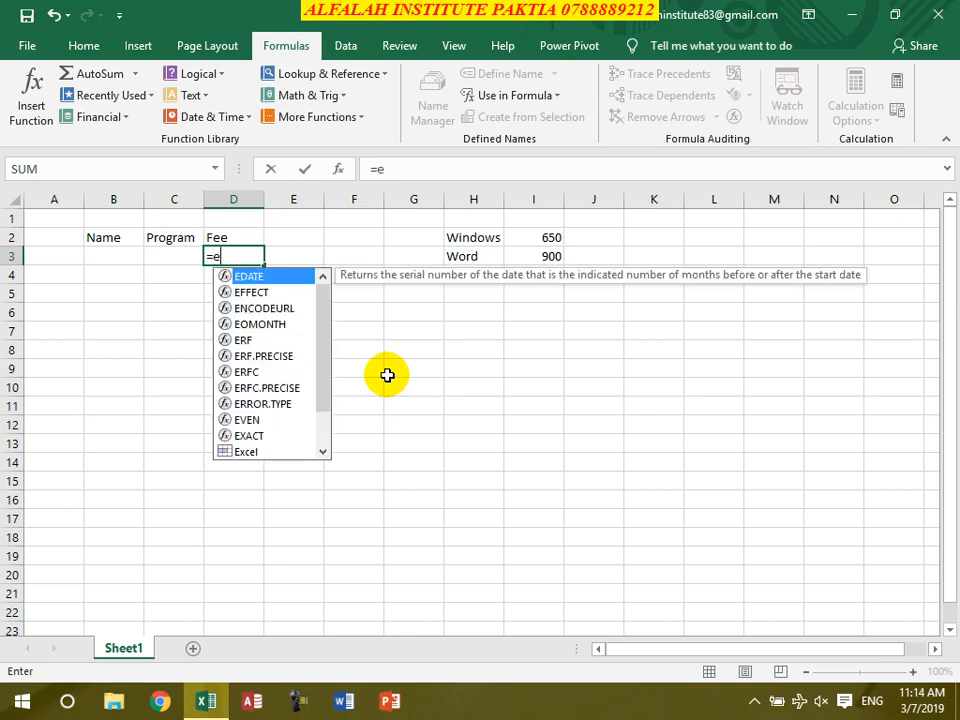
{"action": "key", "text": "Return"}
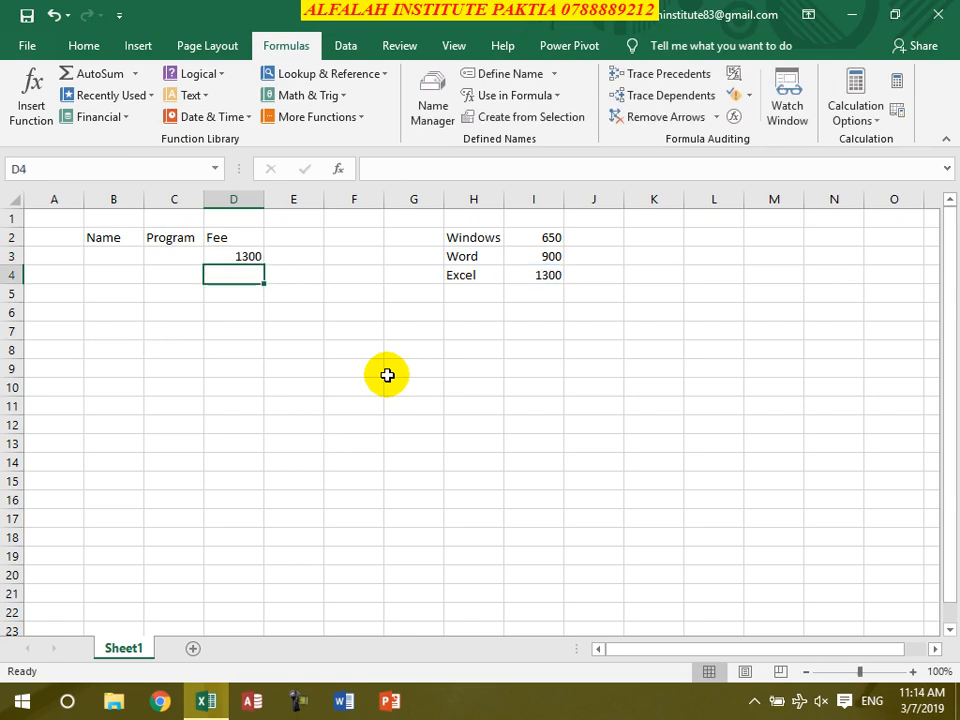
{"action": "type", "text": "=word"}
{"action": "key", "text": "Return"}
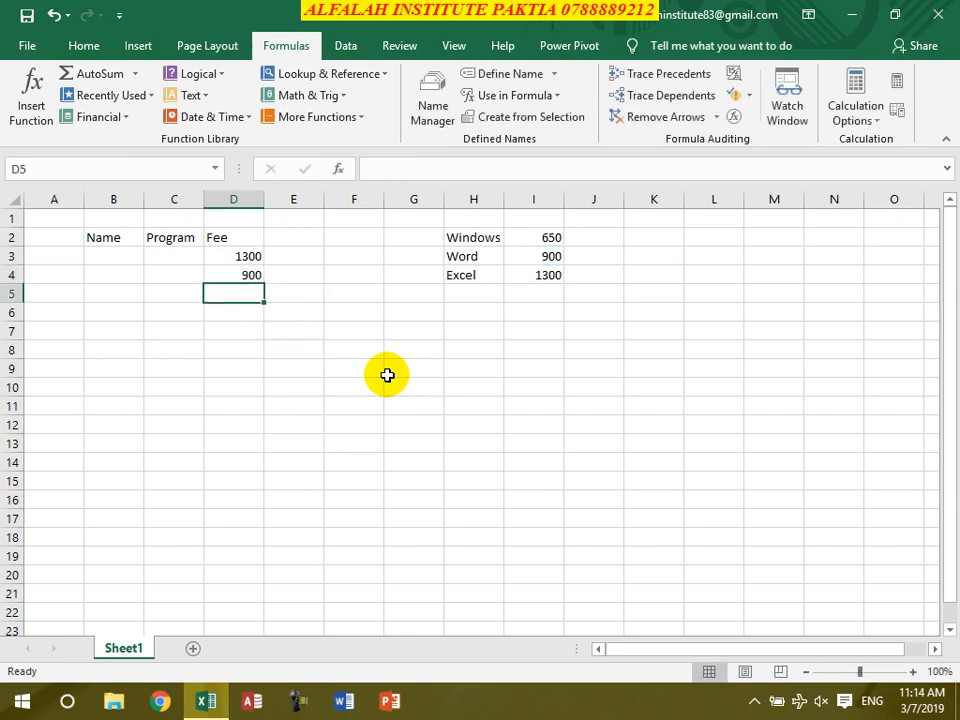
{"action": "type", "text": "=wo"}
{"action": "key", "text": "BackSpace"}
{"action": "type", "text": "i"}
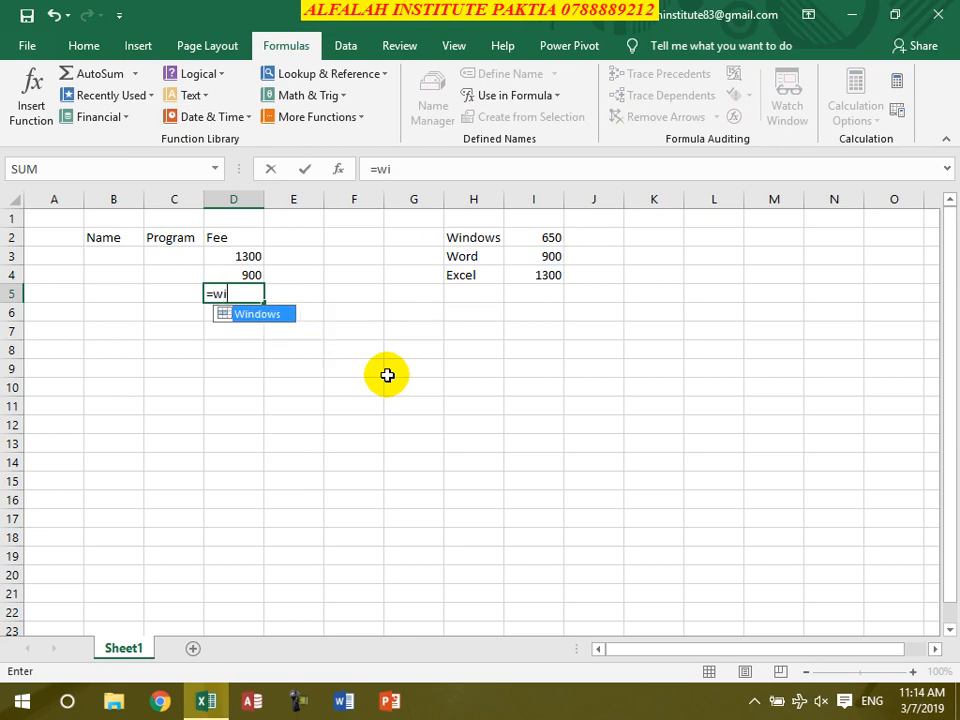
{"action": "type", "text": "ndows"}
{"action": "key", "text": "Return"}
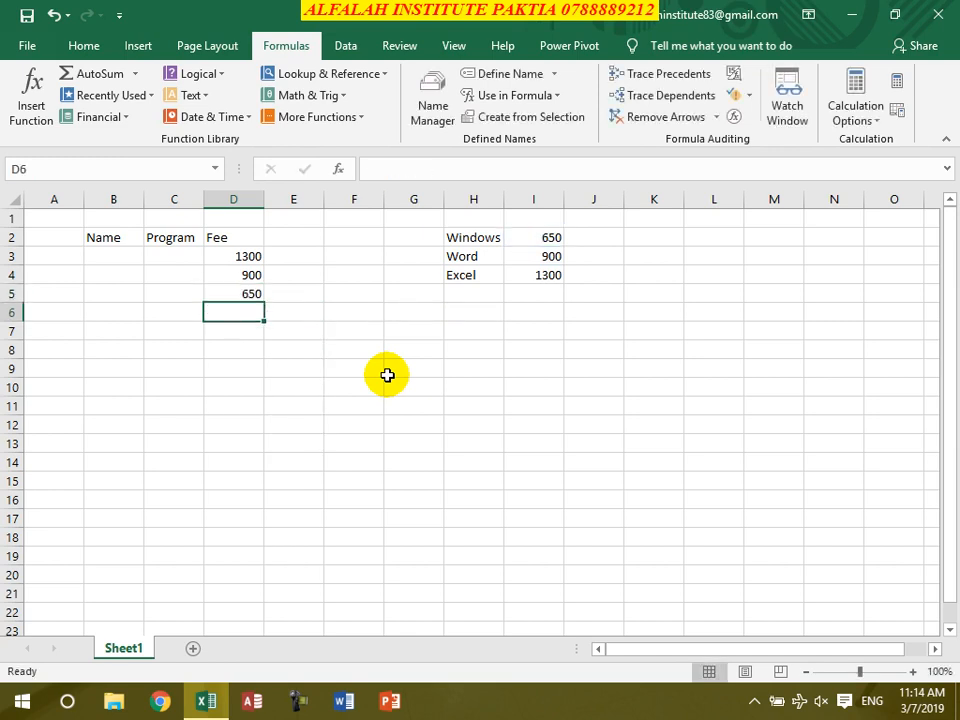
Enter the formula =word in cell C19 to reuse the named fee elsewhere on the sheet.
{"action": "left_click", "coordinate": [147, 557]}
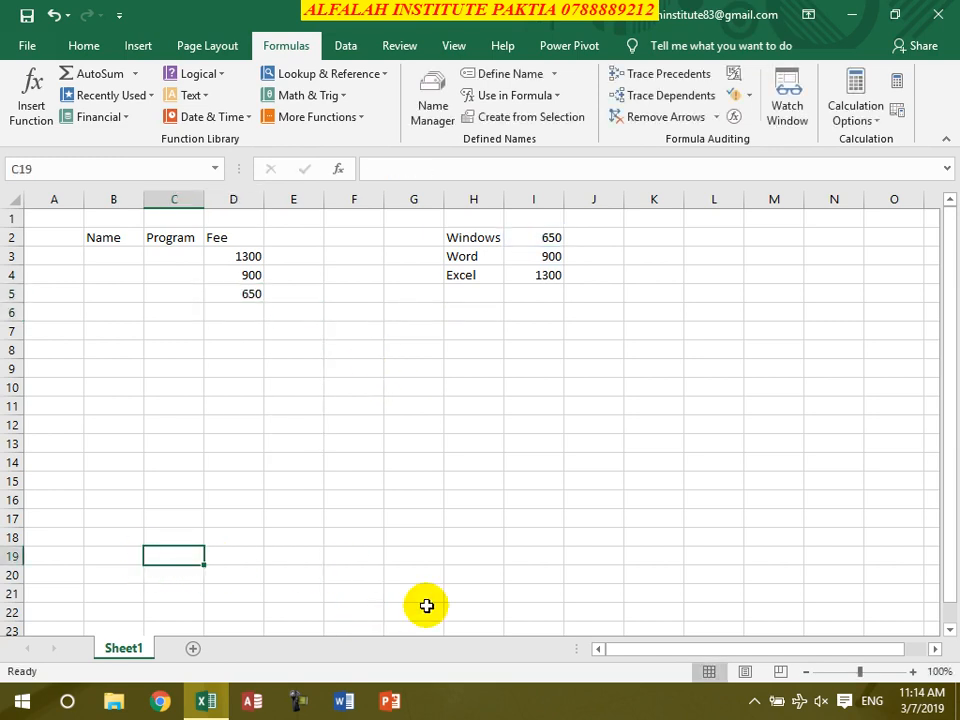
{"action": "type", "text": "=word"}
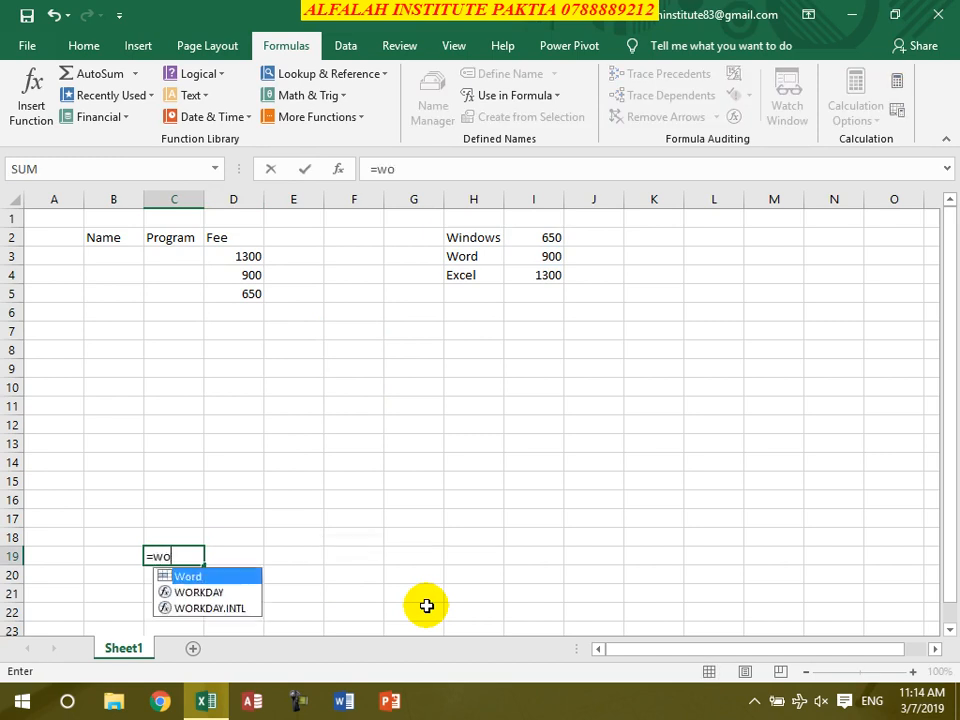
{"action": "key", "text": "Return"}
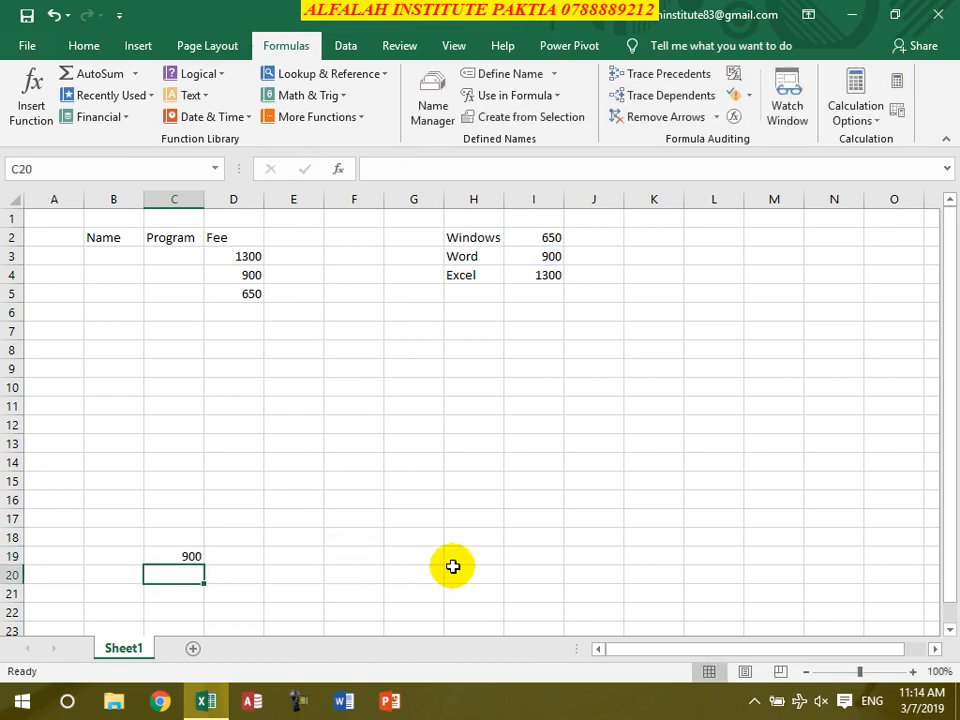
{"action": "left_click", "coordinate": [300, 404]}
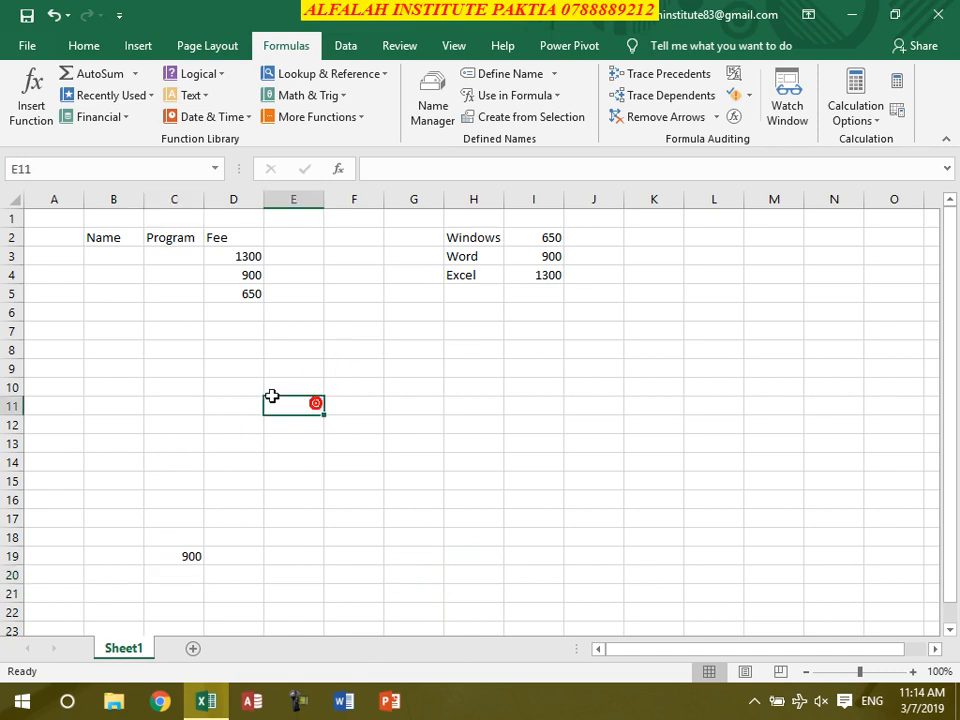
With cell I5 selected, rename the defined name Word to msWord in the Name Manager.
{"action": "left_click", "coordinate": [539, 294]}
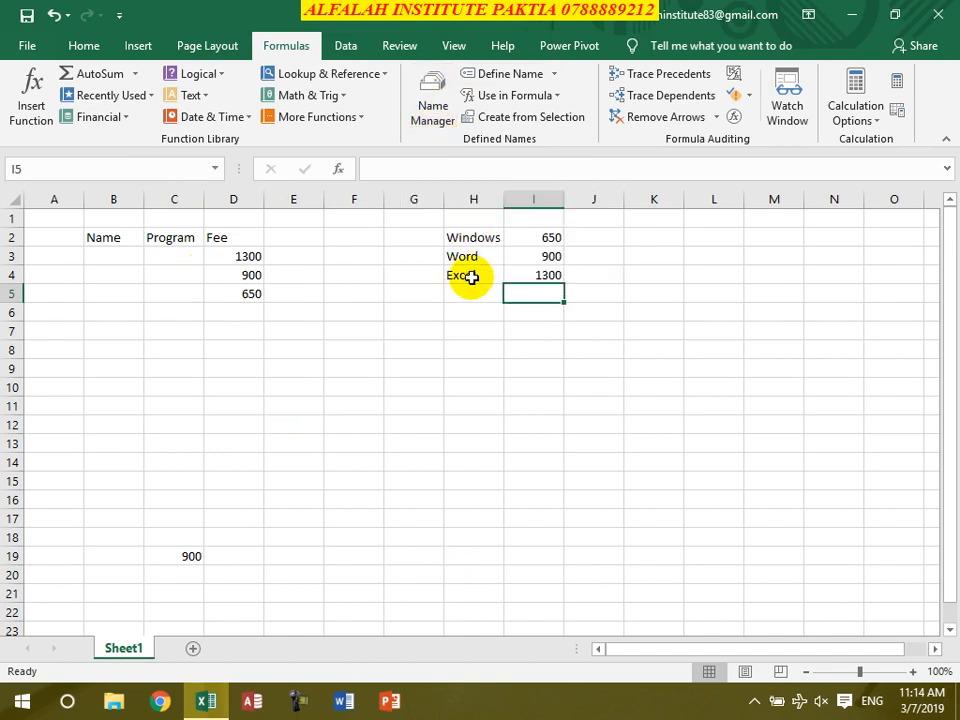
{"action": "left_click", "coordinate": [433, 112]}
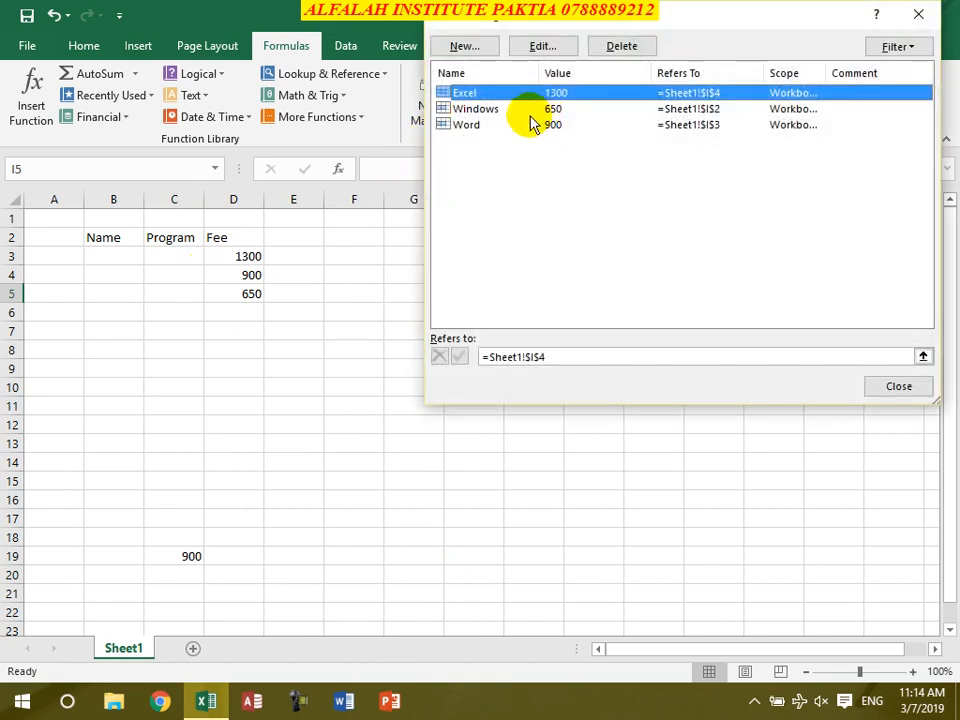
{"action": "left_click", "coordinate": [461, 131]}
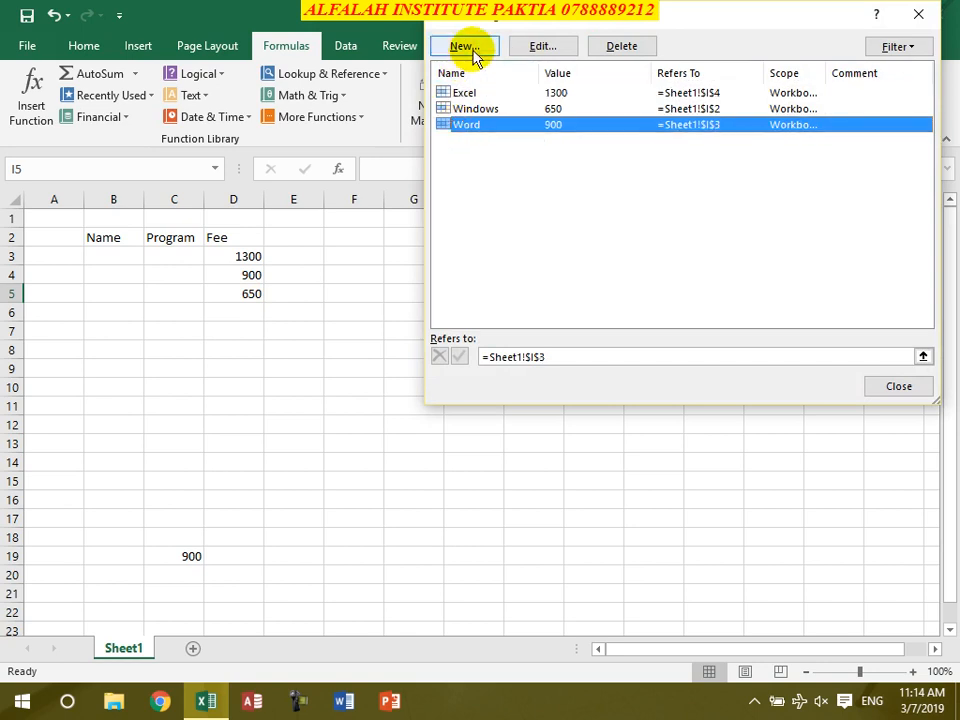
{"action": "left_click", "coordinate": [538, 48]}
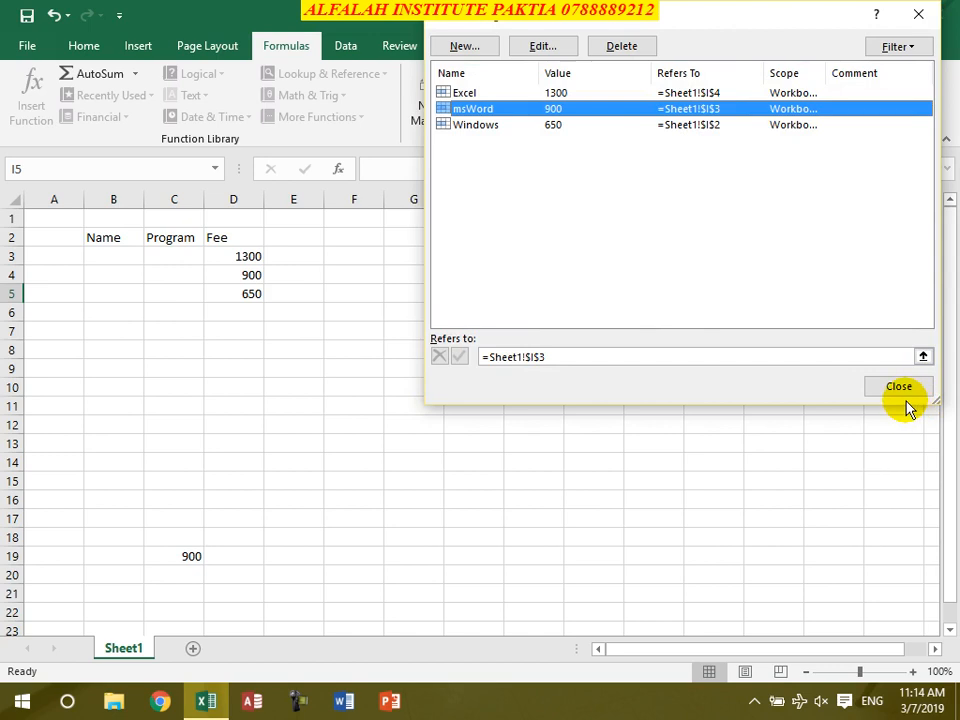
Create a new workbook-scope name Internet referring to =Sheet1!$I$5, and close the Name Manager.
{"action": "left_click_drag", "start_coordinate": [726, 21], "coordinate": [630, 83]}
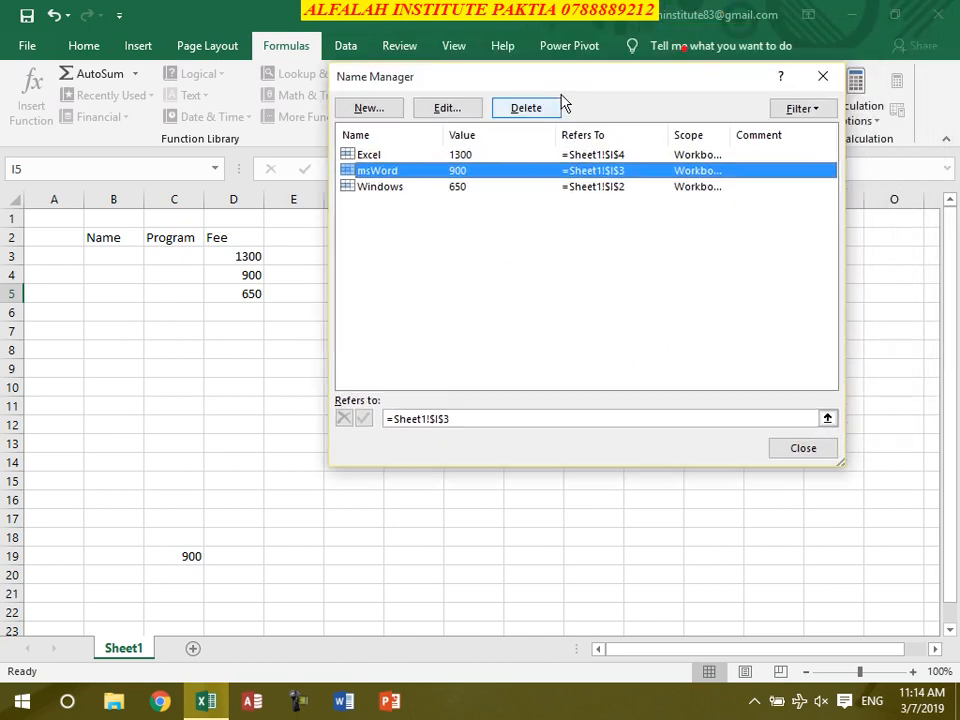
{"action": "left_click", "coordinate": [377, 109]}
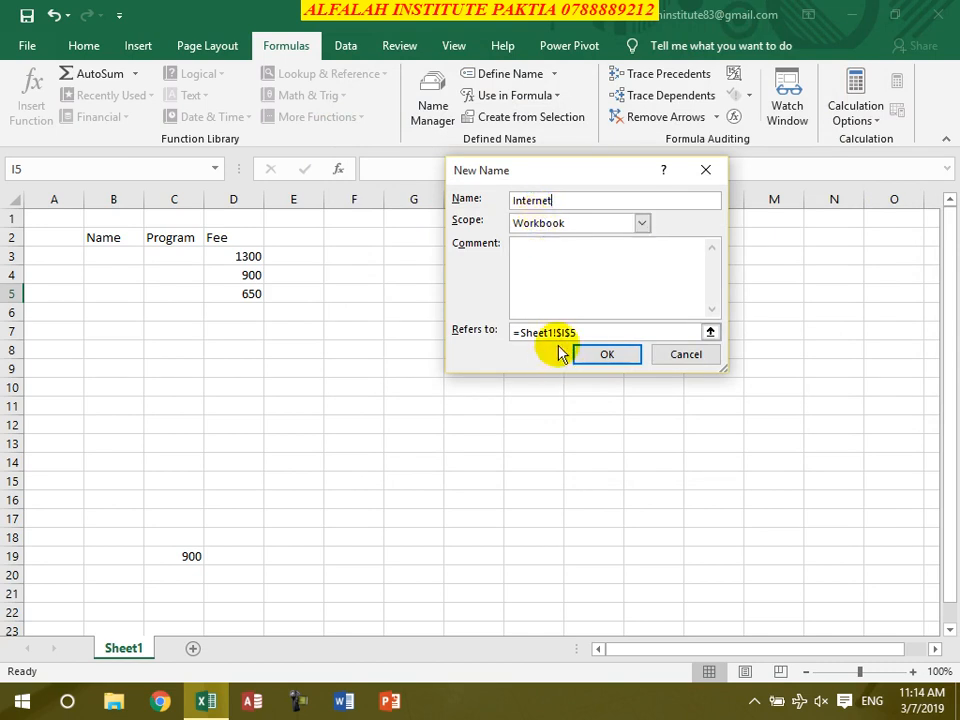
{"action": "left_click_drag", "start_coordinate": [566, 180], "coordinate": [322, 196]}
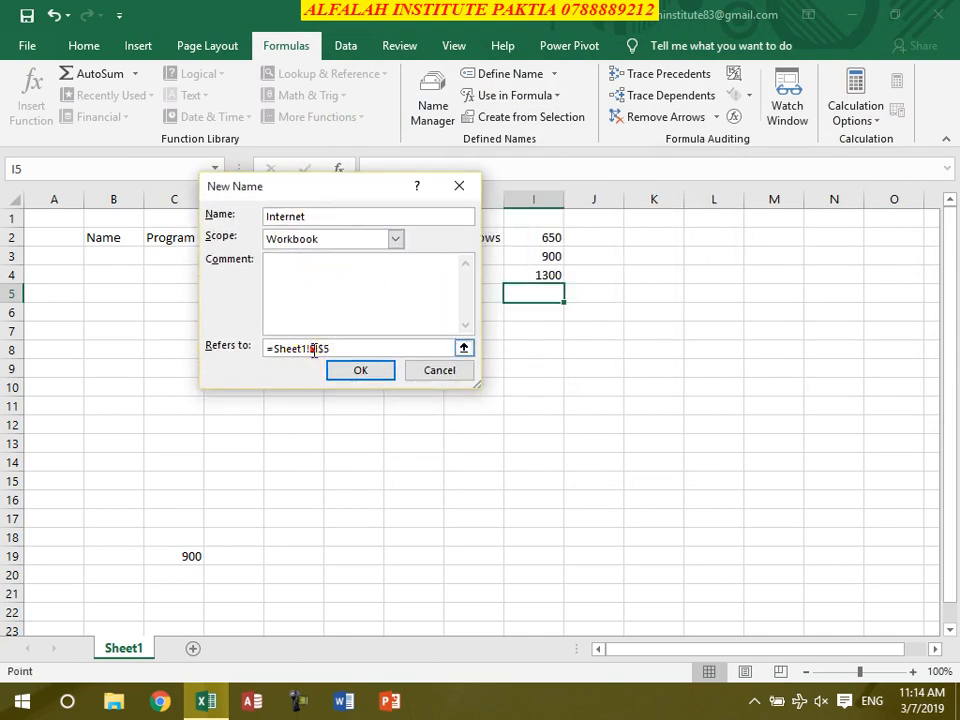
{"action": "left_click", "coordinate": [311, 347]}
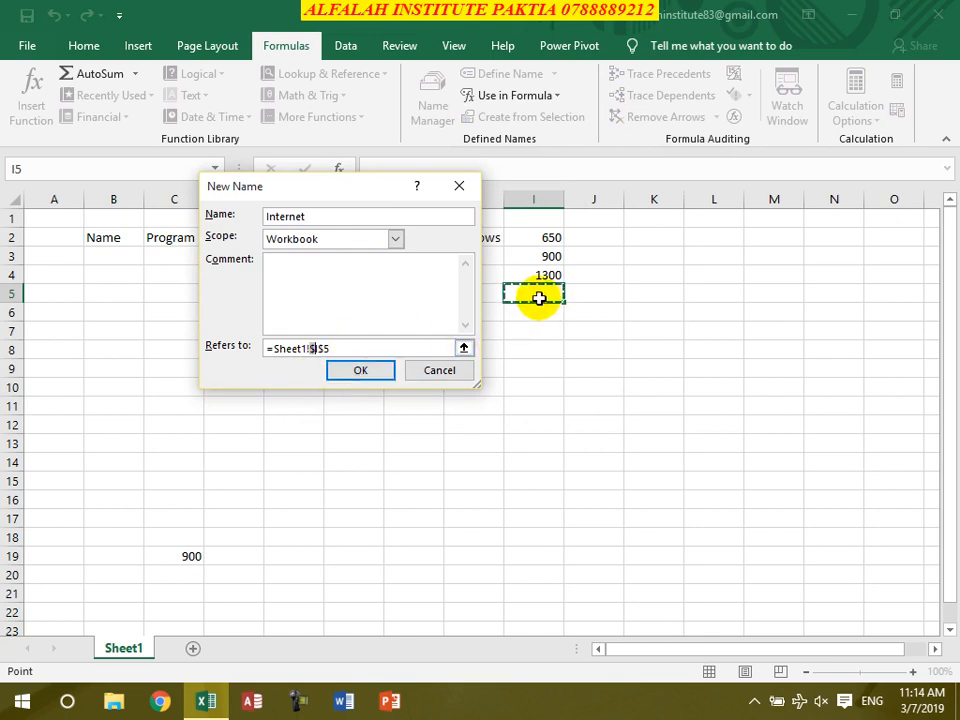
{"action": "left_click", "coordinate": [342, 372]}
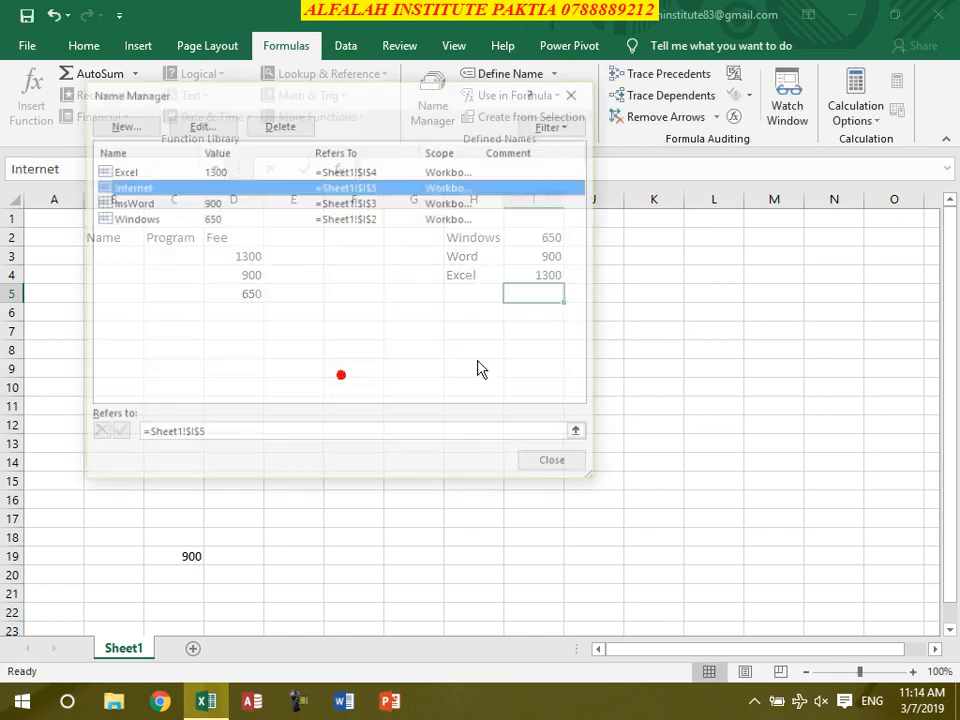
{"action": "left_click", "coordinate": [556, 465]}
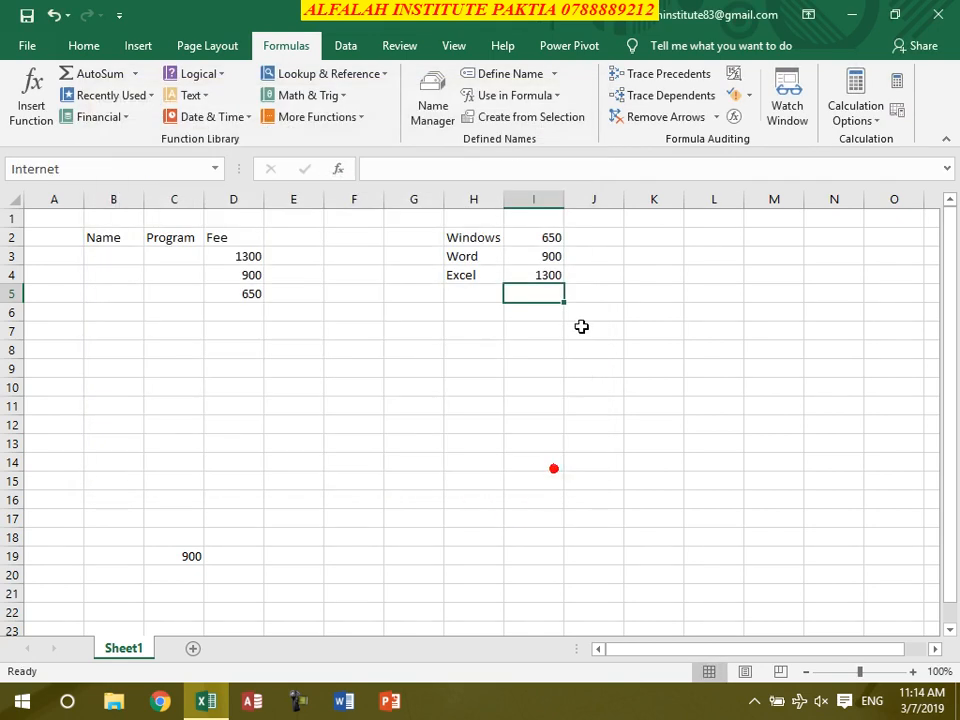
Enter 1000 in cell I5 and reference it in cell G11 with the named-cell formula =Internet.
{"action": "left_click", "coordinate": [535, 291]}
{"action": "type", "text": "1000"}
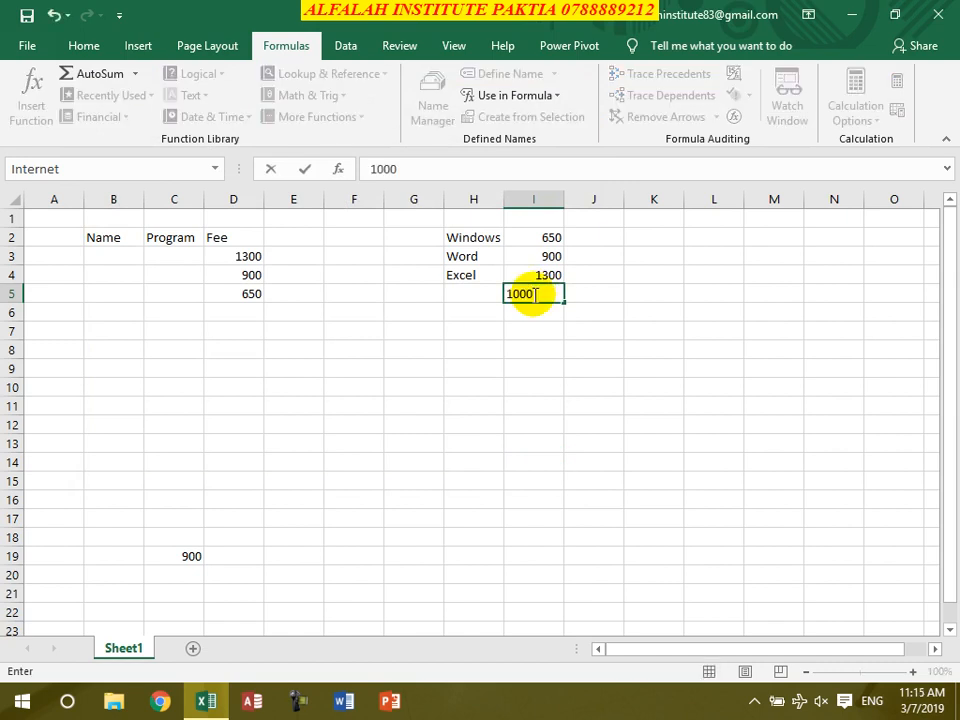
{"action": "key", "text": "Return"}
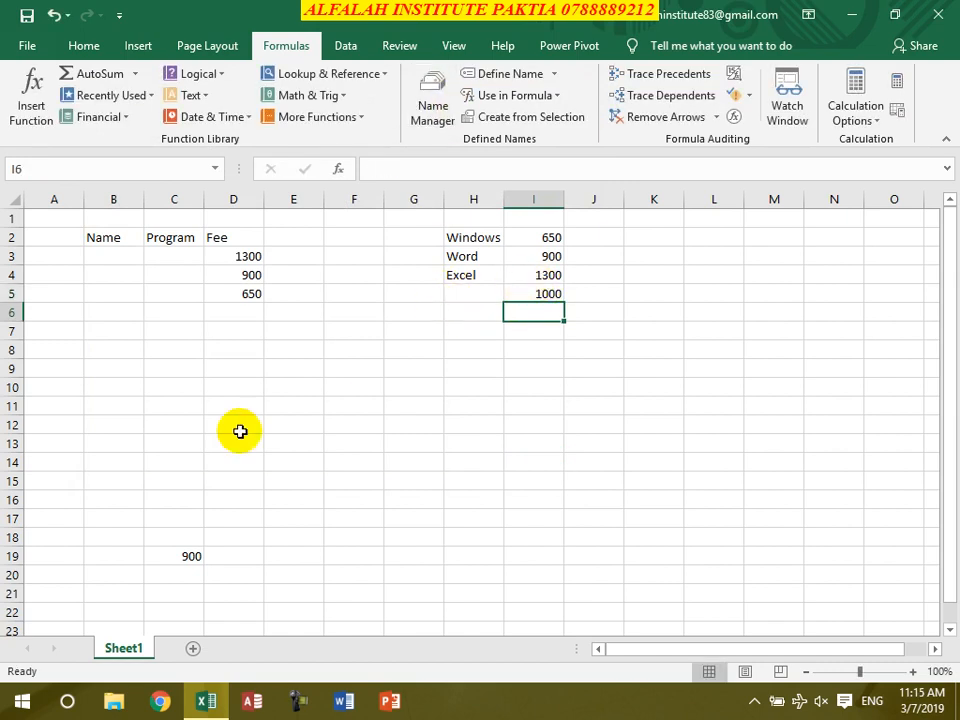
{"action": "left_click", "coordinate": [390, 403]}
{"action": "type", "text": "=intern"}
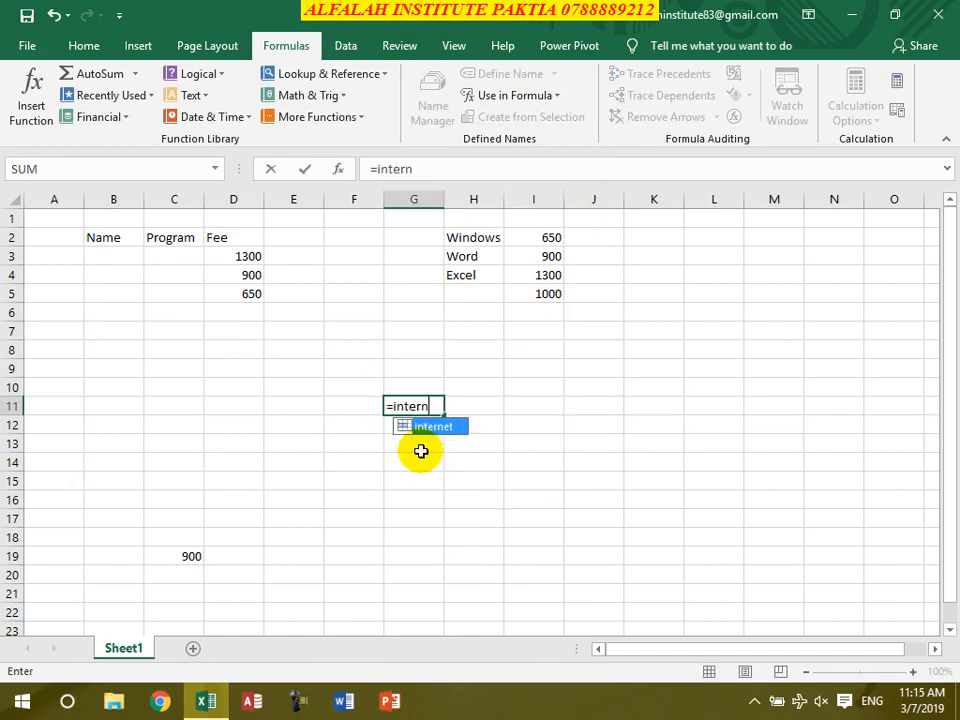
{"action": "key", "text": "Tab"}
{"action": "key", "text": "Return"}
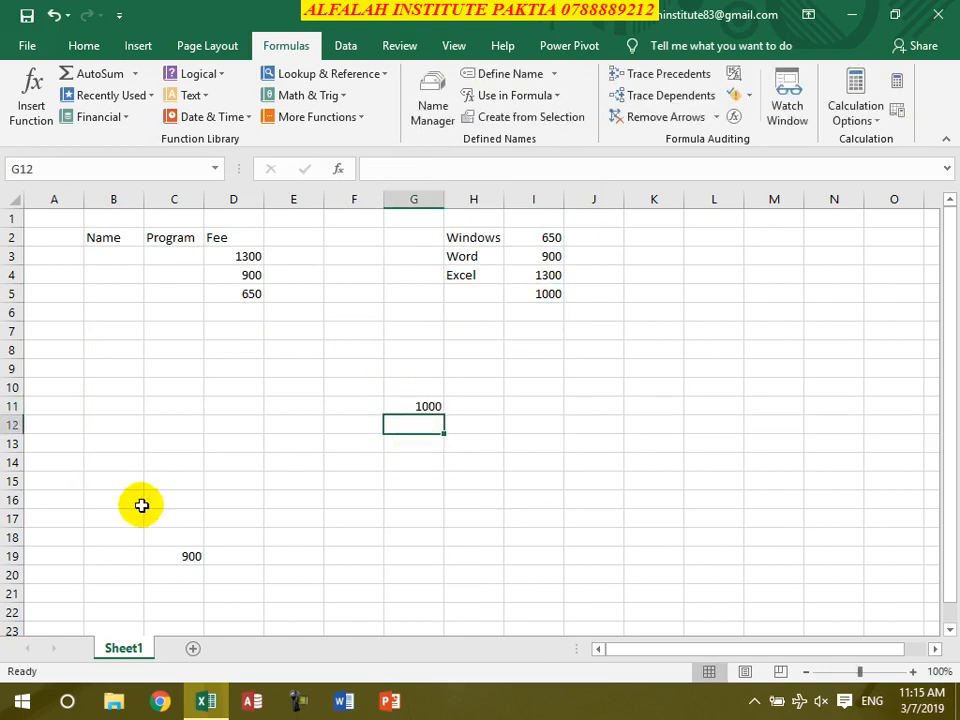
Enter the formula =msword in cell E12 to use the renamed Word fee.
{"action": "left_click", "coordinate": [270, 427]}
{"action": "type", "text": "="}
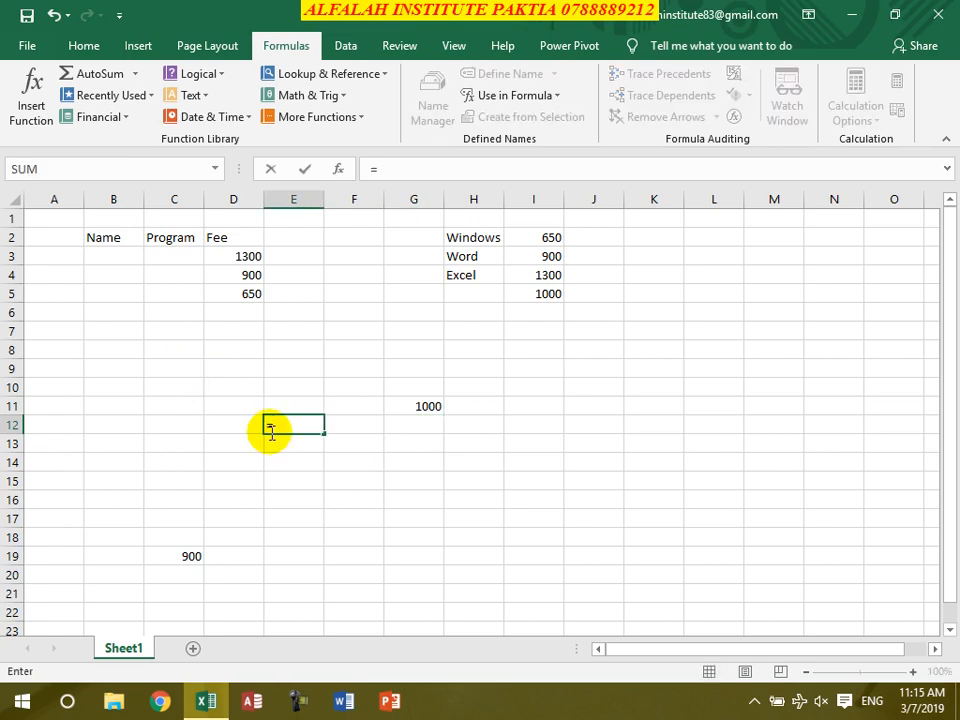
{"action": "type", "text": "msword"}
{"action": "key", "text": "Return"}
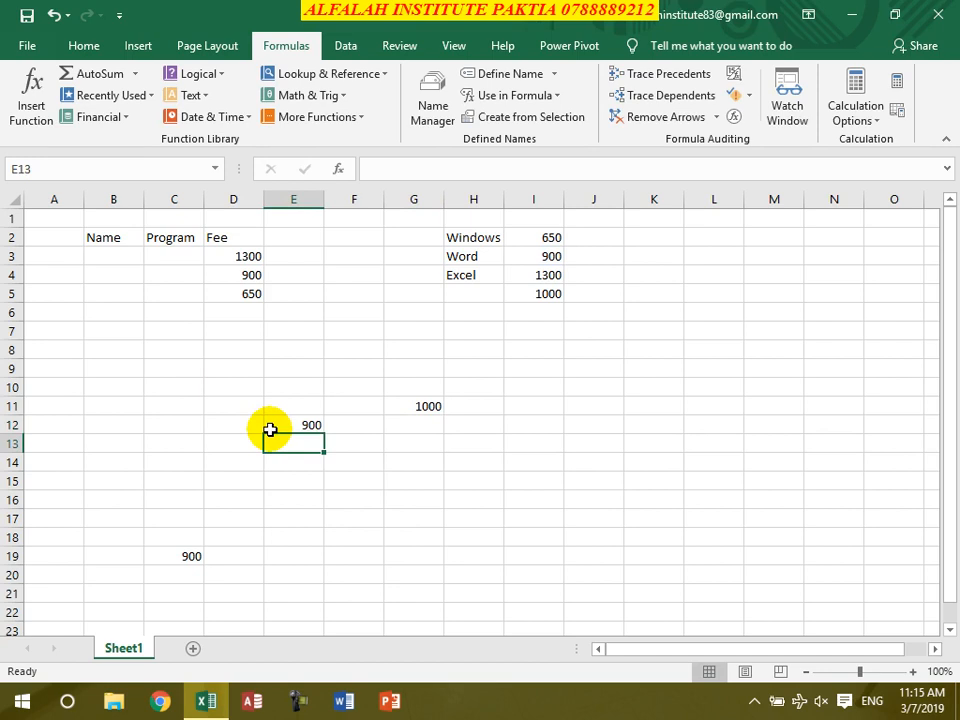
Fill cells D6, D7 and D8 with the defined names msWord, Windows and Excel, picked from the workbook's list of names.
{"action": "left_click", "coordinate": [236, 313]}
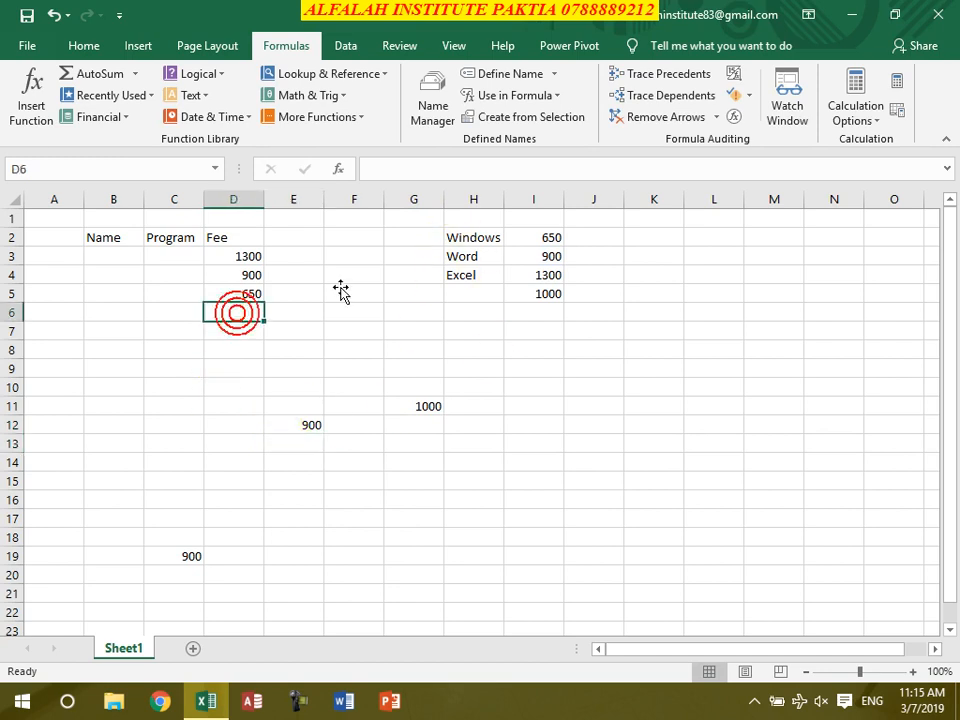
{"action": "left_click", "coordinate": [550, 96]}
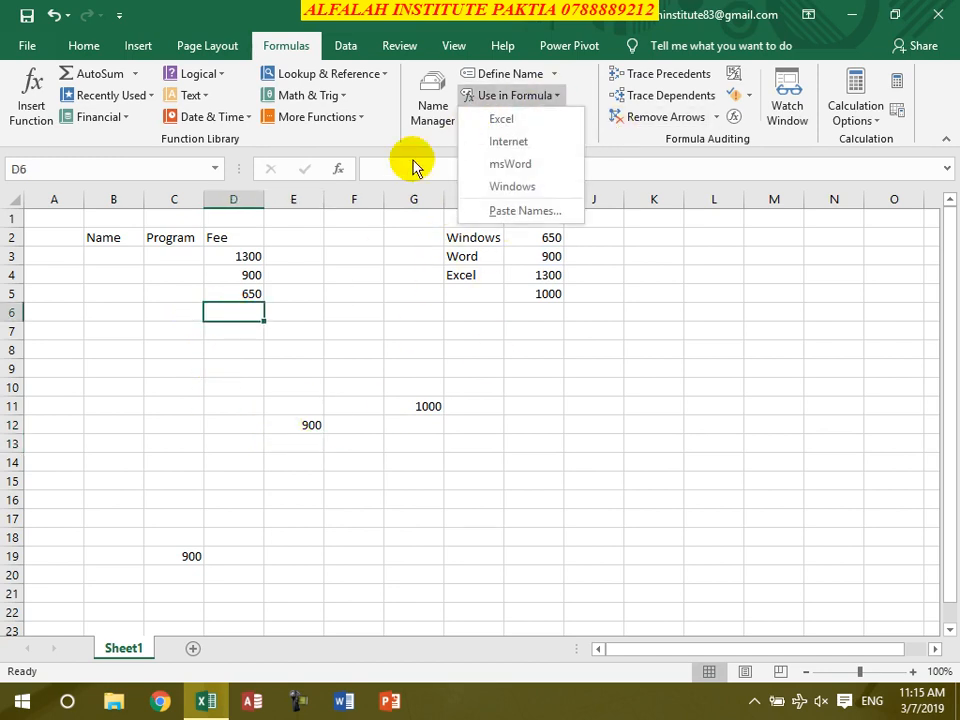
{"action": "left_click", "coordinate": [505, 164]}
{"action": "key", "text": "Return"}
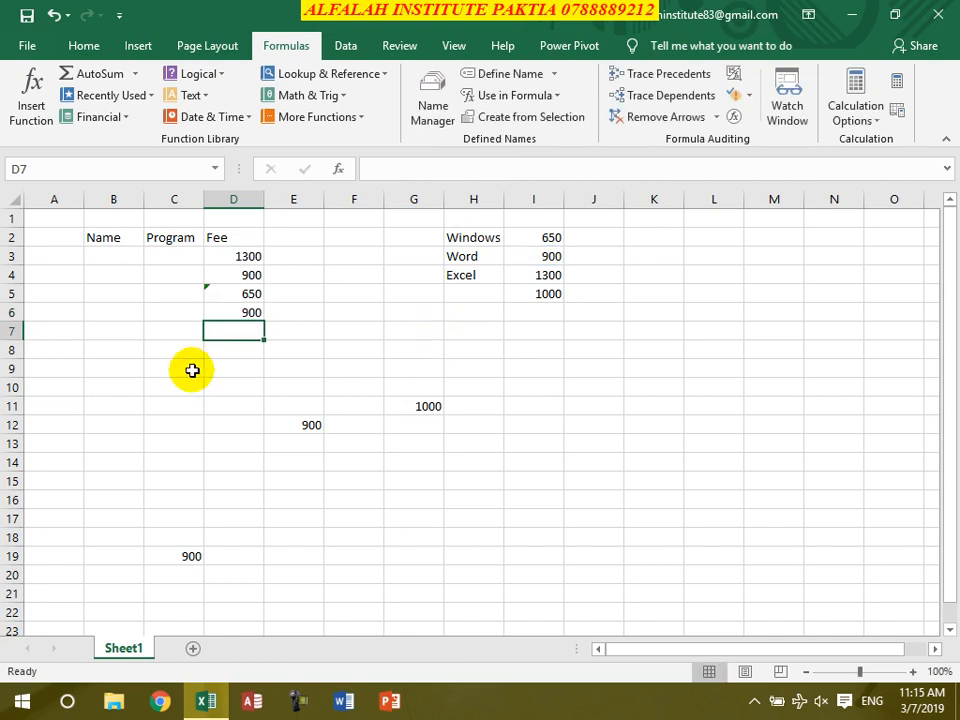
{"action": "left_click", "coordinate": [555, 96]}
{"action": "left_click", "coordinate": [508, 188]}
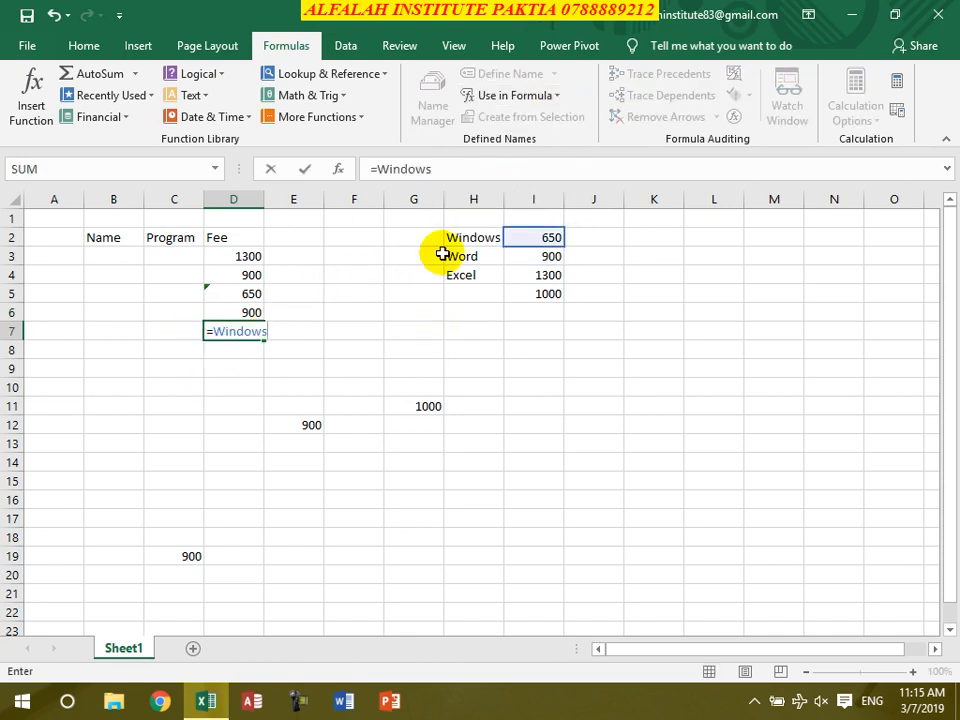
{"action": "key", "text": "Return"}
{"action": "left_click", "coordinate": [543, 94]}
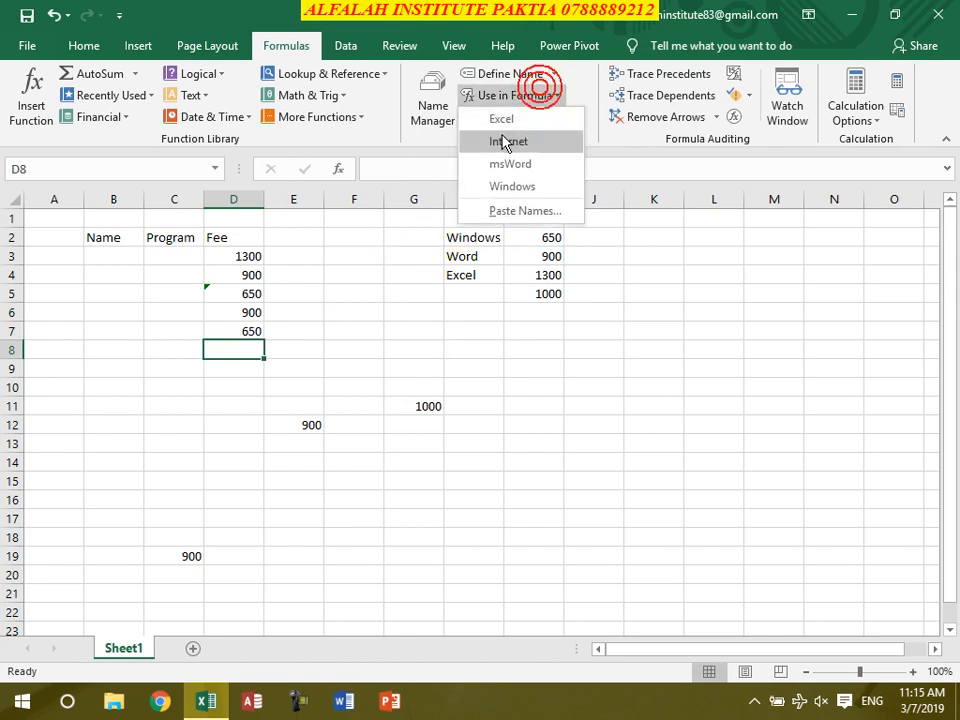
{"action": "left_click", "coordinate": [503, 120]}
{"action": "key", "text": "Return"}
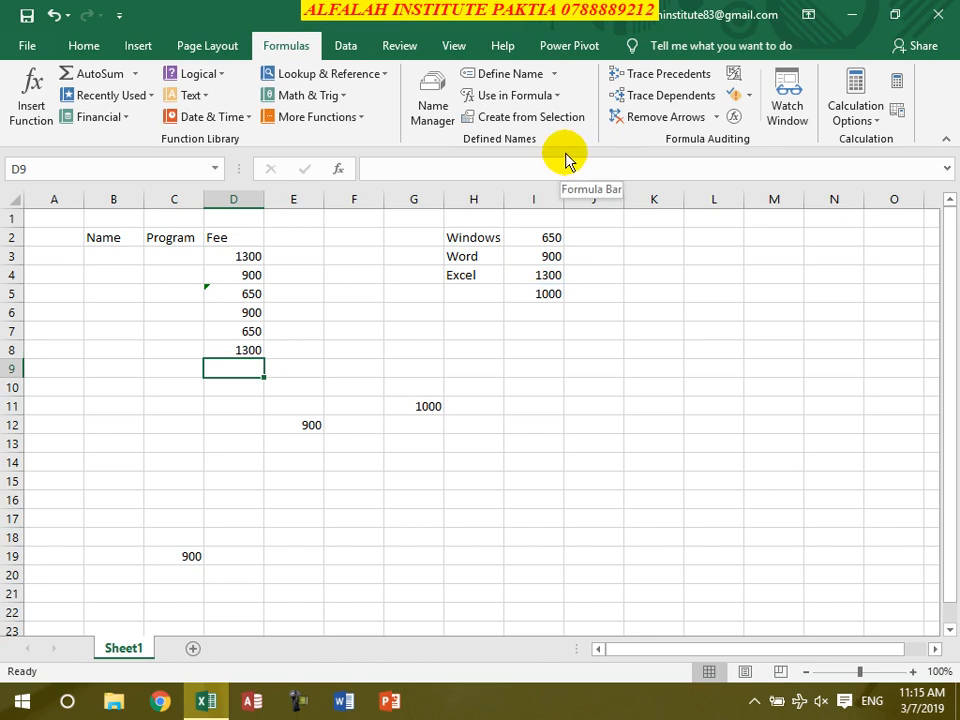
{"action": "left_click", "coordinate": [555, 75]}
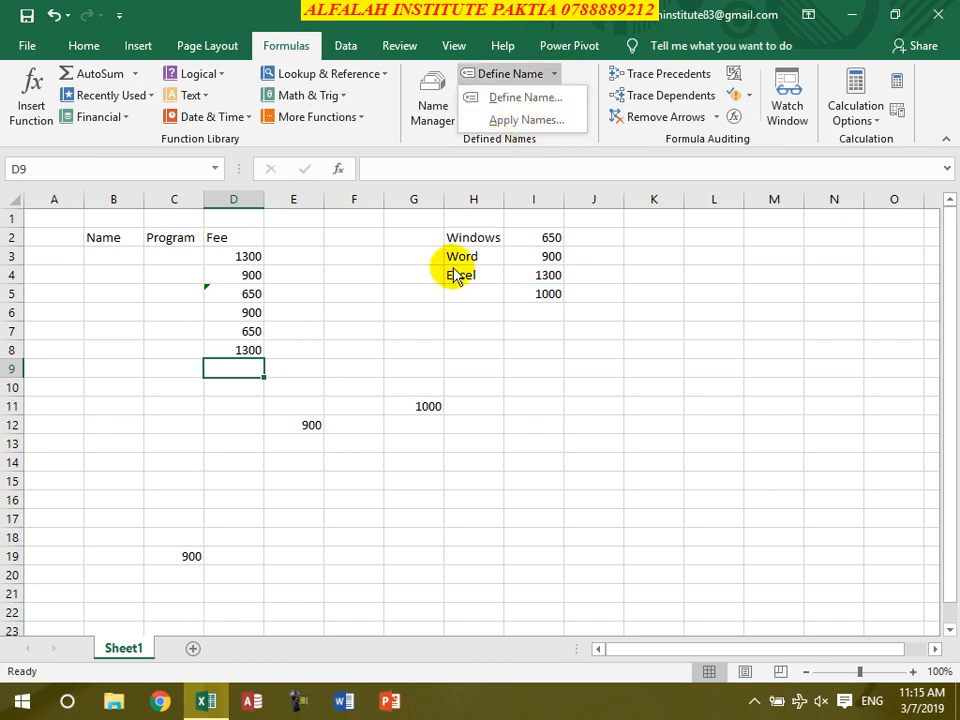
{"action": "left_click", "coordinate": [401, 336]}
Close the workbook without saving it and create a new blank workbook.
{"action": "key", "text": "ctrl+w"}
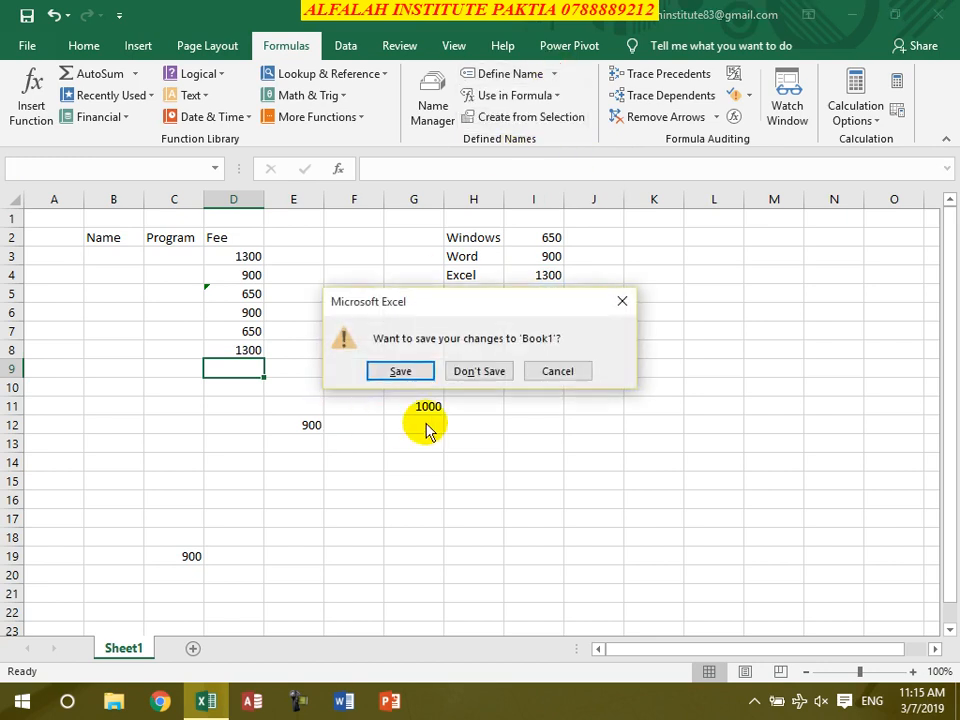
{"action": "left_click", "coordinate": [490, 372]}
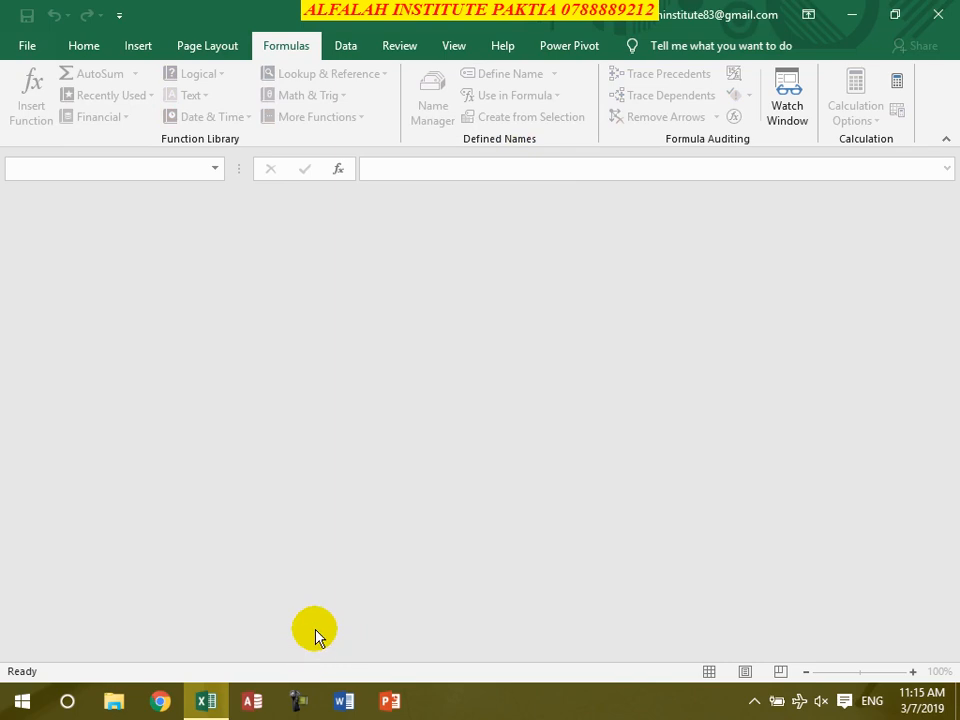
{"action": "key", "text": "ctrl+n"}
Enter the program names windows, word and excel in cells D3 to D5.
{"action": "left_click", "coordinate": [210, 260]}
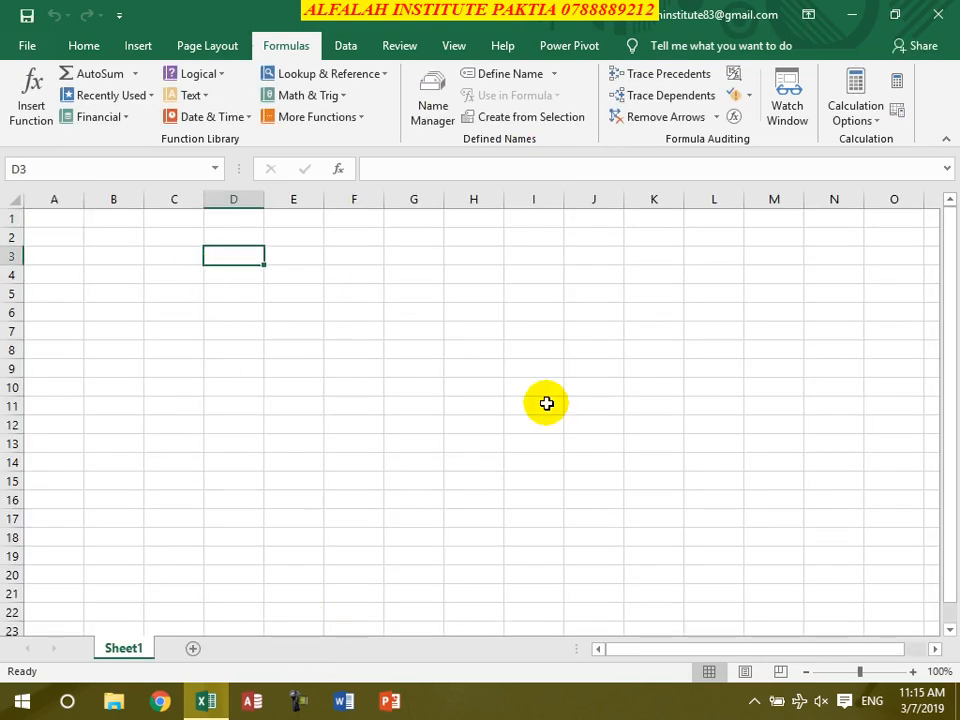
{"action": "type", "text": "windows"}
{"action": "key", "text": "Return"}
{"action": "type", "text": "word"}
{"action": "key", "text": "Return"}
{"action": "type", "text": "excel"}
{"action": "key", "text": "Return"}
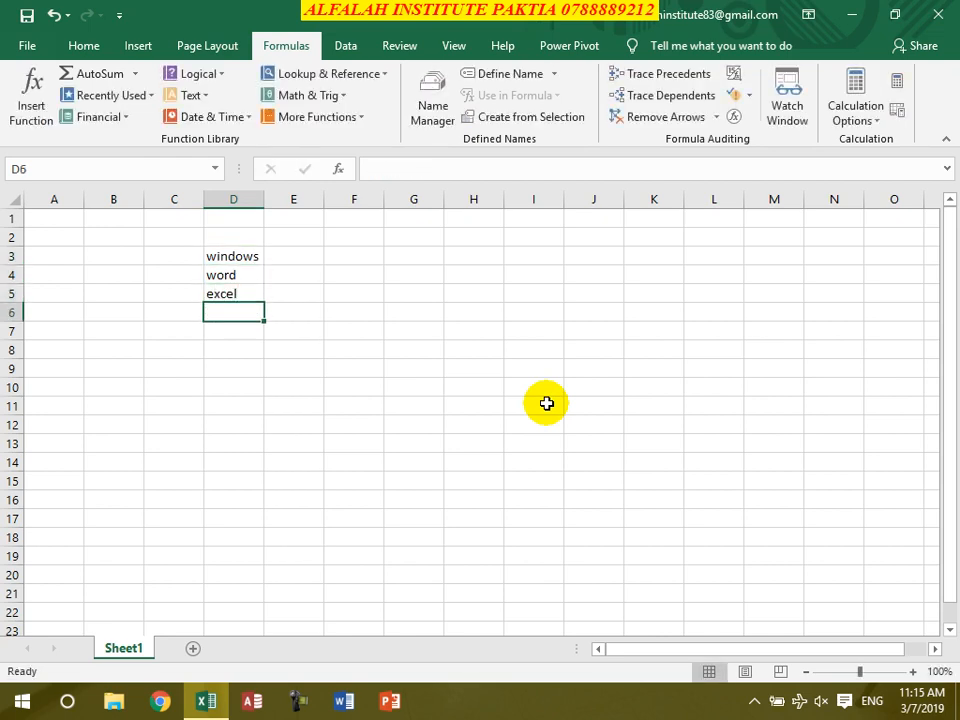
Enter the fees 650, 900 and 1300 in cells E3 to E5 beside the program names.
{"action": "left_click", "coordinate": [284, 260]}
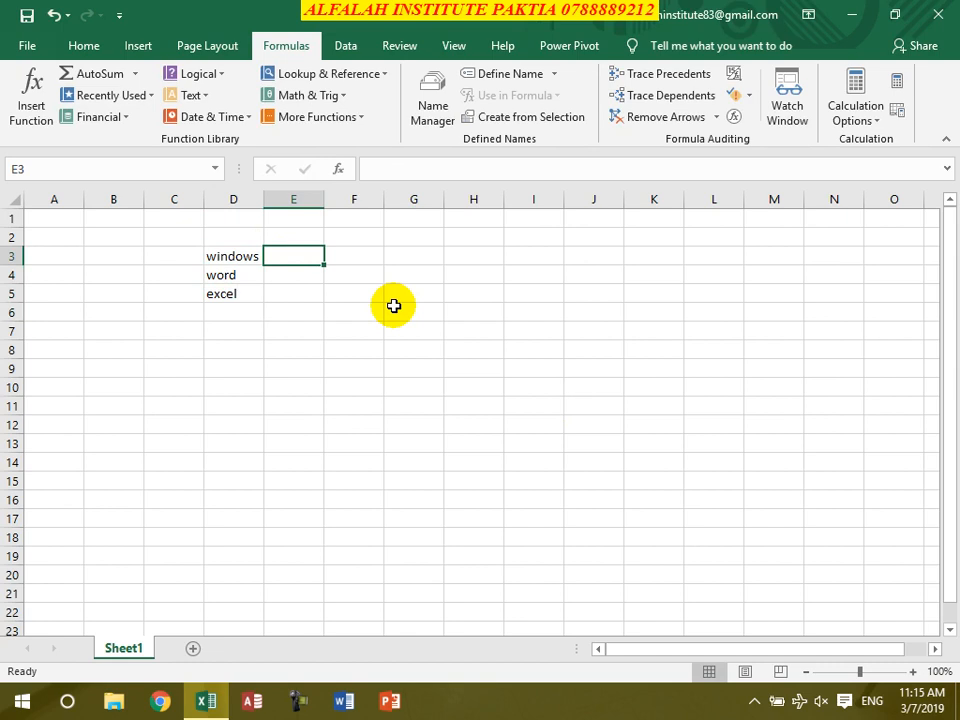
{"action": "type", "text": "650"}
{"action": "key", "text": "Return"}
{"action": "type", "text": "900"}
{"action": "key", "text": "Return"}
{"action": "type", "text": "1300"}
{"action": "key", "text": "Return"}
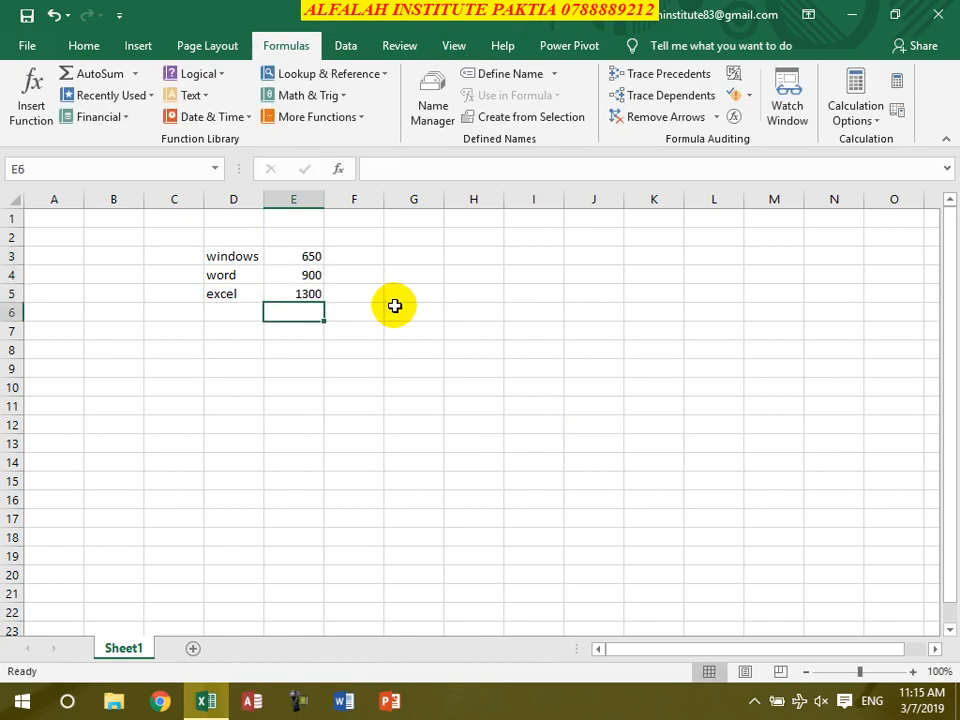
Add the three fees in cell G16 with a formula summing the cell references E3, E4 and E5.
{"action": "left_click", "coordinate": [403, 498]}
{"action": "type", "text": "="}
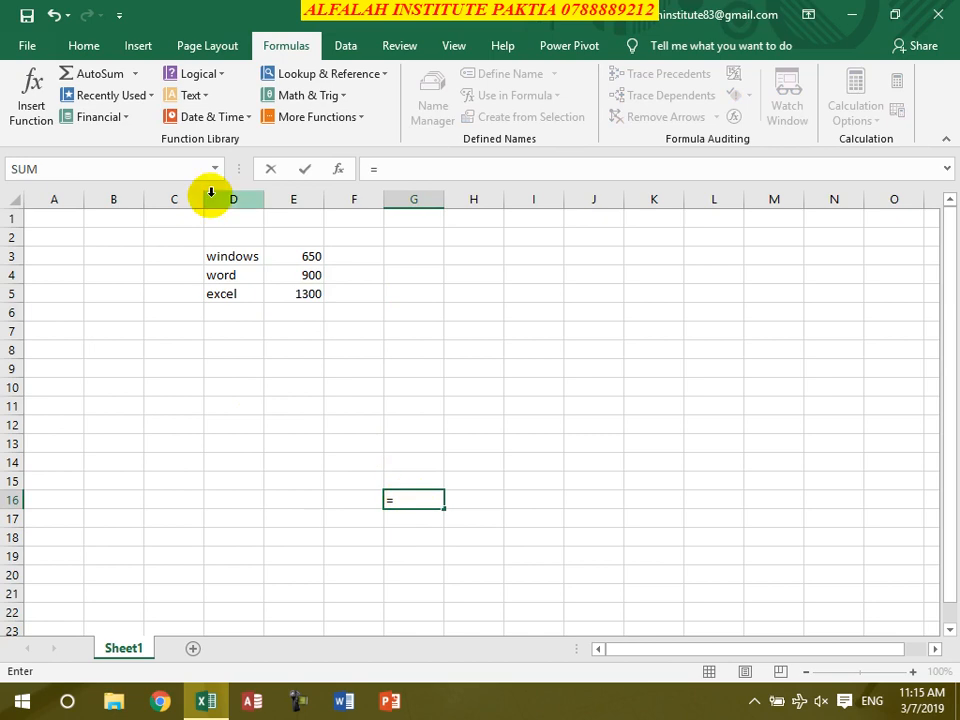
{"action": "left_click", "coordinate": [285, 258]}
{"action": "type", "text": "++"}
{"action": "left_click", "coordinate": [293, 292]}
{"action": "key", "text": "Return"}
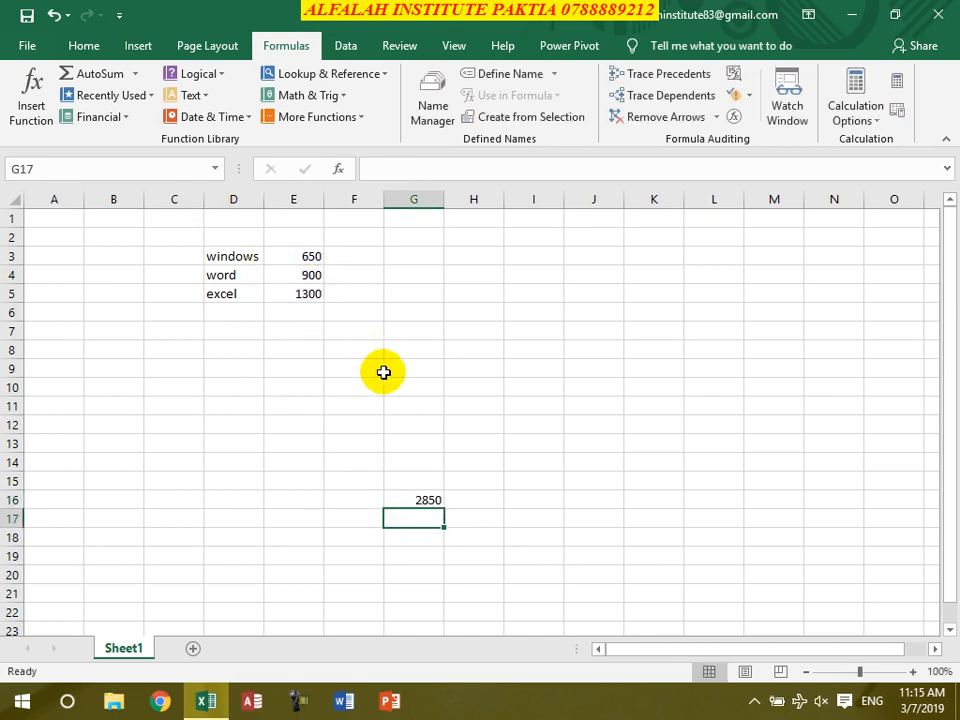
Define workbook-scope names for the fee cells: windows for E3, word for E4 and excel for E5.
{"action": "left_click", "coordinate": [310, 258]}
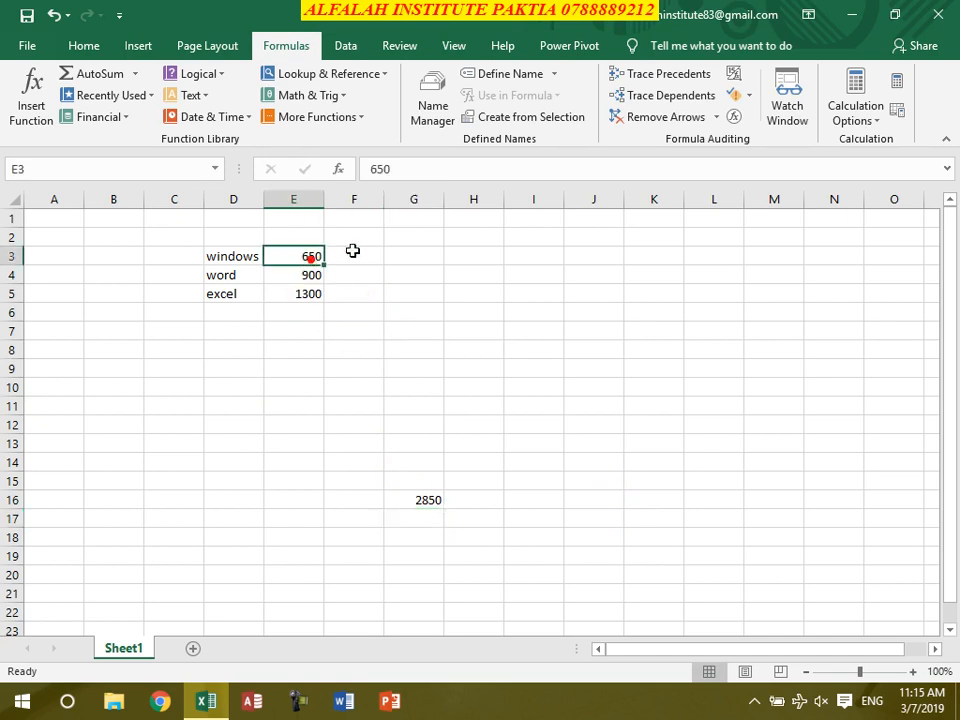
{"action": "left_click", "coordinate": [505, 76]}
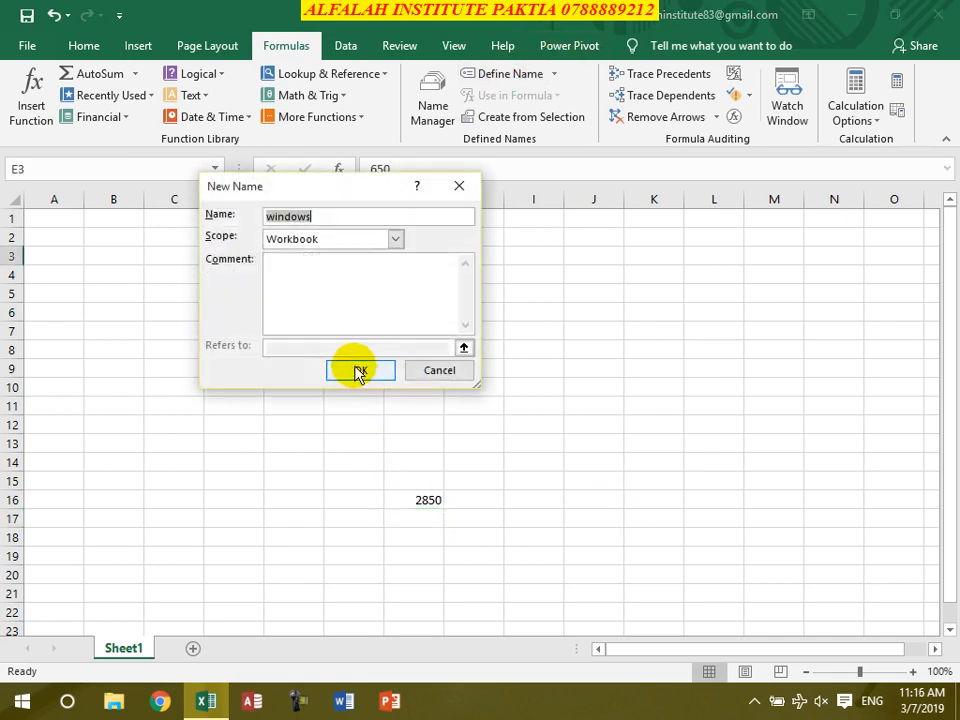
{"action": "left_click", "coordinate": [360, 372]}
{"action": "left_click", "coordinate": [310, 274]}
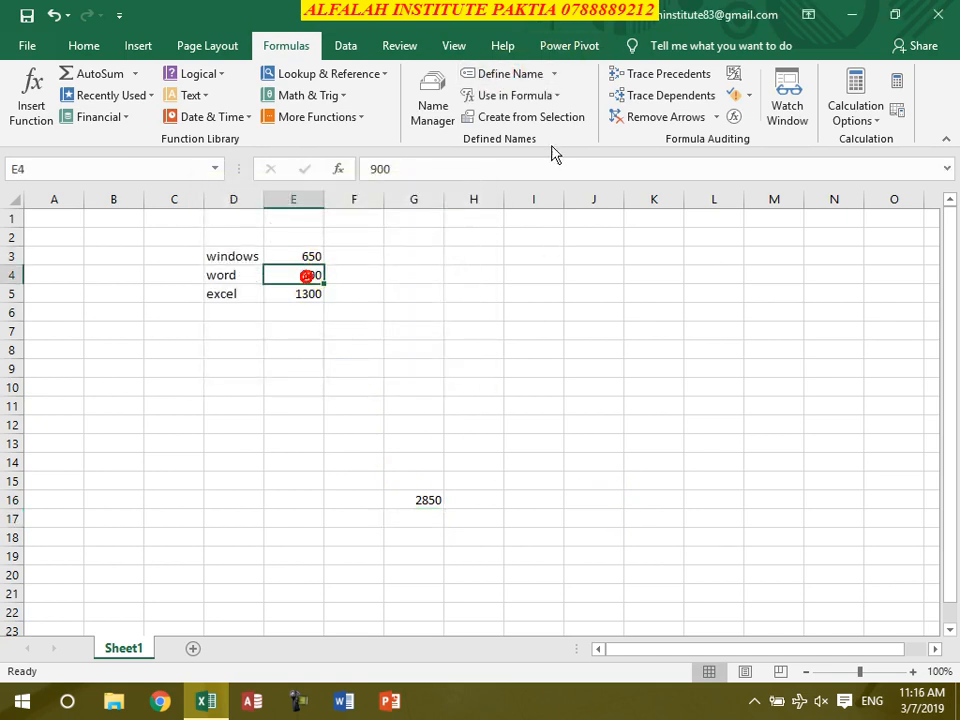
{"action": "left_click", "coordinate": [512, 75]}
{"action": "left_click", "coordinate": [356, 370]}
{"action": "left_click", "coordinate": [305, 290]}
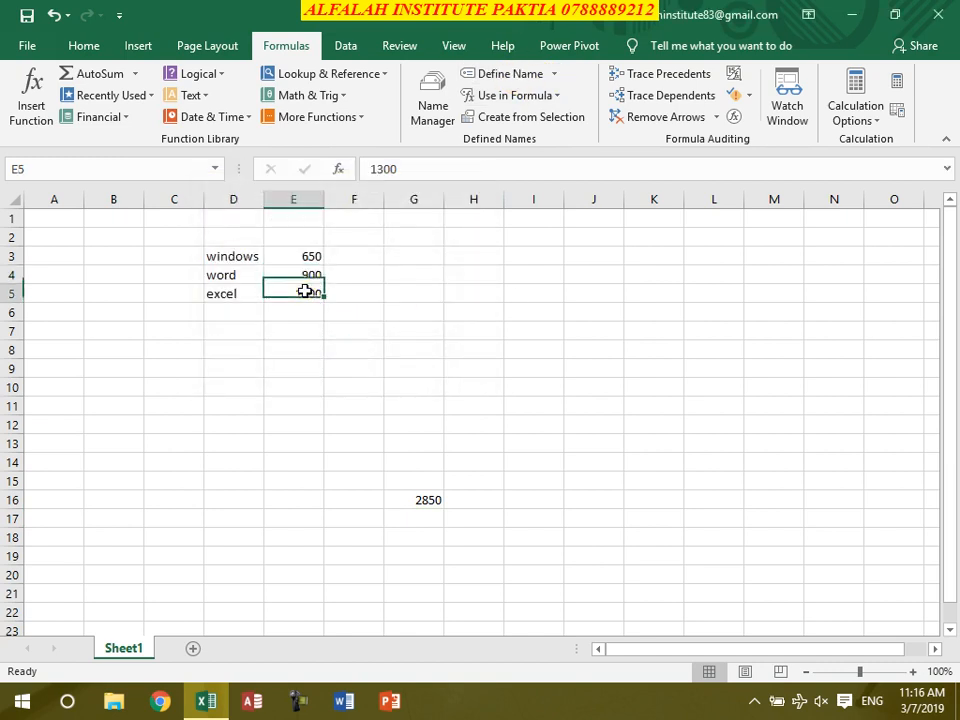
{"action": "left_click", "coordinate": [503, 74]}
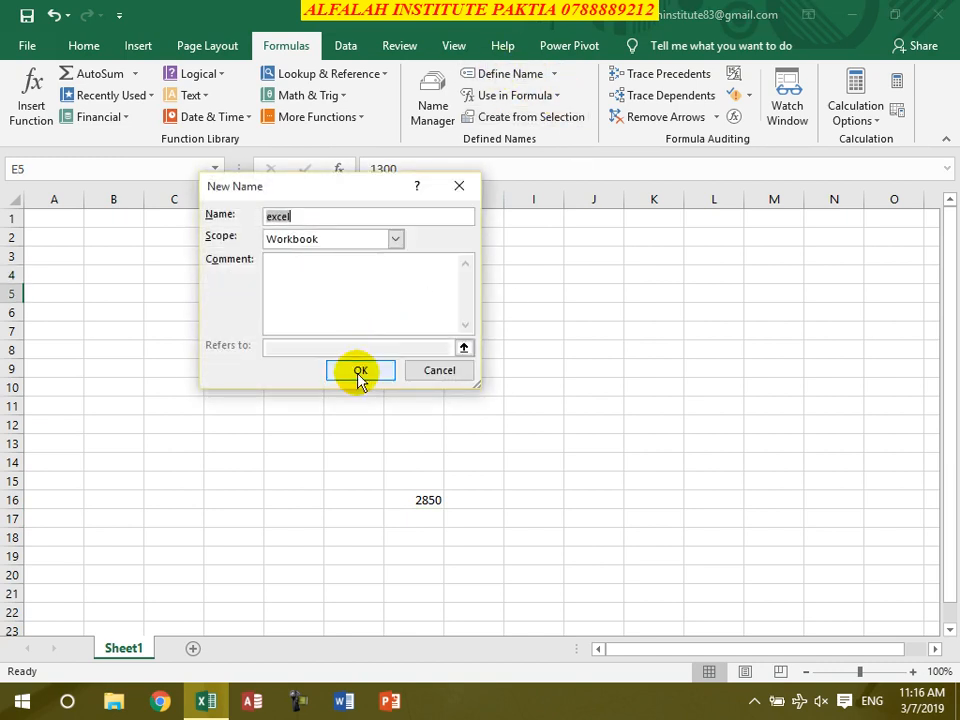
{"action": "left_click", "coordinate": [360, 372]}
Enter the formula =windows+word+excel in cell J16 and reselect the cell to check its formula.
{"action": "left_click", "coordinate": [606, 497]}
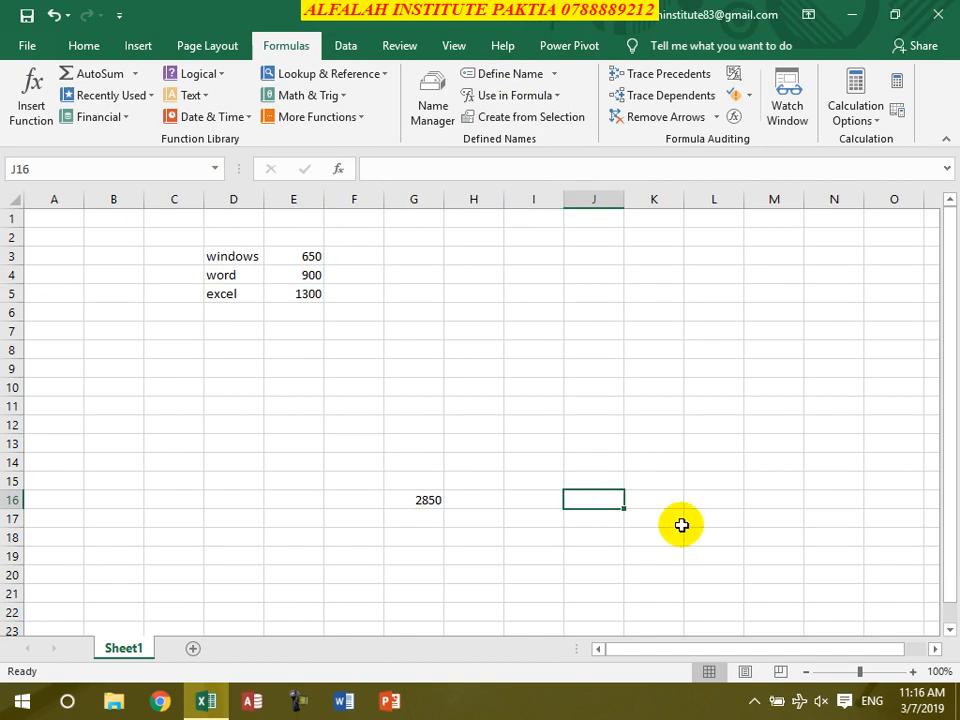
{"action": "type", "text": "=wi"}
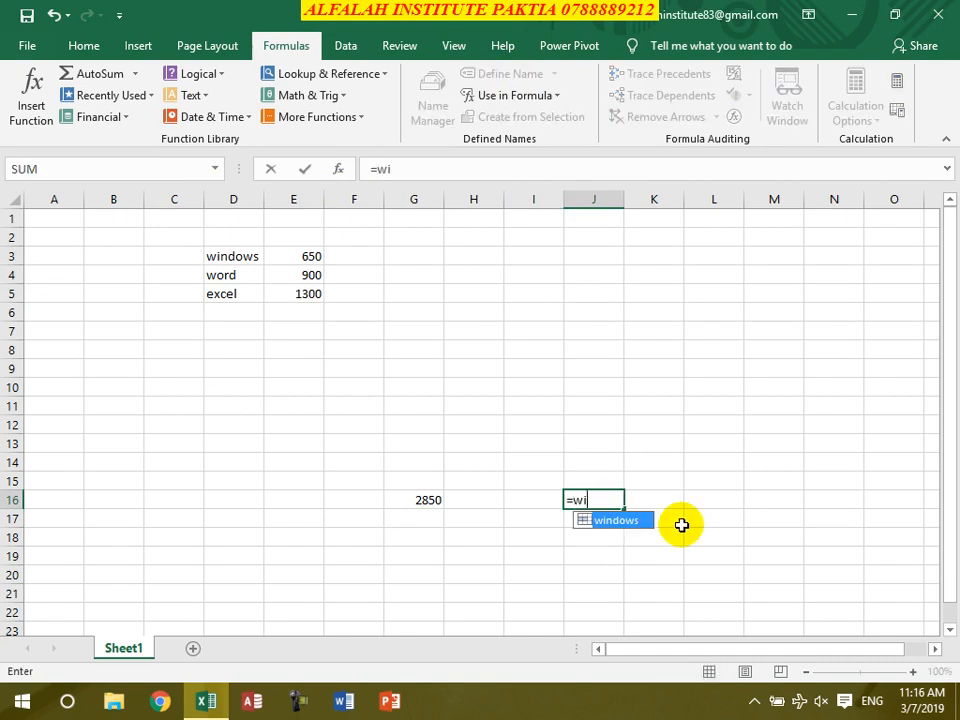
{"action": "type", "text": "ndows+wor"}
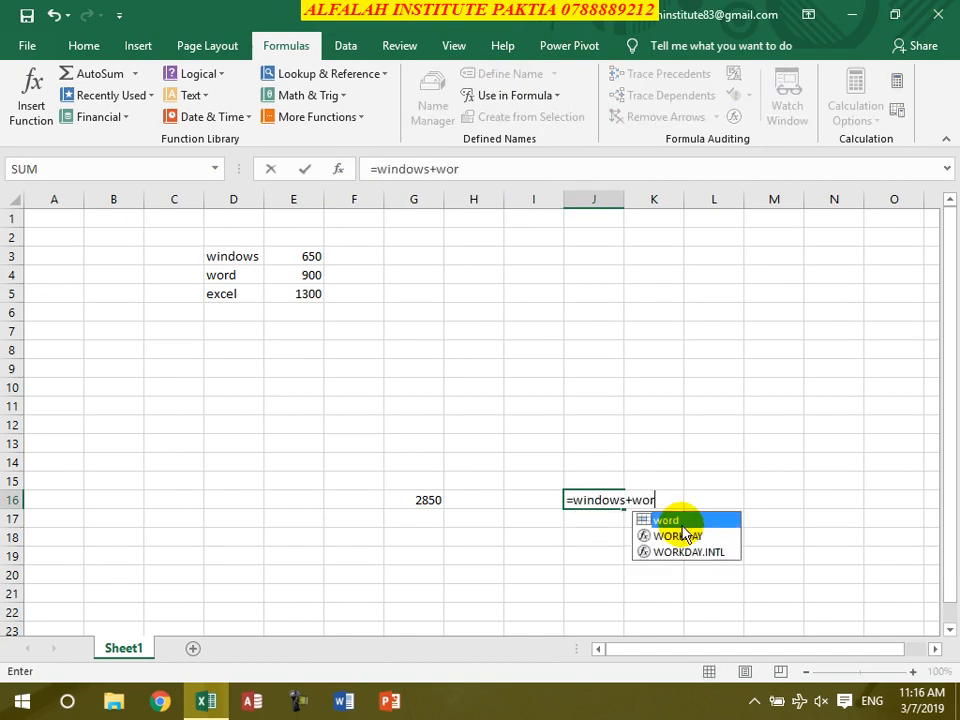
{"action": "type", "text": "d+exc"}
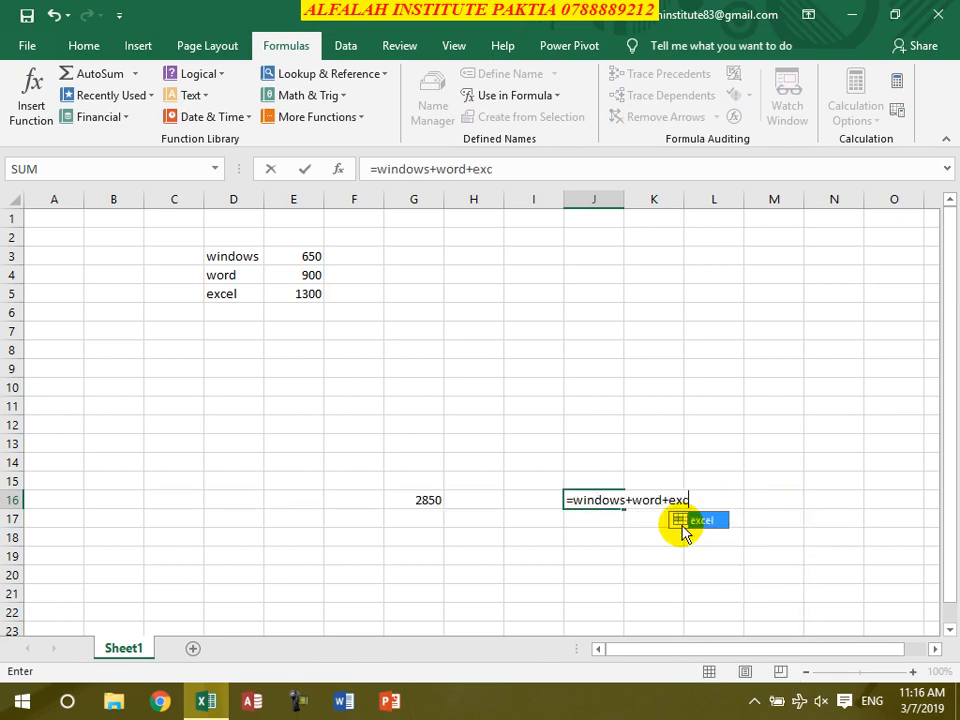
{"action": "key", "text": "Return"}
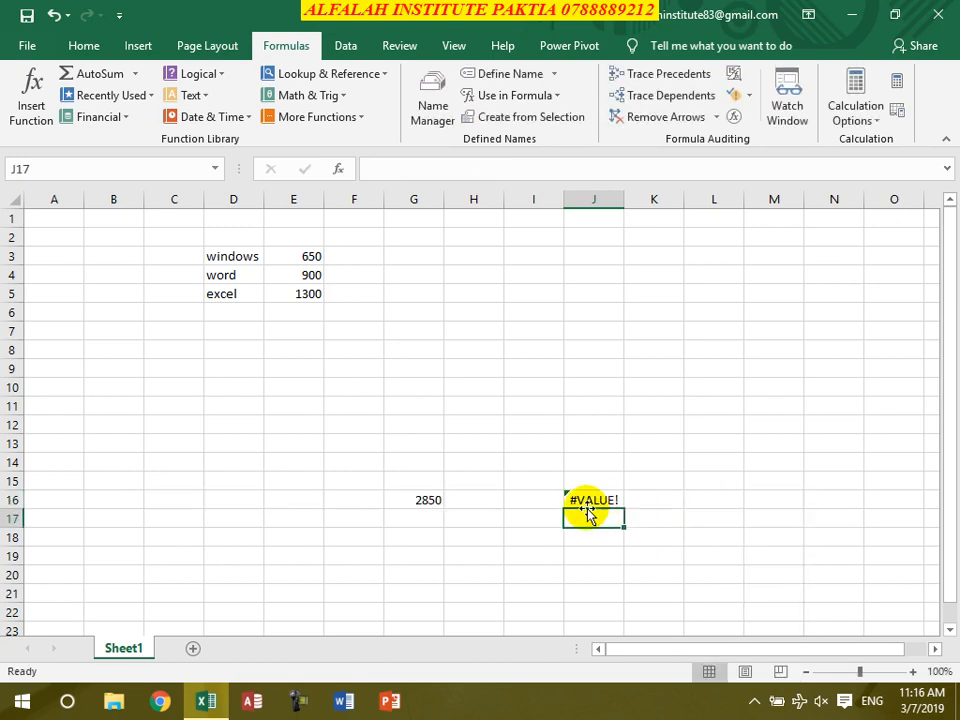
{"action": "left_click", "coordinate": [586, 502]}
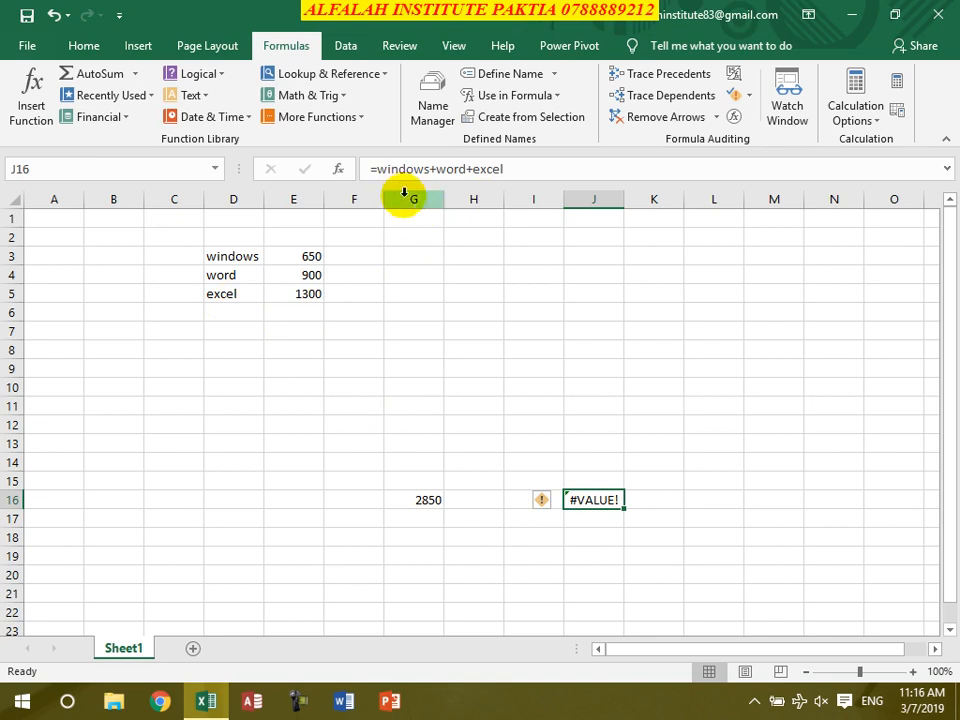
Enter the formula =windows+word+excel in cell J13.
{"action": "left_click", "coordinate": [612, 442]}
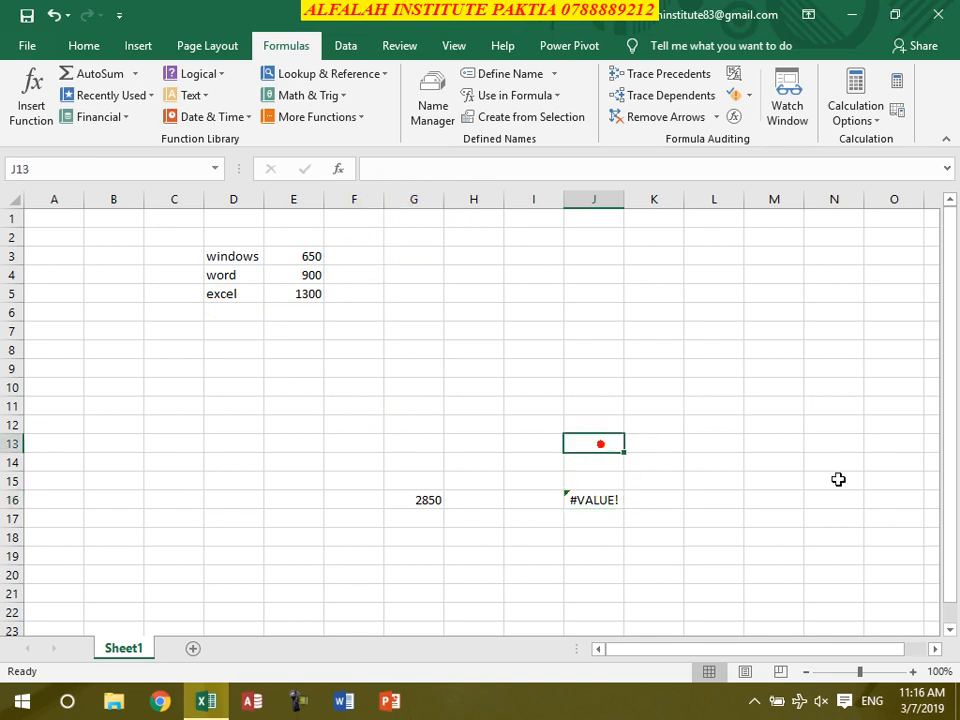
{"action": "type", "text": "="}
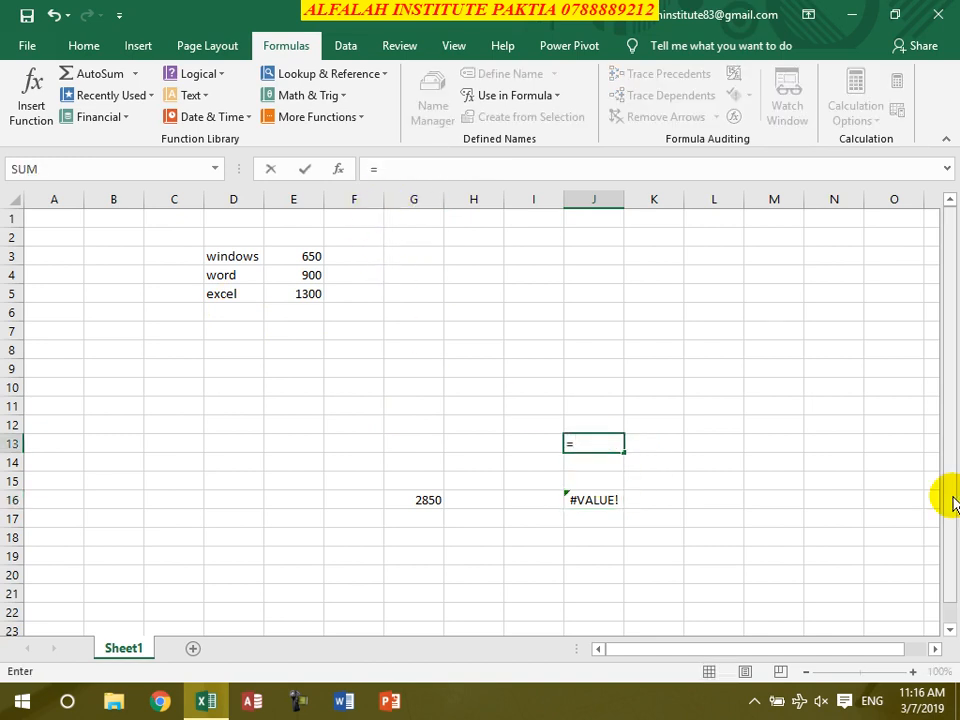
{"action": "type", "text": "w"}
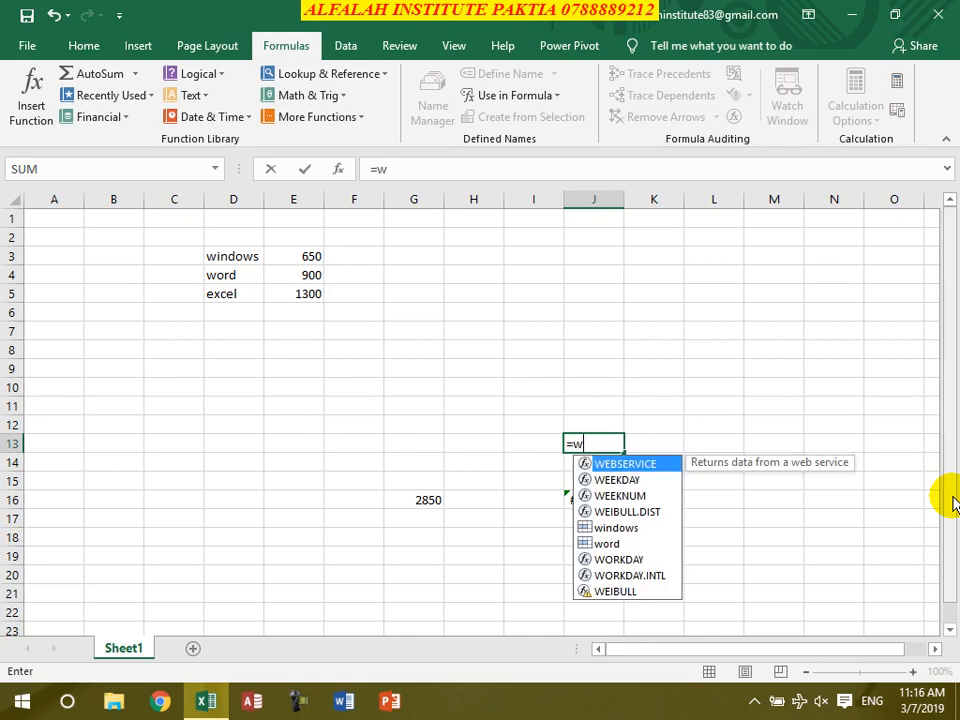
{"action": "type", "text": "indows+word"}
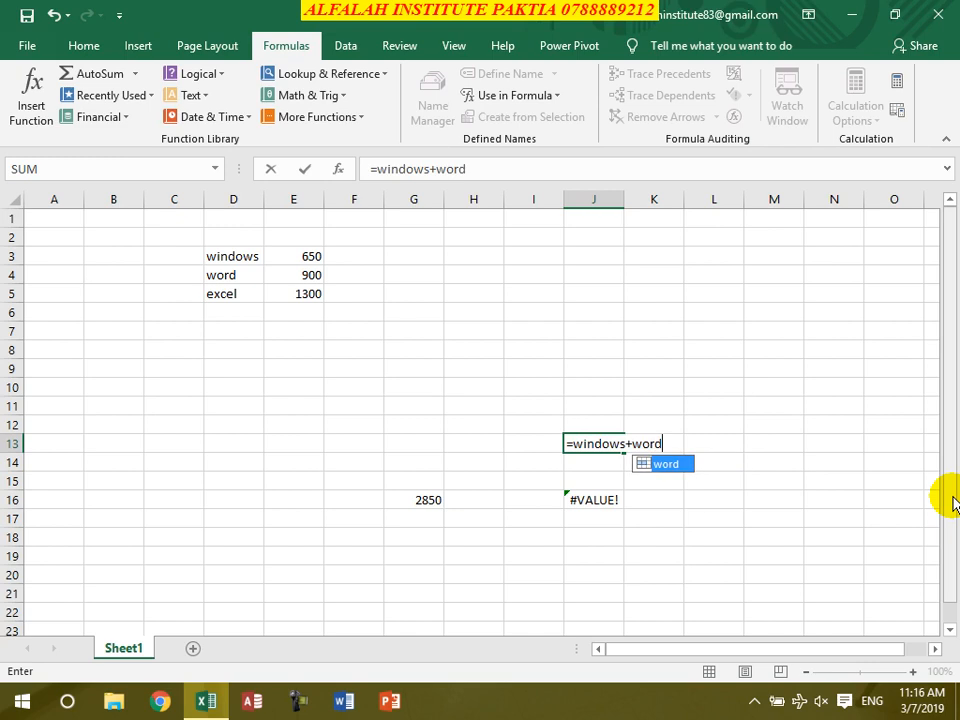
{"action": "type", "text": "+exc"}
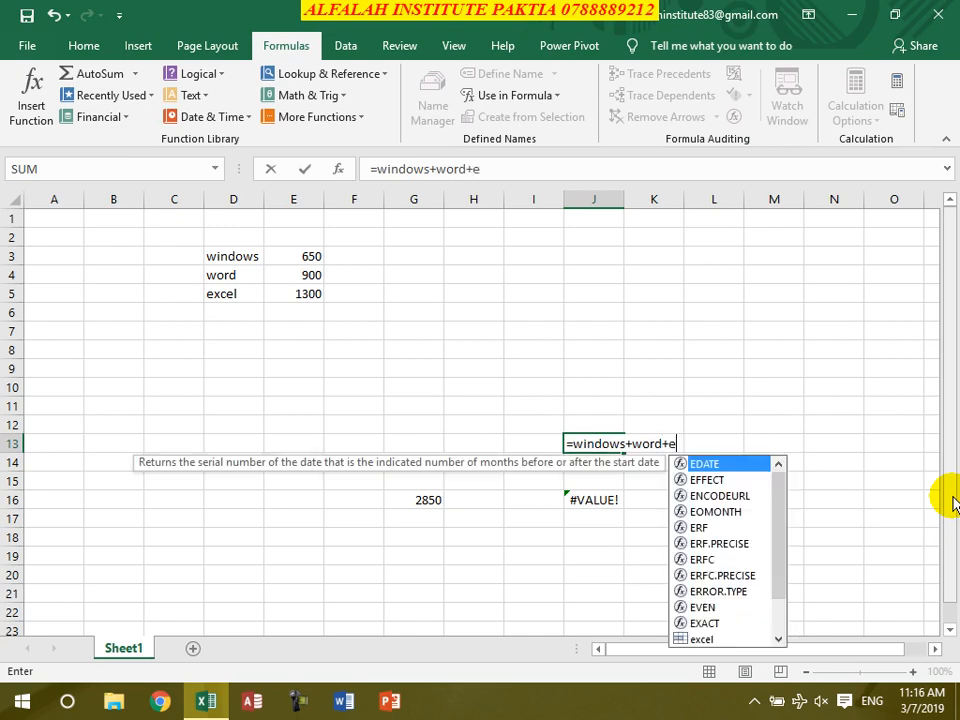
{"action": "key", "text": "Return"}
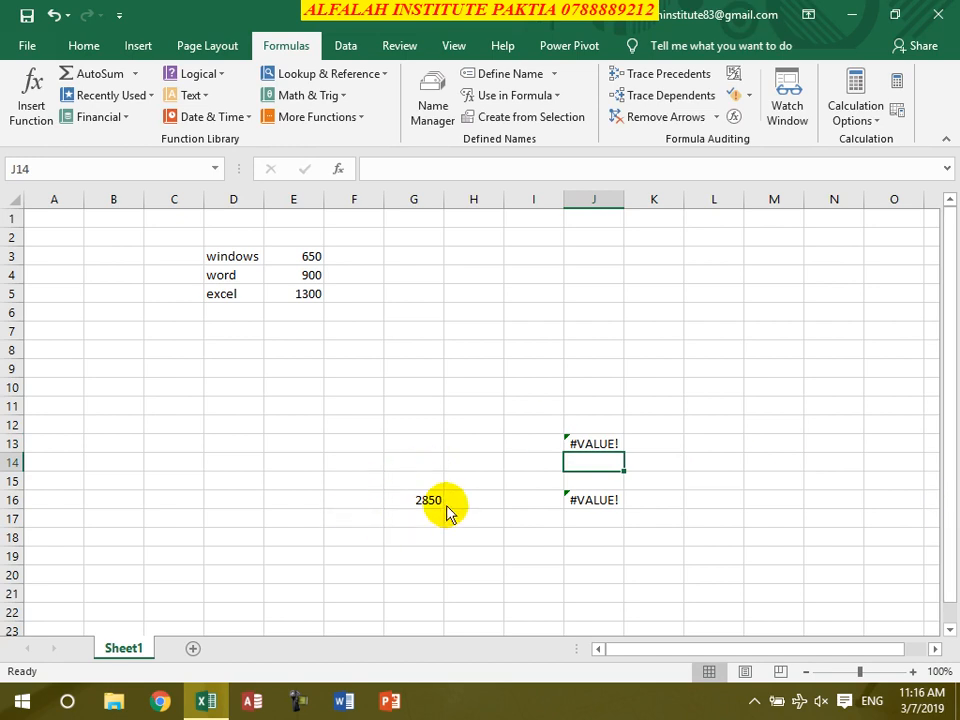
Close the current workbook without saving and create a new blank workbook.
{"action": "key", "text": "alt+F4"}
{"action": "left_click", "coordinate": [479, 371]}
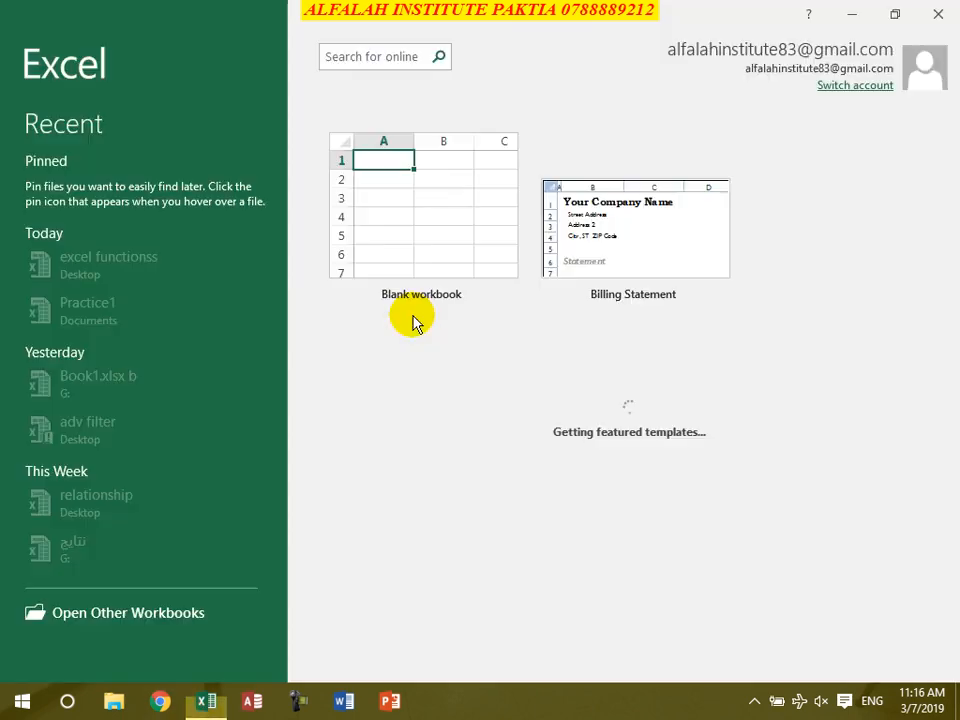
{"action": "left_click", "coordinate": [401, 208]}
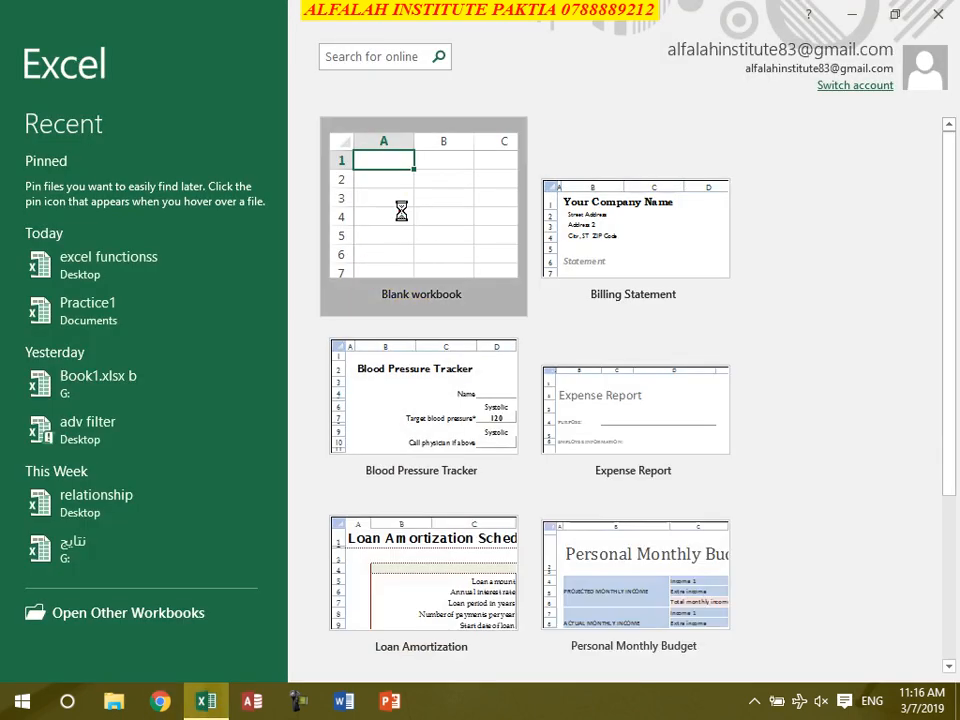
Enter the programs windows, word and excel in cells C2 to C4 with the fees 650, 900 and 1300 in D2 to D4.
{"action": "left_click", "coordinate": [174, 237]}
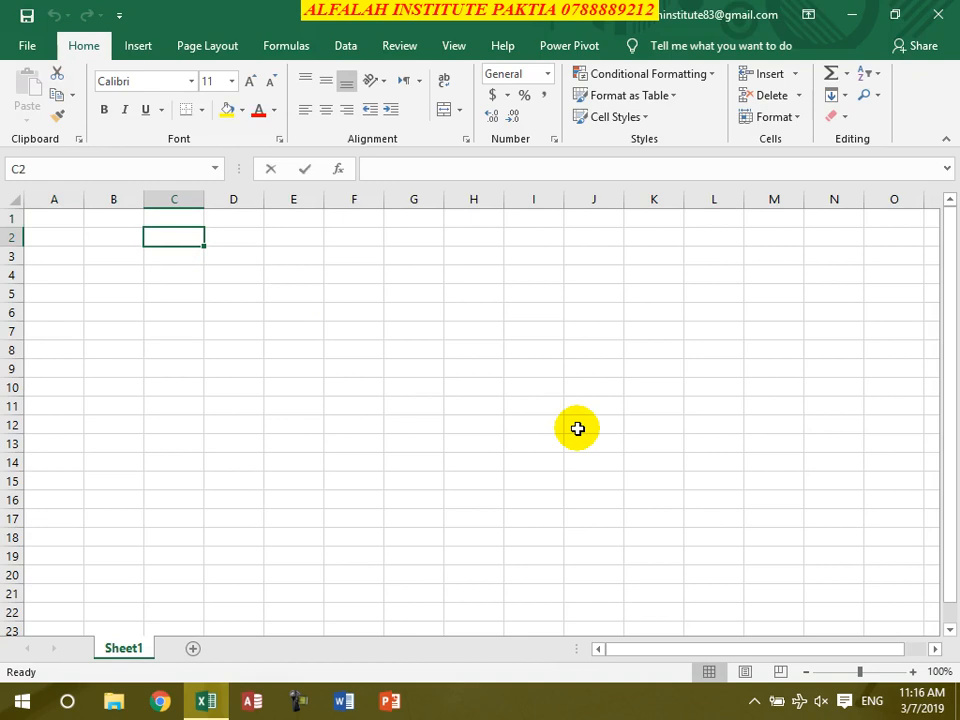
{"action": "type", "text": "windows"}
{"action": "key", "text": "Tab"}
{"action": "type", "text": "650"}
{"action": "key", "text": "Return"}
{"action": "type", "text": "word"}
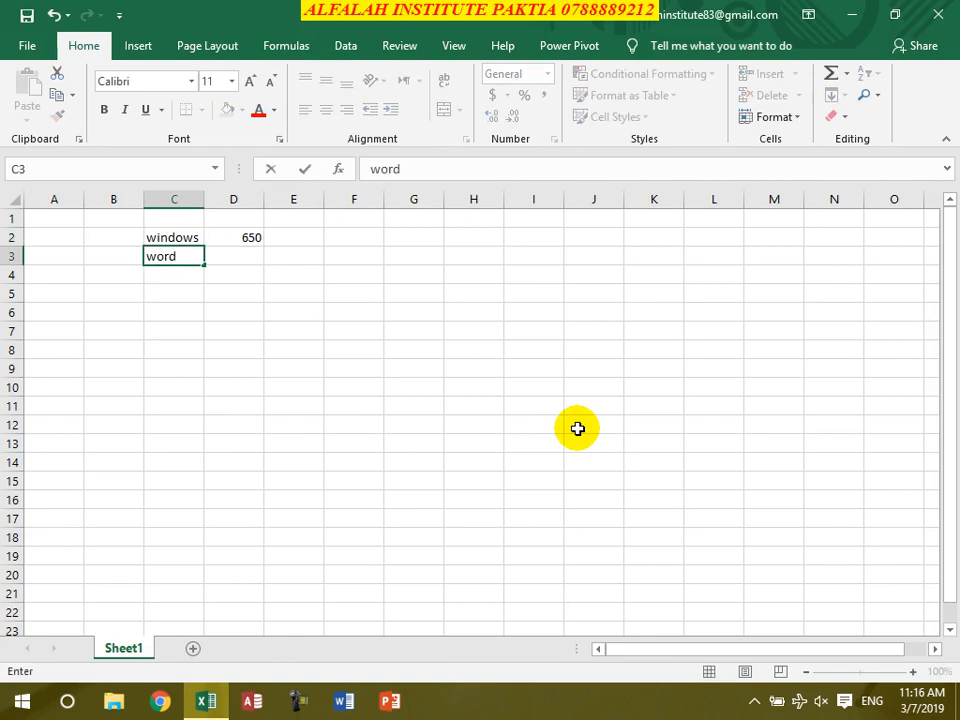
{"action": "key", "text": "Tab"}
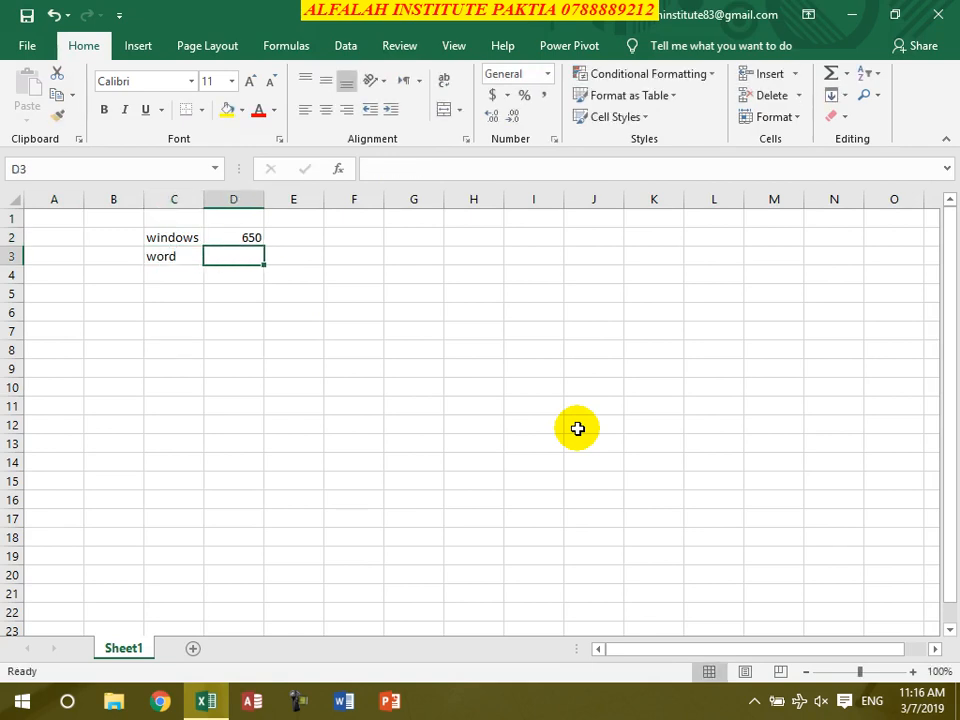
{"action": "type", "text": "900"}
{"action": "key", "text": "Return"}
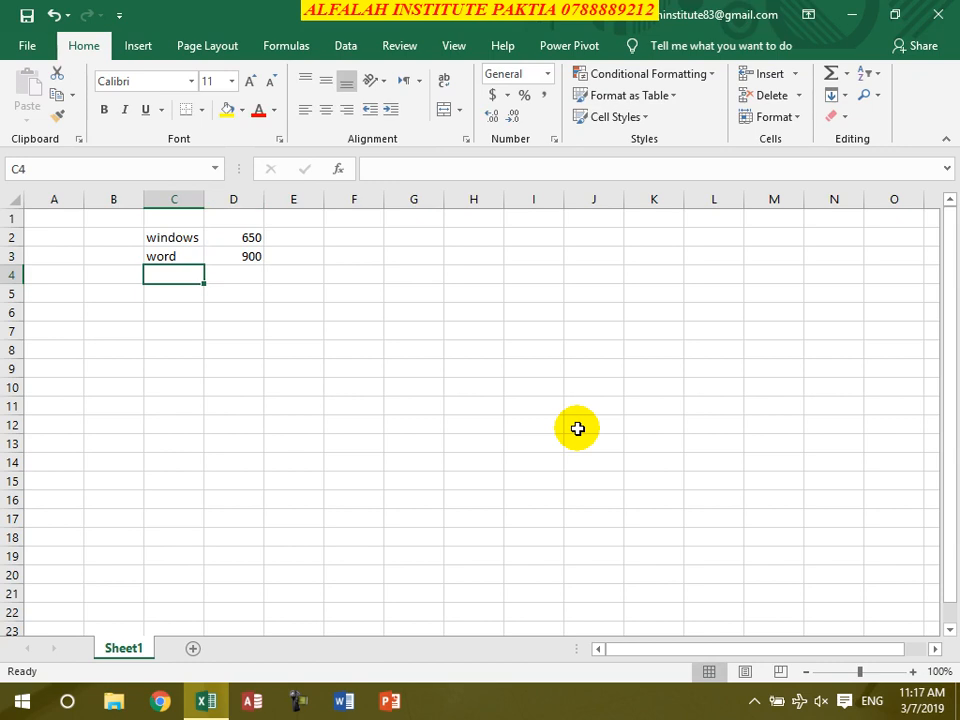
{"action": "type", "text": "300"}
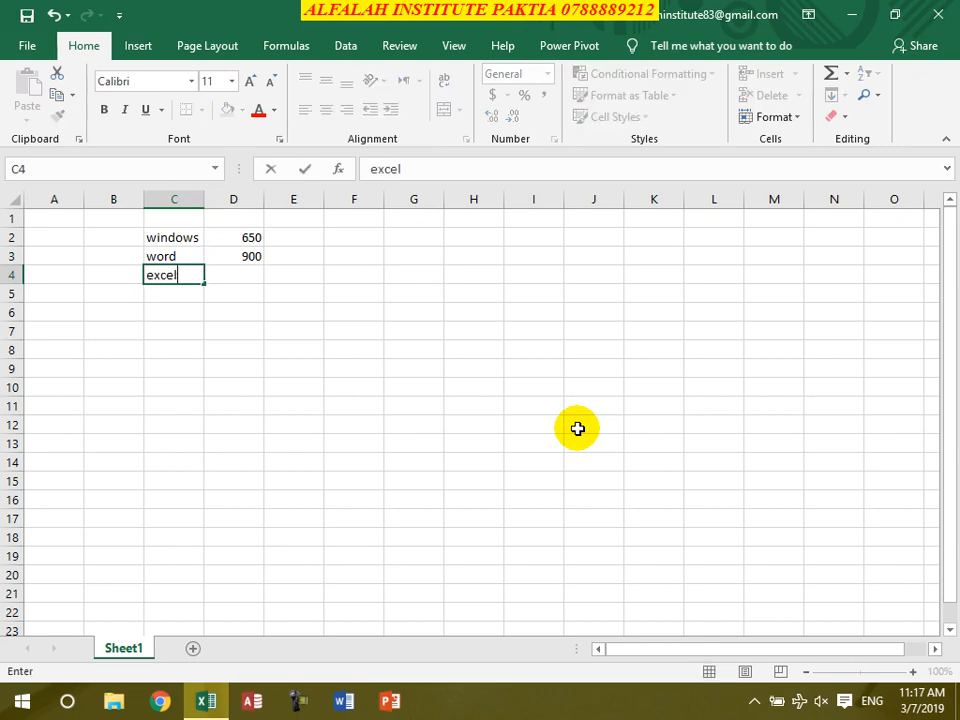
{"action": "key", "text": "Tab"}
{"action": "type", "text": "13"}
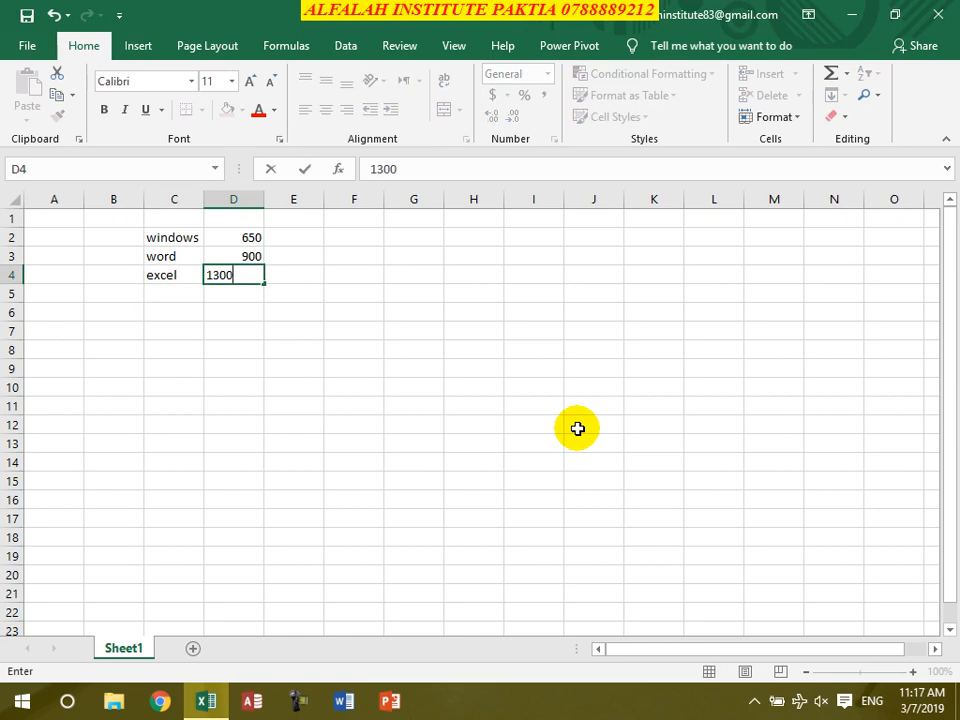
{"action": "type", "text": "00"}
{"action": "key", "text": "Return"}
Add the three fees in cell E14 with the cell-reference formula =D2+D3+D4.
{"action": "left_click", "coordinate": [296, 466]}
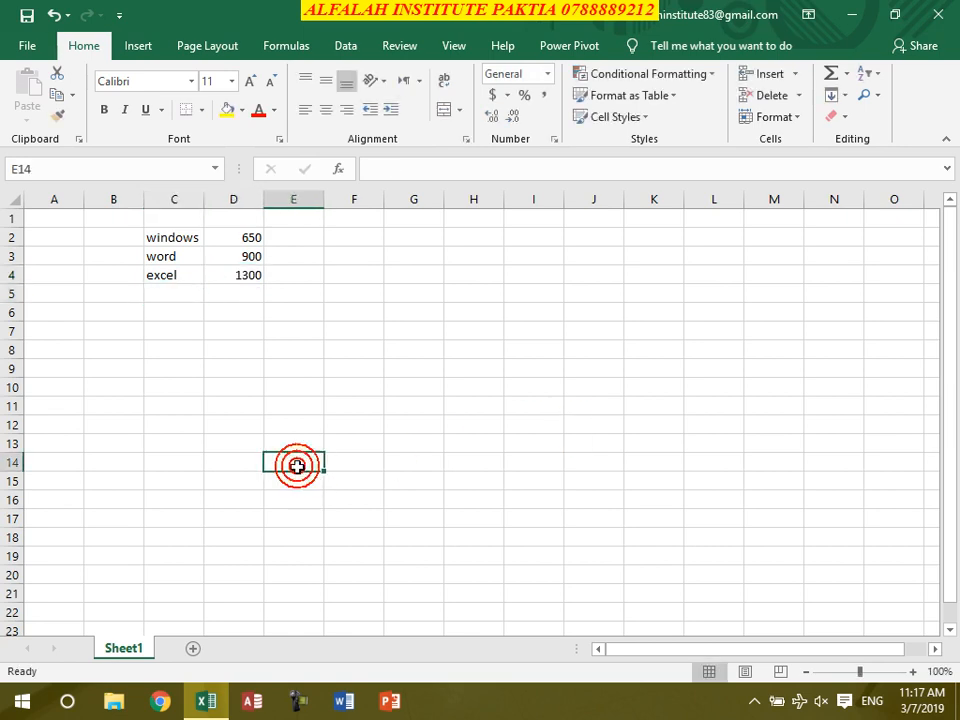
{"action": "type", "text": "="}
{"action": "left_click", "coordinate": [235, 238]}
{"action": "type", "text": "+"}
{"action": "left_click", "coordinate": [240, 259]}
{"action": "type", "text": "+"}
{"action": "left_click", "coordinate": [242, 274]}
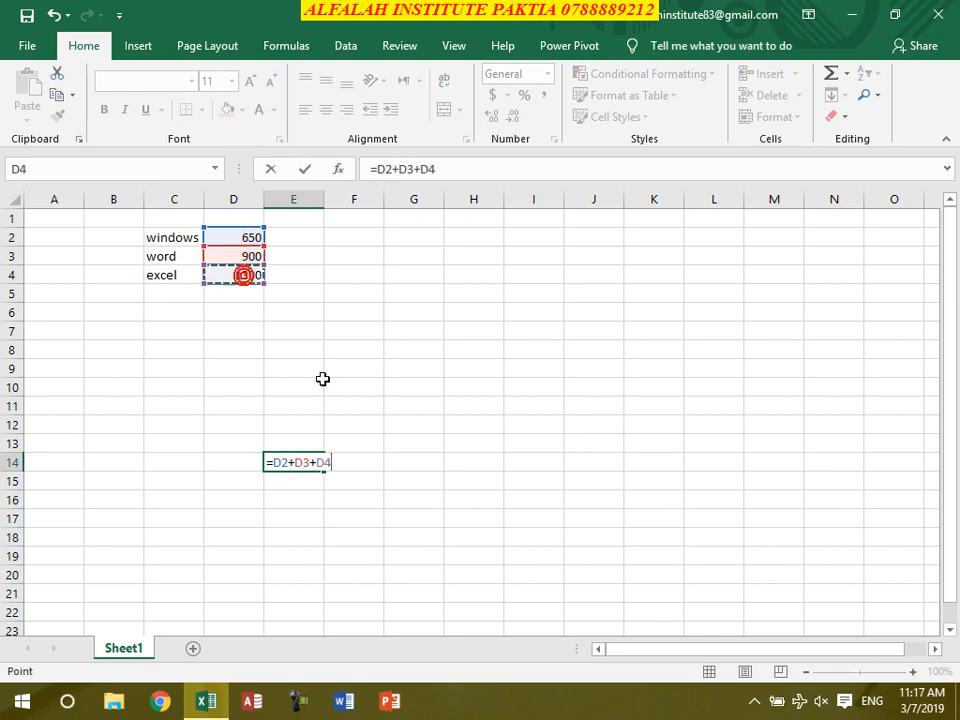
{"action": "key", "text": "Return"}
{"action": "left_click", "coordinate": [534, 464]}
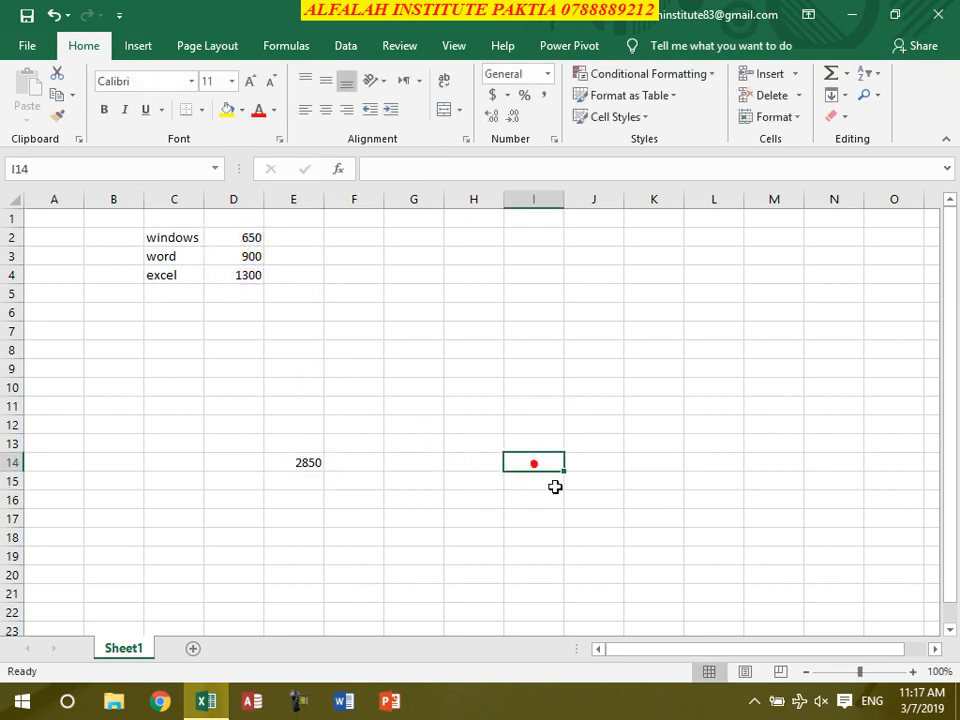
Define workbook-scope names for the fee cells: windows for D2, word for D3 and excel for D4.
{"action": "left_click", "coordinate": [250, 238]}
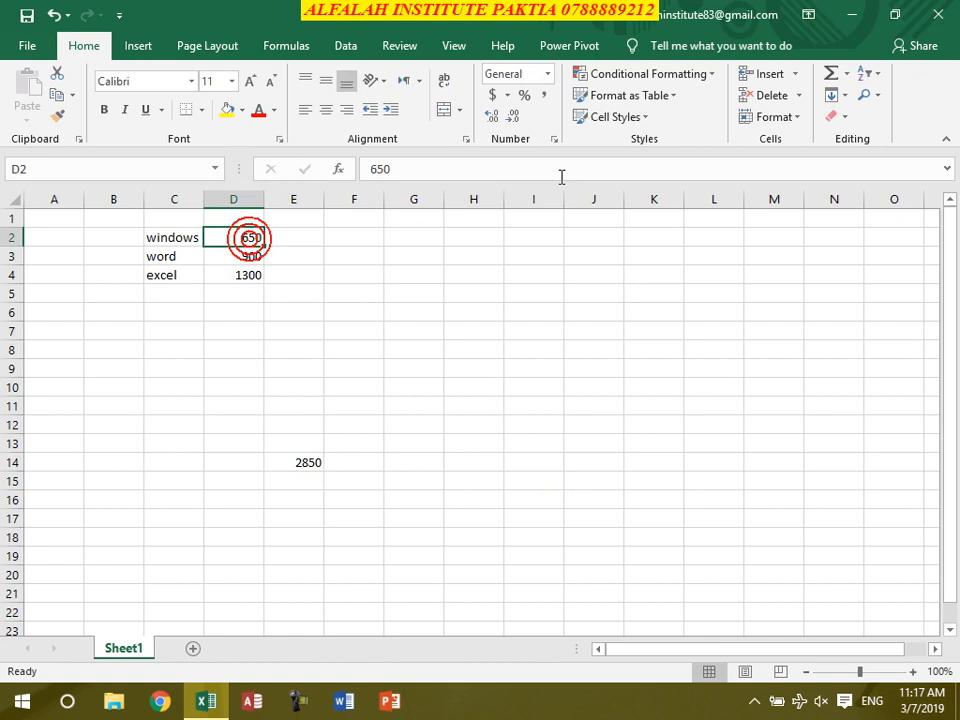
{"action": "left_click", "coordinate": [345, 45]}
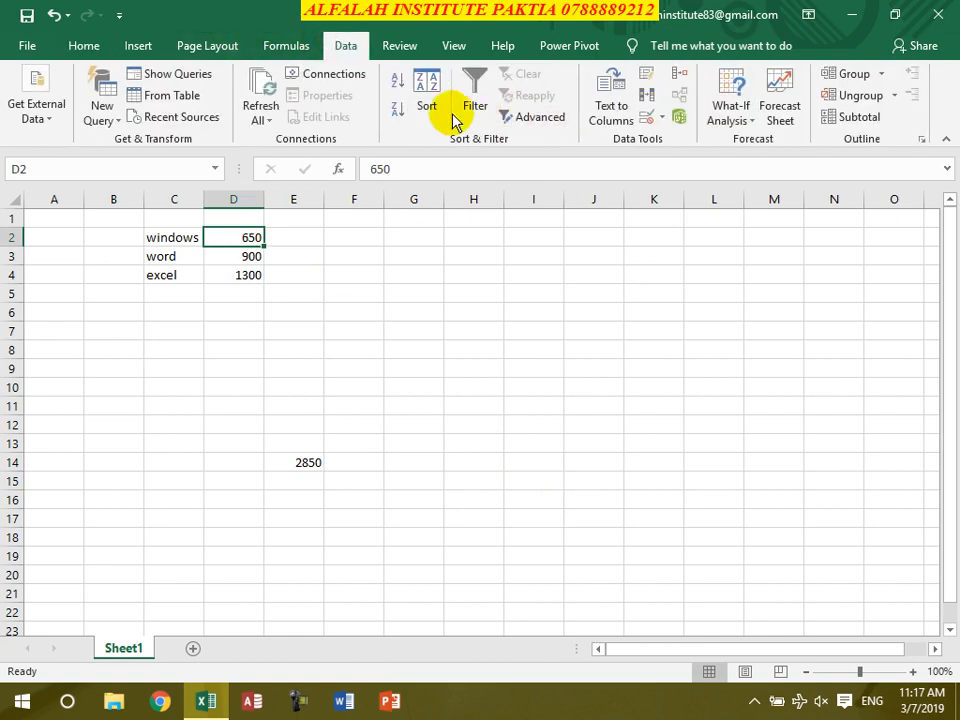
{"action": "left_click", "coordinate": [286, 47]}
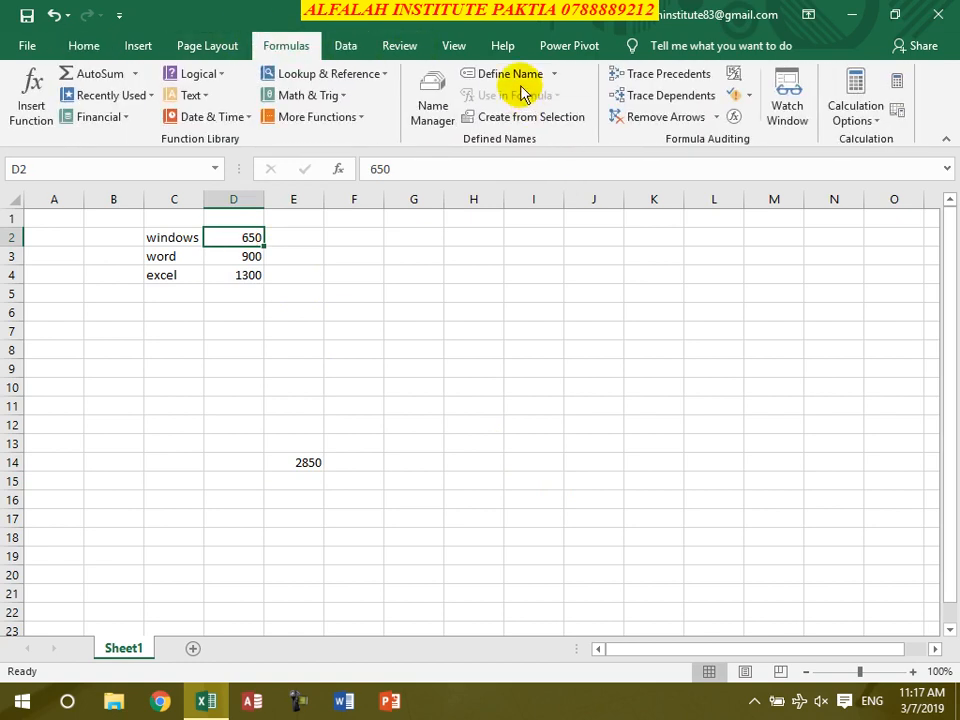
{"action": "left_click", "coordinate": [507, 74]}
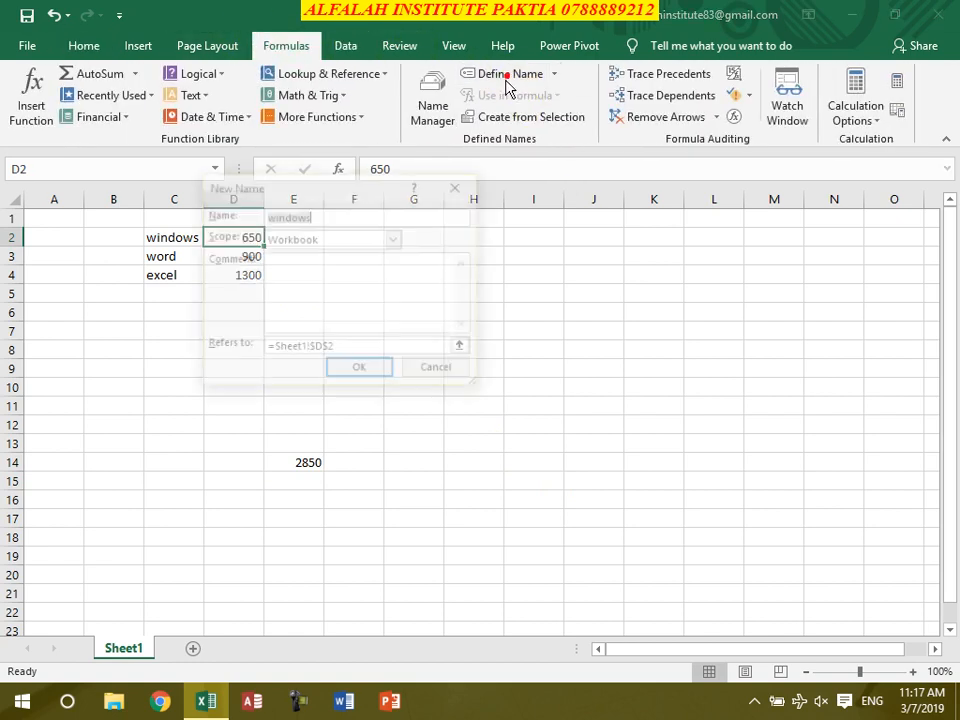
{"action": "left_click", "coordinate": [367, 372]}
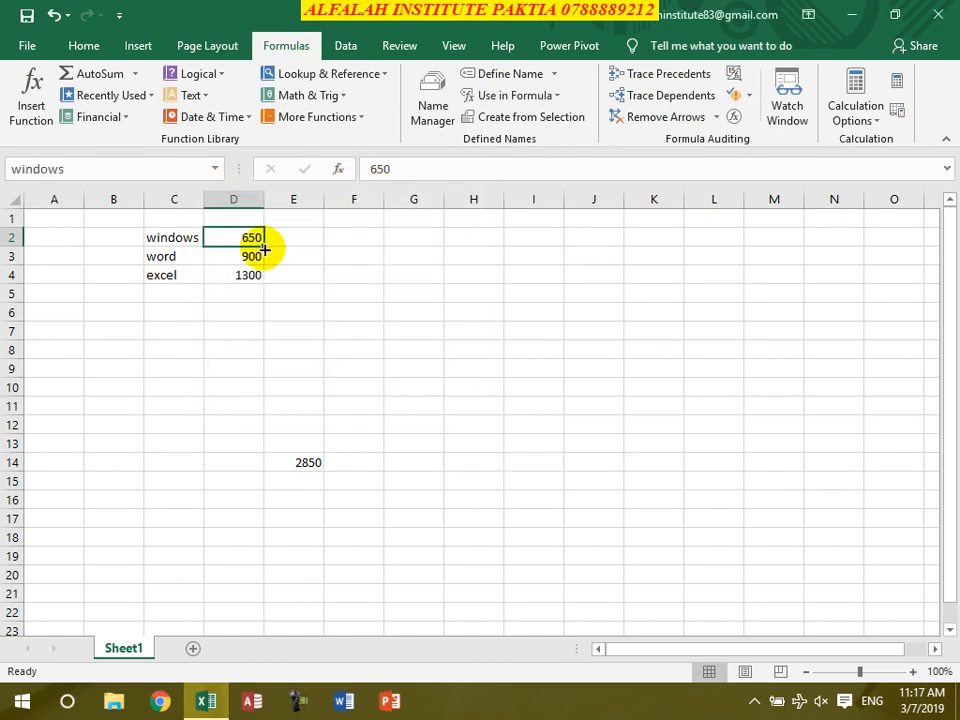
{"action": "left_click", "coordinate": [258, 254]}
{"action": "left_click", "coordinate": [470, 75]}
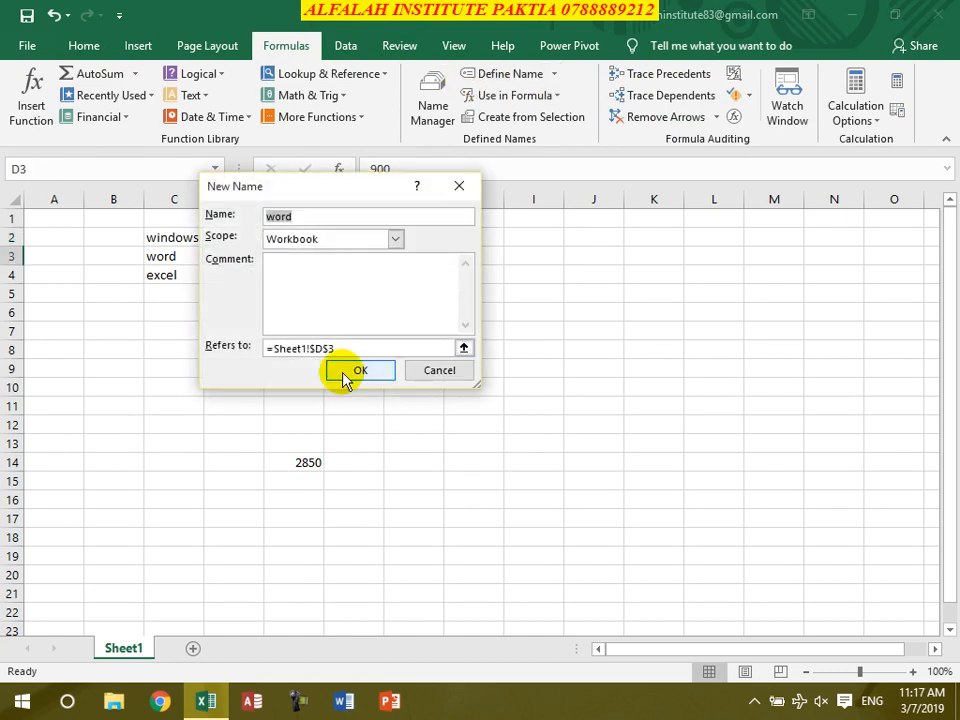
{"action": "left_click", "coordinate": [350, 372]}
{"action": "left_click", "coordinate": [240, 274]}
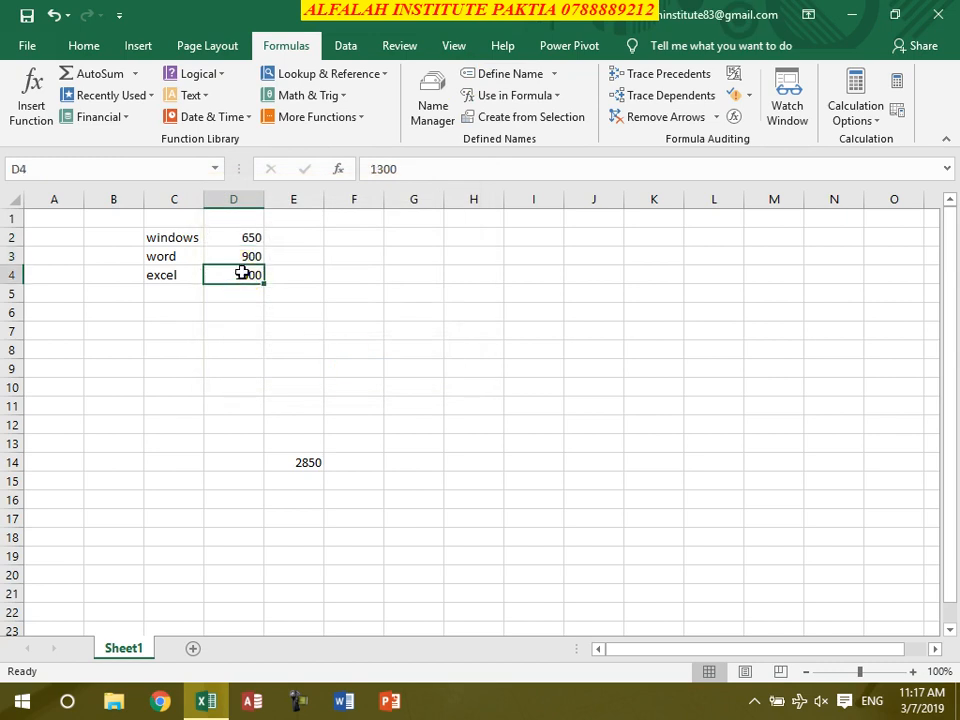
{"action": "left_click", "coordinate": [491, 75]}
{"action": "left_click", "coordinate": [352, 372]}
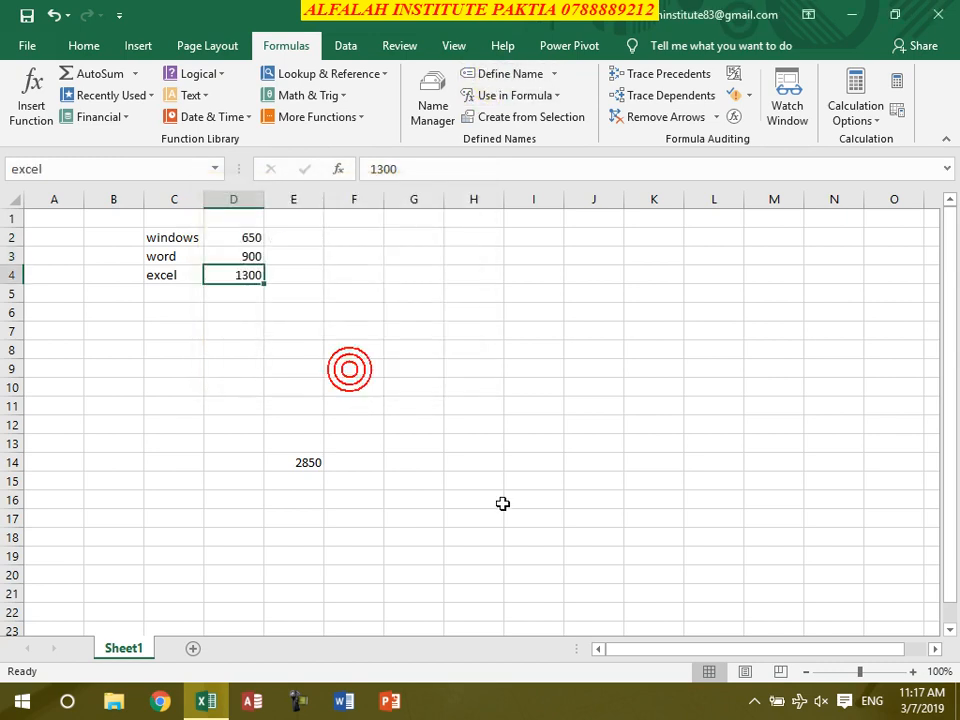
Enter the formula =windows+word+excel in cell I14 and reselect the cell to check its formula.
{"action": "left_click", "coordinate": [520, 460]}
{"action": "type", "text": "="}
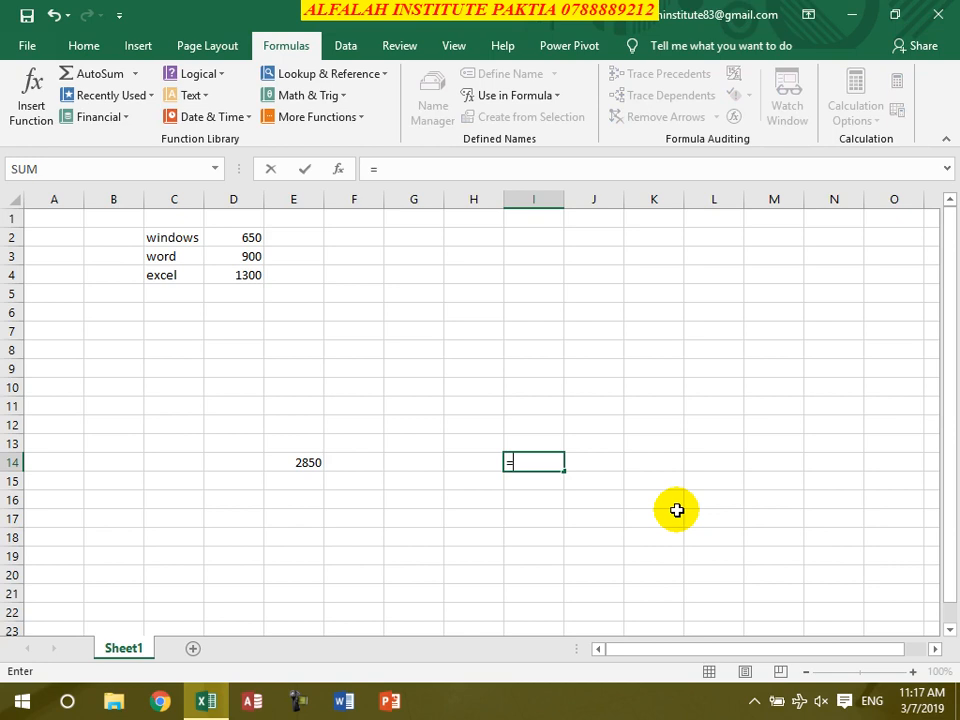
{"action": "type", "text": "windows"}
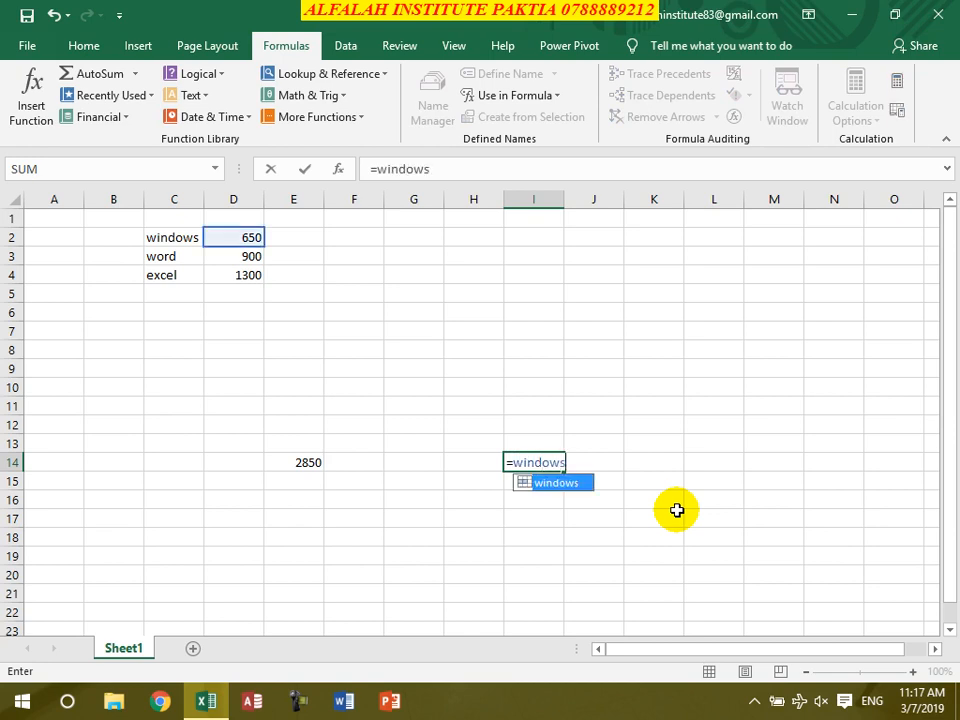
{"action": "type", "text": "+"}
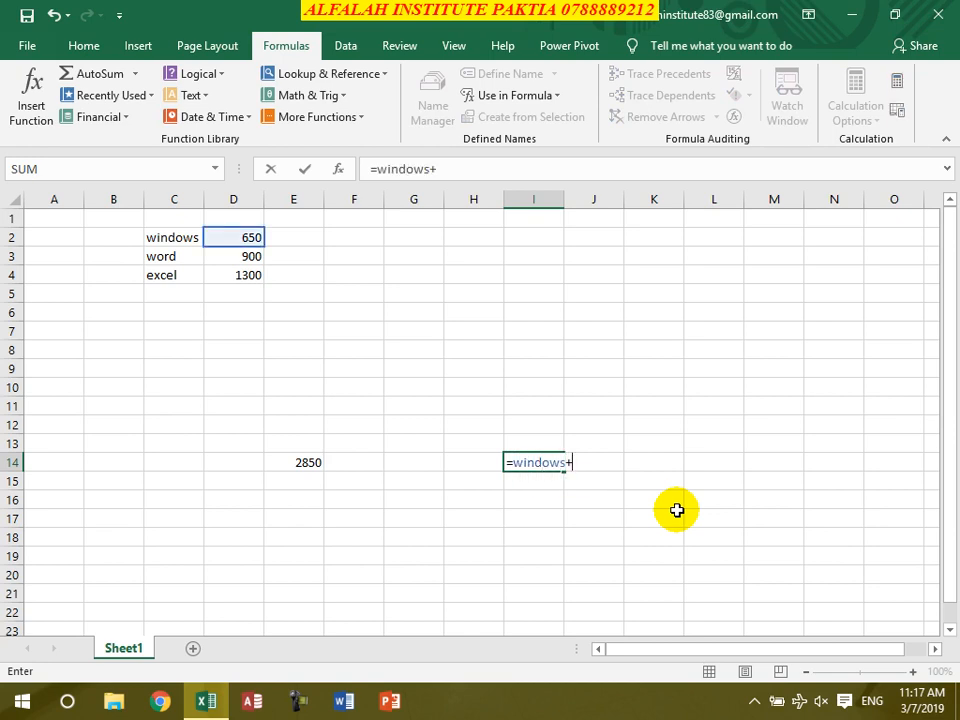
{"action": "type", "text": "word+excel"}
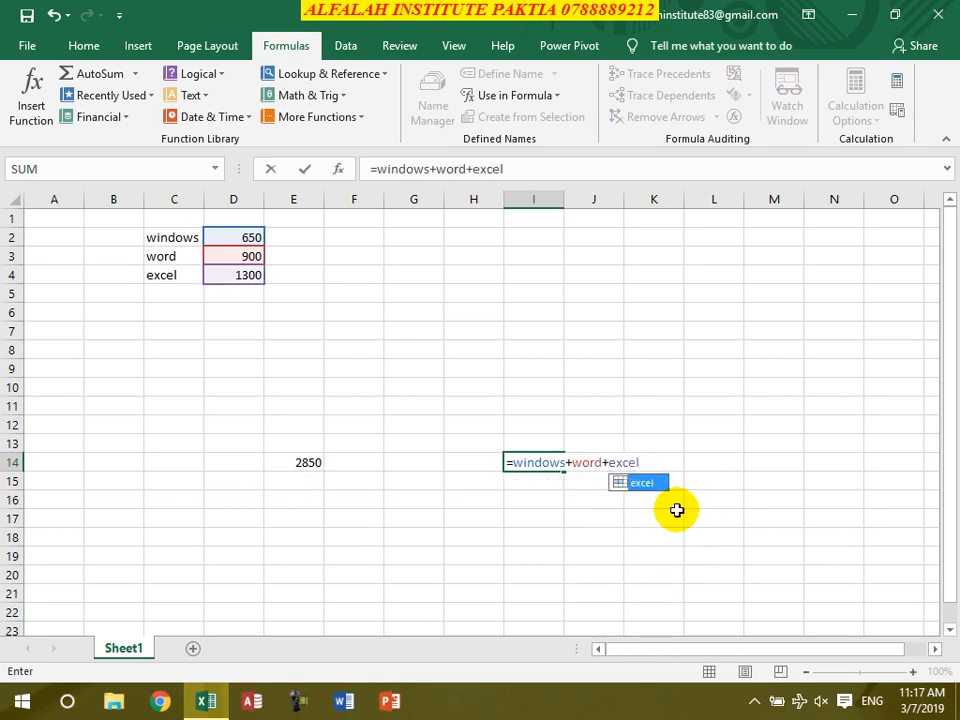
{"action": "key", "text": "Return"}
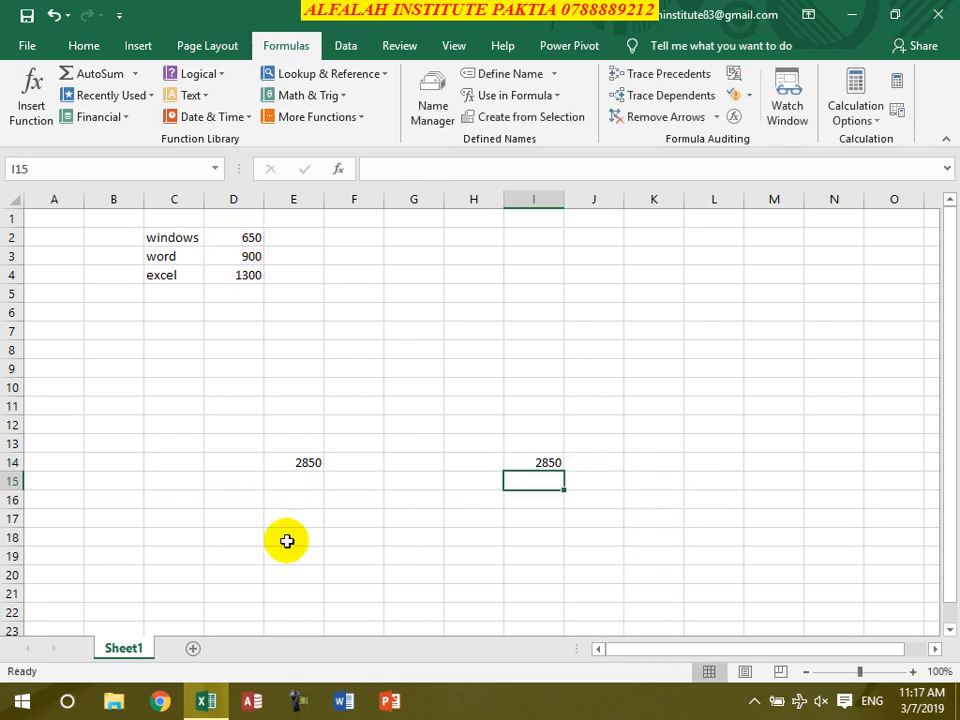
{"action": "left_click", "coordinate": [521, 463]}
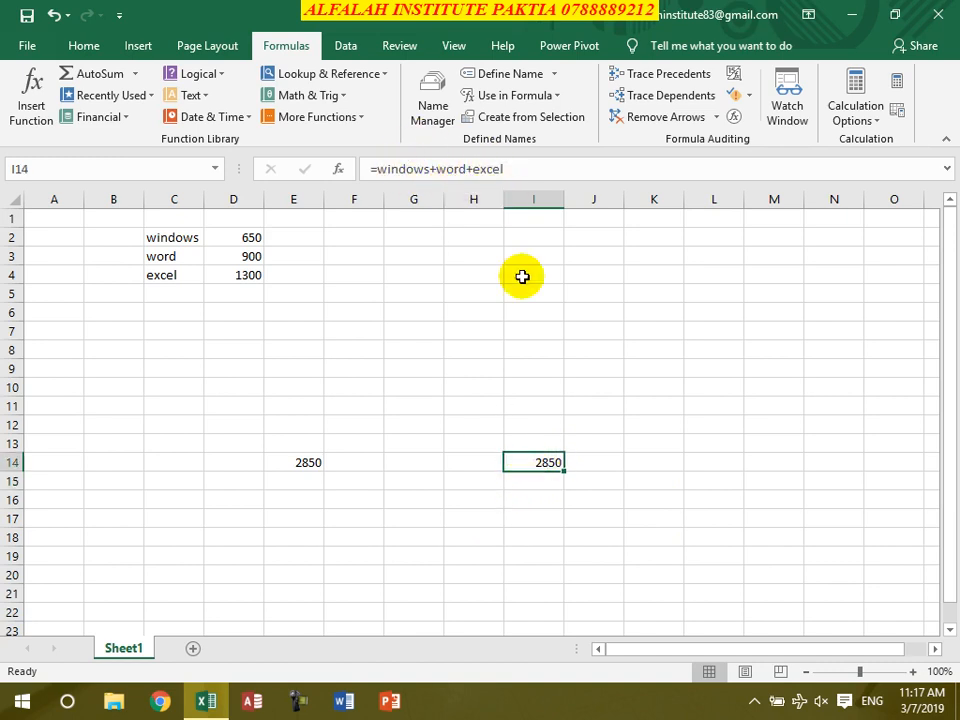
Apply the defined names excel, windows and word to the cell-reference formula in cell E14.
{"action": "left_click", "coordinate": [311, 463]}
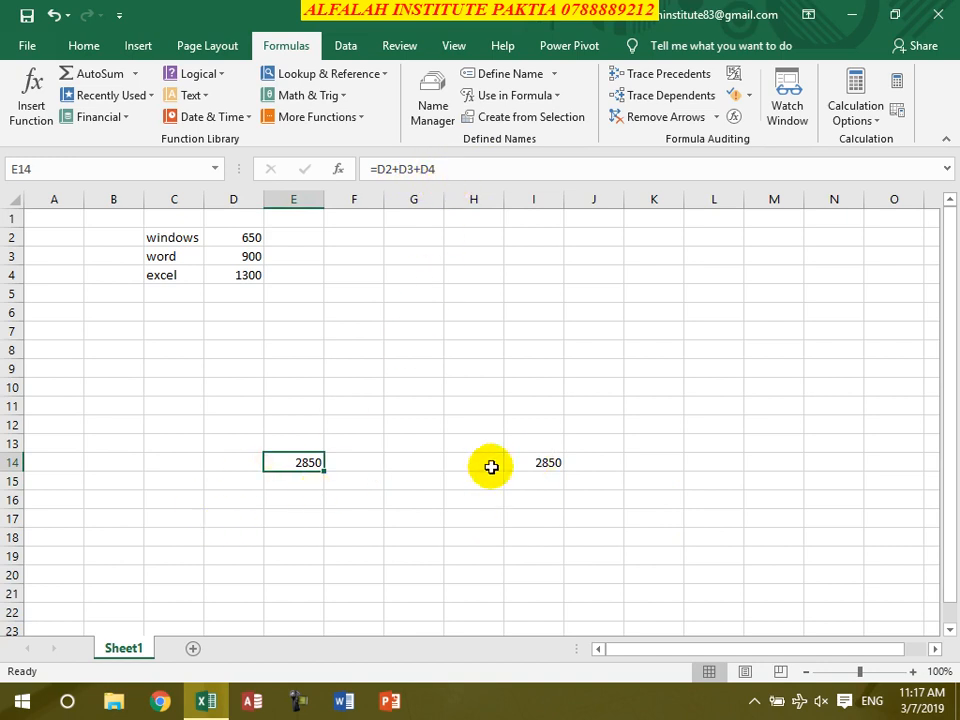
{"action": "left_click", "coordinate": [554, 76]}
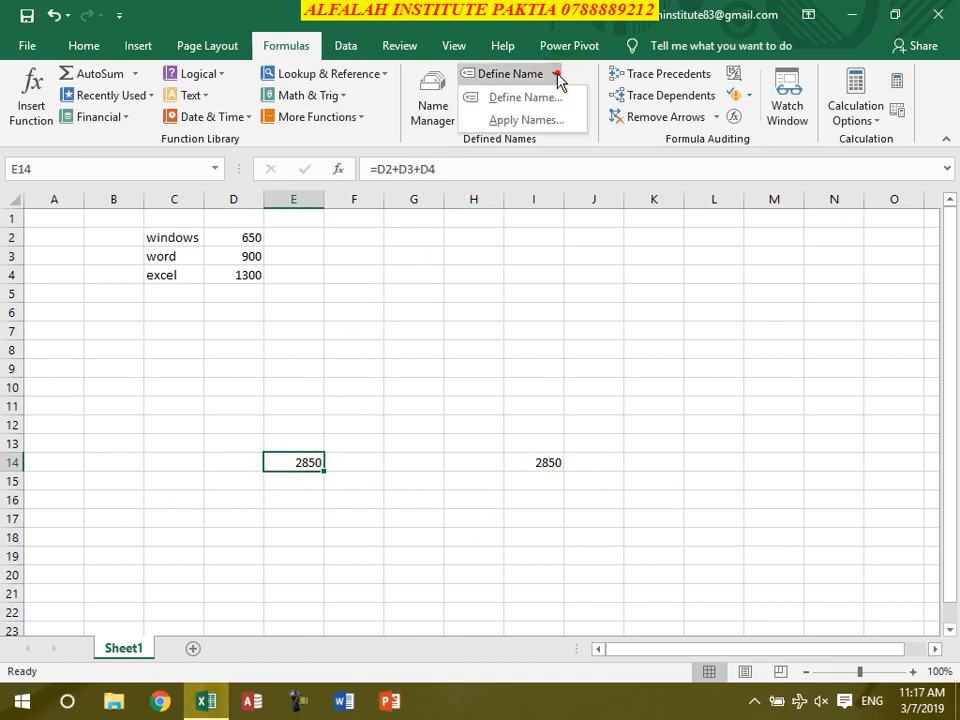
{"action": "left_click", "coordinate": [490, 120]}
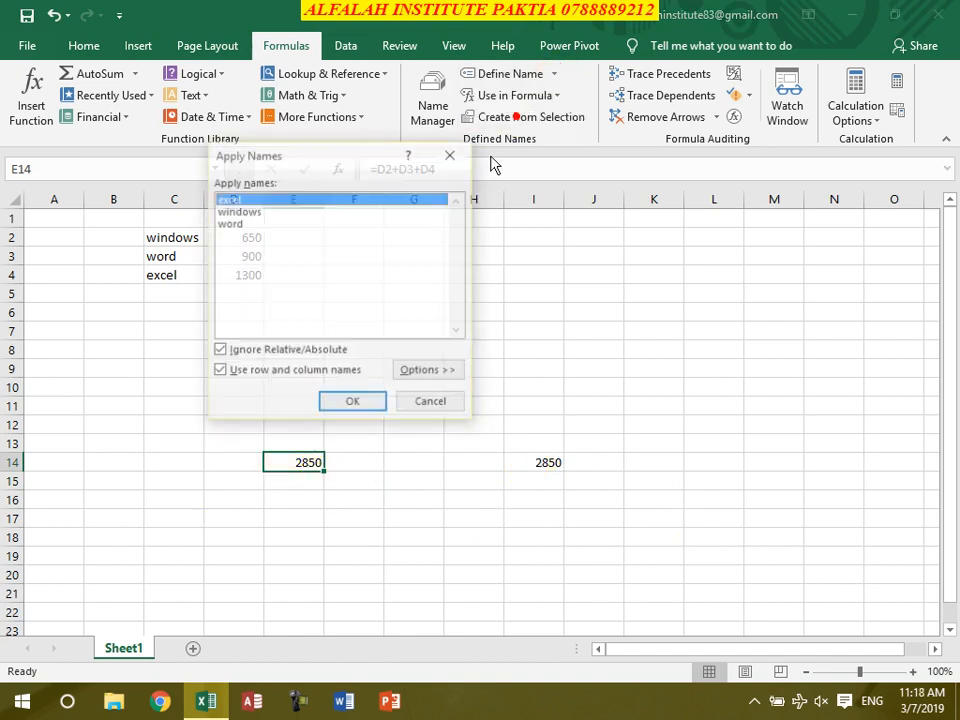
{"action": "left_click", "coordinate": [249, 224], "text": "shift"}
{"action": "left_click", "coordinate": [352, 403]}
{"action": "left_click", "coordinate": [376, 552]}
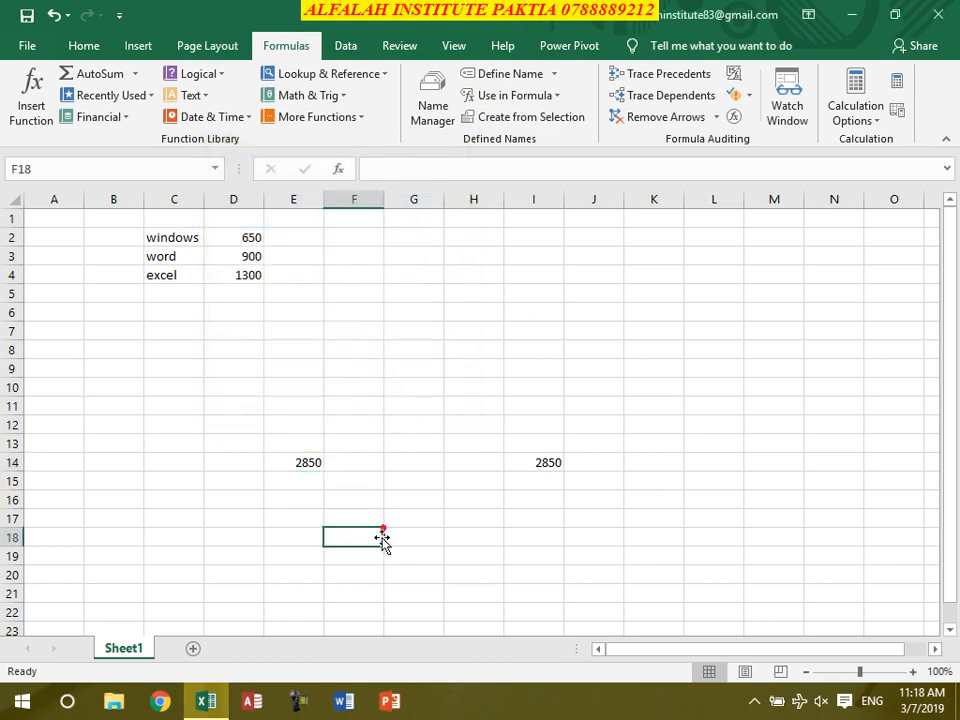
Select the total cells I14 and E14 to compare their formulas.
{"action": "left_click", "coordinate": [540, 466]}
{"action": "left_click", "coordinate": [418, 485]}
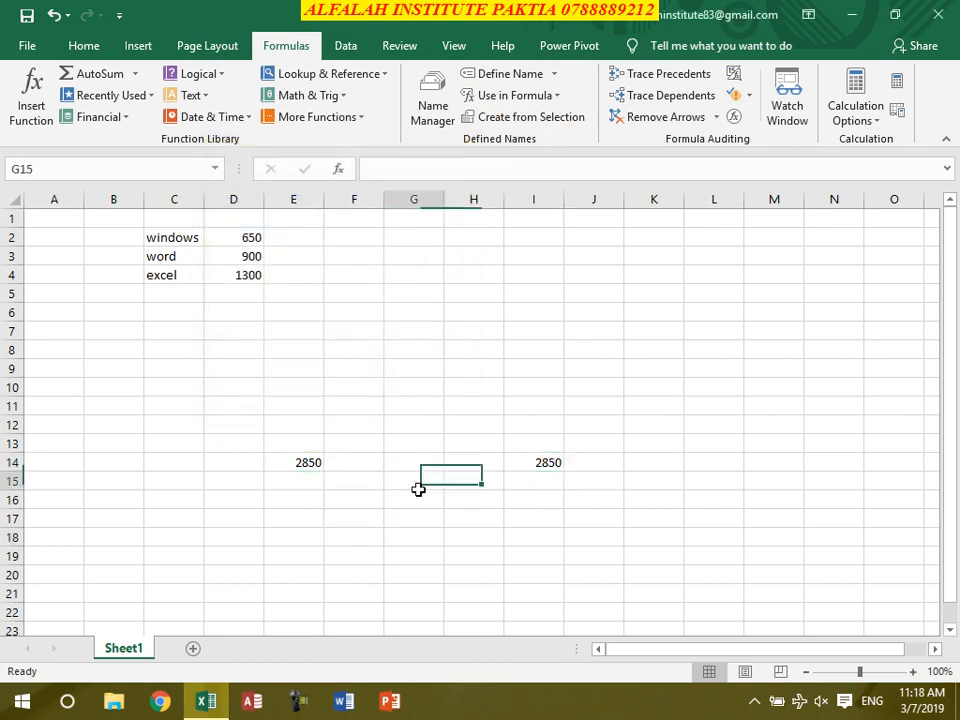
{"action": "left_click", "coordinate": [311, 460]}
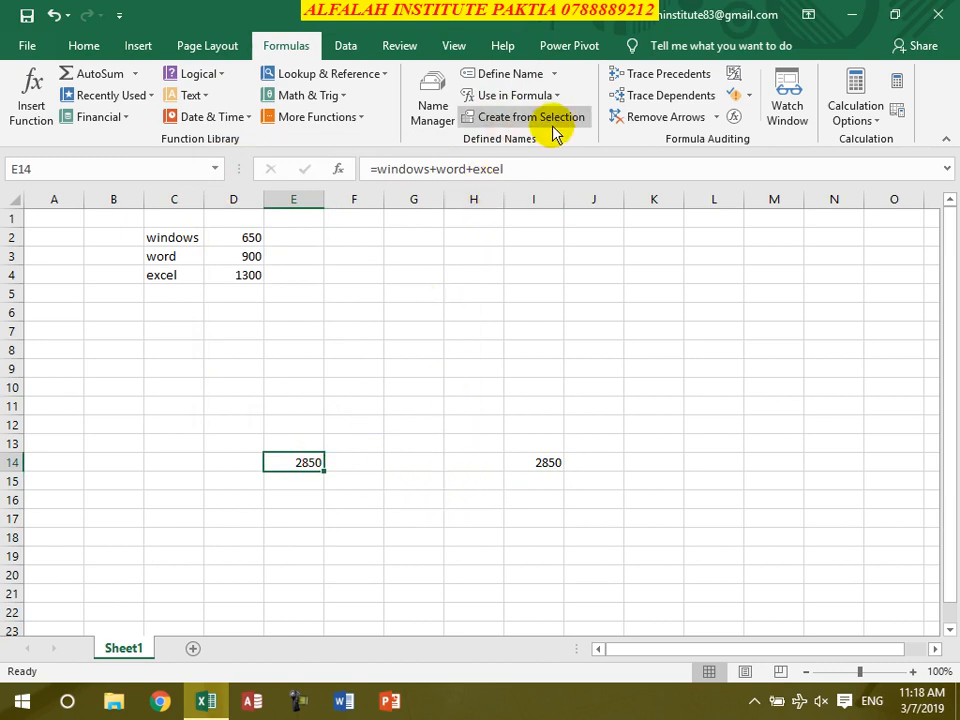
Close the current workbook and open the recent workbook Practice1.
{"action": "key", "text": "ctrl+w"}
{"action": "left_click", "coordinate": [472, 371]}
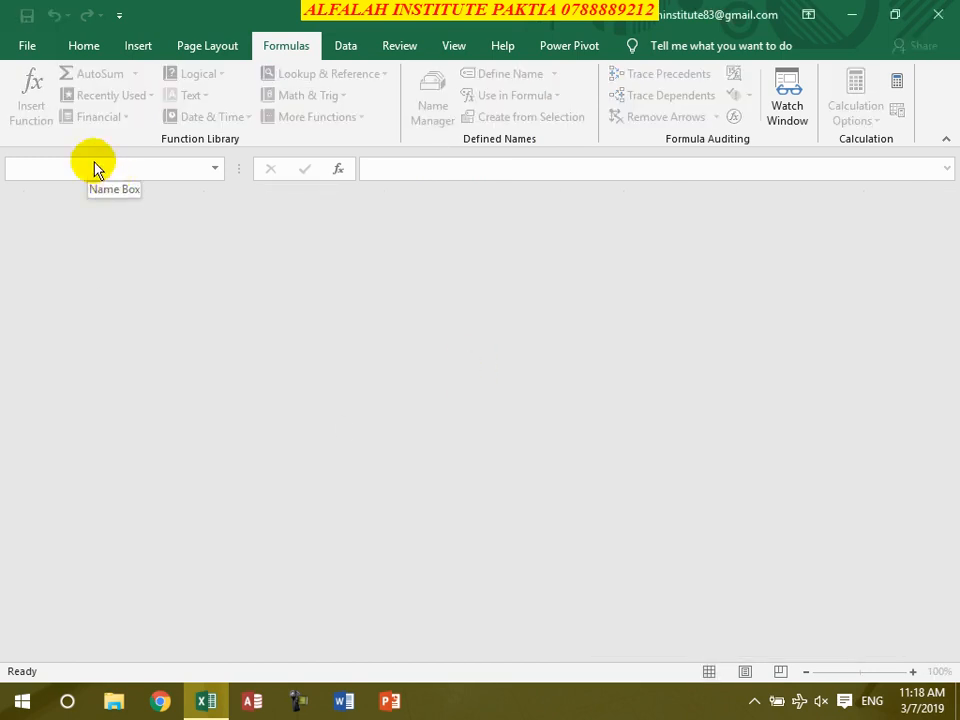
{"action": "left_click", "coordinate": [27, 48]}
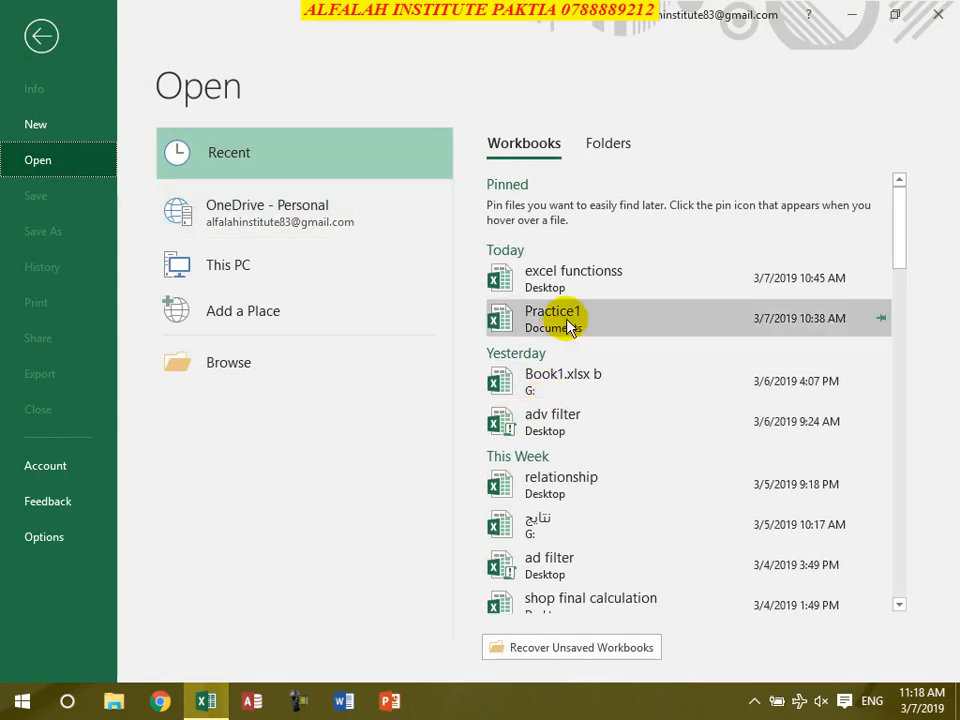
{"action": "left_click", "coordinate": [567, 328]}
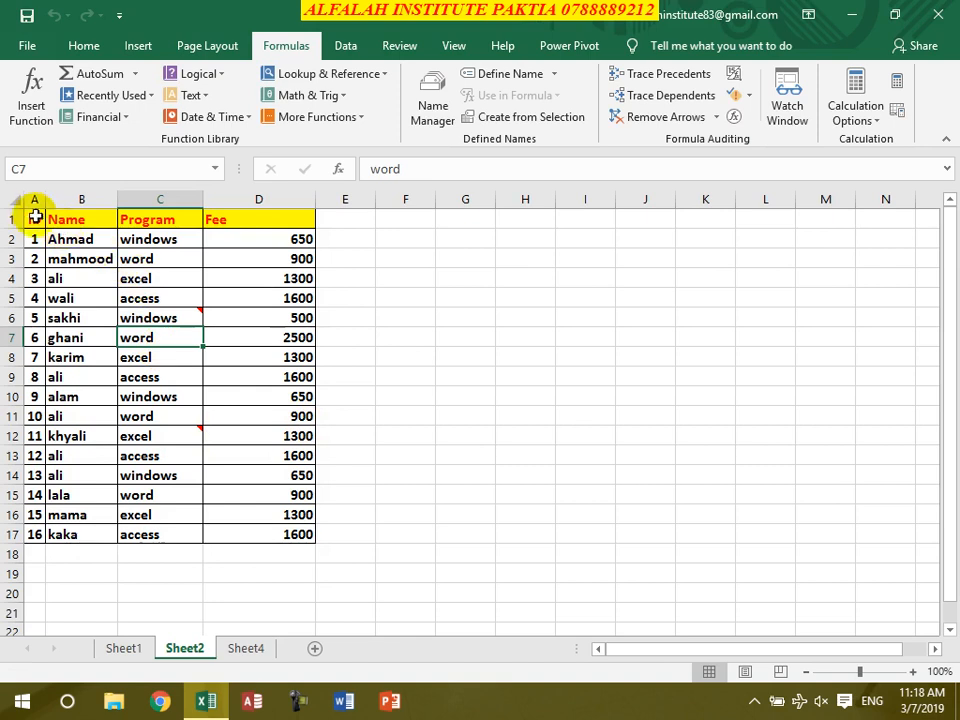
Delete the ID column from the table on Sheet2.
{"action": "right_click", "coordinate": [35, 200]}
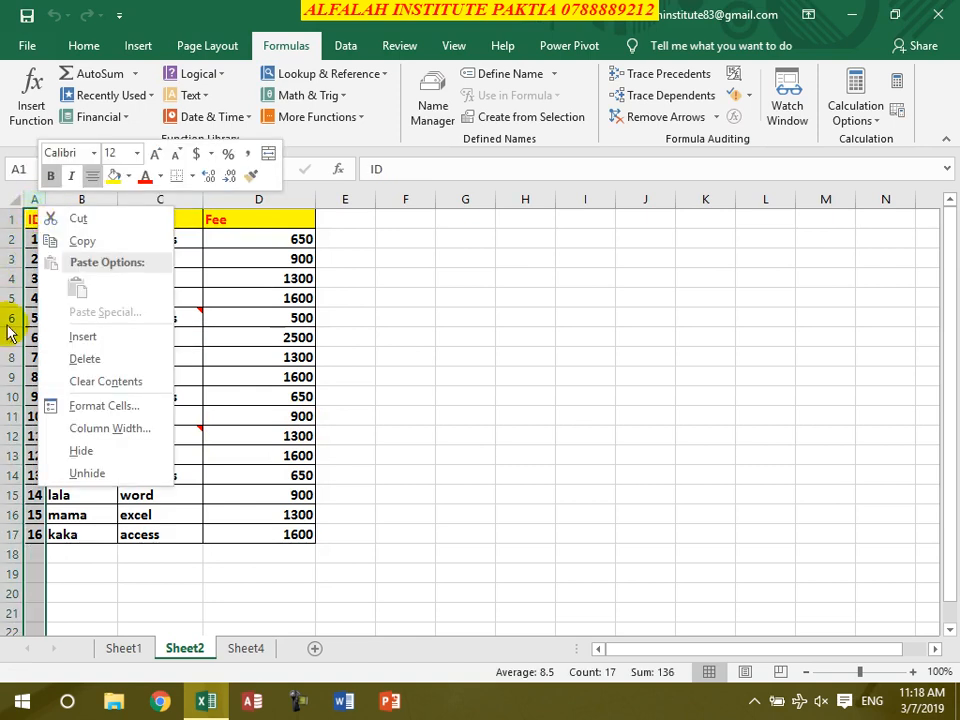
{"action": "left_click", "coordinate": [77, 359]}
{"action": "left_click_drag", "start_coordinate": [155, 369], "coordinate": [143, 358]}
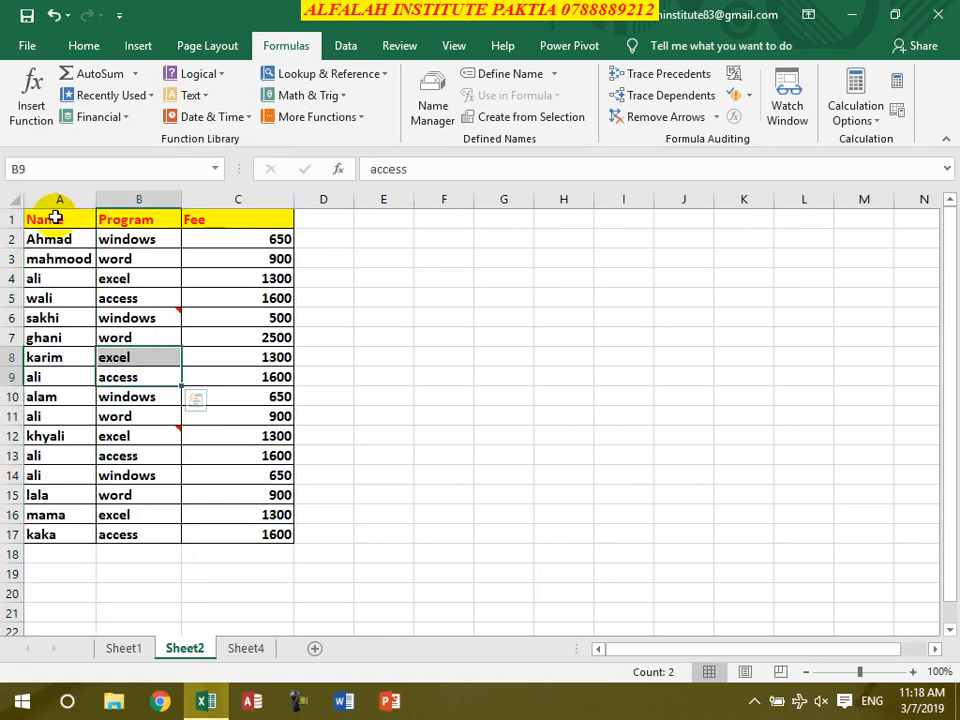
{"action": "left_click", "coordinate": [56, 218]}
{"action": "left_click", "coordinate": [195, 320]}
{"action": "left_click_drag", "start_coordinate": [202, 327], "coordinate": [220, 373]}
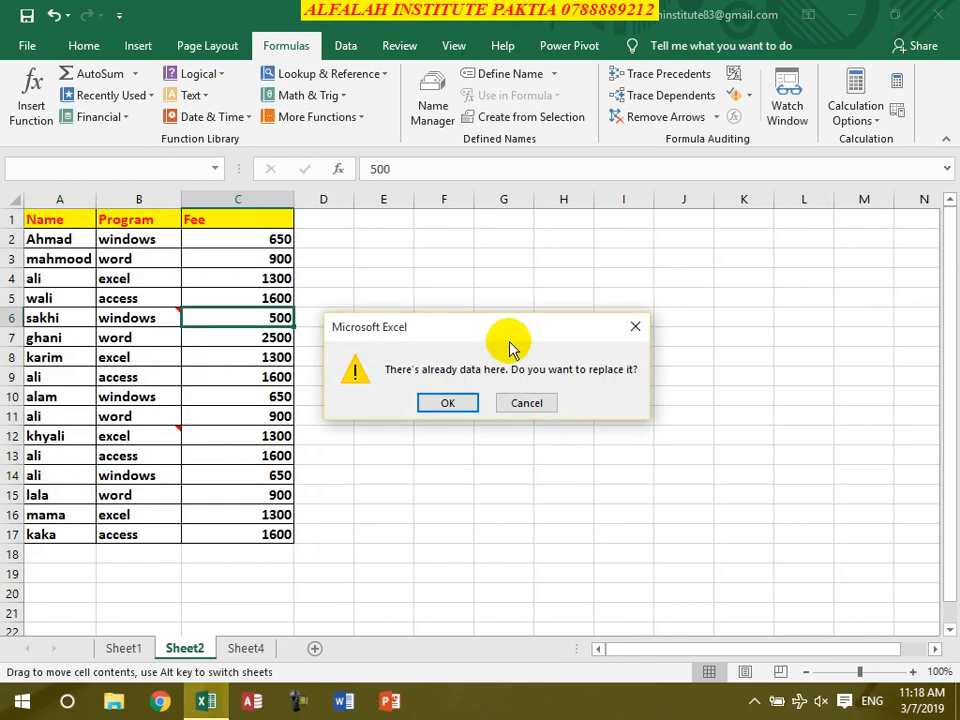
{"action": "left_click", "coordinate": [538, 398]}
{"action": "left_click", "coordinate": [230, 289]}
{"action": "left_click", "coordinate": [90, 239]}
{"action": "left_click_drag", "start_coordinate": [86, 256], "coordinate": [116, 258]}
{"action": "left_click_drag", "start_coordinate": [115, 250], "coordinate": [176, 338]}
{"action": "key", "text": "Escape"}
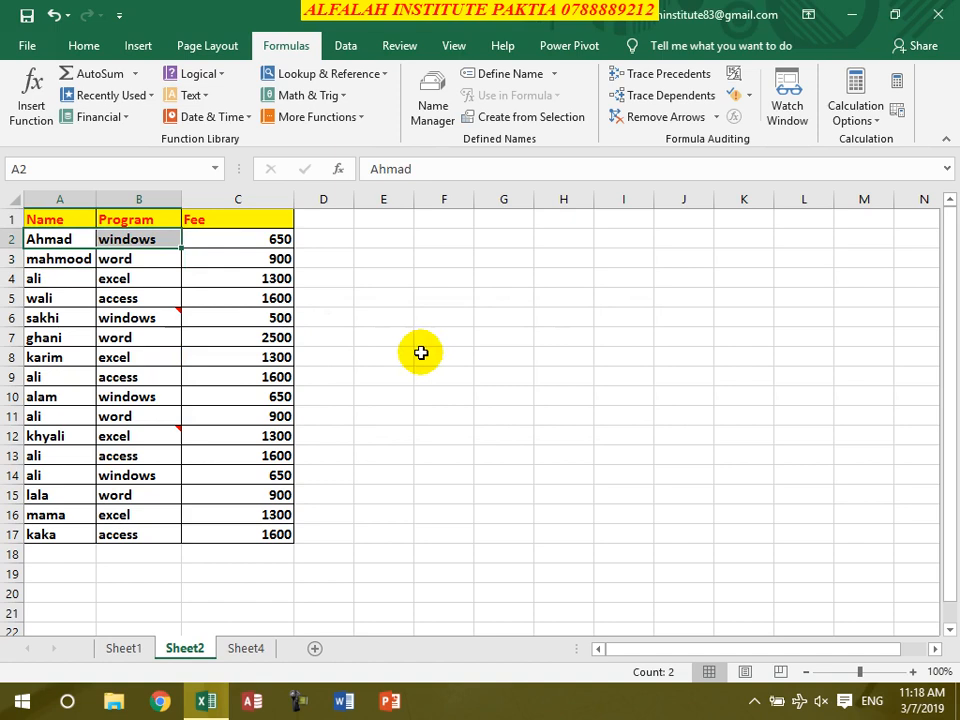
{"action": "double_click", "coordinate": [70, 219]}
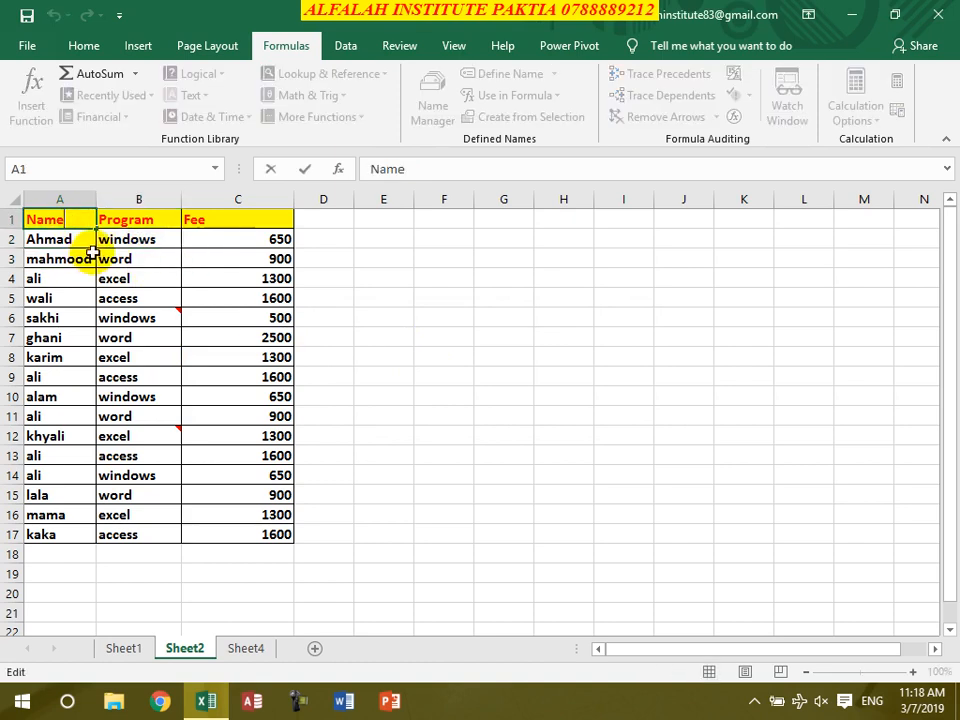
{"action": "left_click", "coordinate": [80, 276]}
Create names for the table range A1:C17 from its top row and left column, replacing the existing definitions of duplicate names.
{"action": "left_click_drag", "start_coordinate": [64, 221], "coordinate": [255, 534]}
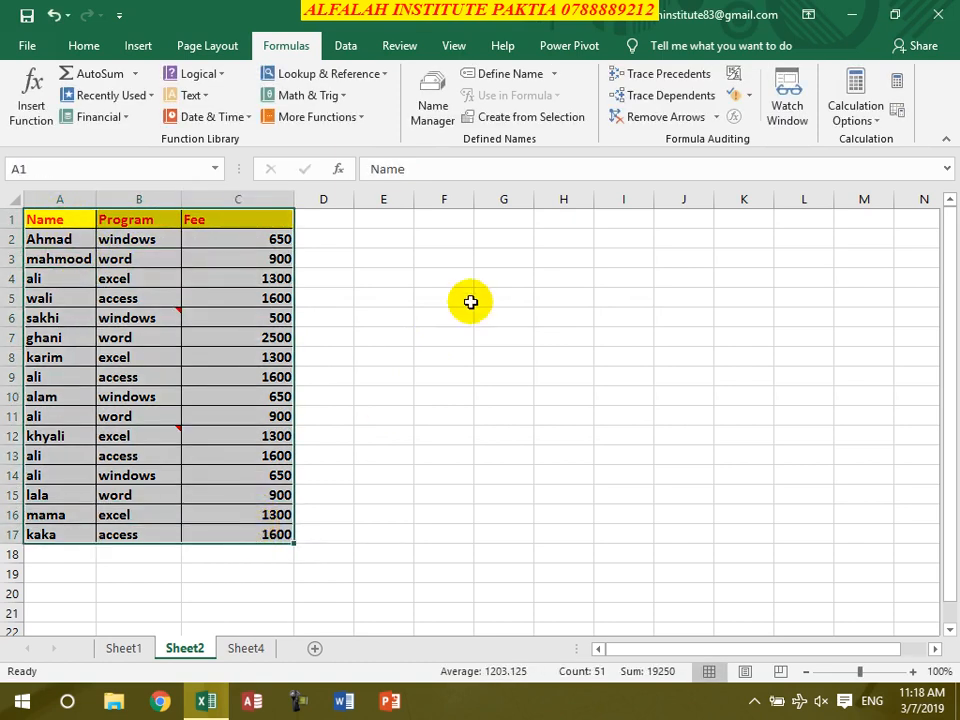
{"action": "left_click", "coordinate": [527, 117]}
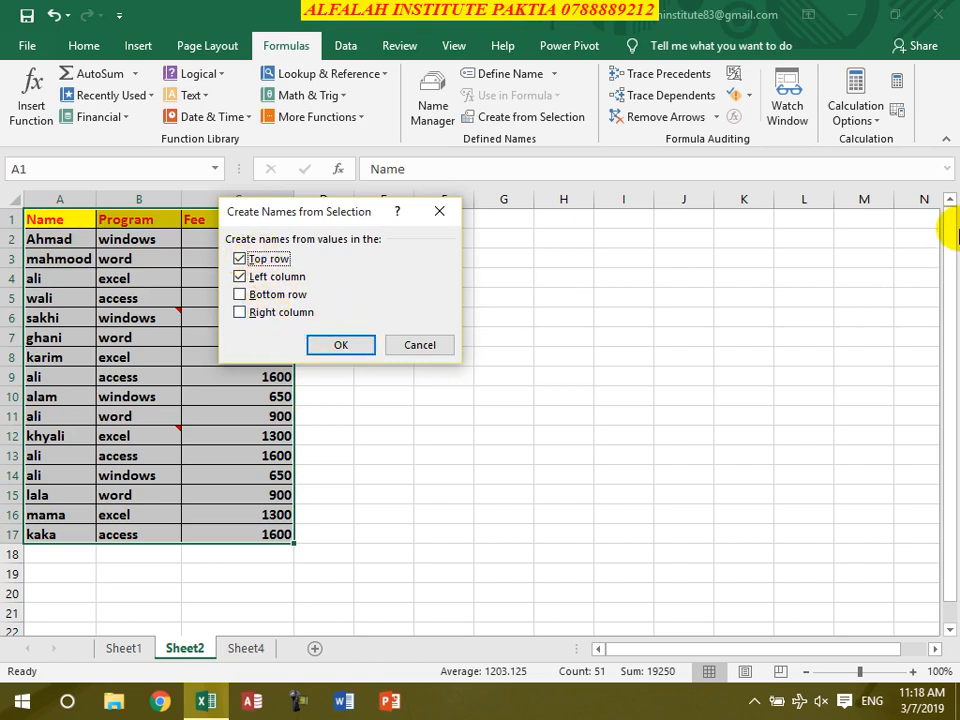
{"action": "left_click", "coordinate": [358, 345]}
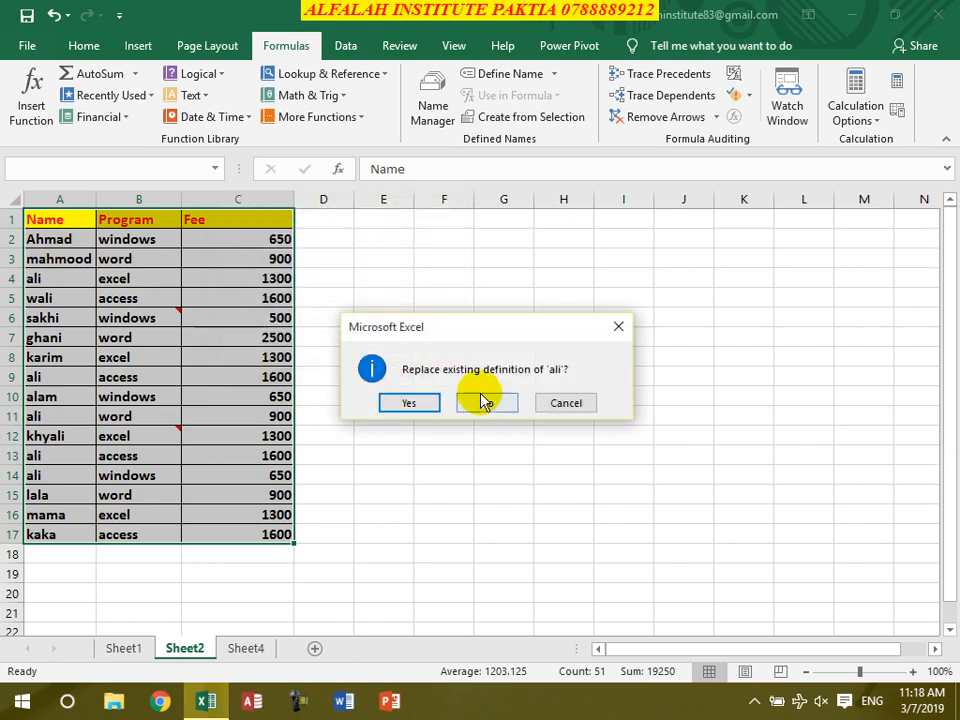
{"action": "left_click", "coordinate": [409, 403]}
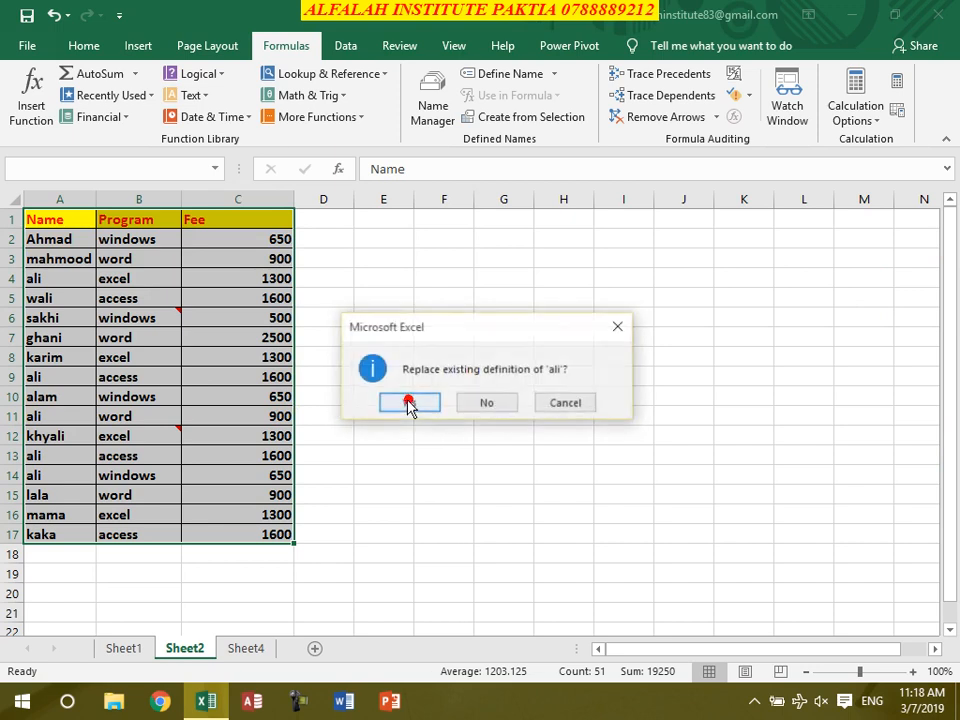
{"action": "left_click", "coordinate": [407, 399]}
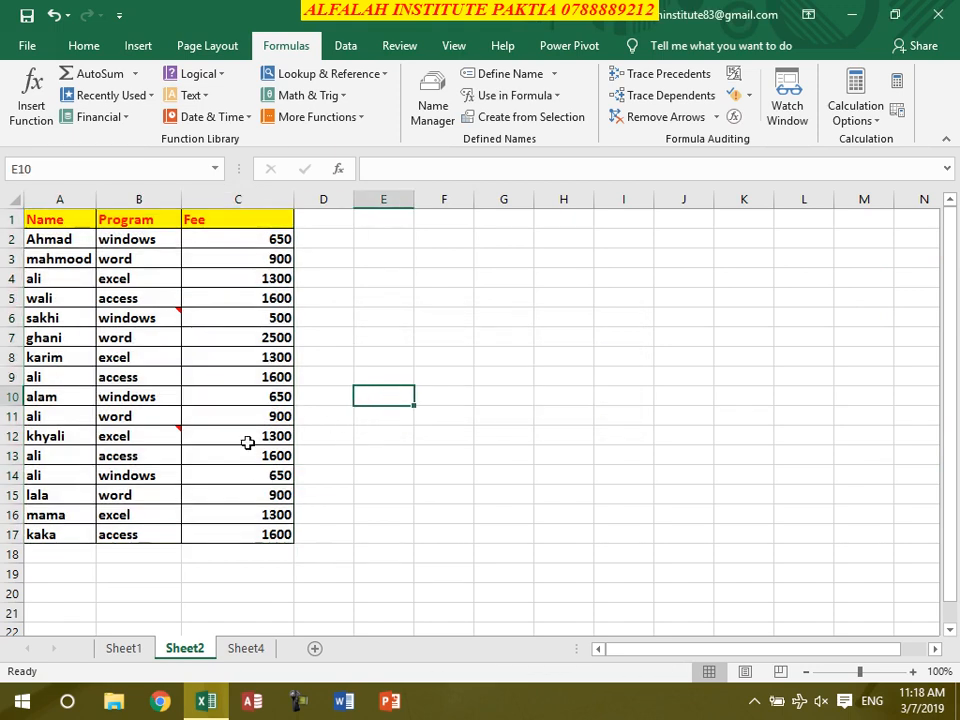
Go to the named ranges fee, program and name one after another to check which cells each covers.
{"action": "left_click", "coordinate": [250, 440]}
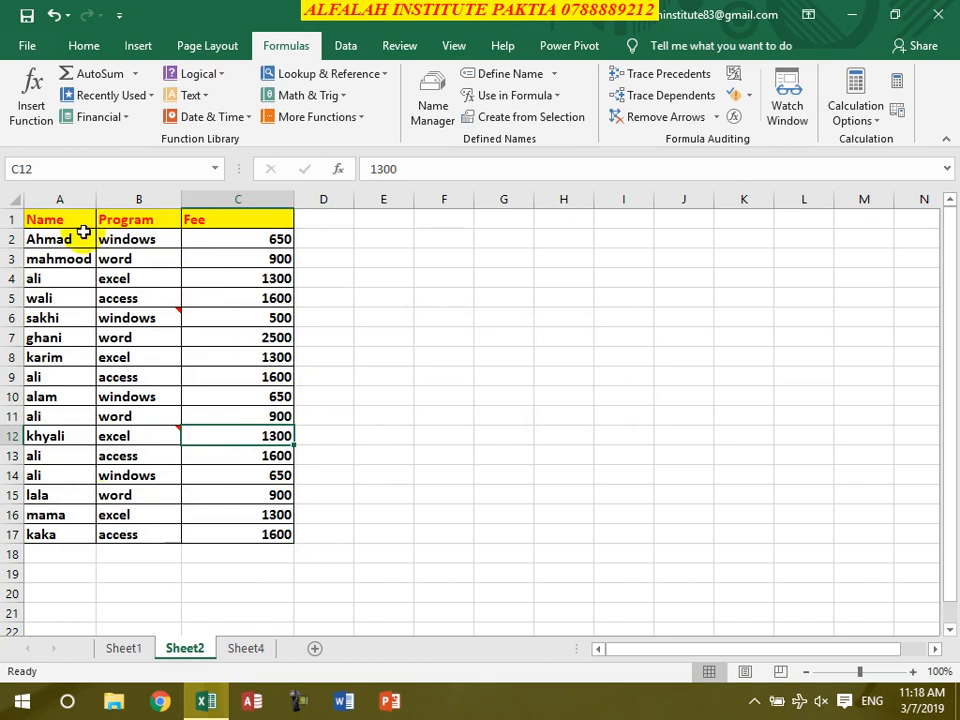
{"action": "left_click", "coordinate": [95, 168]}
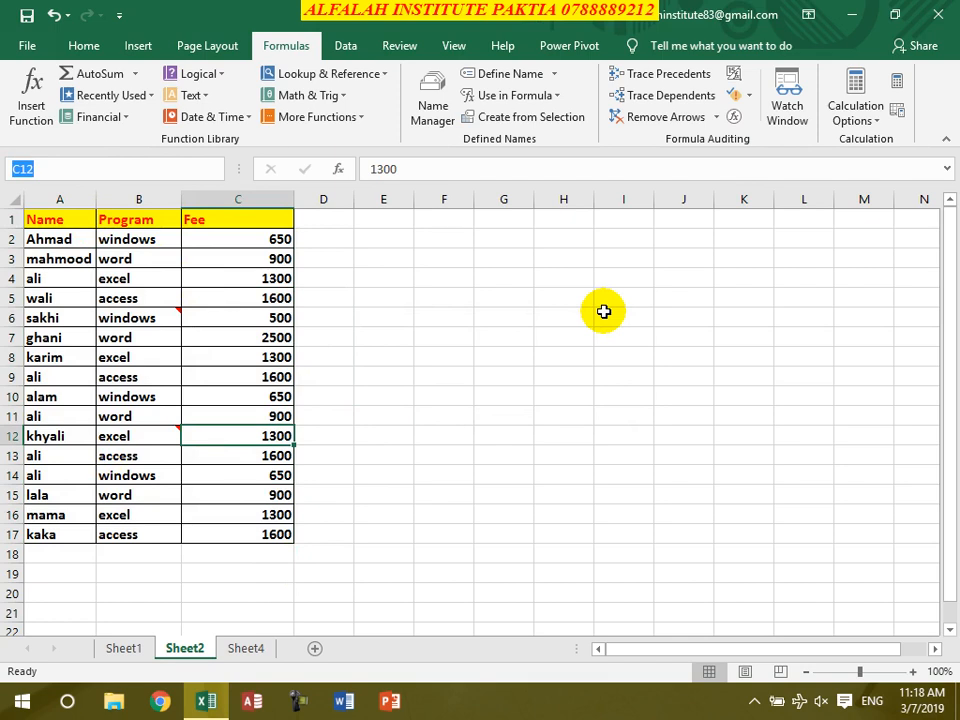
{"action": "type", "text": "fee"}
{"action": "key", "text": "Return"}
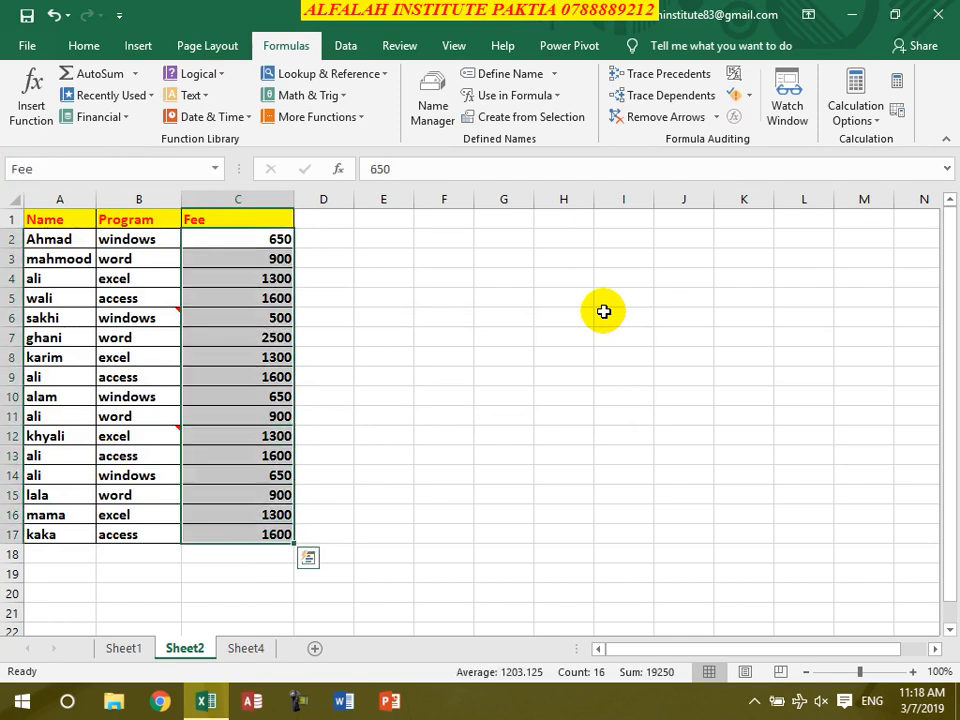
{"action": "left_click", "coordinate": [62, 168]}
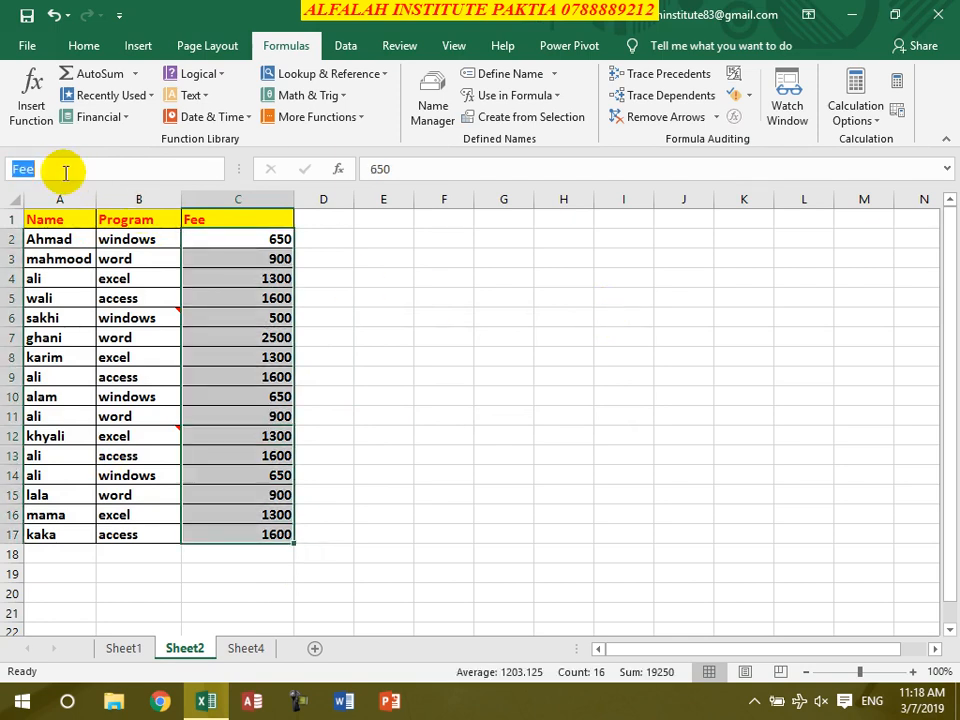
{"action": "type", "text": "program"}
{"action": "key", "text": "Return"}
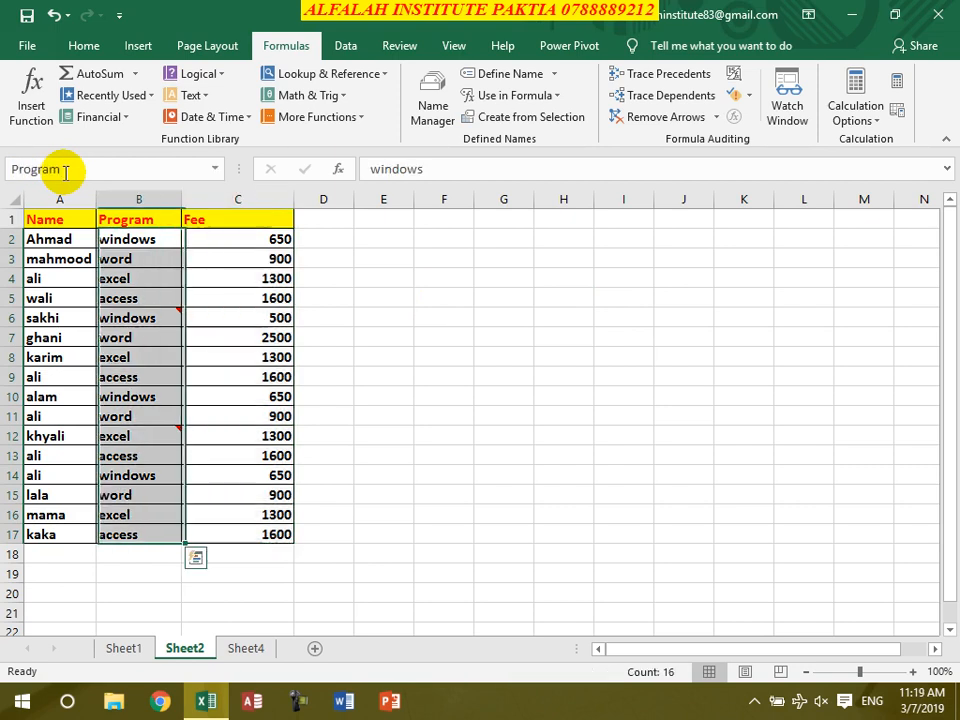
{"action": "left_click", "coordinate": [96, 175]}
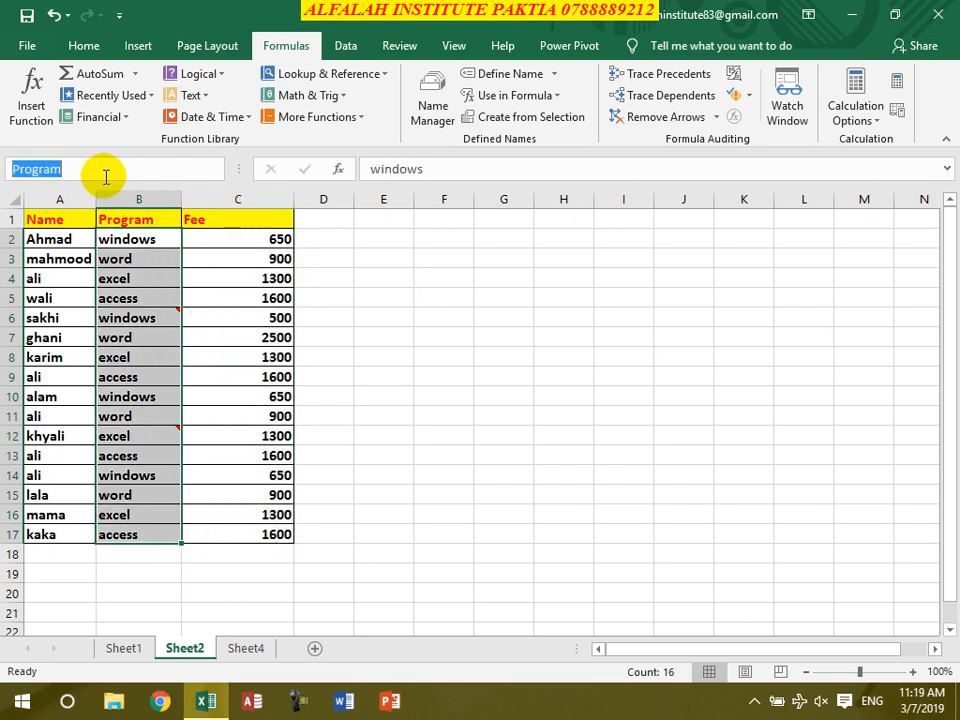
{"action": "type", "text": "name"}
{"action": "key", "text": "Return"}
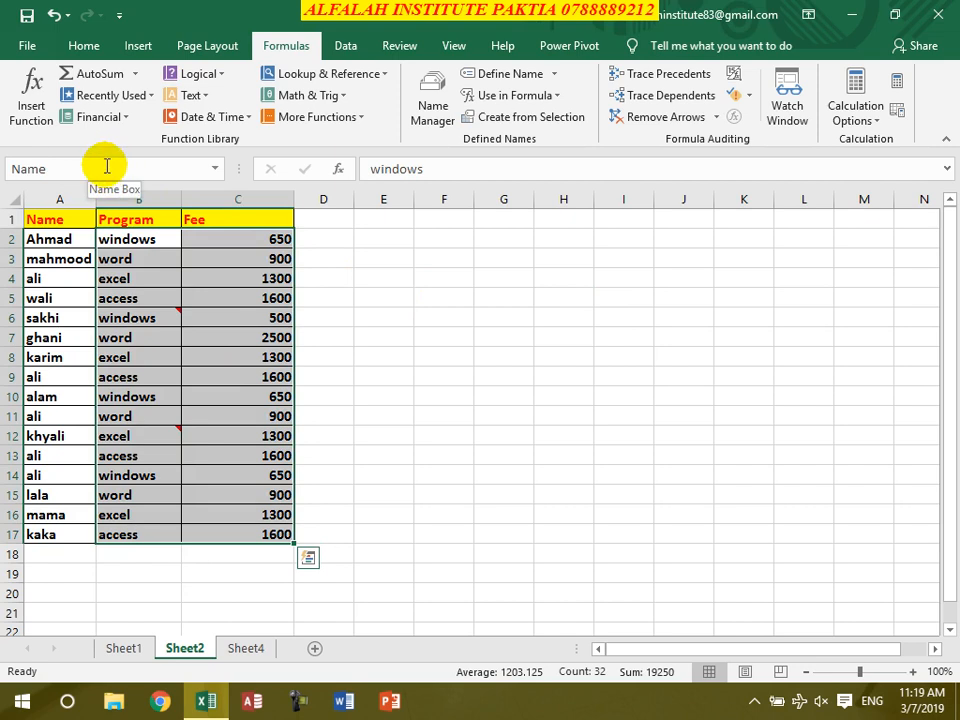
Go to the named ranges of the people in rows 8 and 12 to check the cells they cover.
{"action": "left_click", "coordinate": [107, 168]}
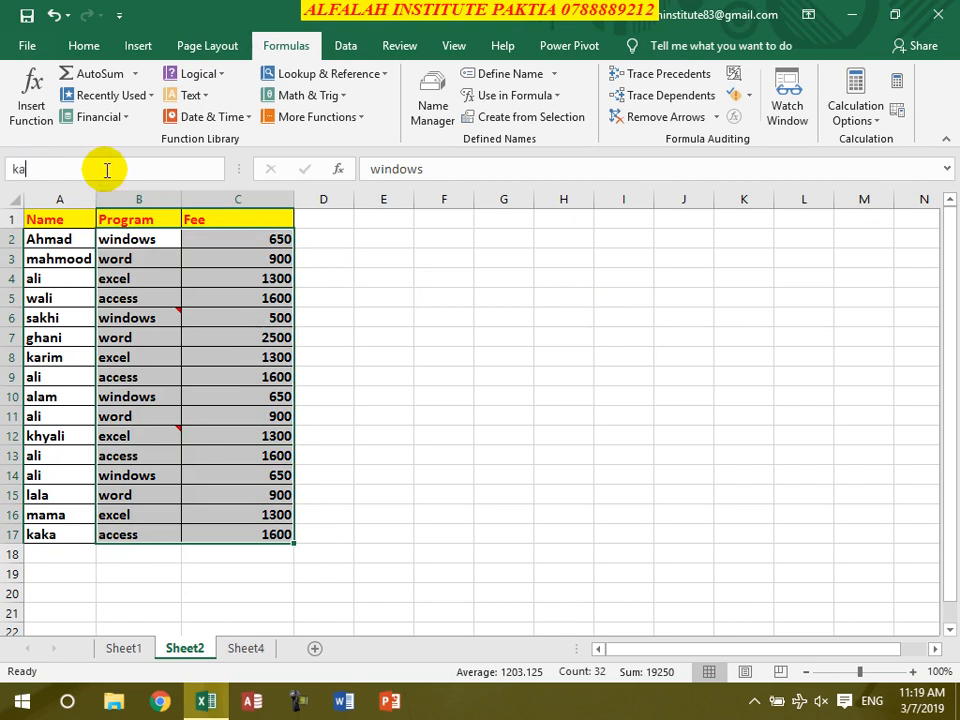
{"action": "key", "text": "Return"}
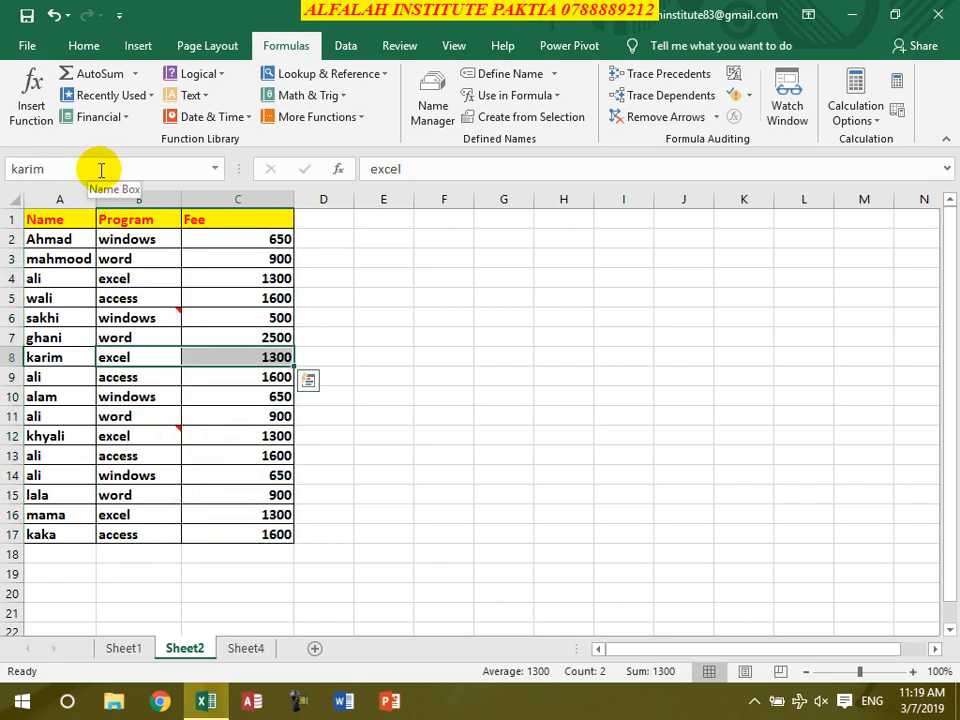
{"action": "left_click", "coordinate": [99, 169]}
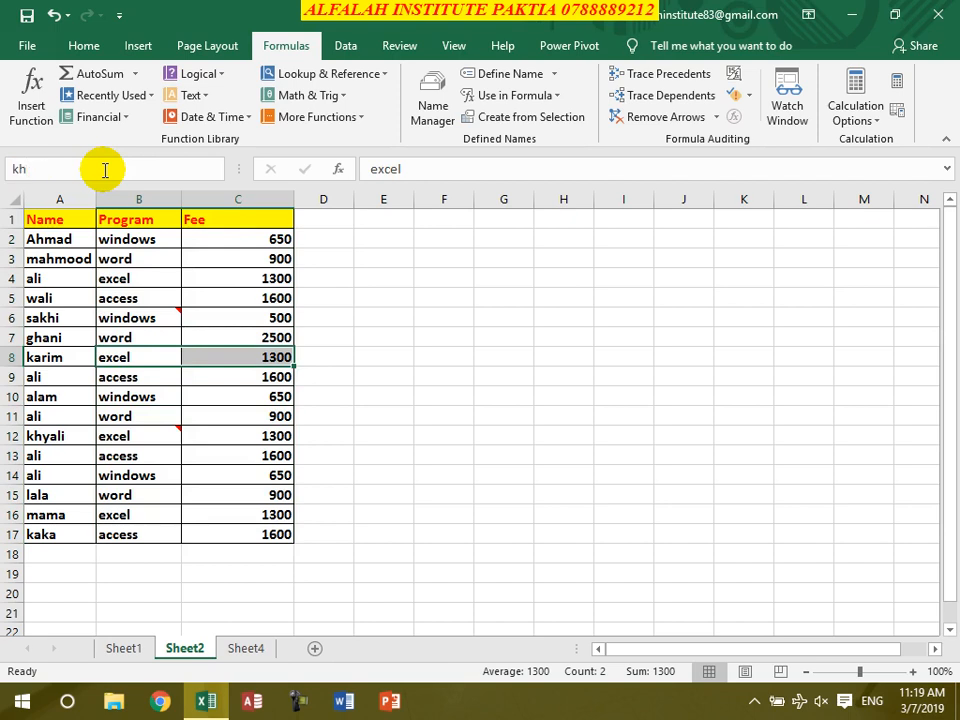
{"action": "key", "text": "Return"}
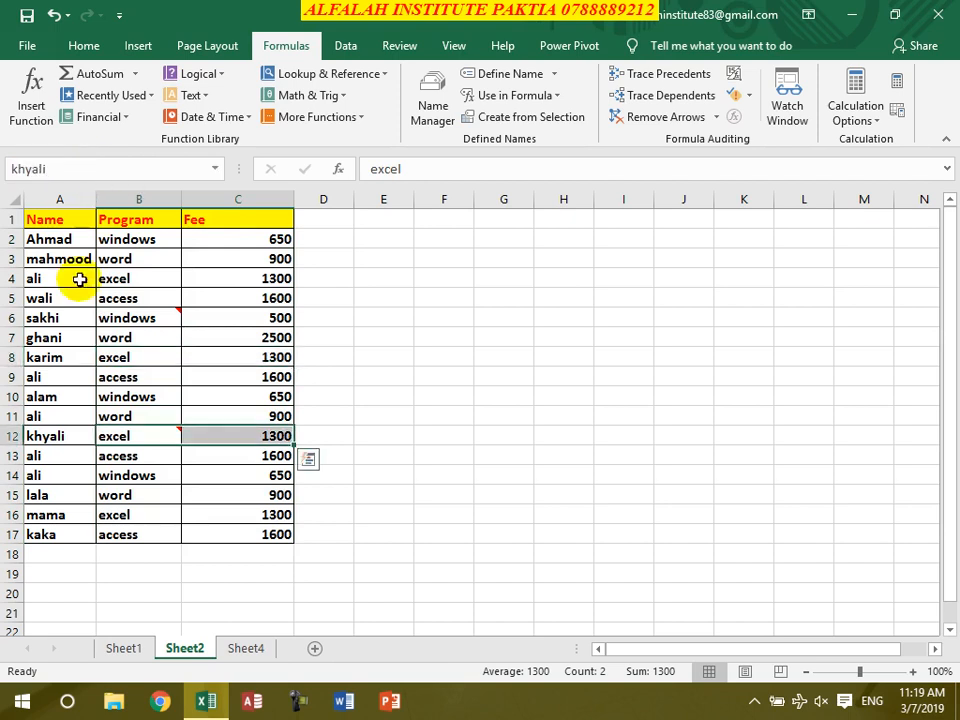
{"action": "left_click", "coordinate": [262, 342]}
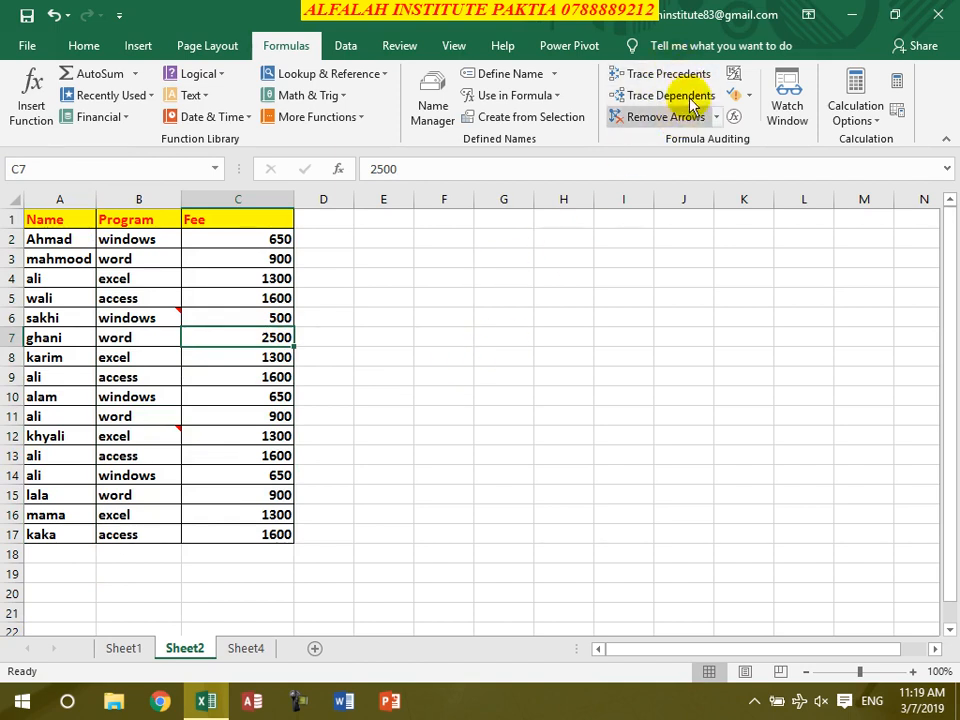
Total the Fee column in cell C21 with AutoSum.
{"action": "scroll", "coordinate": [319, 487], "scroll_direction": "down", "scroll_amount": 1}
{"action": "left_click", "coordinate": [259, 540]}
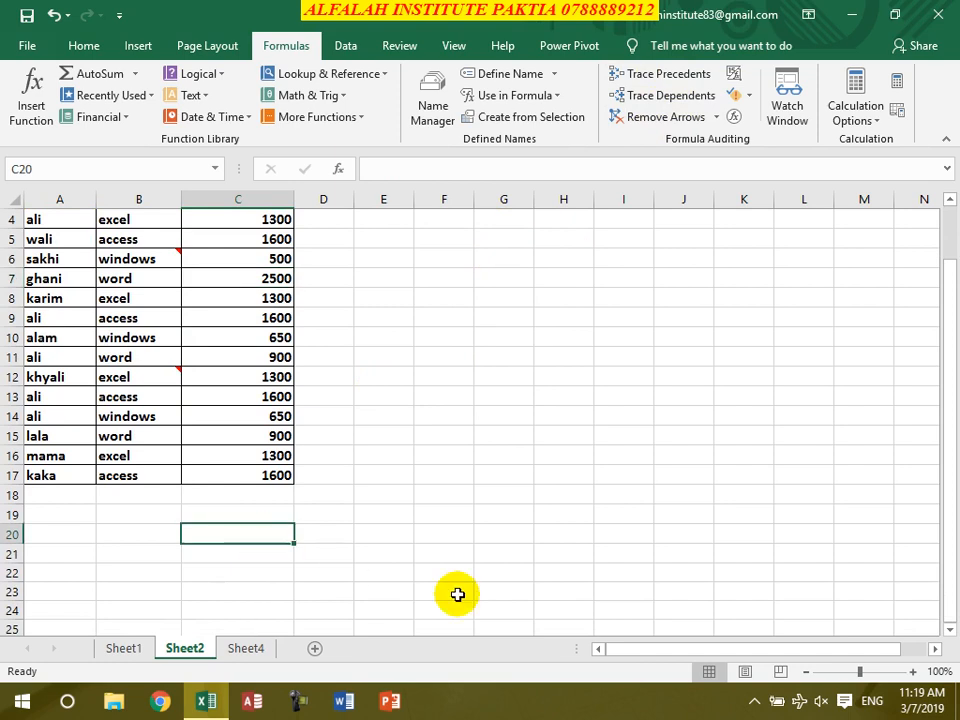
{"action": "left_click", "coordinate": [263, 550]}
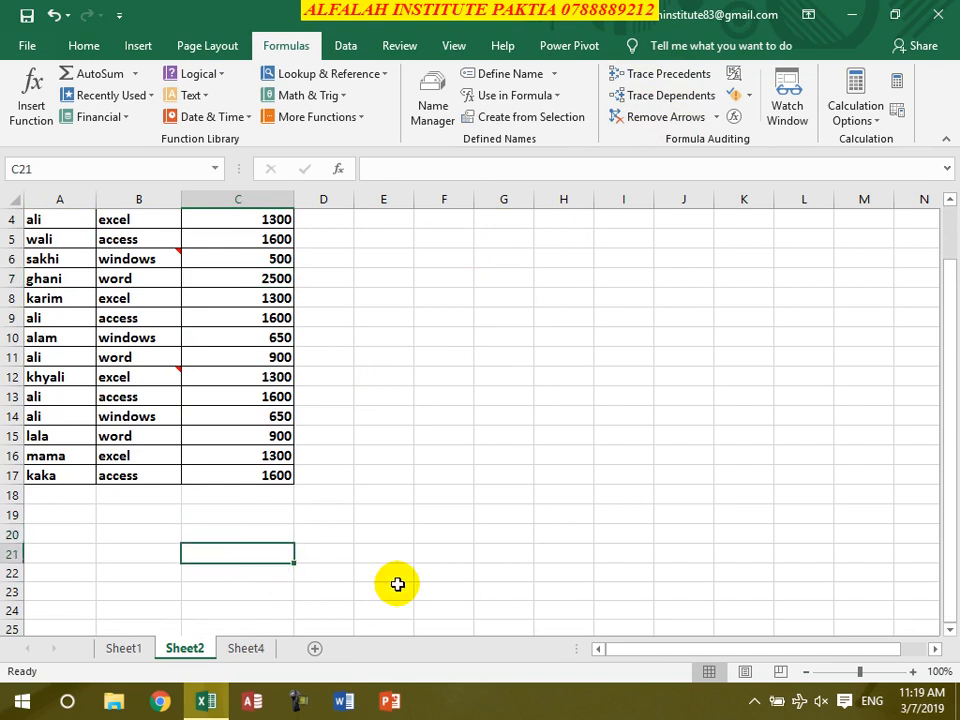
{"action": "key", "text": "alt+equal"}
{"action": "key", "text": "Return"}
Enter the sample values 88 in cell F3 and 44 in cell J4.
{"action": "scroll", "coordinate": [439, 549], "scroll_direction": "up", "scroll_amount": 1}
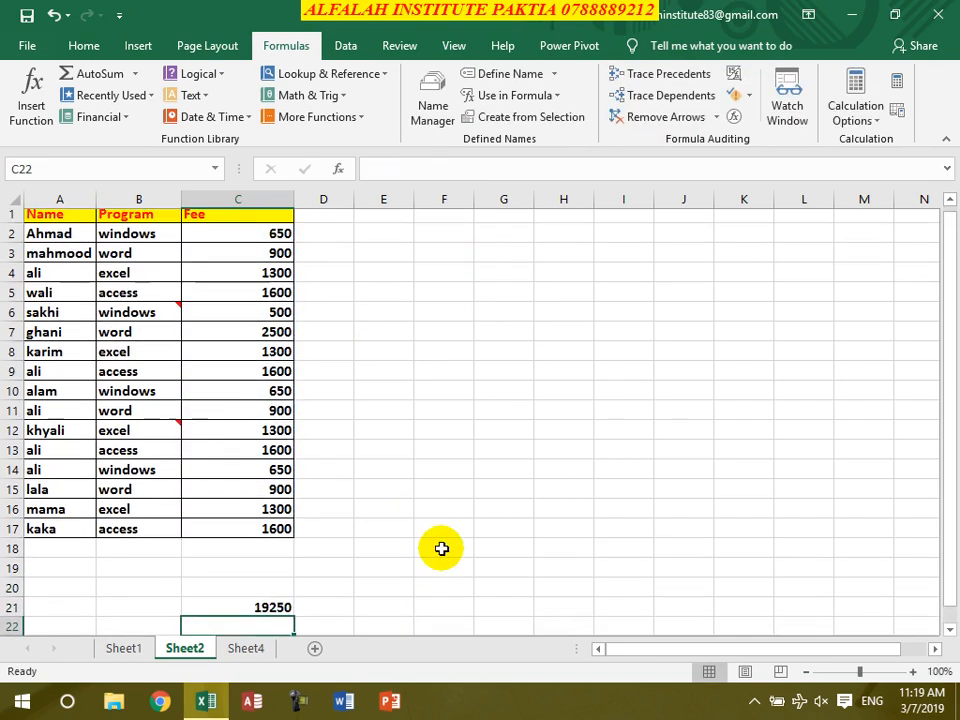
{"action": "left_click", "coordinate": [445, 256]}
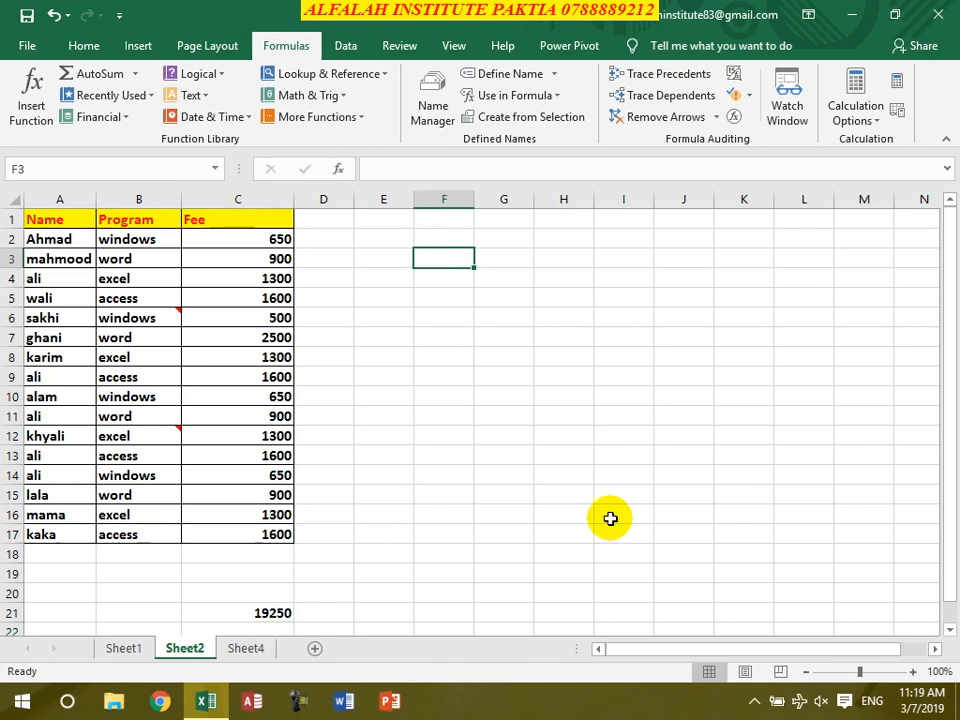
{"action": "type", "text": "88"}
{"action": "left_click", "coordinate": [667, 285]}
{"action": "type", "text": "44"}
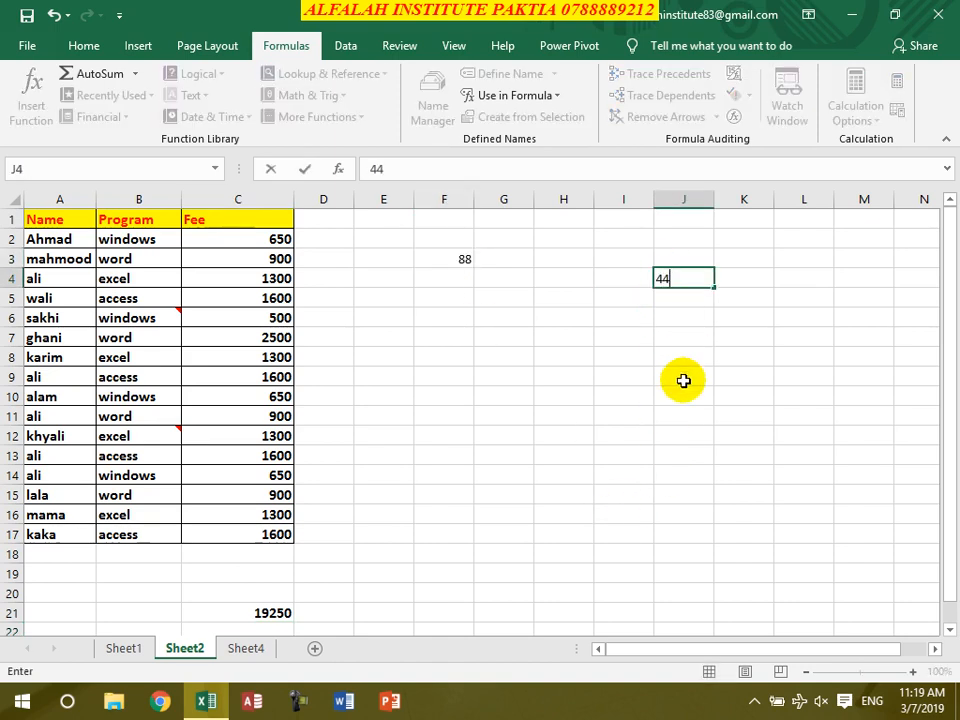
Enter the formula =J4+F3+C2 in cell G21 to add up the three scattered cells.
{"action": "left_click", "coordinate": [511, 612]}
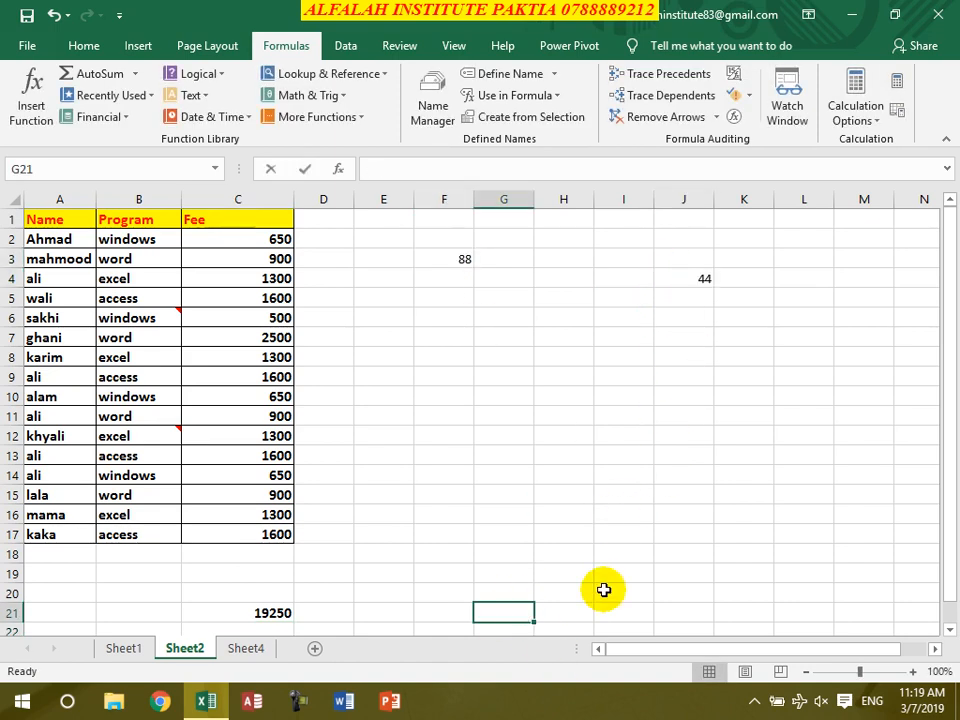
{"action": "type", "text": "="}
{"action": "left_click", "coordinate": [700, 279]}
{"action": "type", "text": "+"}
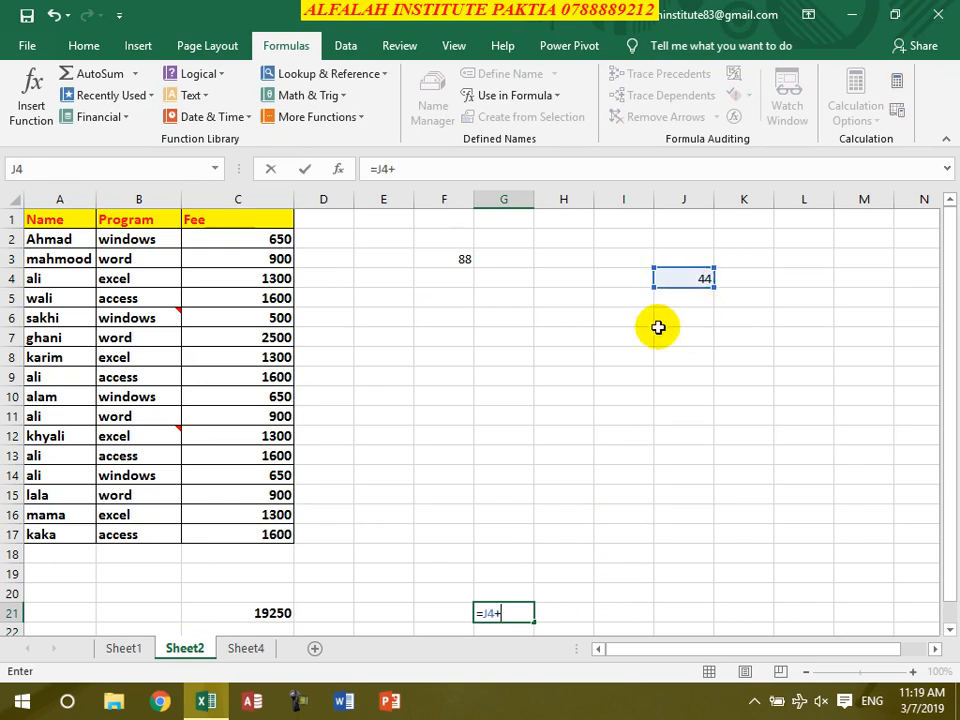
{"action": "left_click", "coordinate": [407, 261]}
{"action": "left_click", "coordinate": [463, 261]}
{"action": "type", "text": "+"}
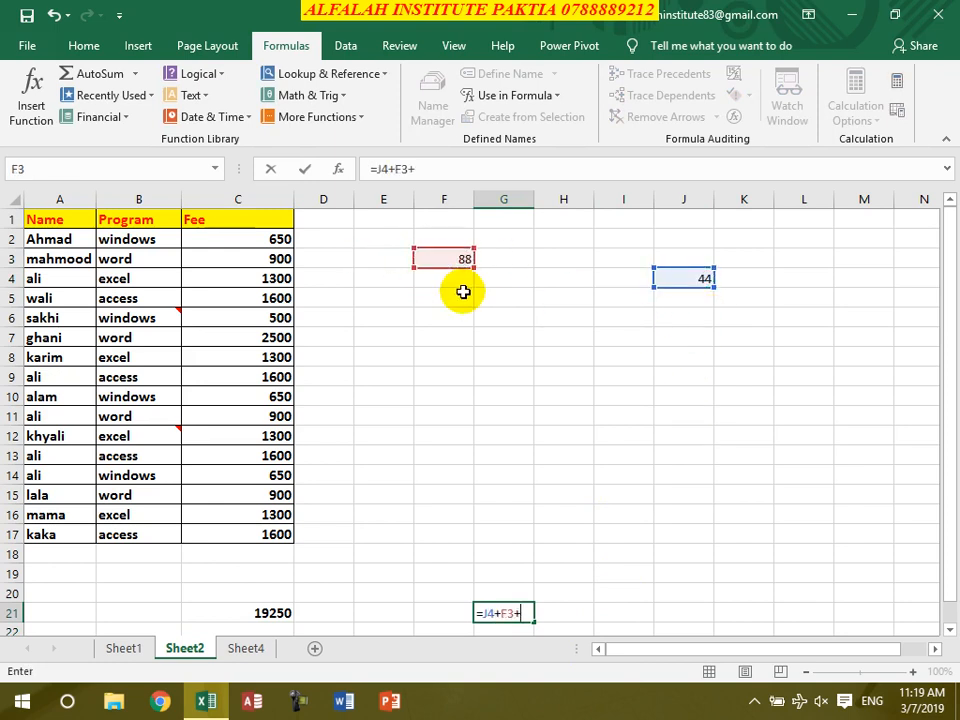
{"action": "left_click", "coordinate": [274, 241]}
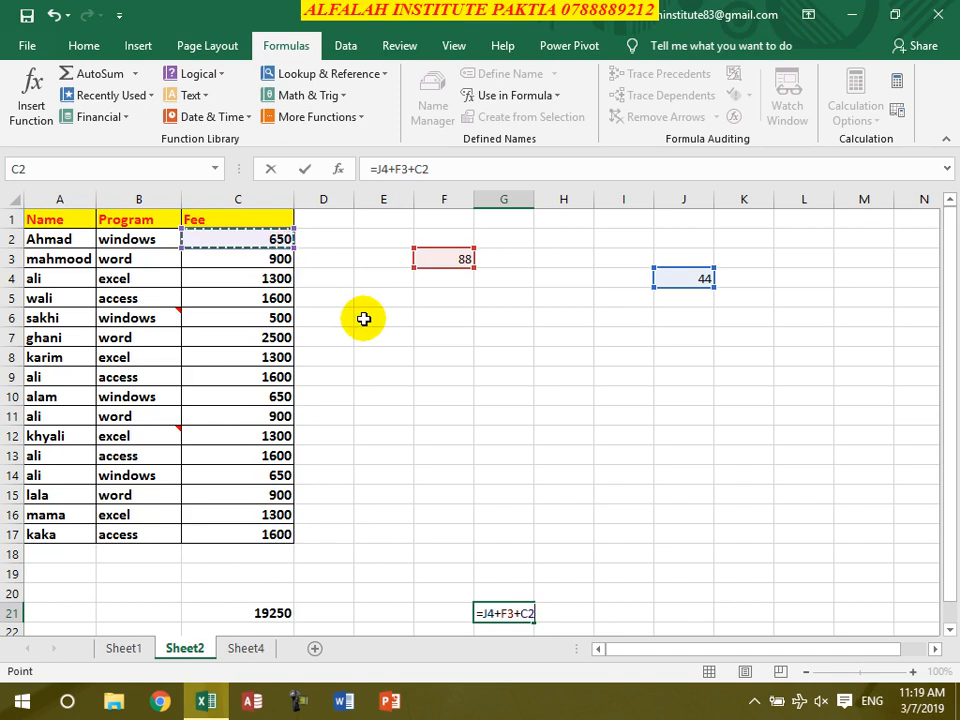
{"action": "key", "text": "Return"}
Trace the precedents of the formula in G21, and clear the precedent arrows.
{"action": "left_click", "coordinate": [518, 593]}
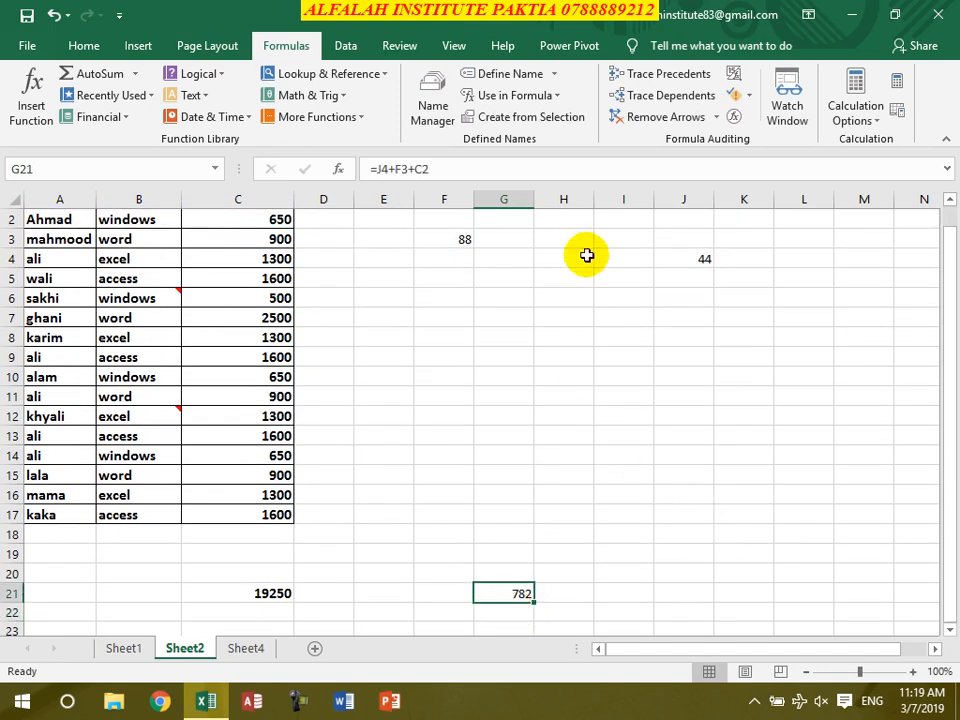
{"action": "left_click", "coordinate": [672, 75]}
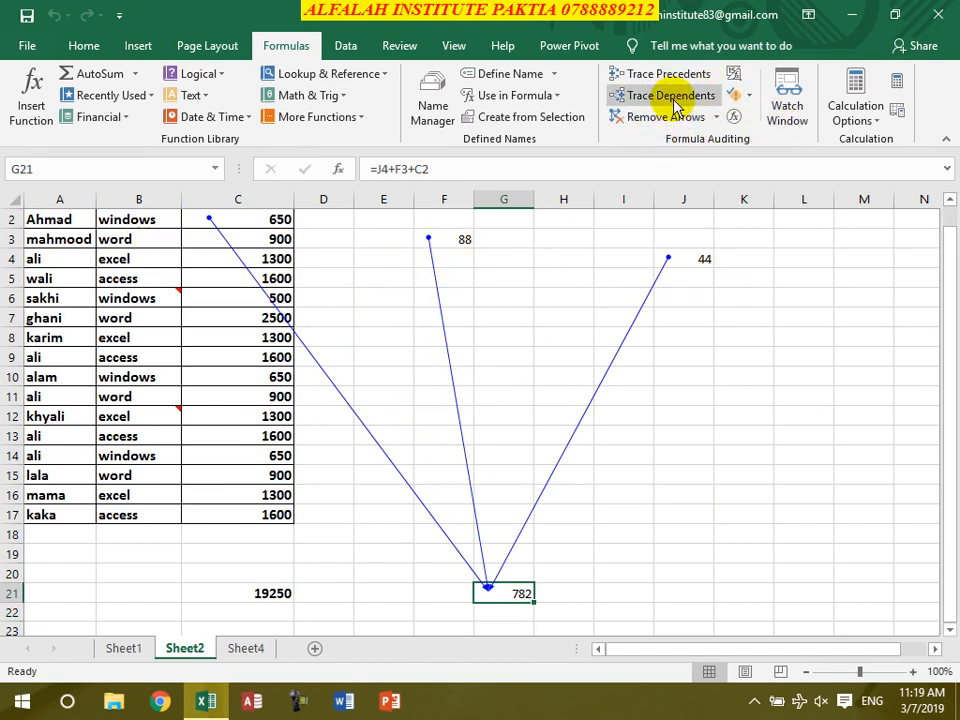
{"action": "left_click", "coordinate": [716, 118]}
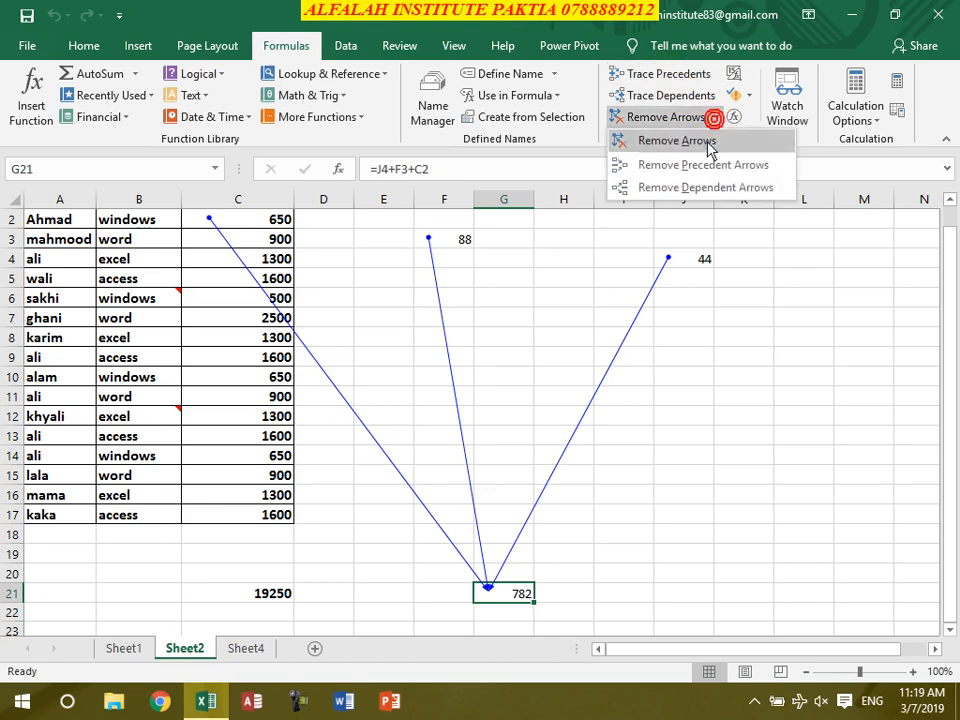
{"action": "left_click", "coordinate": [711, 165]}
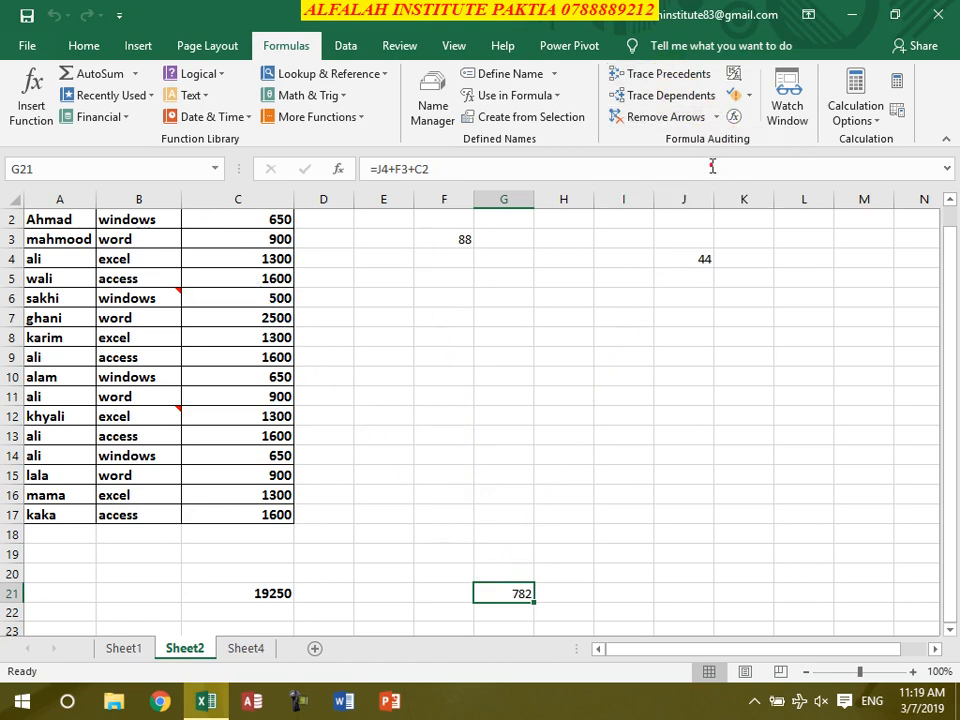
Trace the dependents of fee cell C2, and clear the dependent arrows.
{"action": "left_click", "coordinate": [279, 214]}
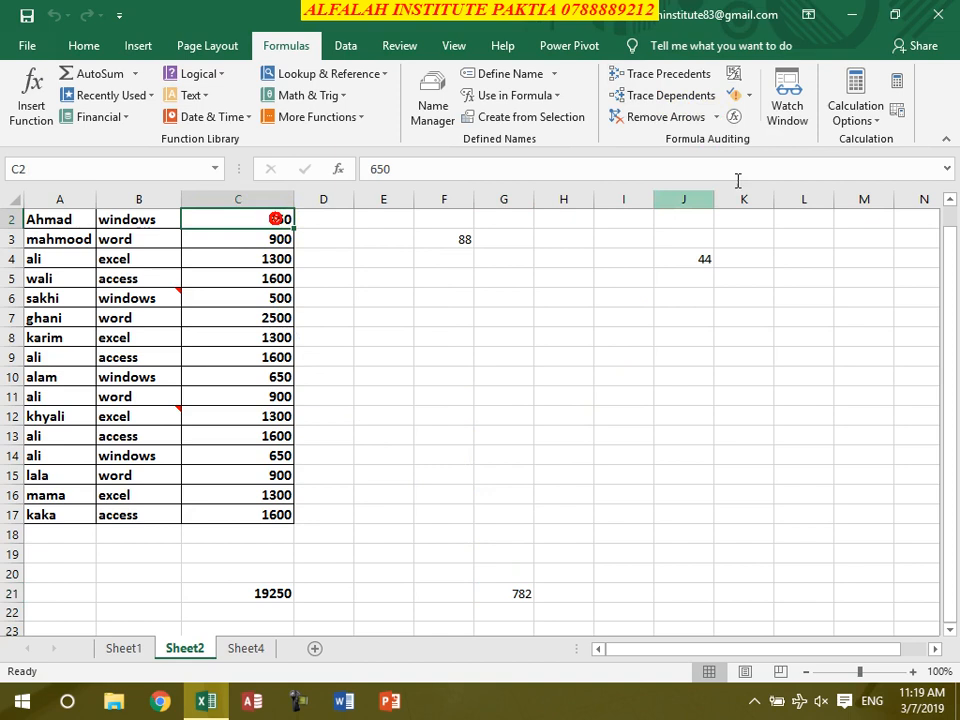
{"action": "left_click", "coordinate": [690, 107]}
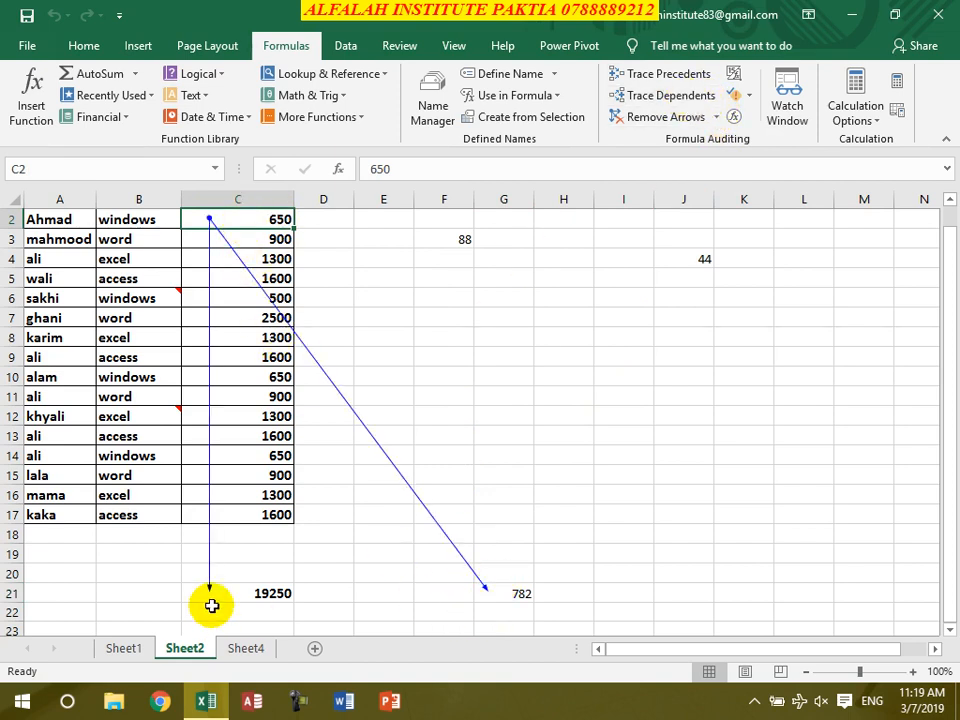
{"action": "left_click", "coordinate": [717, 118]}
{"action": "left_click", "coordinate": [680, 189]}
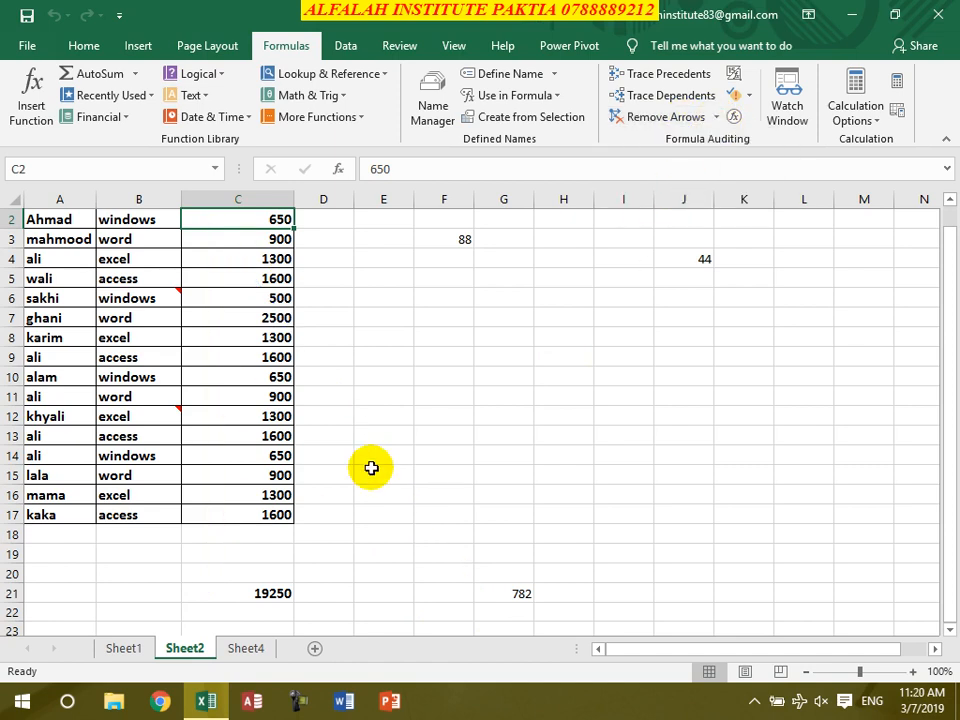
Enter the formula =C6+B10 in cell F8, combining a fee with a program name to provoke an error.
{"action": "left_click", "coordinate": [418, 340]}
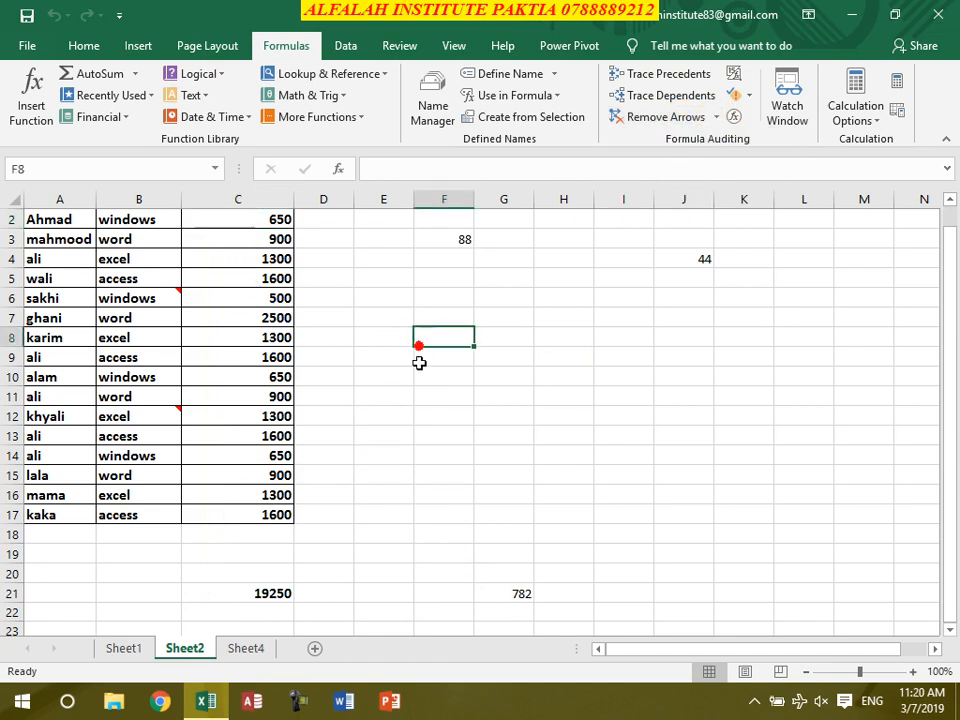
{"action": "type", "text": "="}
{"action": "left_click", "coordinate": [272, 302]}
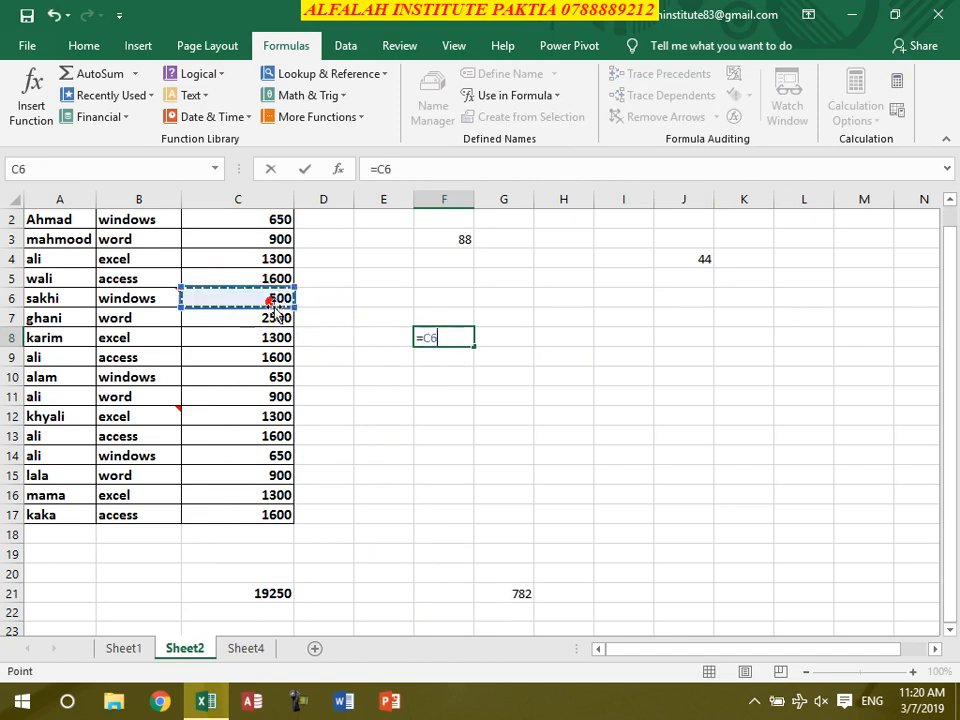
{"action": "type", "text": "+"}
{"action": "left_click", "coordinate": [146, 376]}
{"action": "key", "text": "Return"}
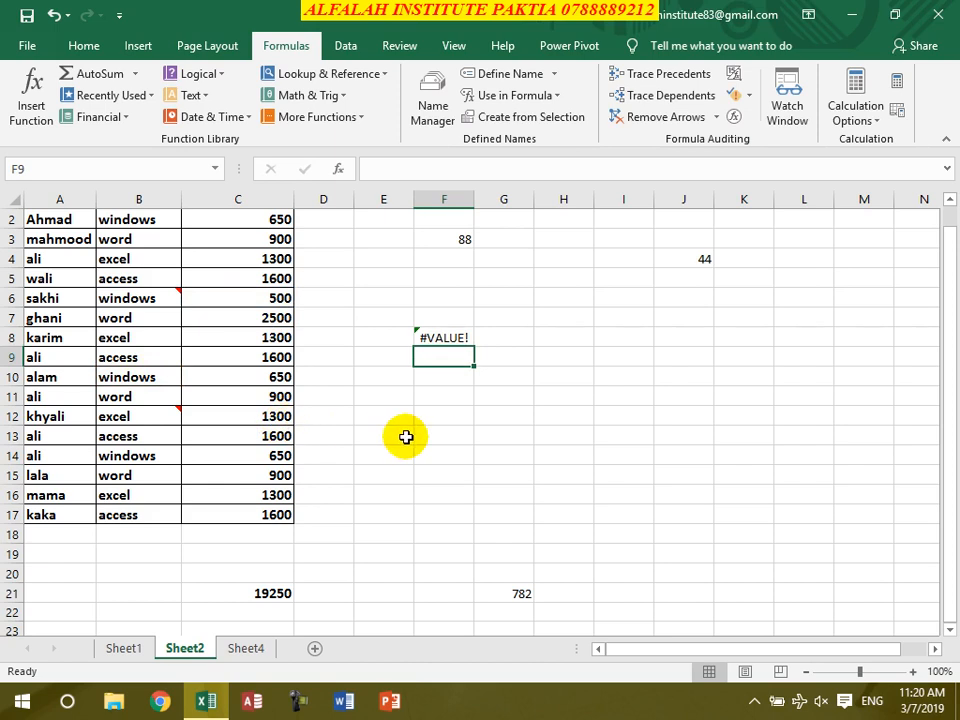
Show the formulas in place of results to review them across the sheet, and switch back to displaying results.
{"action": "left_click", "coordinate": [184, 244]}
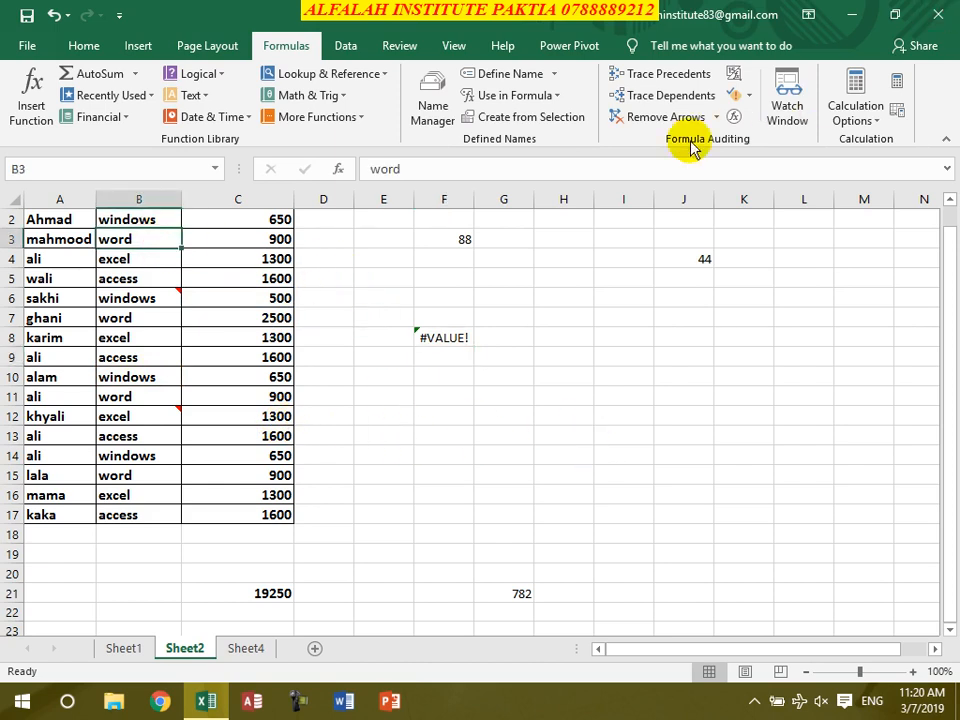
{"action": "left_click", "coordinate": [733, 75]}
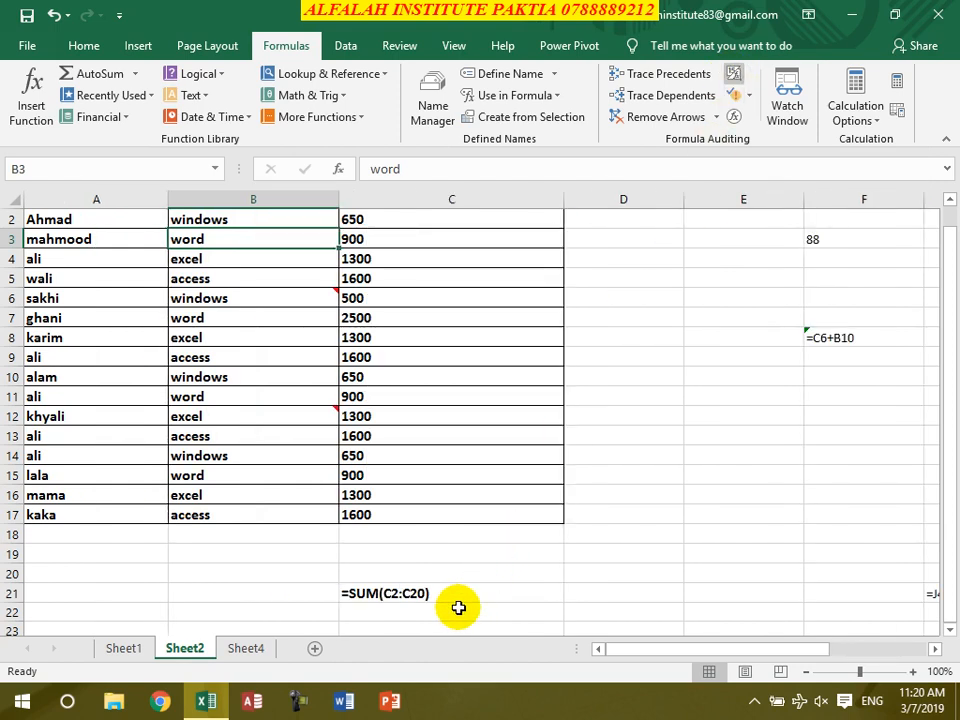
{"action": "left_click_drag", "start_coordinate": [606, 648], "coordinate": [718, 652]}
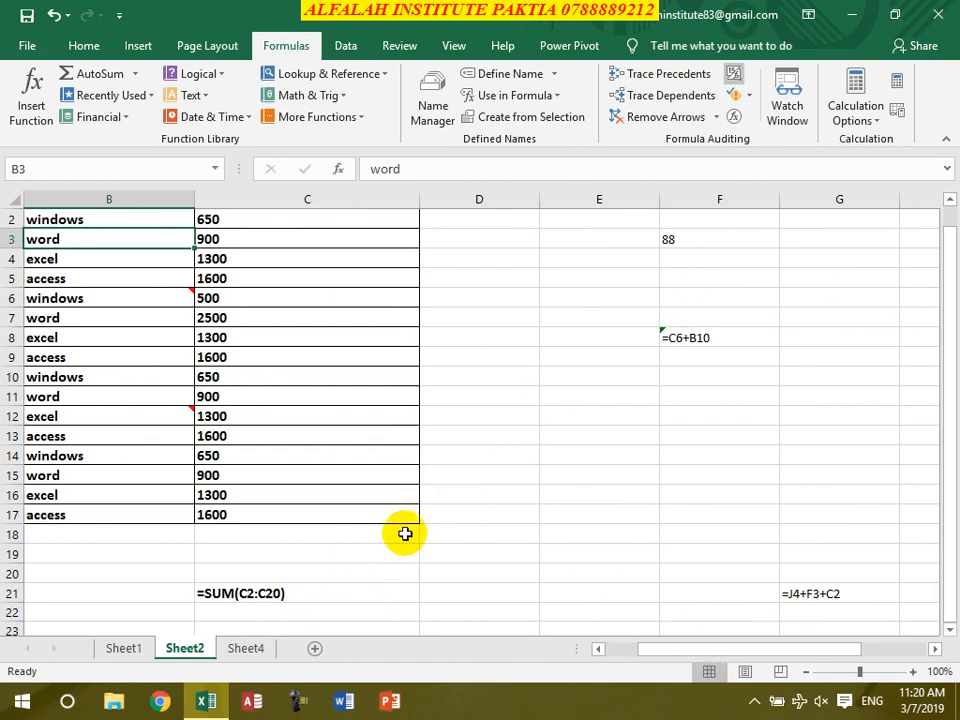
{"action": "left_click", "coordinate": [734, 75]}
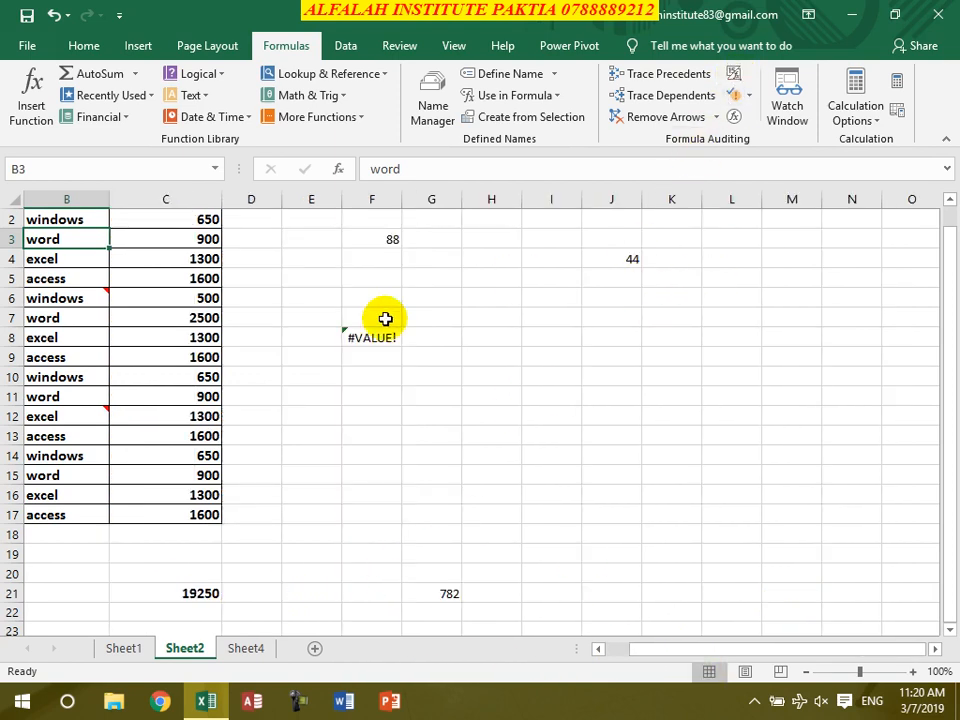
{"action": "scroll", "coordinate": [255, 404], "scroll_direction": "up", "scroll_amount": 1}
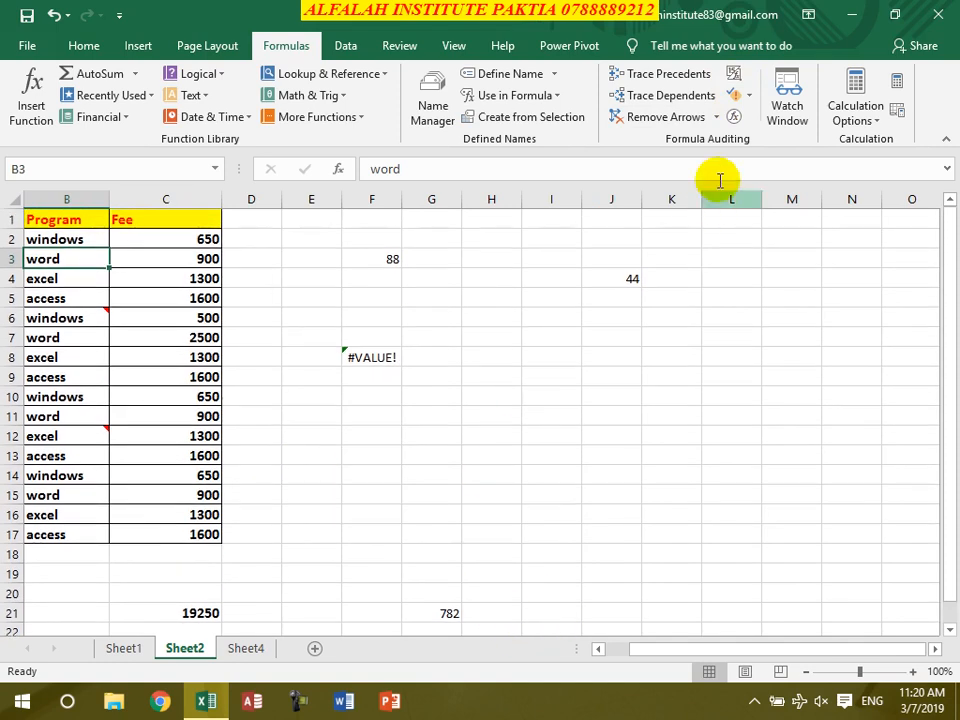
Run Error Checking on the sheet and evaluate the calculation steps of the faulty formula in F8.
{"action": "left_click", "coordinate": [733, 97]}
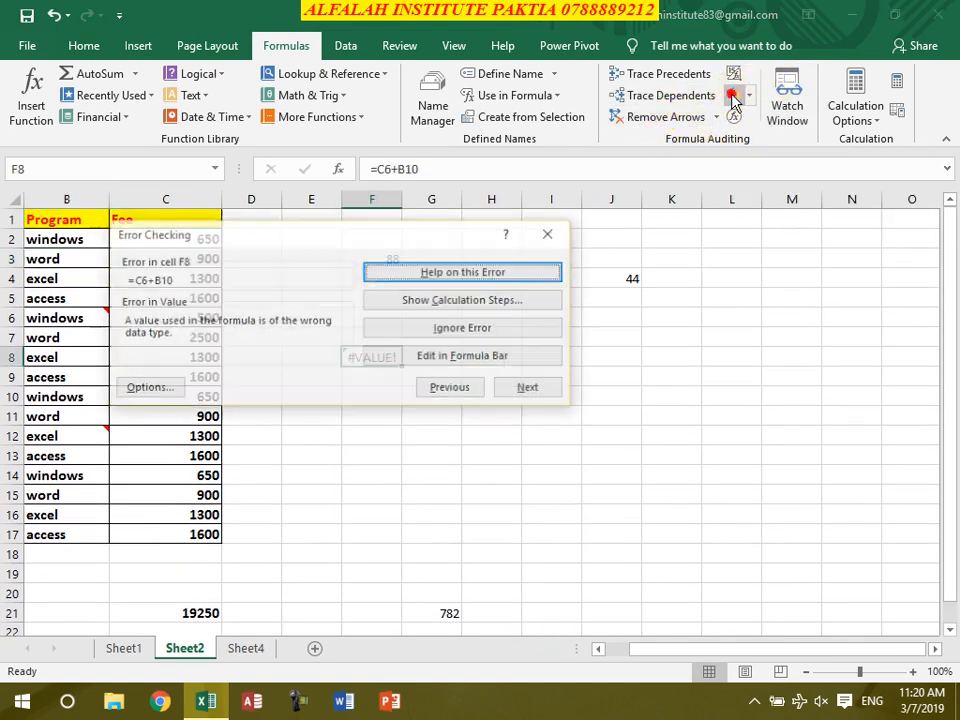
{"action": "left_click_drag", "start_coordinate": [319, 240], "coordinate": [646, 152]}
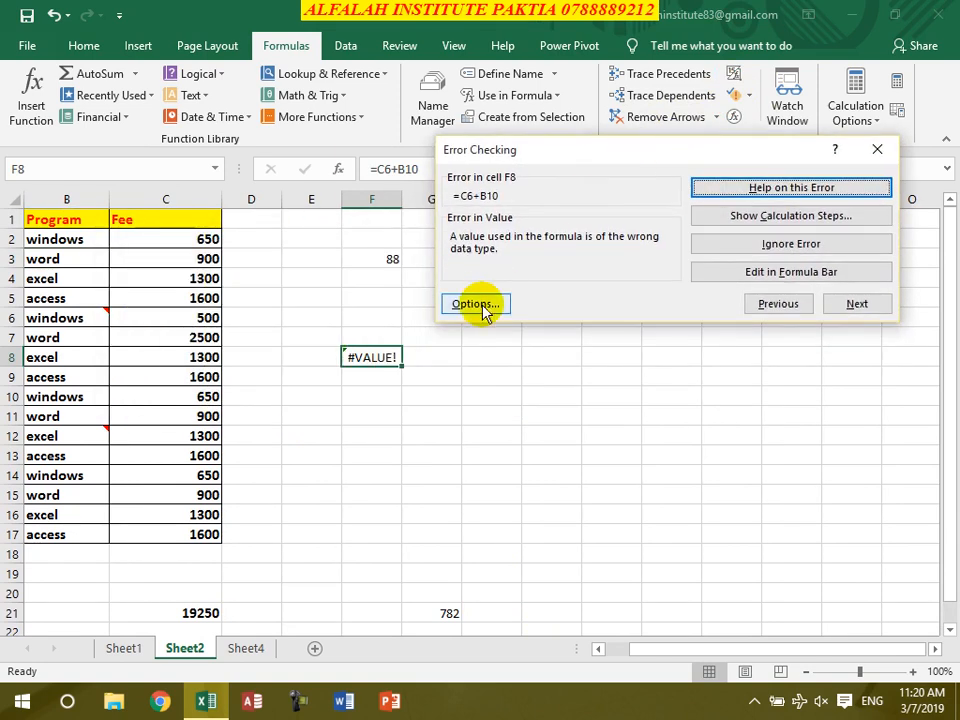
{"action": "left_click", "coordinate": [770, 217]}
{"action": "left_click_drag", "start_coordinate": [413, 172], "coordinate": [734, 62]}
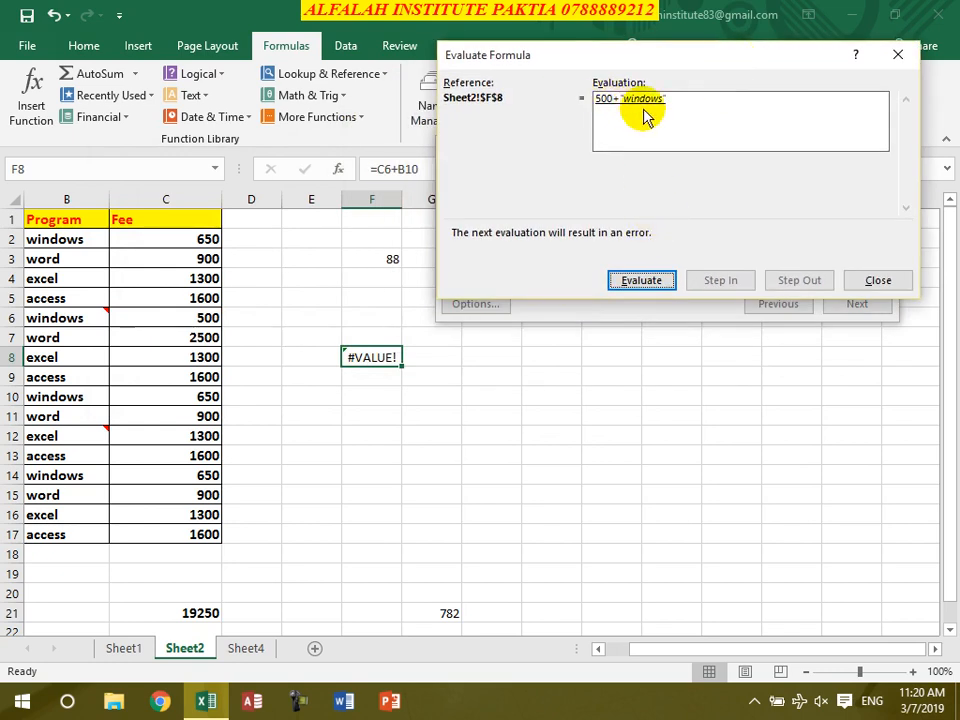
{"action": "left_click", "coordinate": [638, 279]}
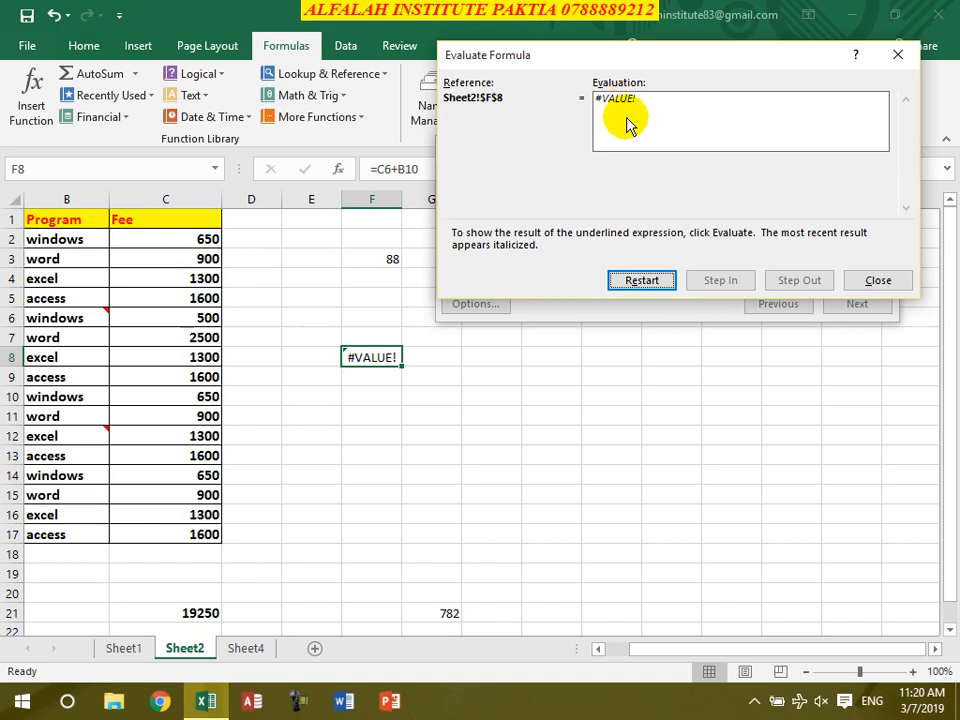
Restart the evaluation of F8, step in and out of references C6 and B10, evaluate the result and close the evaluation.
{"action": "left_click", "coordinate": [646, 281]}
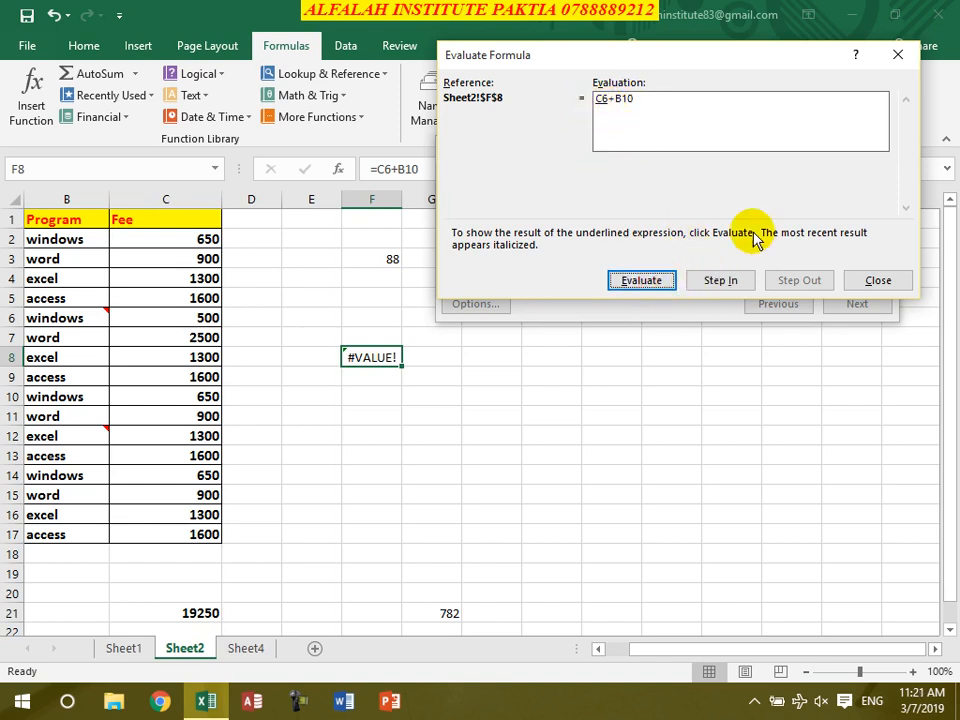
{"action": "left_click", "coordinate": [724, 281]}
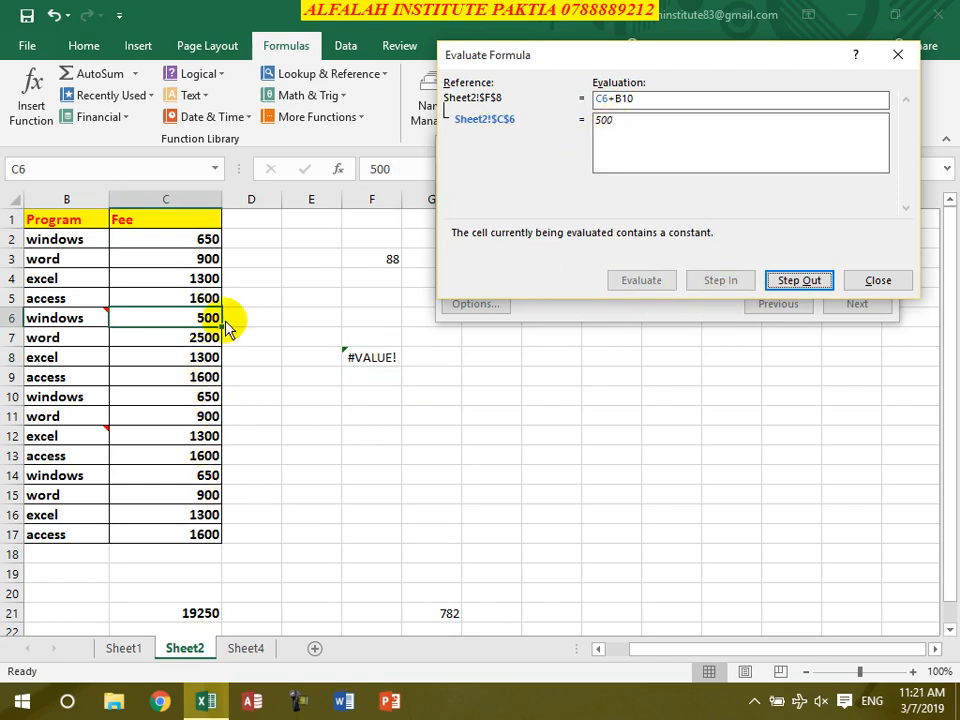
{"action": "left_click", "coordinate": [800, 281]}
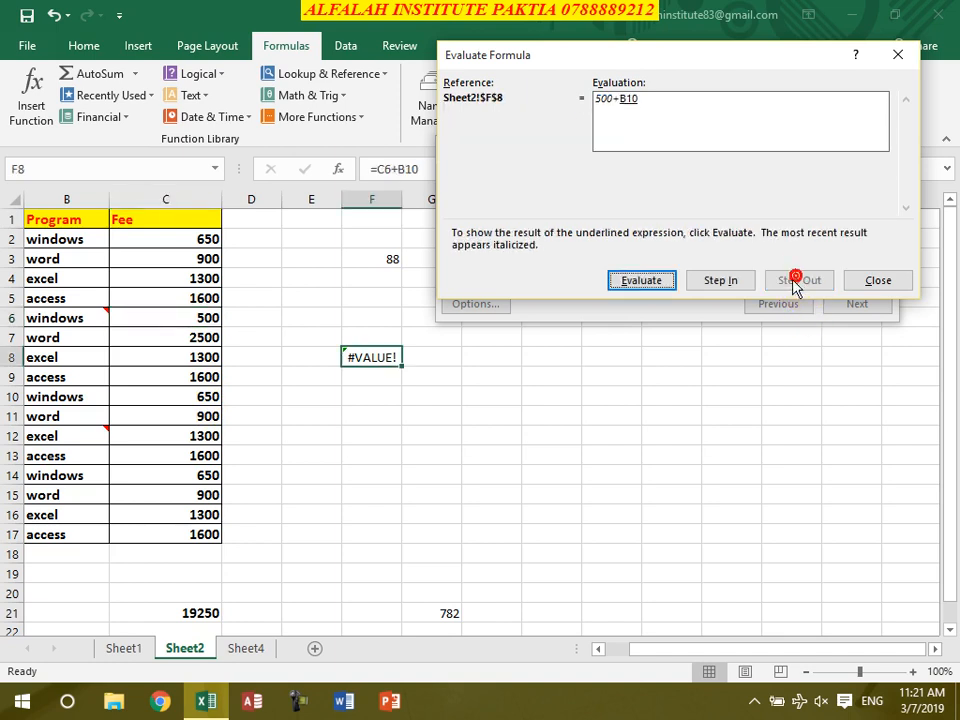
{"action": "left_click", "coordinate": [716, 281]}
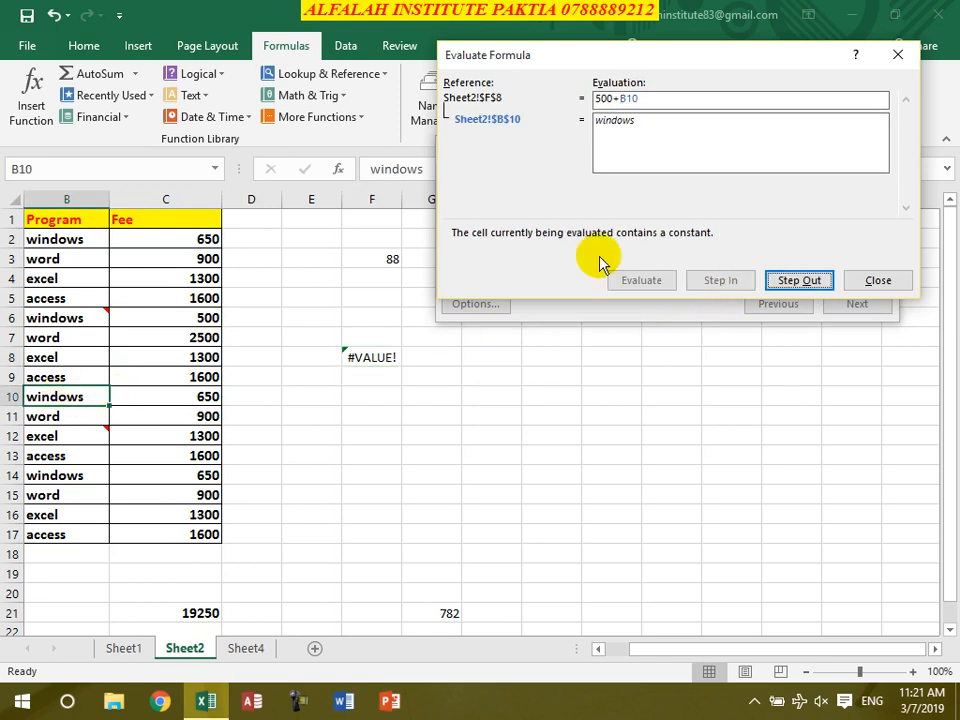
{"action": "left_click", "coordinate": [805, 282]}
{"action": "left_click", "coordinate": [645, 277]}
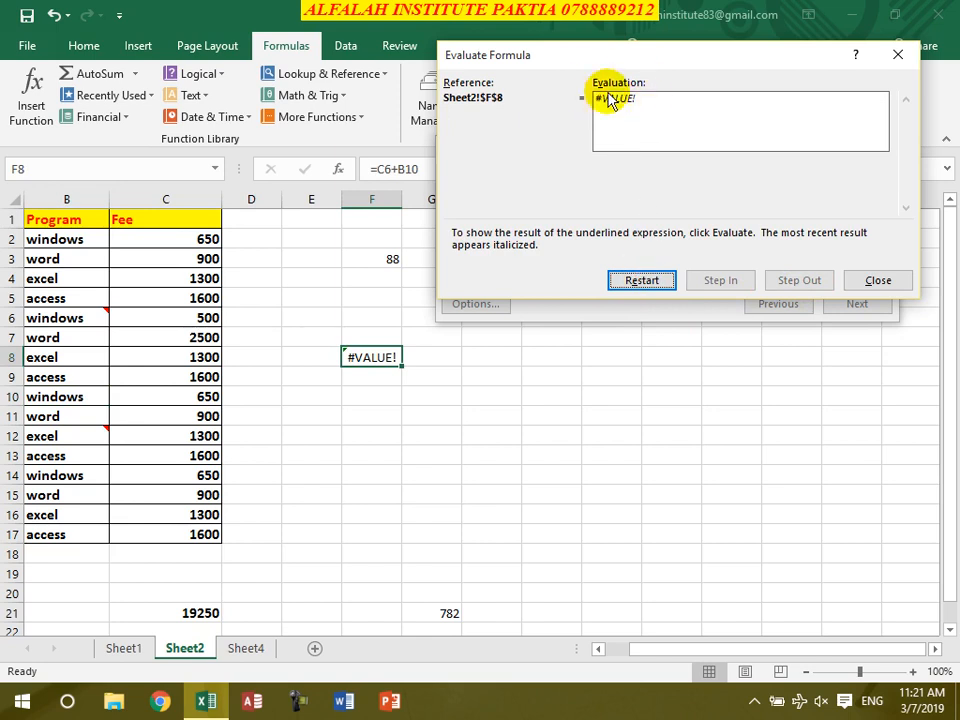
{"action": "left_click", "coordinate": [876, 281]}
Open the F8 formula for editing from Error Checking, resume without changing it, and finish checking the sheet.
{"action": "left_click_drag", "start_coordinate": [650, 152], "coordinate": [663, 178]}
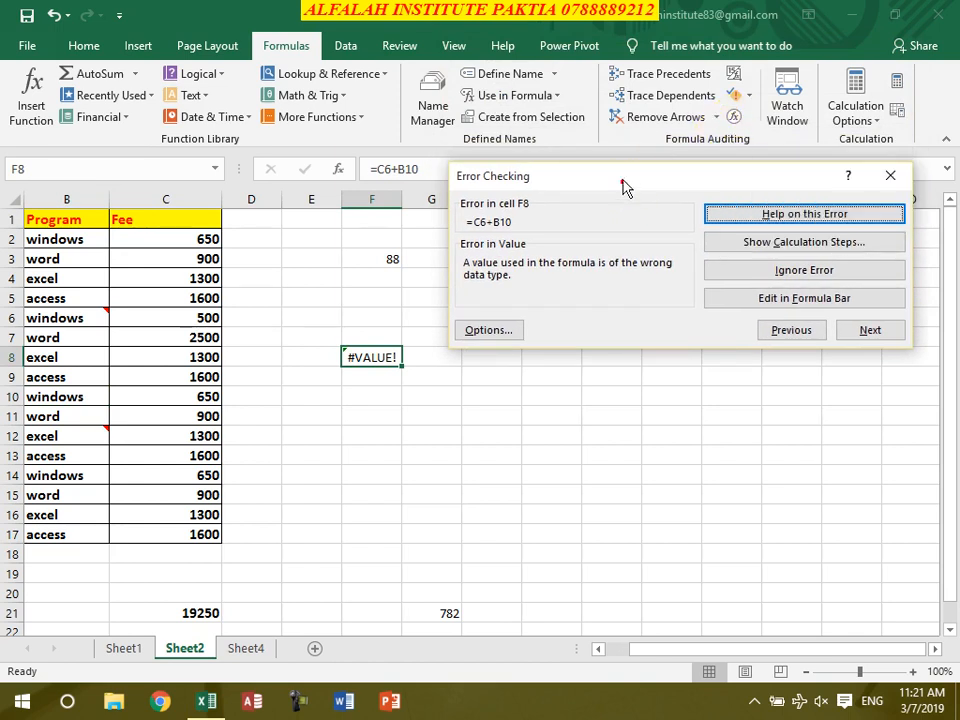
{"action": "left_click_drag", "start_coordinate": [624, 186], "coordinate": [616, 153]}
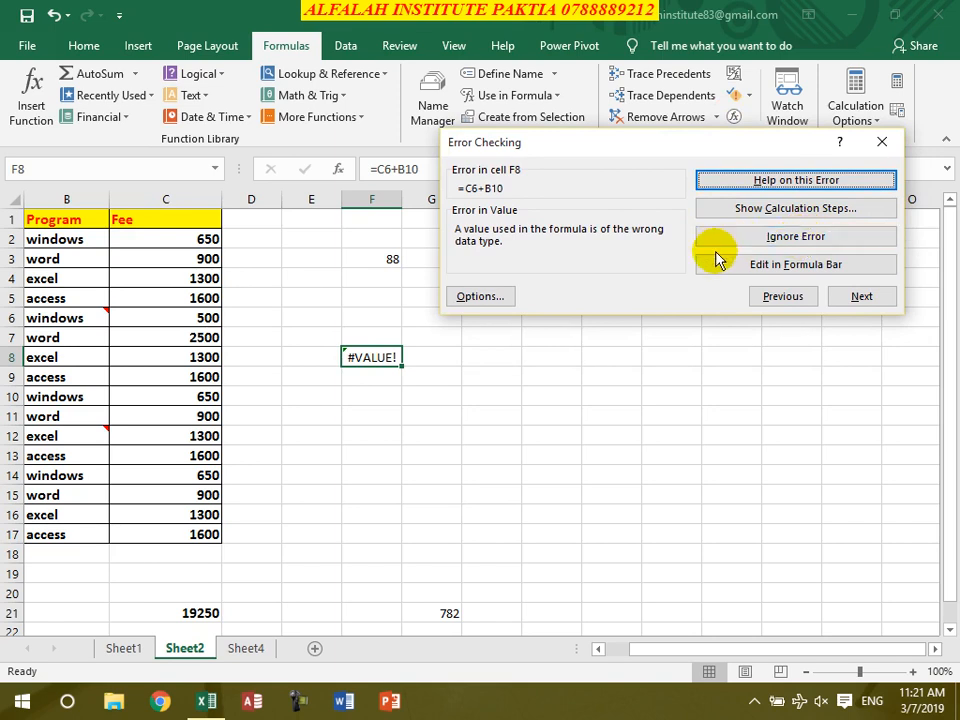
{"action": "left_click", "coordinate": [803, 268]}
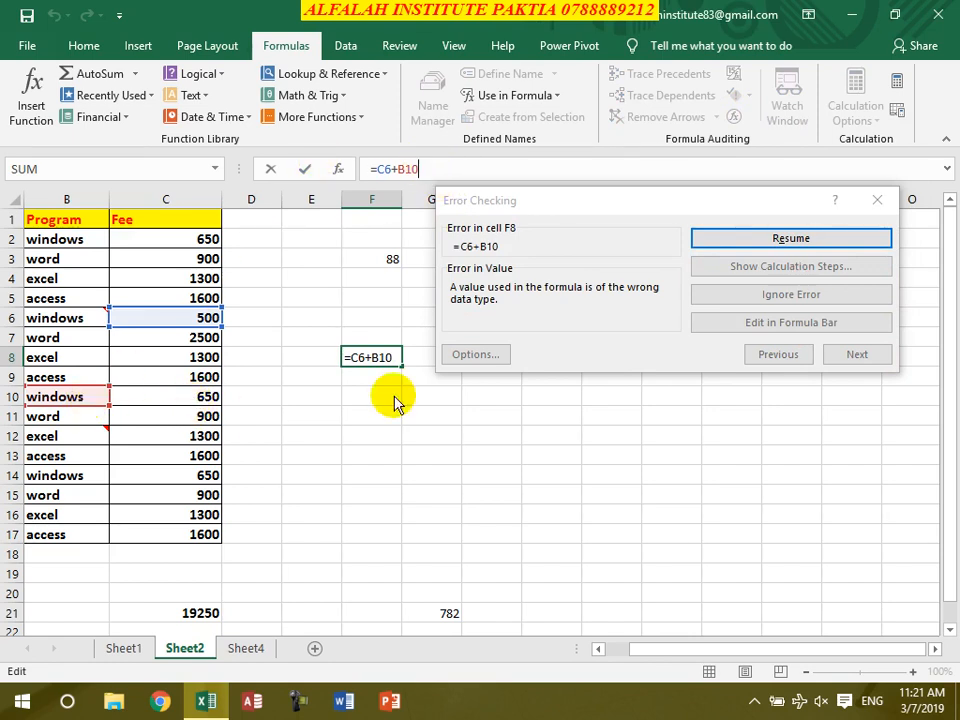
{"action": "left_click", "coordinate": [781, 241]}
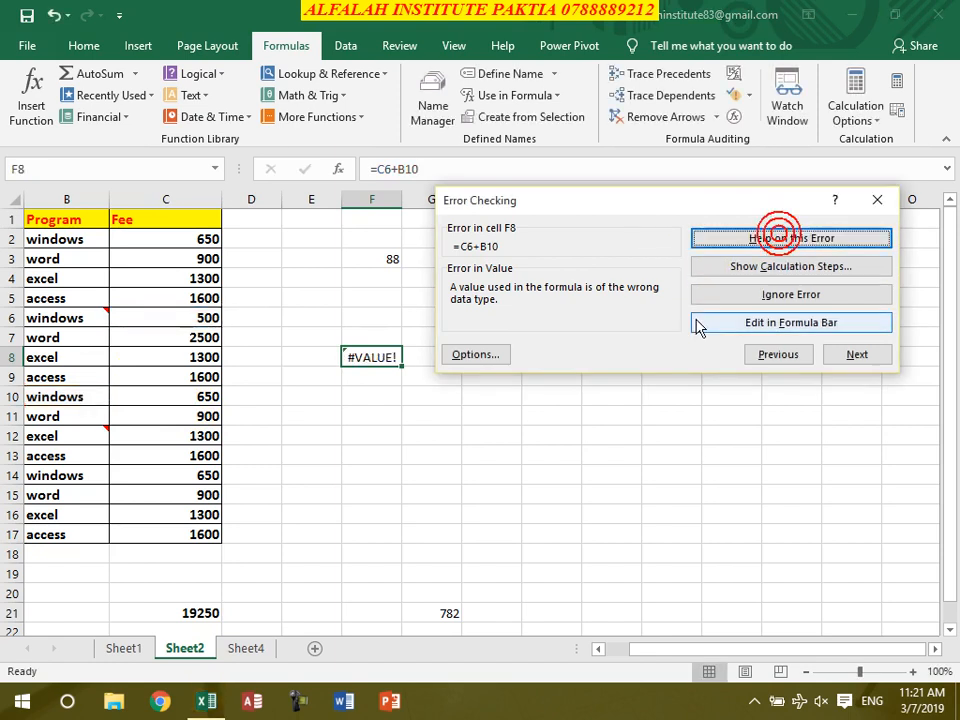
{"action": "left_click", "coordinate": [866, 360]}
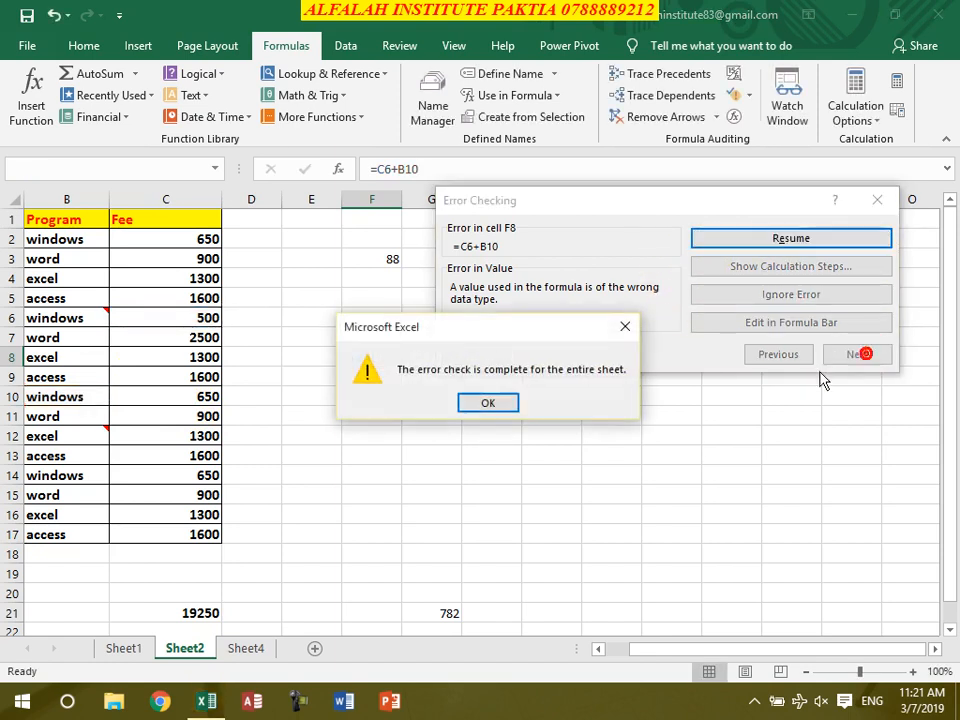
{"action": "left_click", "coordinate": [508, 401]}
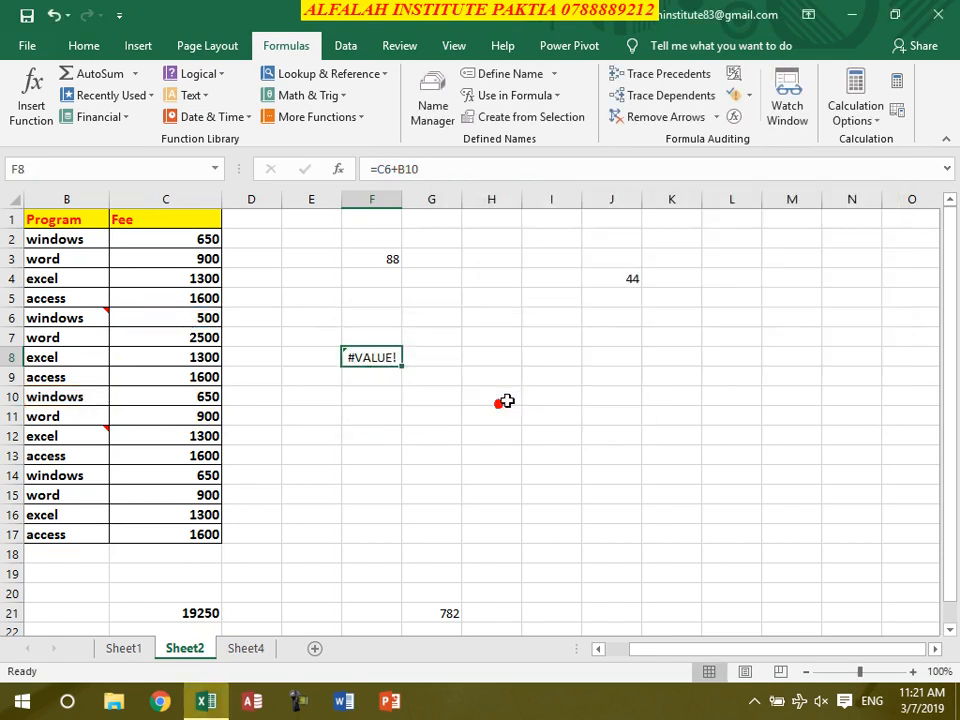
Open and close the evaluation of F8, trace the error in F8 to its source cells, and remove the tracer arrows.
{"action": "left_click", "coordinate": [735, 120]}
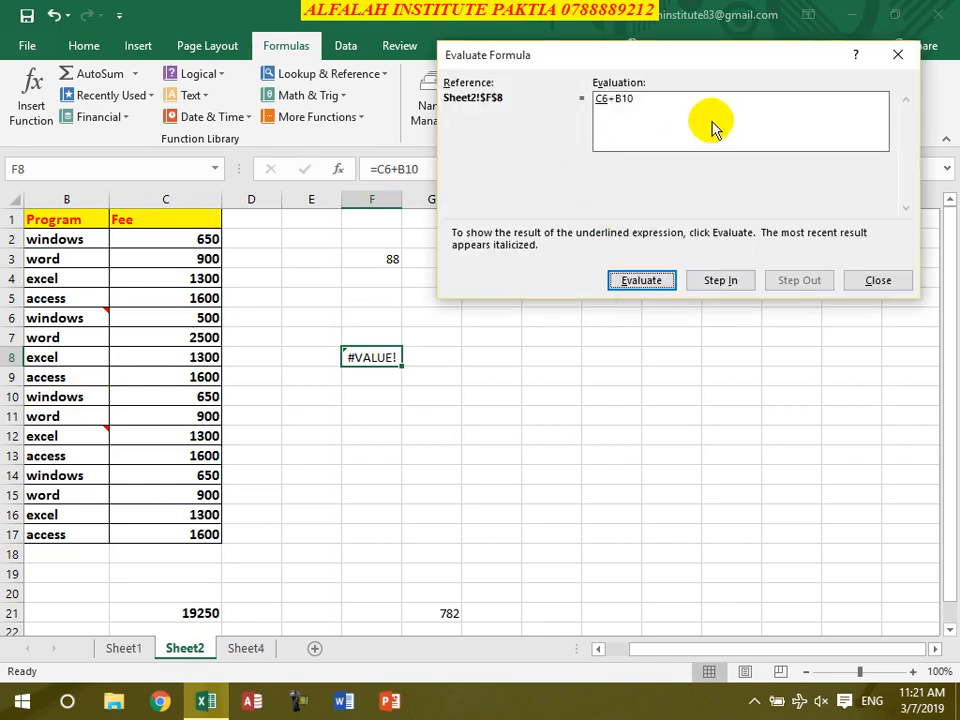
{"action": "left_click", "coordinate": [860, 279]}
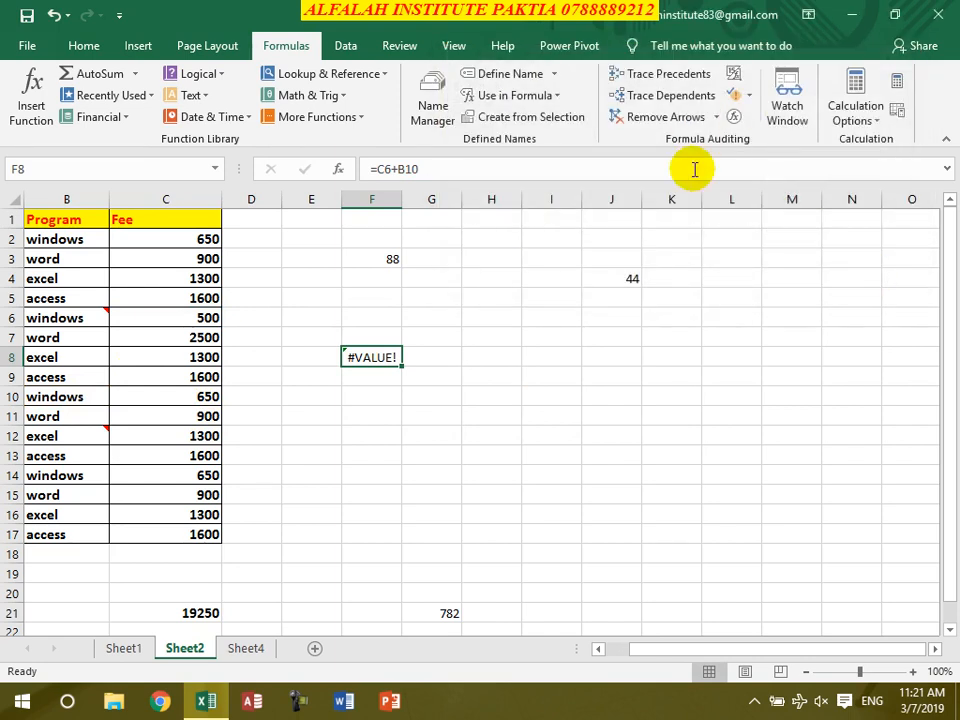
{"action": "left_click", "coordinate": [749, 96]}
{"action": "left_click", "coordinate": [762, 142]}
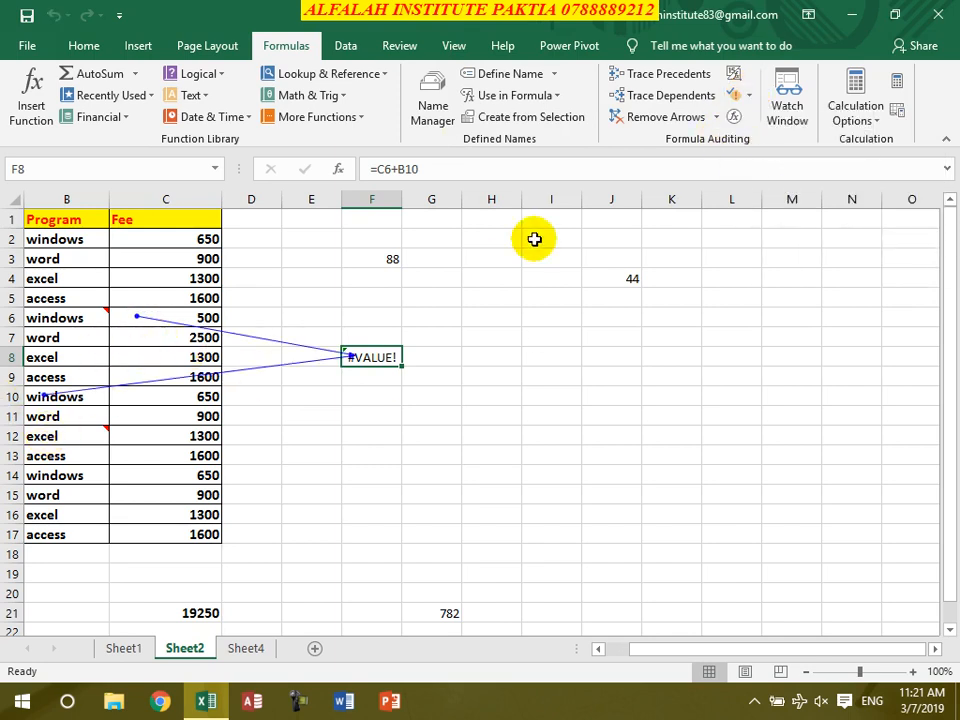
{"action": "left_click", "coordinate": [660, 122]}
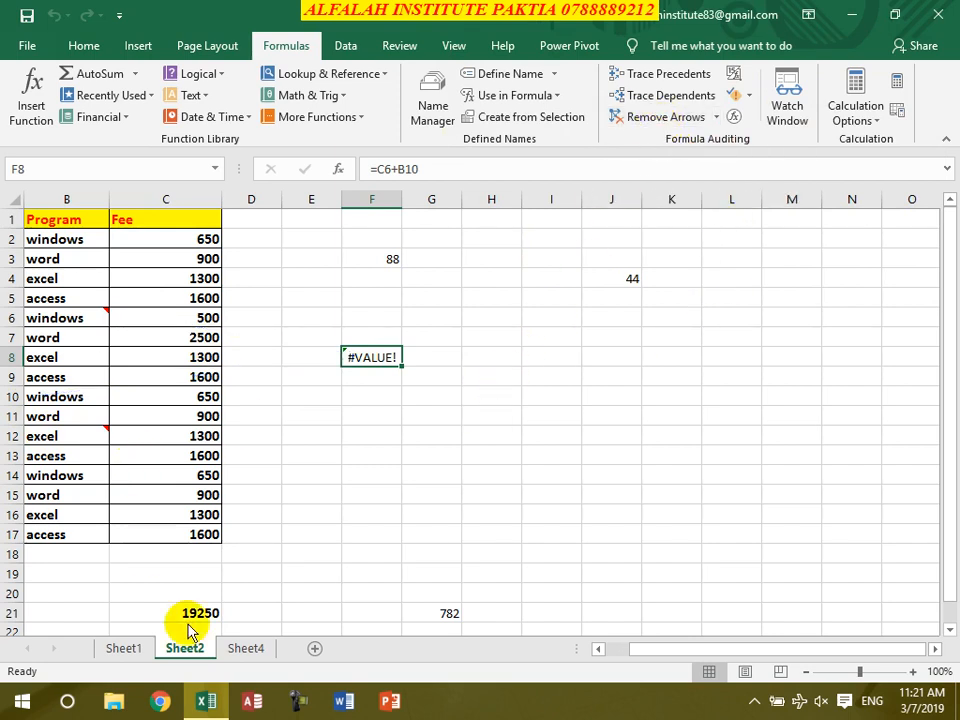
Add the whole Name, Program and Fee table, A1:C17 on Sheet2, to the Watch Window.
{"action": "left_click", "coordinate": [605, 648]}
{"action": "left_click_drag", "start_coordinate": [71, 220], "coordinate": [224, 528]}
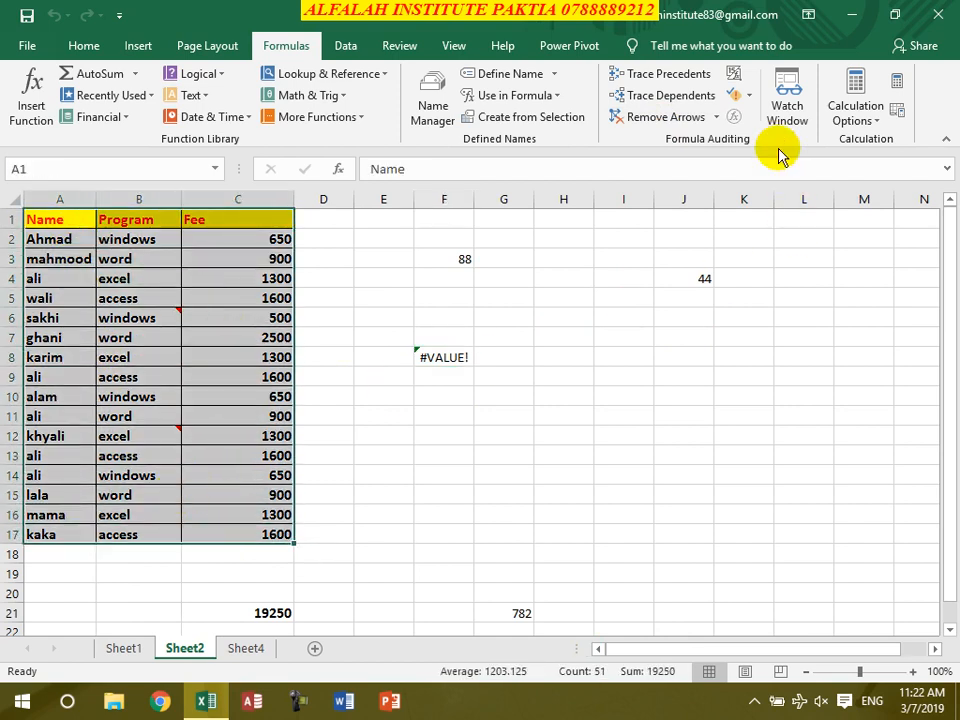
{"action": "left_click", "coordinate": [787, 105]}
{"action": "left_click", "coordinate": [34, 192]}
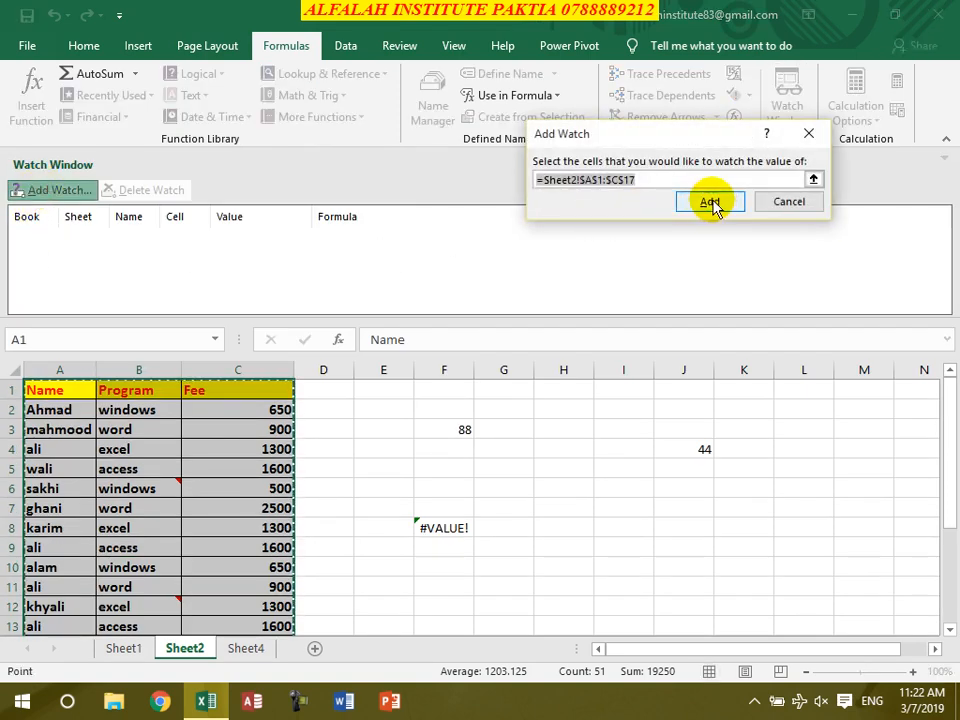
{"action": "left_click", "coordinate": [709, 203]}
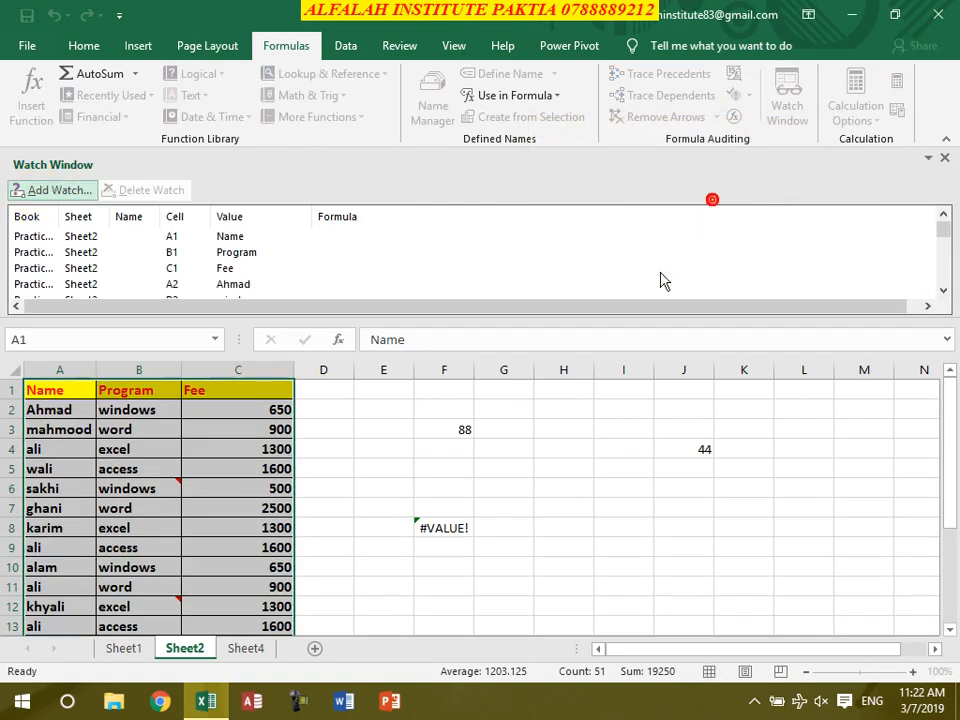
Browse the watched cells and jump from their Watch Window entries to cells A9 and A14 on the sheet.
{"action": "left_click", "coordinate": [174, 268]}
{"action": "scroll", "coordinate": [193, 282], "scroll_direction": "down", "scroll_amount": 7}
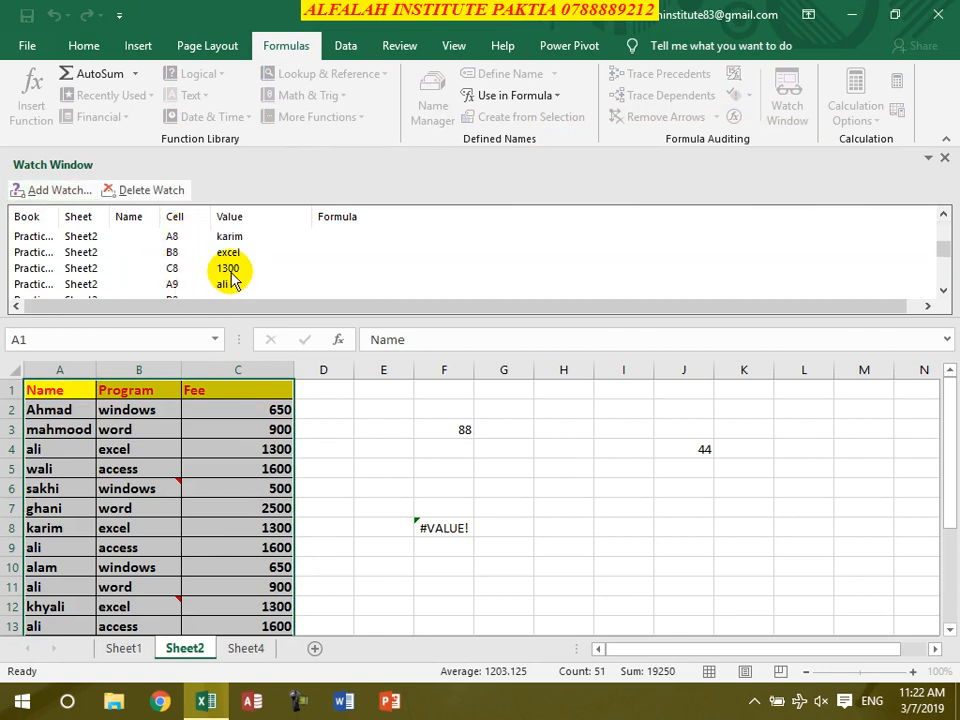
{"action": "left_click", "coordinate": [182, 288]}
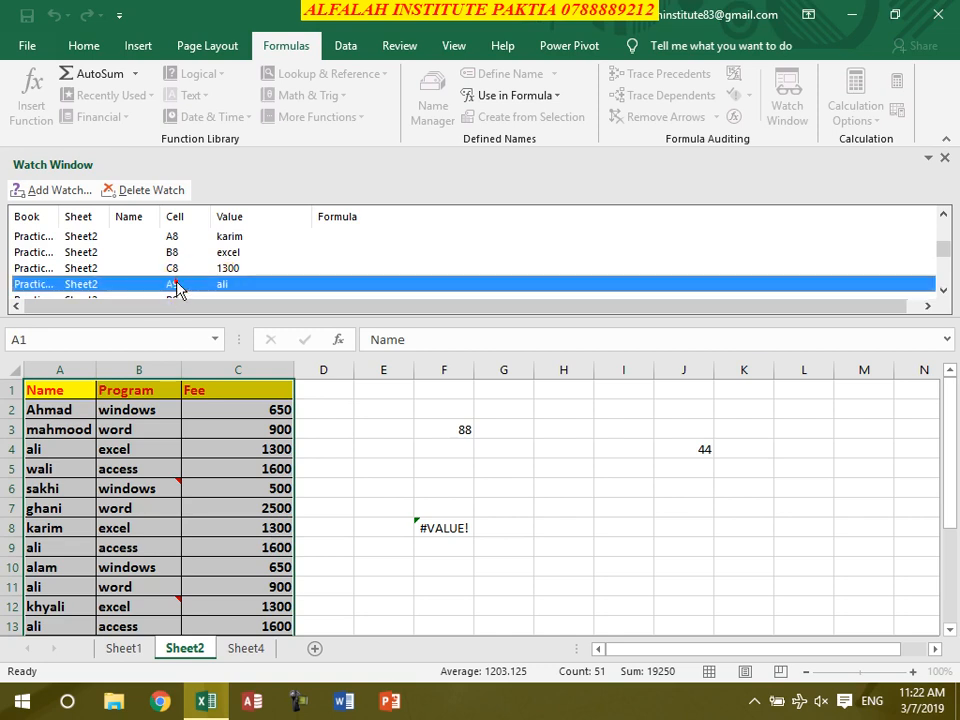
{"action": "double_click", "coordinate": [177, 286]}
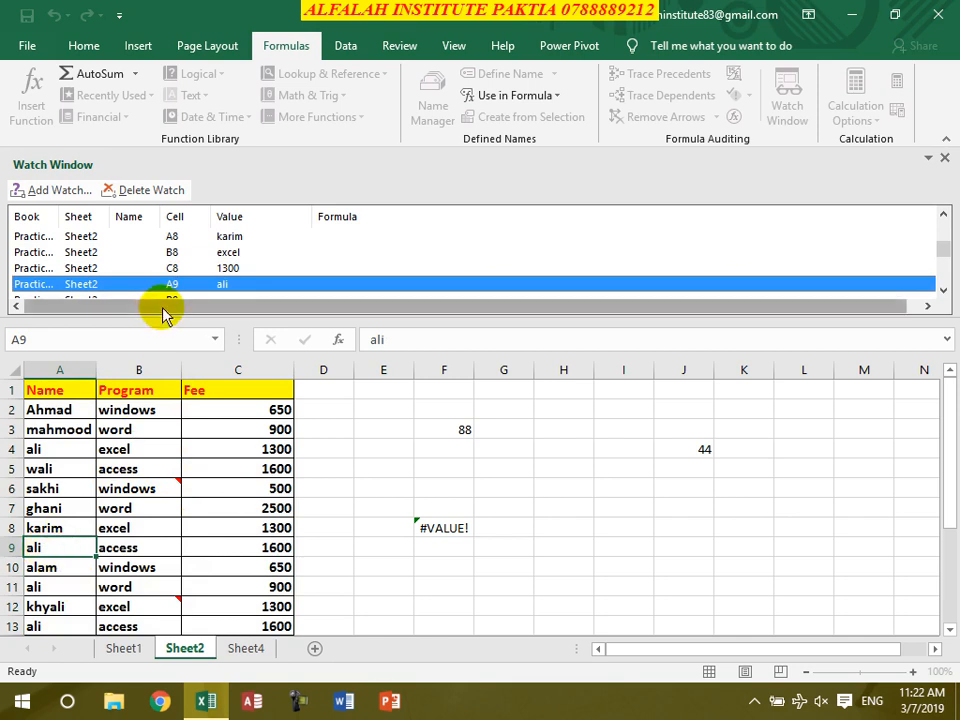
{"action": "scroll", "coordinate": [182, 276], "scroll_direction": "down", "scroll_amount": 5}
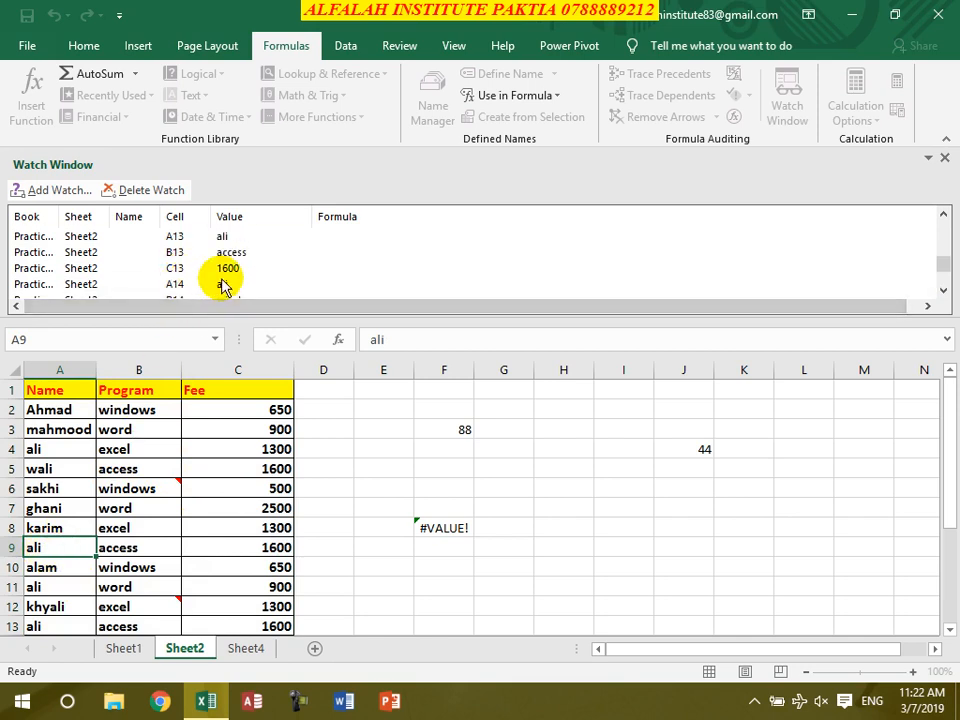
{"action": "double_click", "coordinate": [186, 284]}
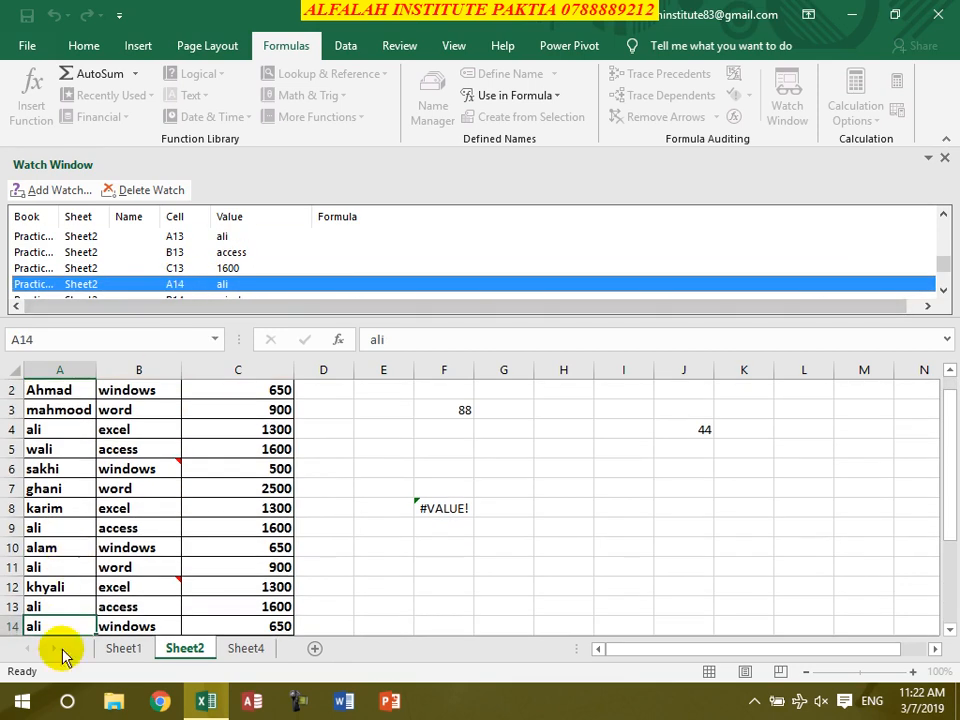
Delete the watch on cell A14 and close the Watch Window.
{"action": "left_click", "coordinate": [180, 191]}
{"action": "left_click", "coordinate": [929, 159]}
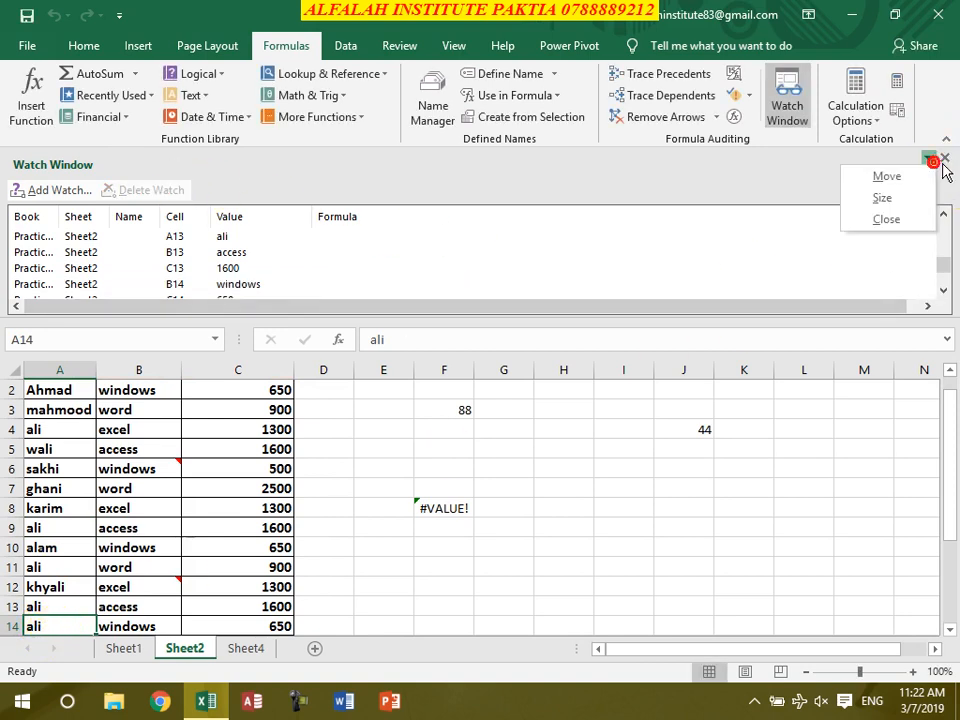
{"action": "left_click", "coordinate": [944, 159]}
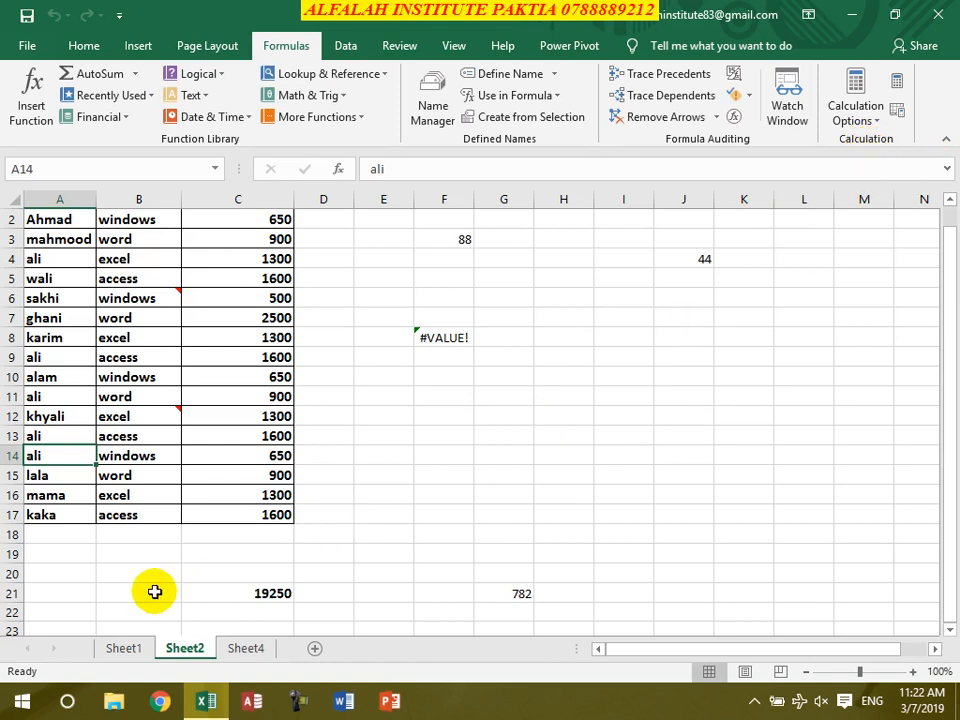
Enter 250 in C18, directly below the last fee, with automatic calculation on.
{"action": "left_click", "coordinate": [256, 593]}
{"action": "left_click", "coordinate": [274, 538]}
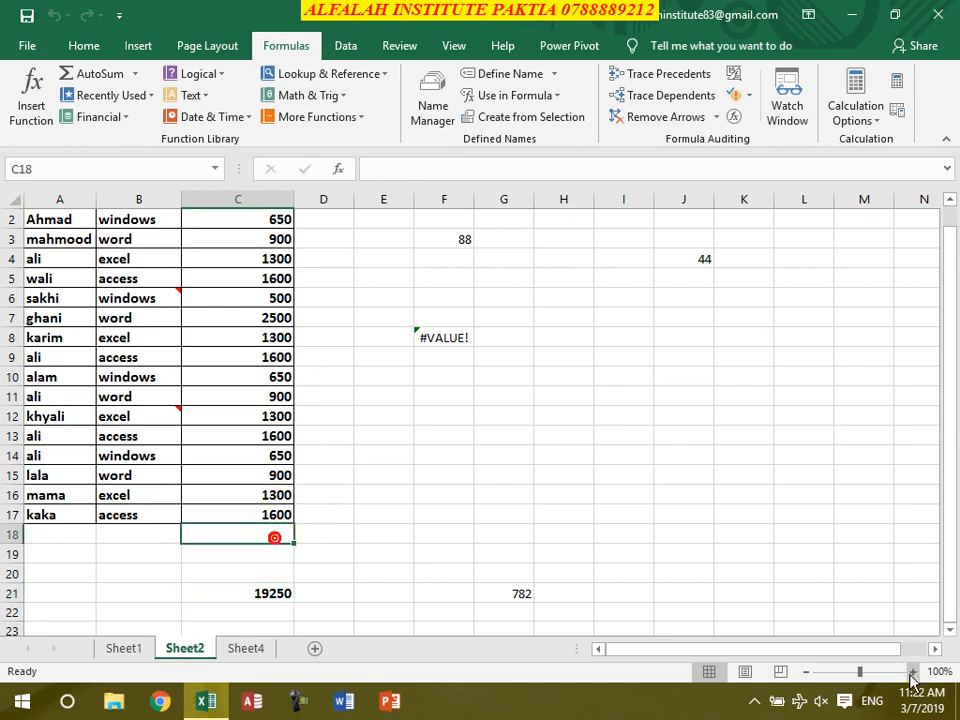
{"action": "type", "text": "500"}
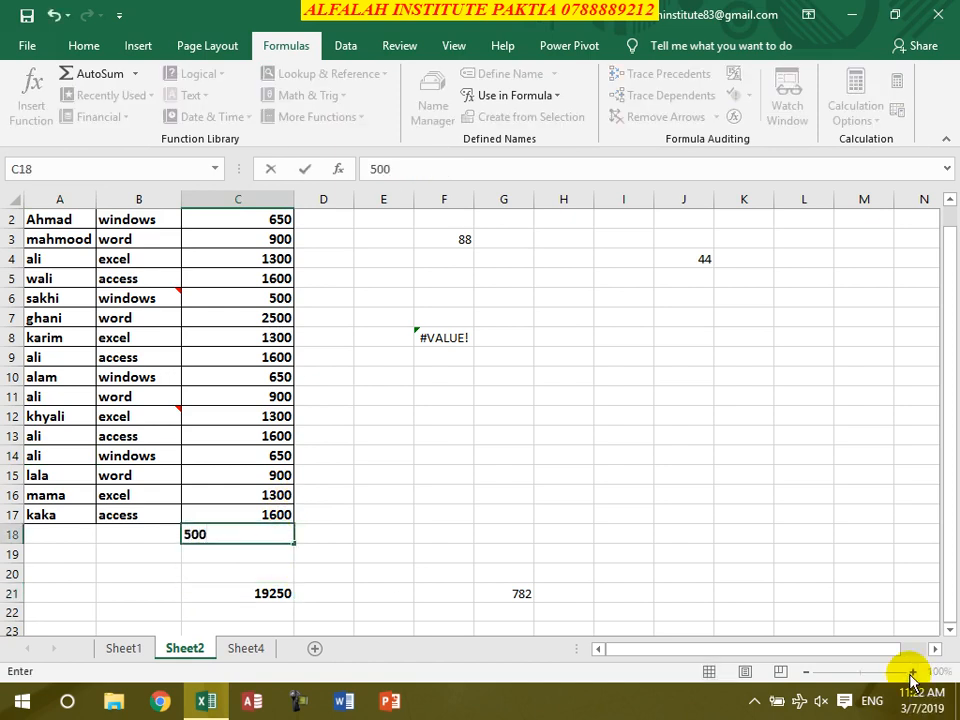
{"action": "key", "text": "Return"}
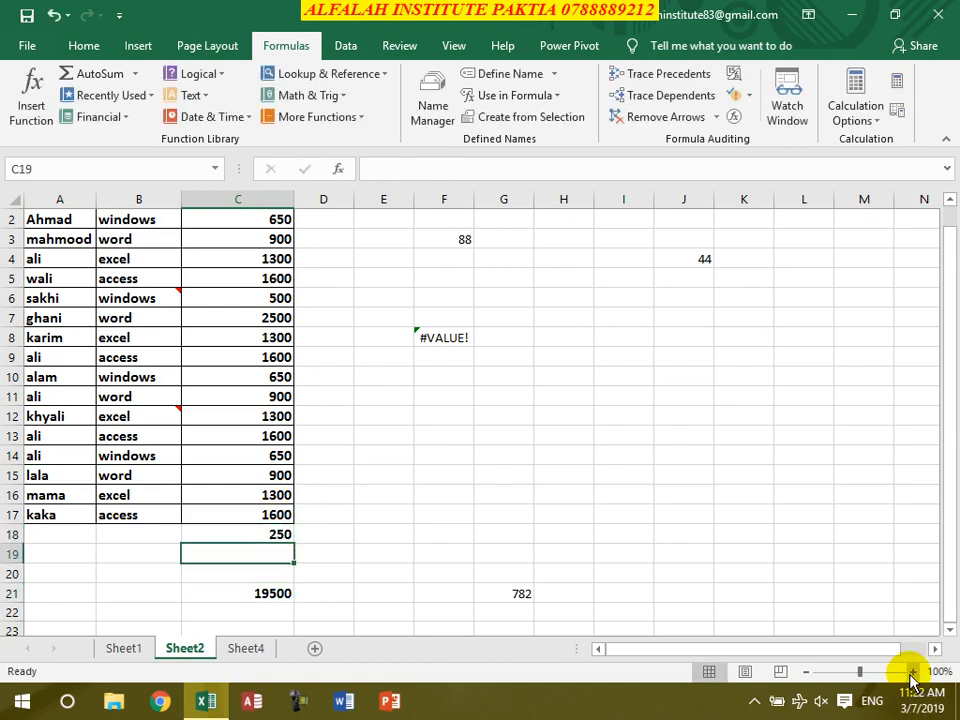
Switch the calculation mode to Manual and enter 500 in C19.
{"action": "left_click", "coordinate": [856, 119]}
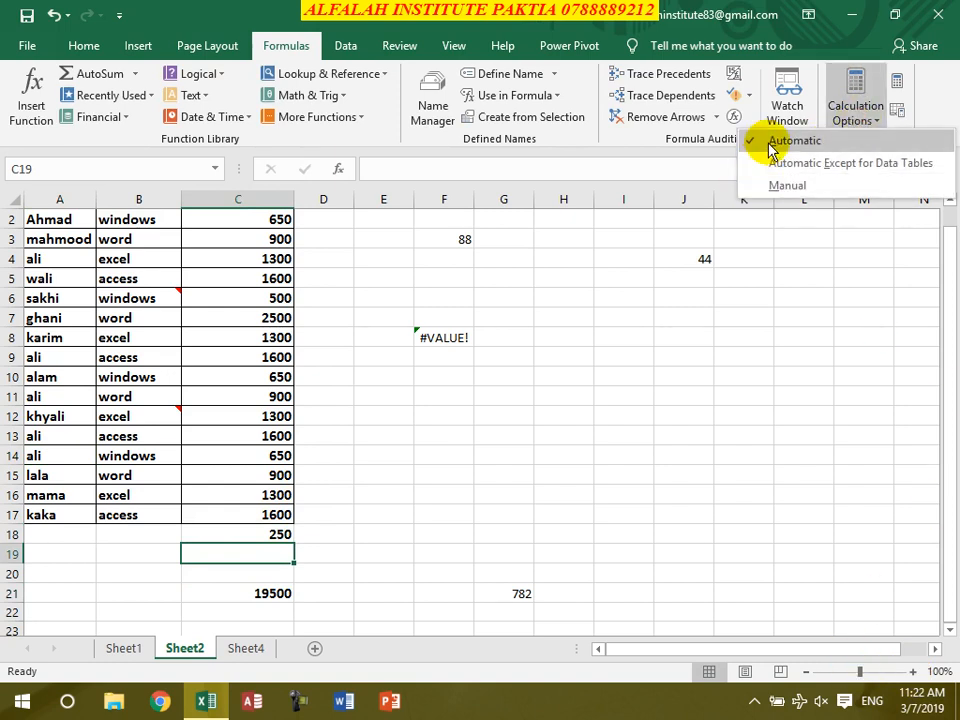
{"action": "left_click", "coordinate": [780, 185]}
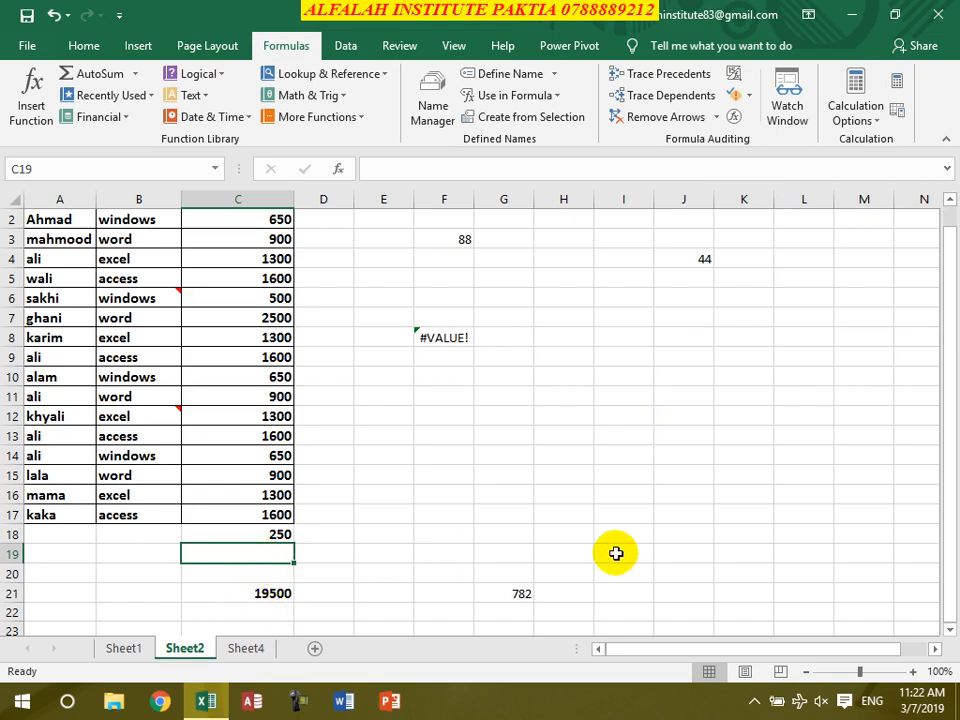
{"action": "type", "text": "500"}
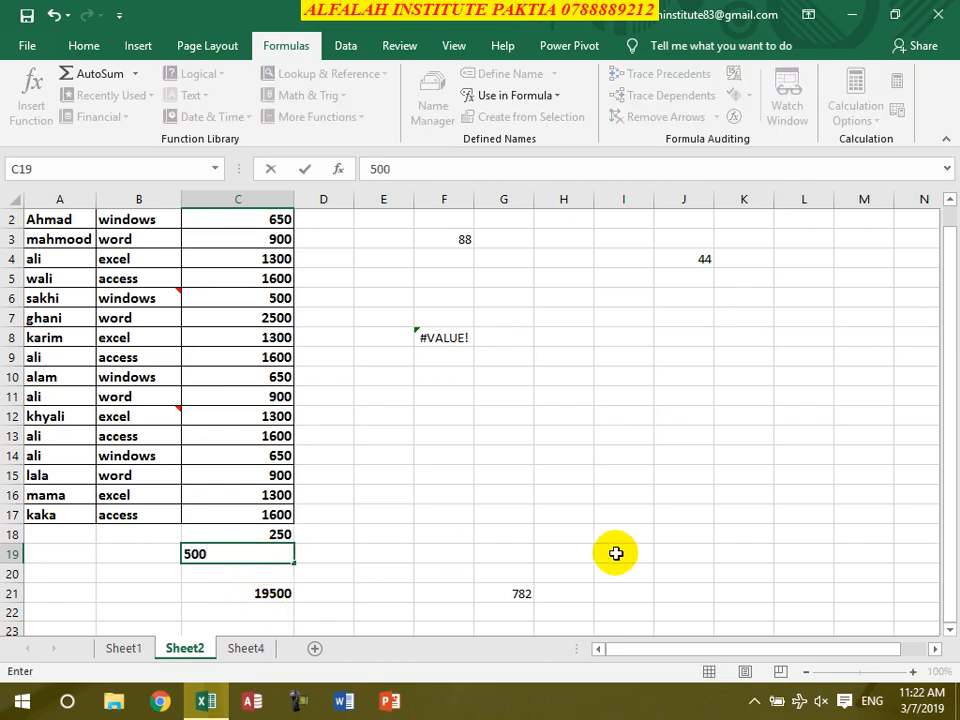
{"action": "key", "text": "Return"}
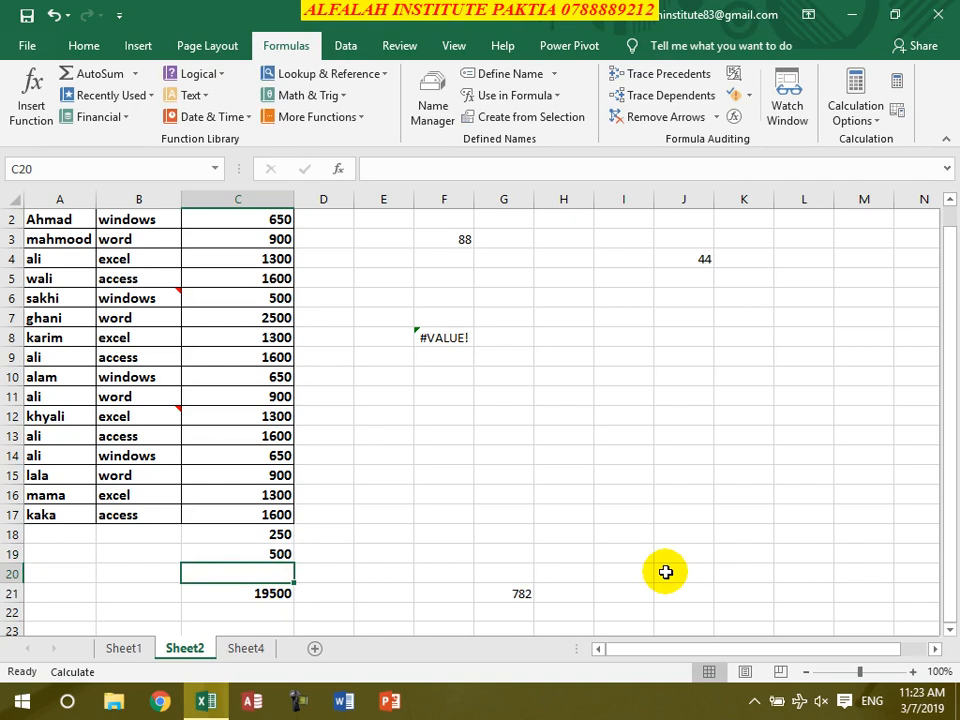
Review the calculation modes without changing the setting, and recalculate the current sheet manually to update the fee total.
{"action": "left_click", "coordinate": [862, 118]}
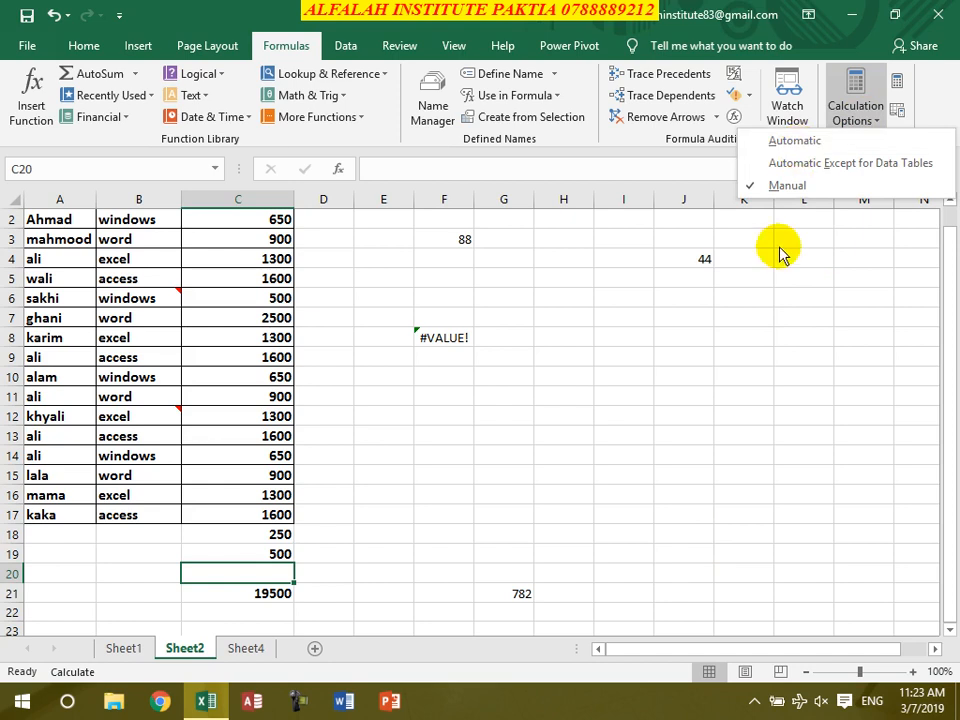
{"action": "left_click", "coordinate": [694, 358]}
{"action": "left_click", "coordinate": [697, 355]}
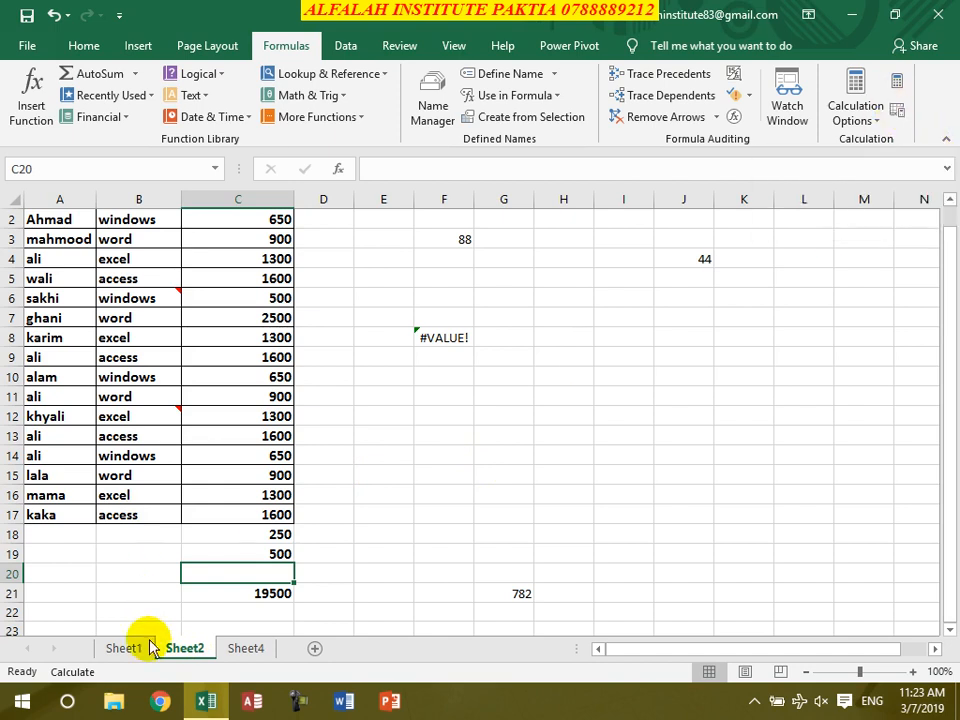
{"action": "left_click", "coordinate": [897, 113]}
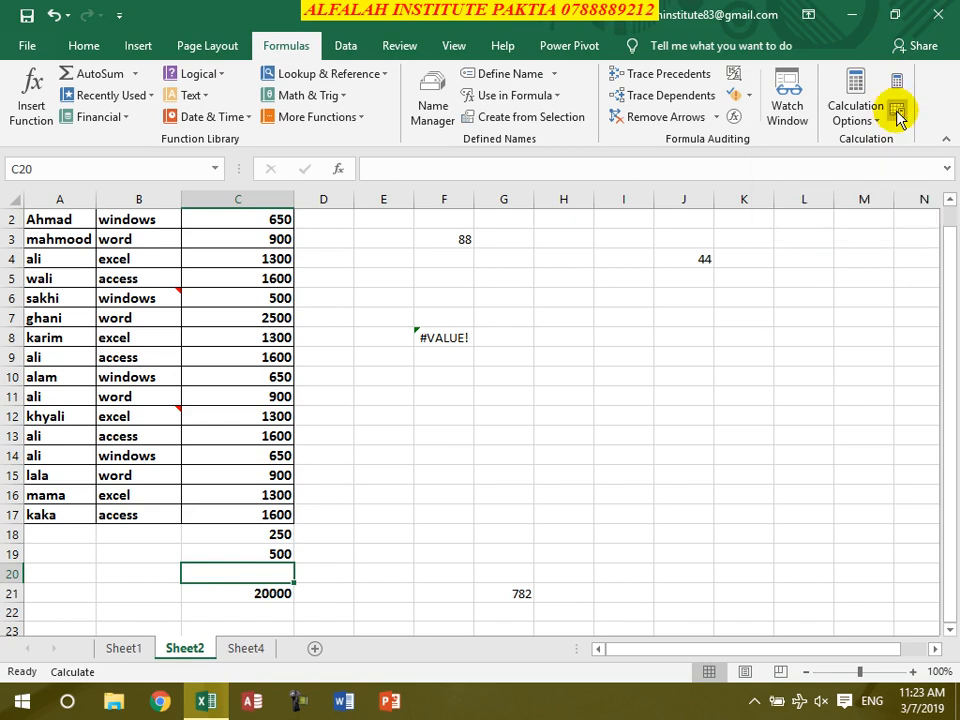
Set the calculation mode to Automatic Except for Data Tables and enter 500 in C20.
{"action": "left_click", "coordinate": [848, 114]}
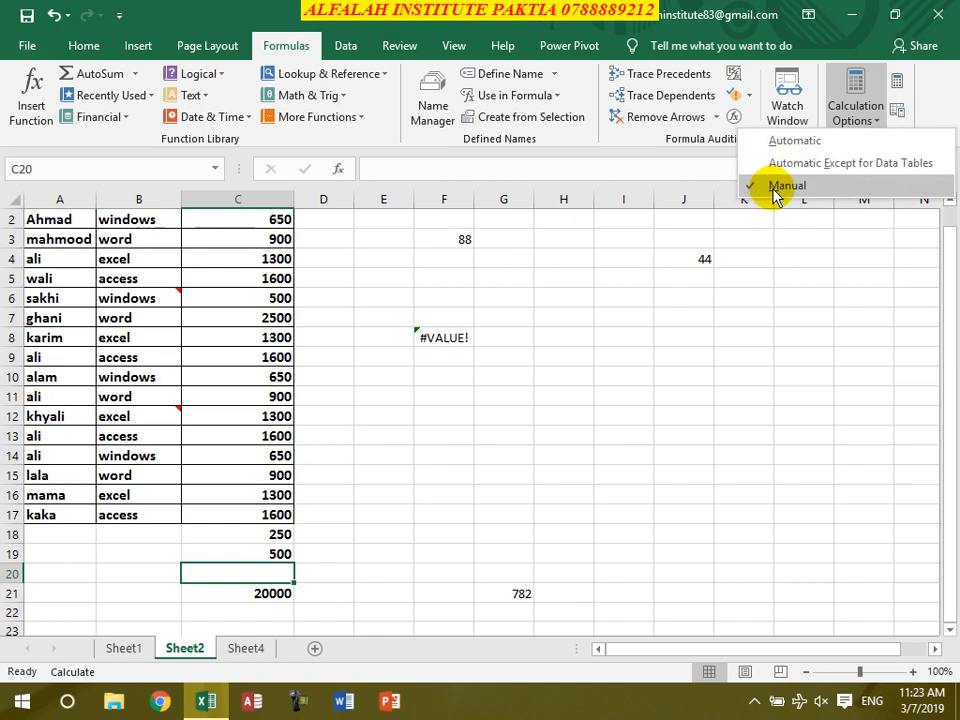
{"action": "left_click", "coordinate": [843, 164]}
{"action": "left_click", "coordinate": [274, 573]}
{"action": "type", "text": "50"}
{"action": "key", "text": "Return"}
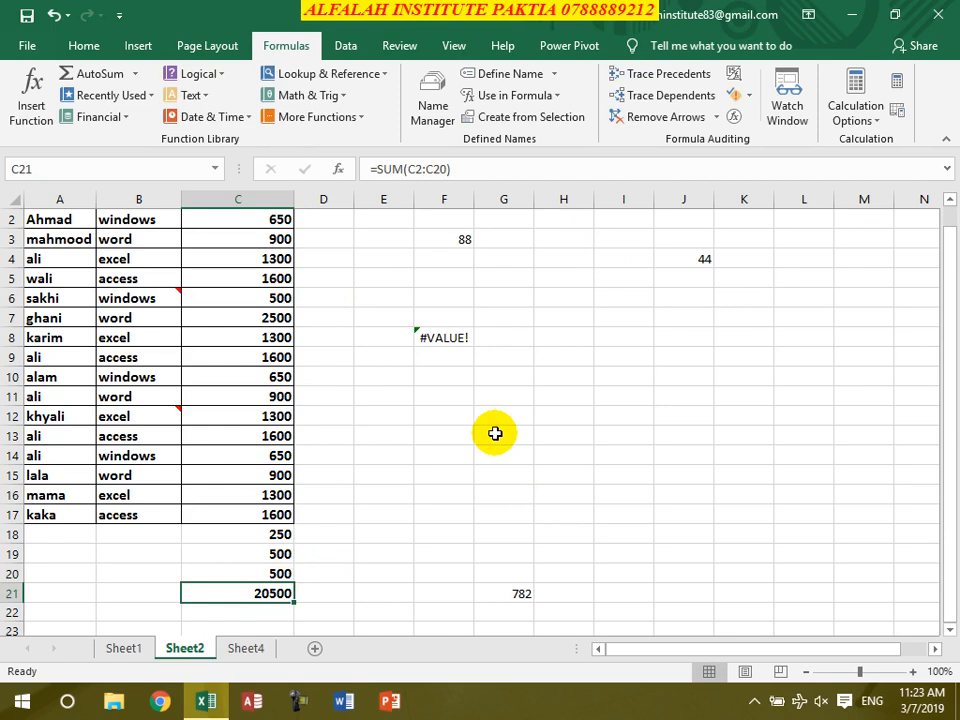
Look up the Data Table option among the What-If Analysis tools without starting it.
{"action": "left_click", "coordinate": [355, 45]}
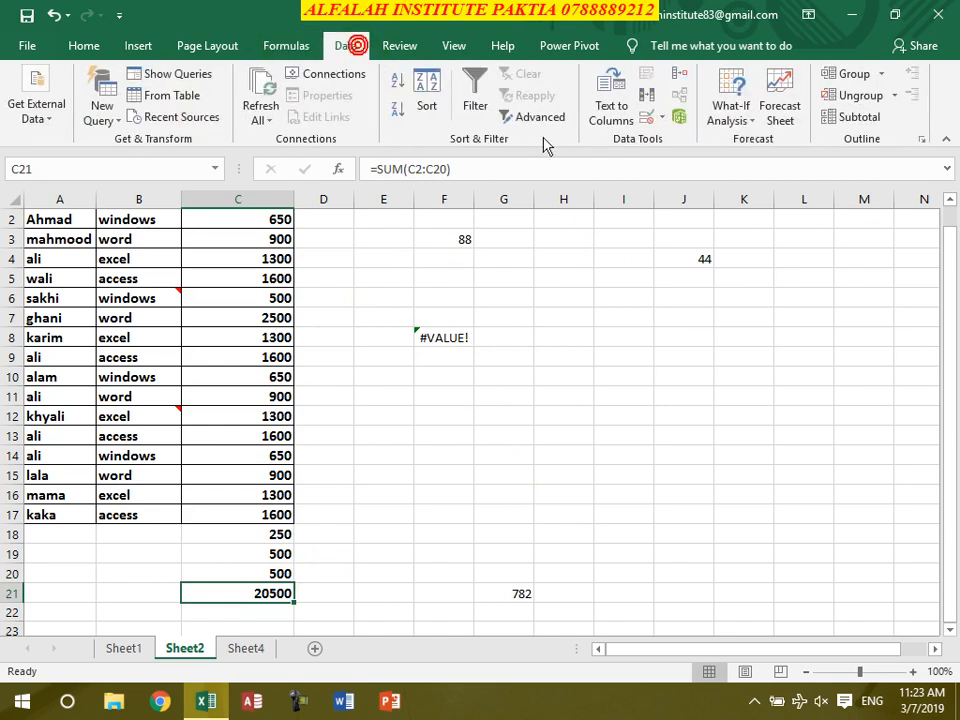
{"action": "left_click", "coordinate": [731, 110]}
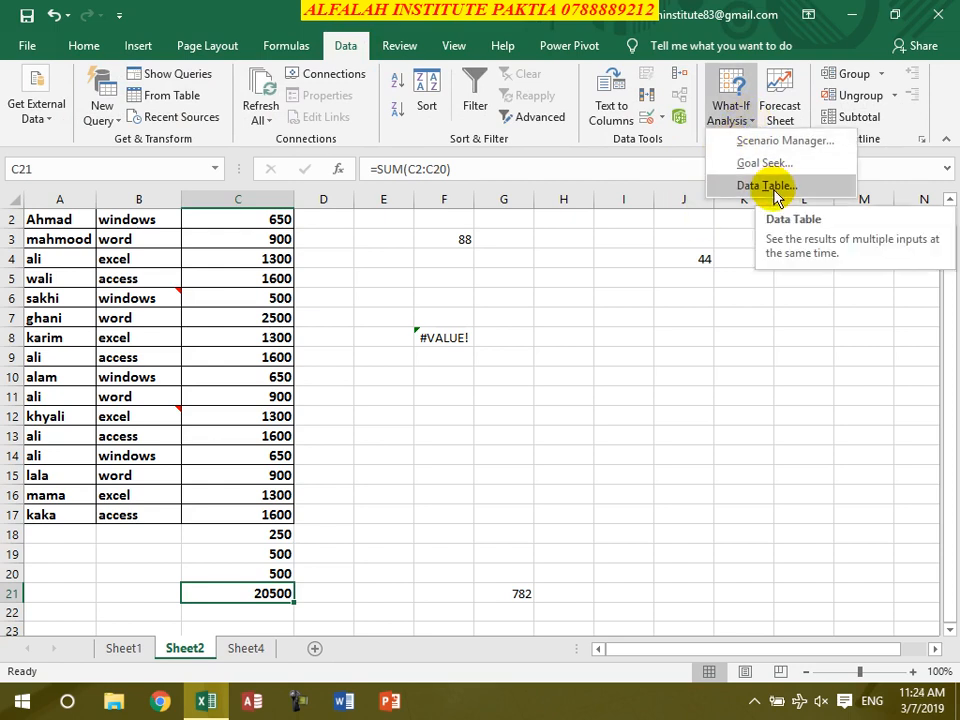
{"action": "left_click", "coordinate": [650, 334]}
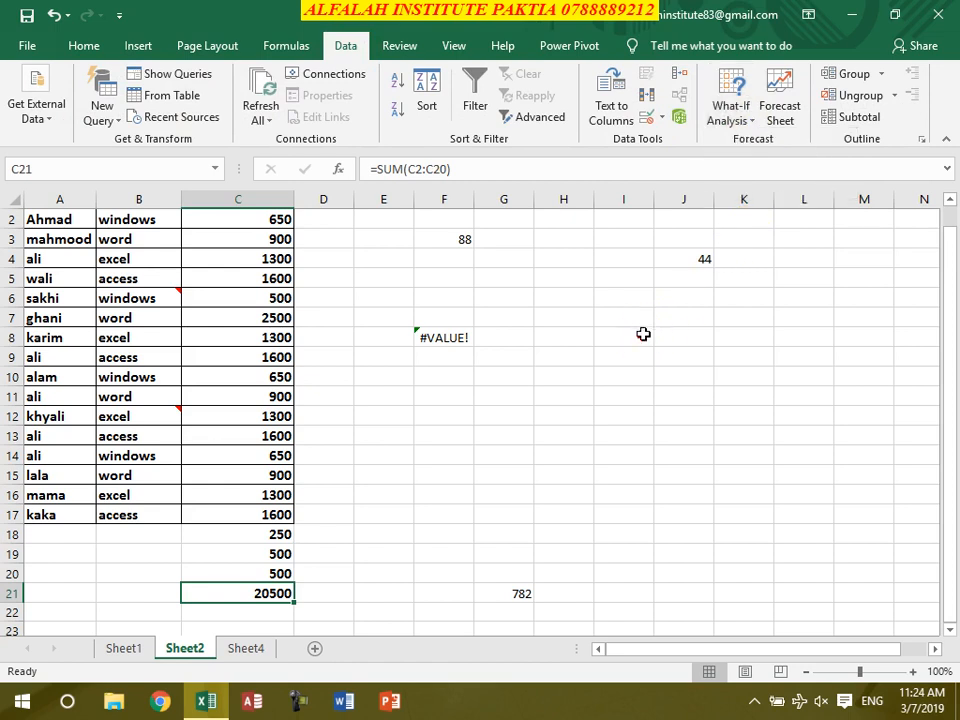
Set the workbook's calculation mode back to Automatic.
{"action": "left_click", "coordinate": [285, 46]}
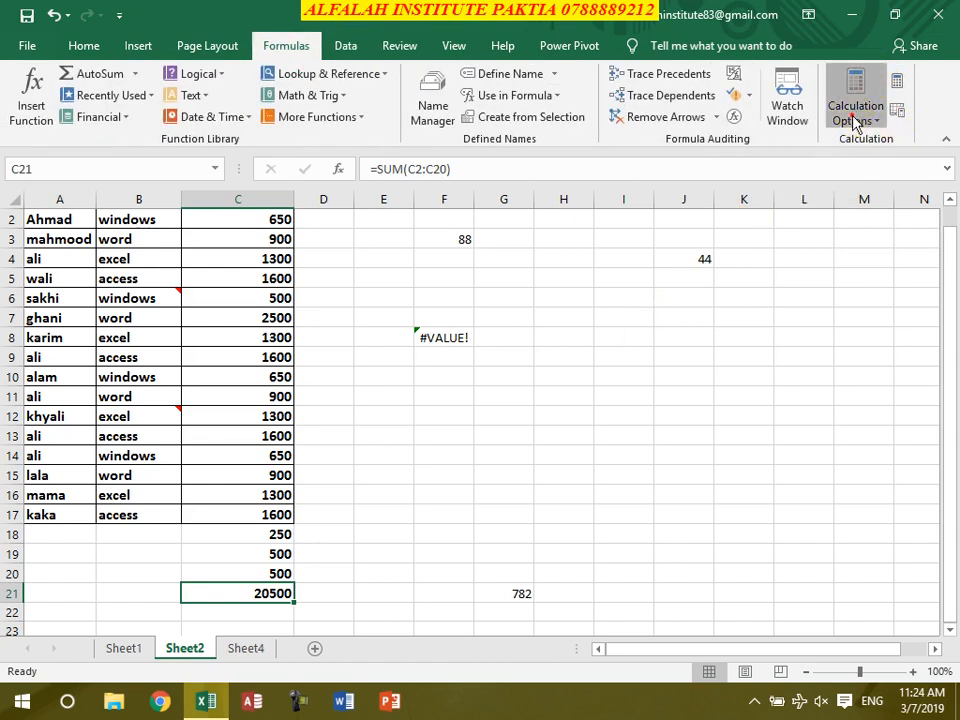
{"action": "left_click", "coordinate": [855, 121]}
{"action": "left_click", "coordinate": [800, 142]}
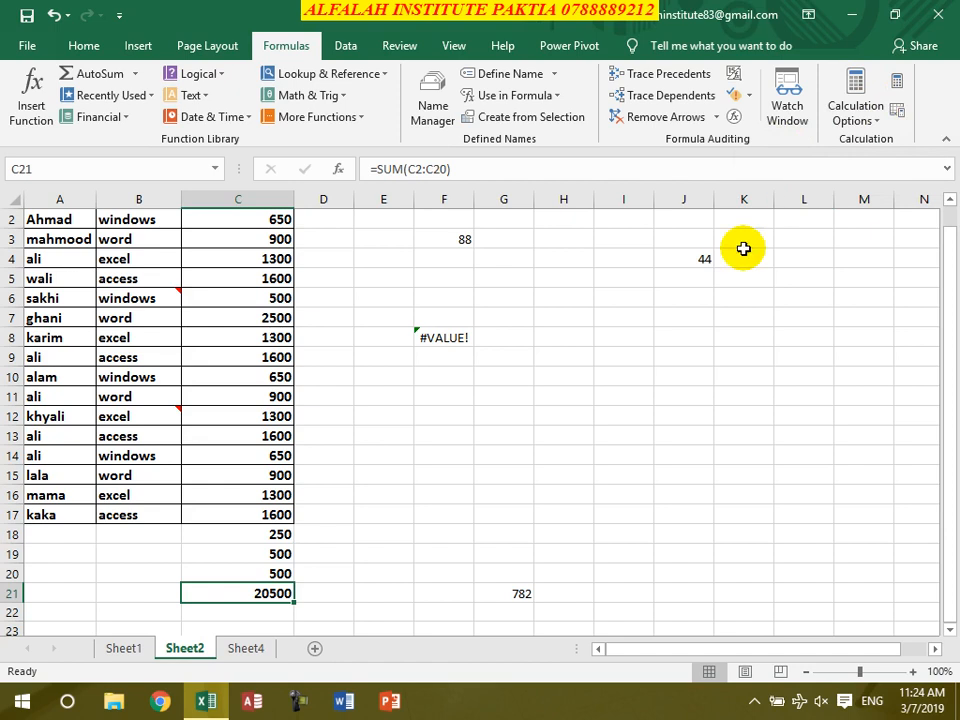
{"action": "left_click", "coordinate": [604, 339]}
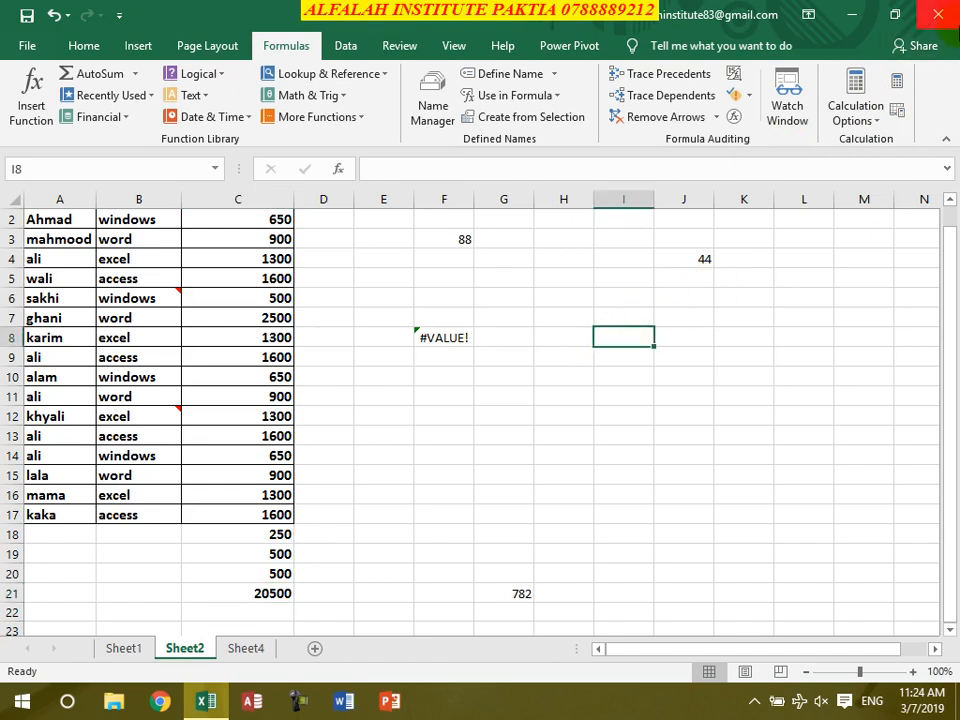
Close the practice workbook, open the excel functionss workbook from the desktop, and go to the start of its 24FORMULAS sheet.
{"action": "left_click", "coordinate": [945, 17]}
{"action": "left_click", "coordinate": [474, 369]}
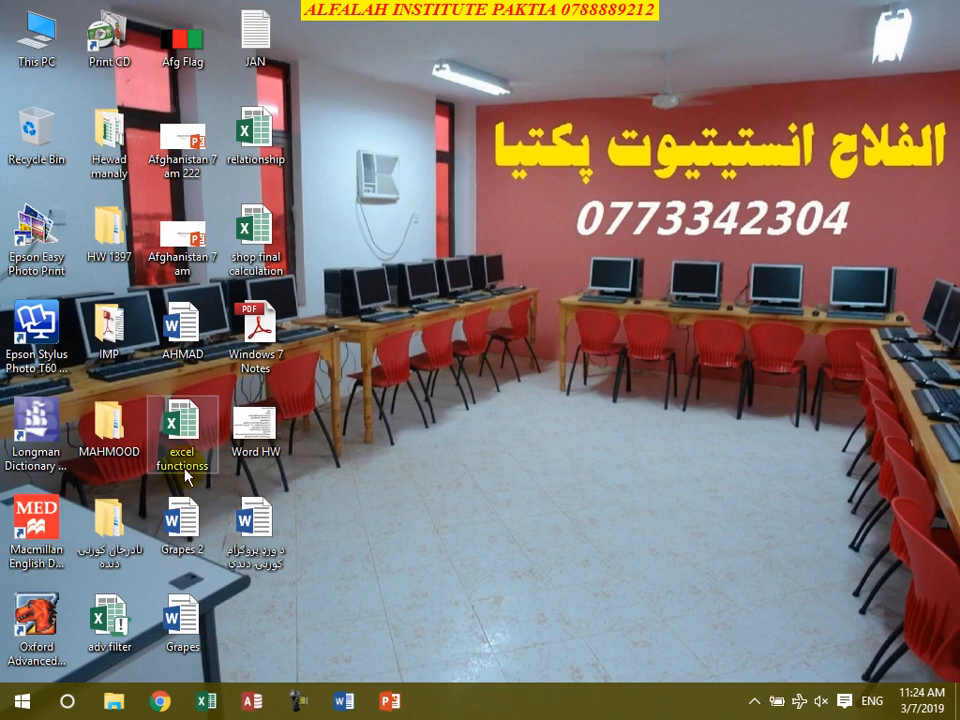
{"action": "double_click", "coordinate": [183, 455]}
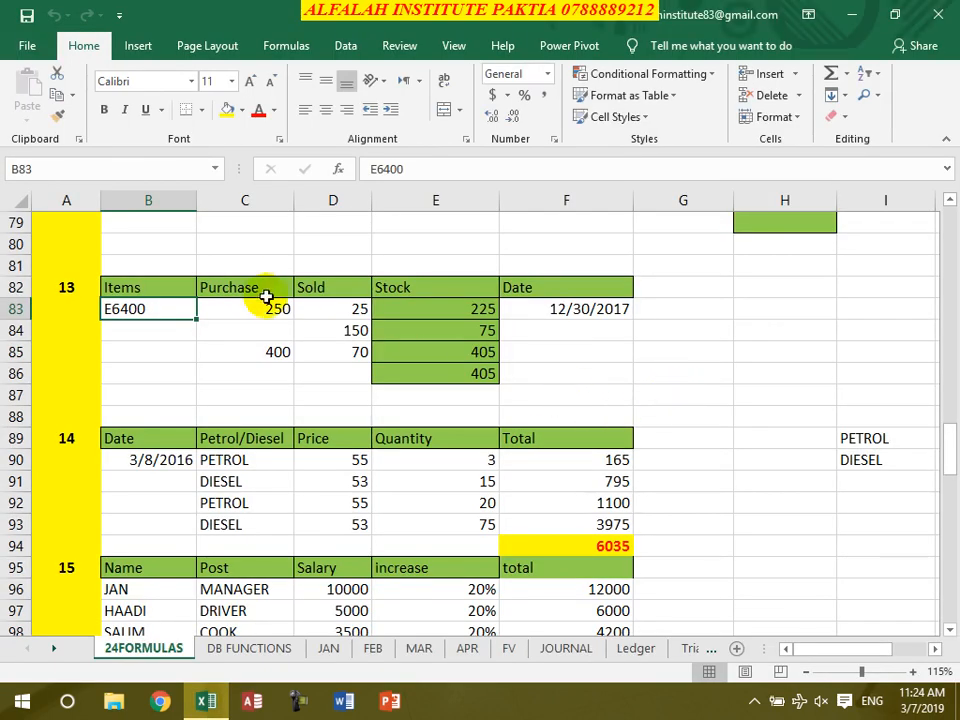
{"action": "scroll", "coordinate": [352, 330], "scroll_direction": "up", "scroll_amount": 14}
{"action": "scroll", "coordinate": [352, 330], "scroll_direction": "up", "scroll_amount": 12}
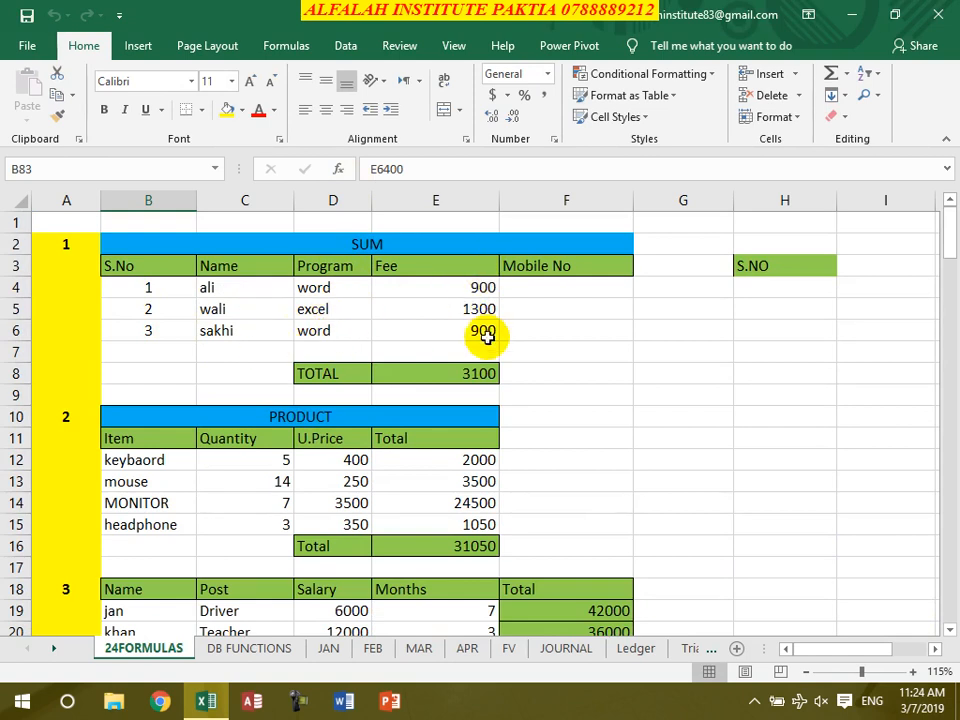
Re-enter the Fee total in E8 of the SUM example as a SUM of E4:E7.
{"action": "left_click", "coordinate": [456, 378]}
{"action": "type", "text": "=sum("}
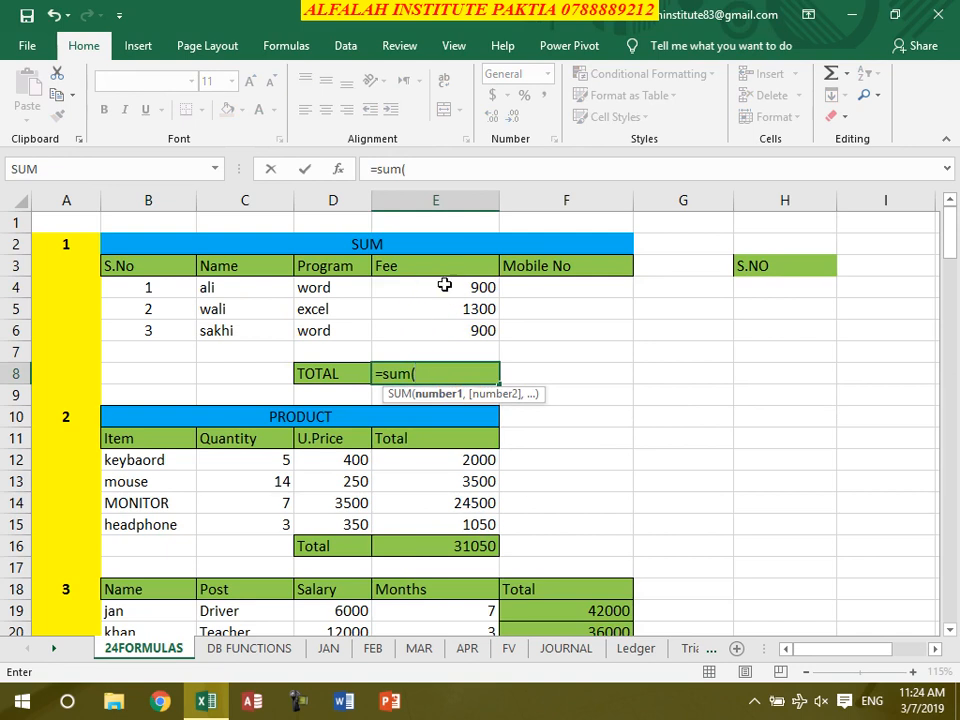
{"action": "left_click_drag", "start_coordinate": [444, 285], "coordinate": [455, 344]}
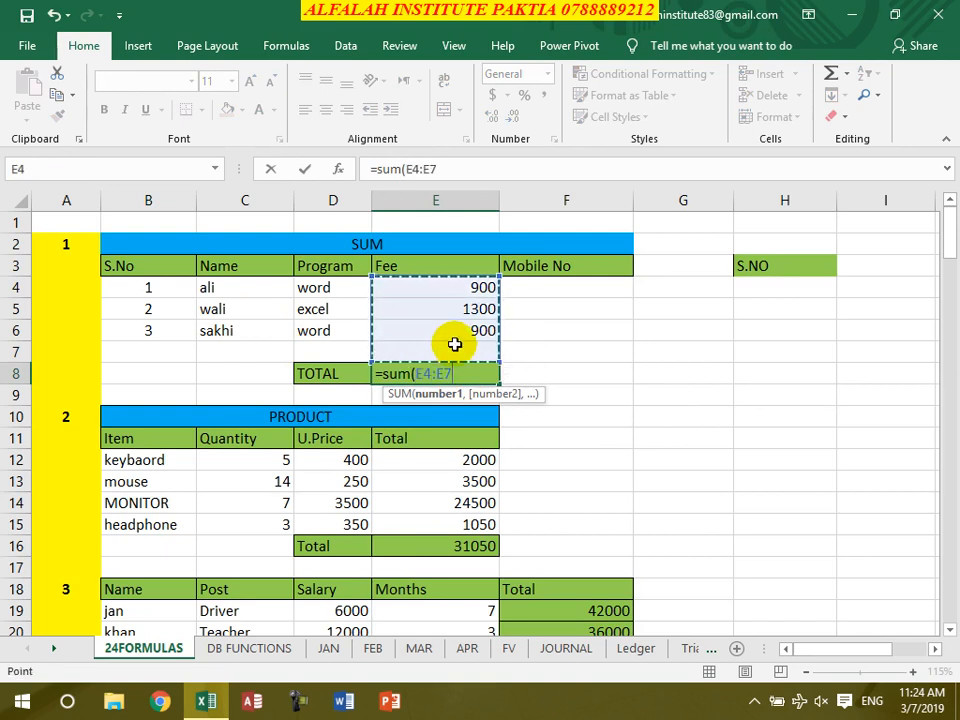
{"action": "key", "text": "Return"}
Clear the item totals in E12:E15 of the PRODUCT example.
{"action": "scroll", "coordinate": [367, 410], "scroll_direction": "down", "scroll_amount": 2}
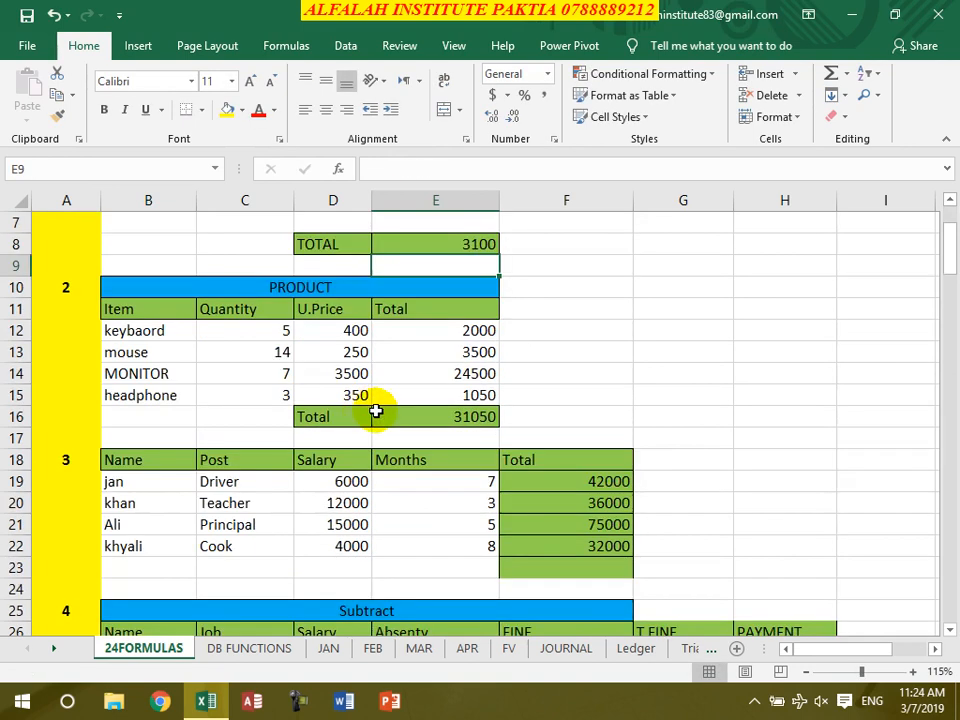
{"action": "left_click_drag", "start_coordinate": [441, 331], "coordinate": [450, 394]}
{"action": "key", "text": "Delete"}
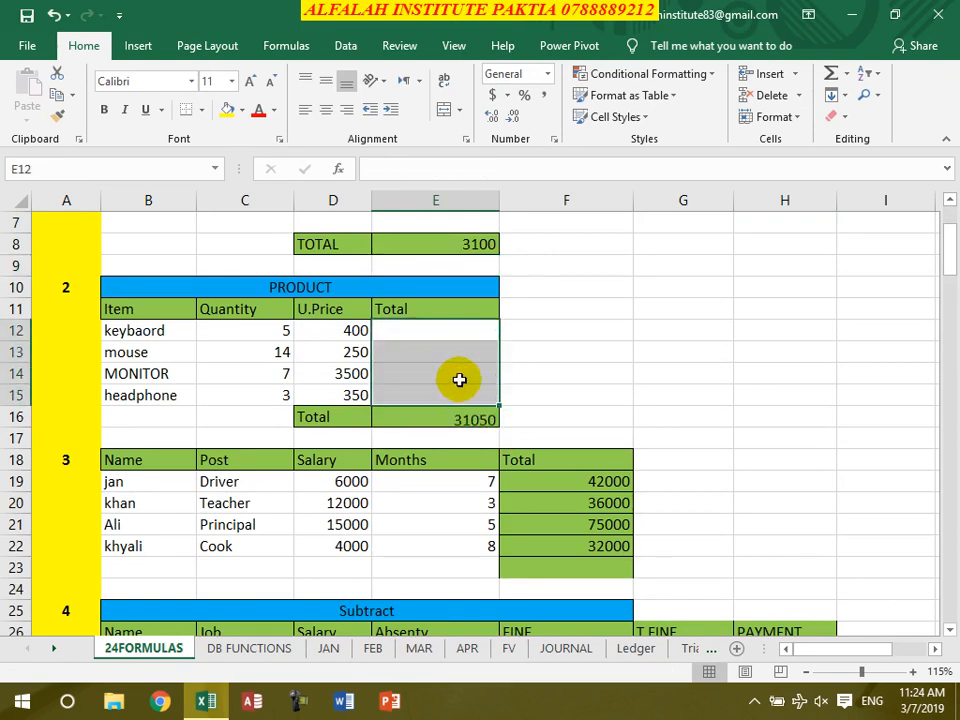
{"action": "left_click", "coordinate": [422, 373]}
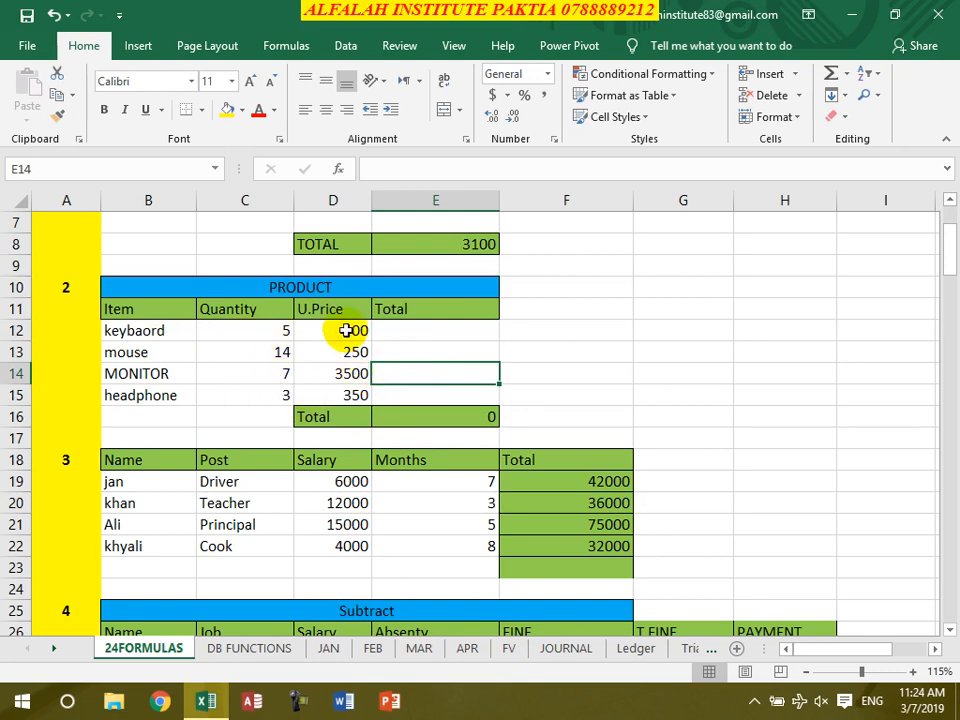
Calculate the keyboard total in E12 with =PRODUCT(C12:D12), fill it through E15, and select the grand total in E16.
{"action": "left_click", "coordinate": [441, 331]}
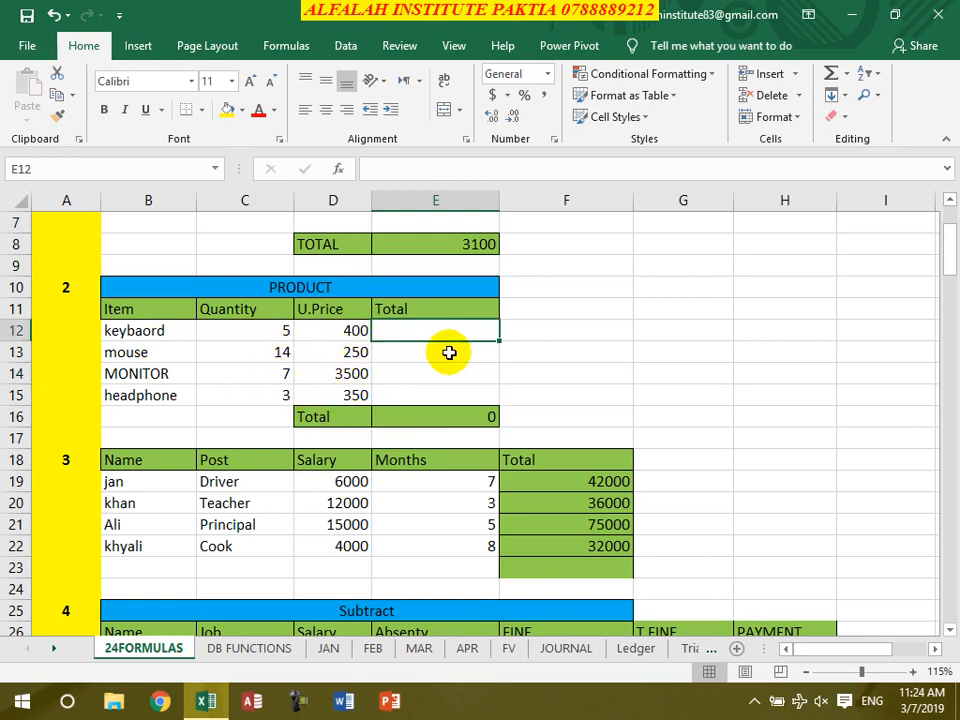
{"action": "type", "text": "="}
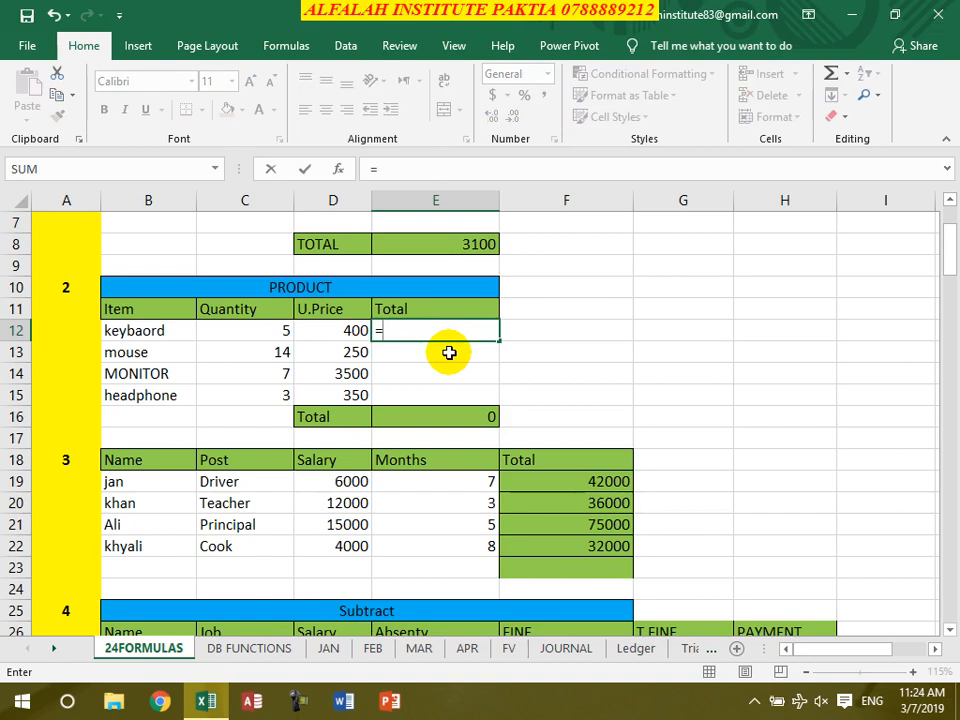
{"action": "type", "text": "product("}
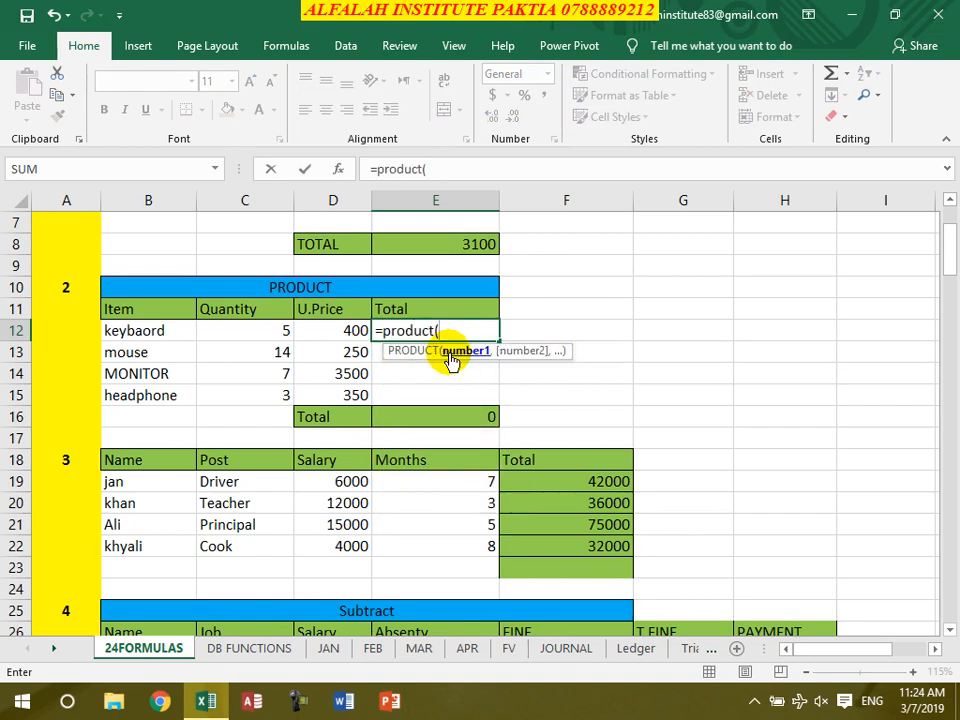
{"action": "left_click", "coordinate": [259, 331]}
{"action": "left_click_drag", "start_coordinate": [277, 331], "coordinate": [306, 330]}
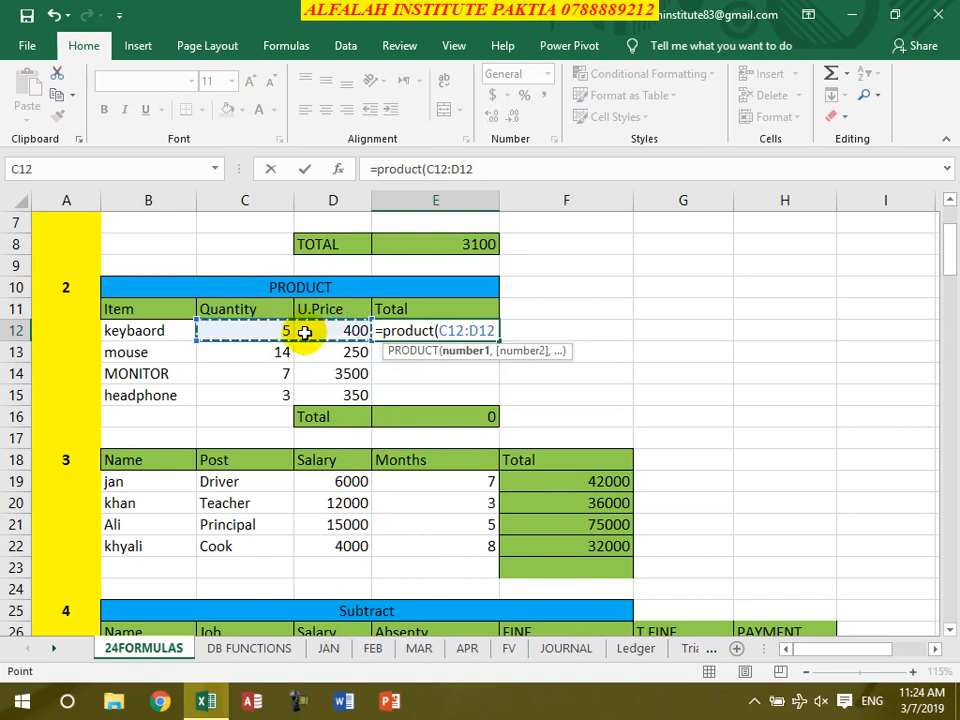
{"action": "type", "text": ")"}
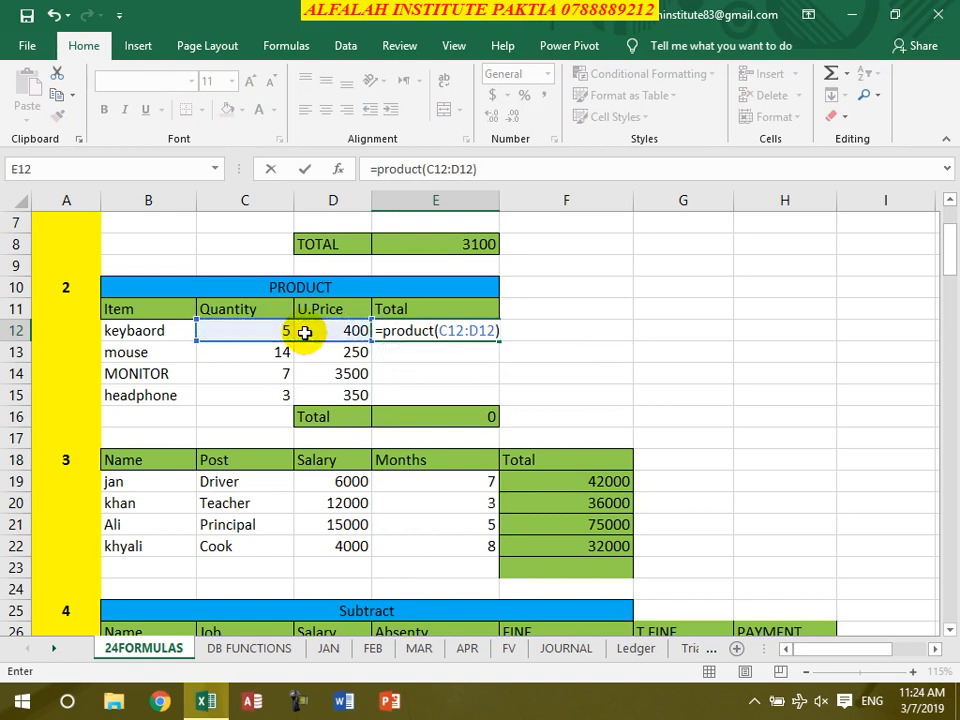
{"action": "key", "text": "Return"}
{"action": "left_click", "coordinate": [435, 329]}
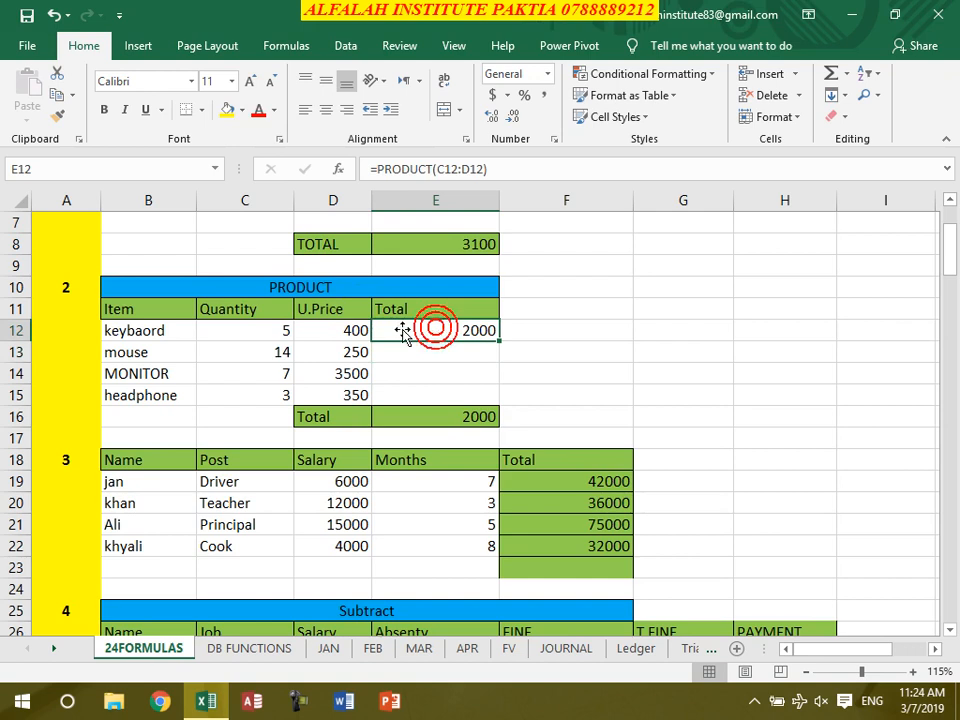
{"action": "left_click_drag", "start_coordinate": [499, 342], "coordinate": [490, 400]}
{"action": "left_click", "coordinate": [469, 423]}
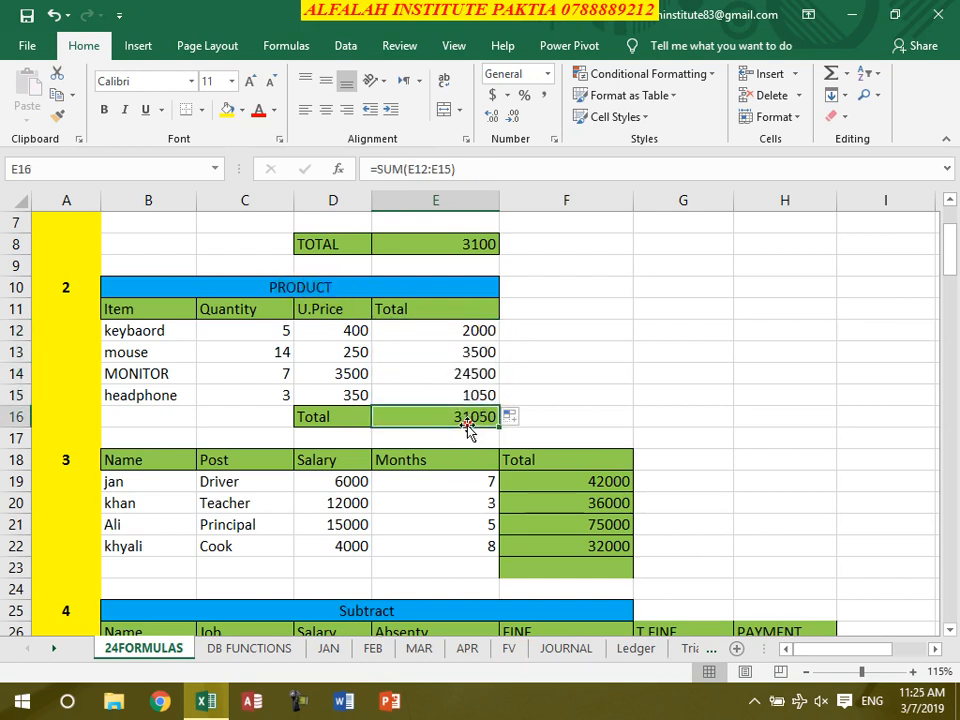
Clear the salary totals in F19:F22 of example 3.
{"action": "scroll", "coordinate": [744, 427], "scroll_direction": "down", "scroll_amount": 2}
{"action": "left_click_drag", "start_coordinate": [534, 356], "coordinate": [604, 416]}
{"action": "key", "text": "Delete"}
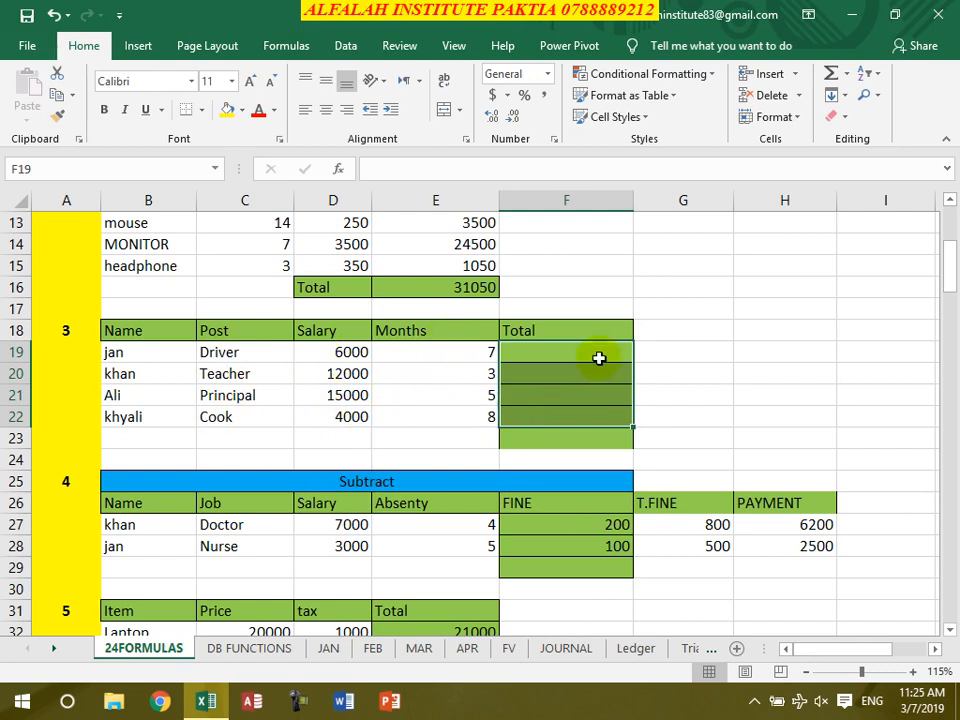
Multiply salary by months in F19 with =D19*E19 and fill the formula through F22.
{"action": "left_click", "coordinate": [565, 352]}
{"action": "type", "text": "="}
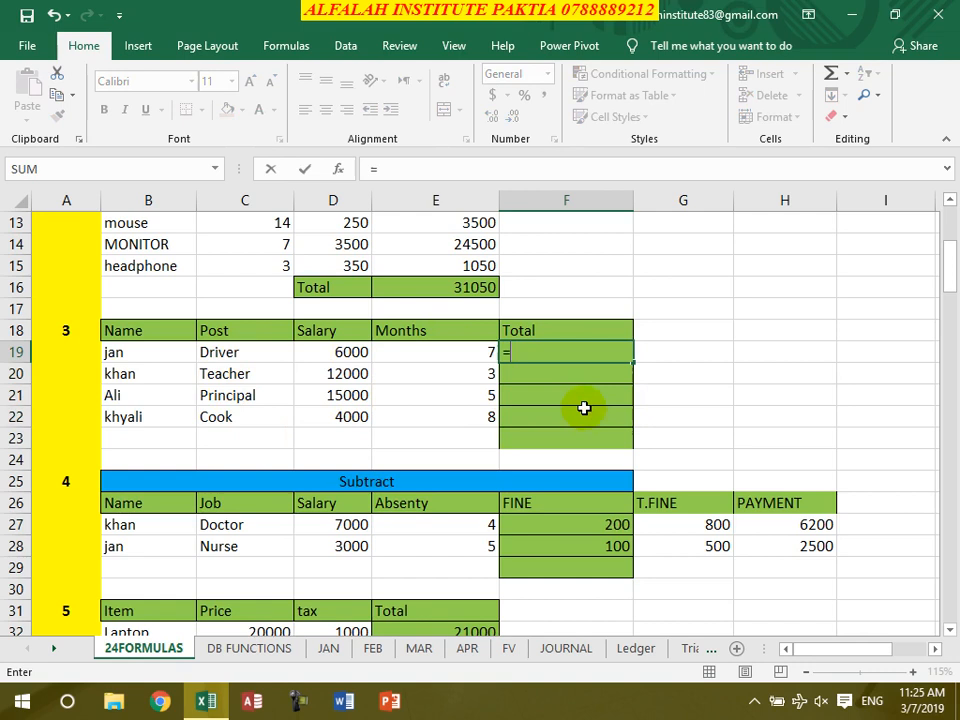
{"action": "left_click", "coordinate": [333, 352]}
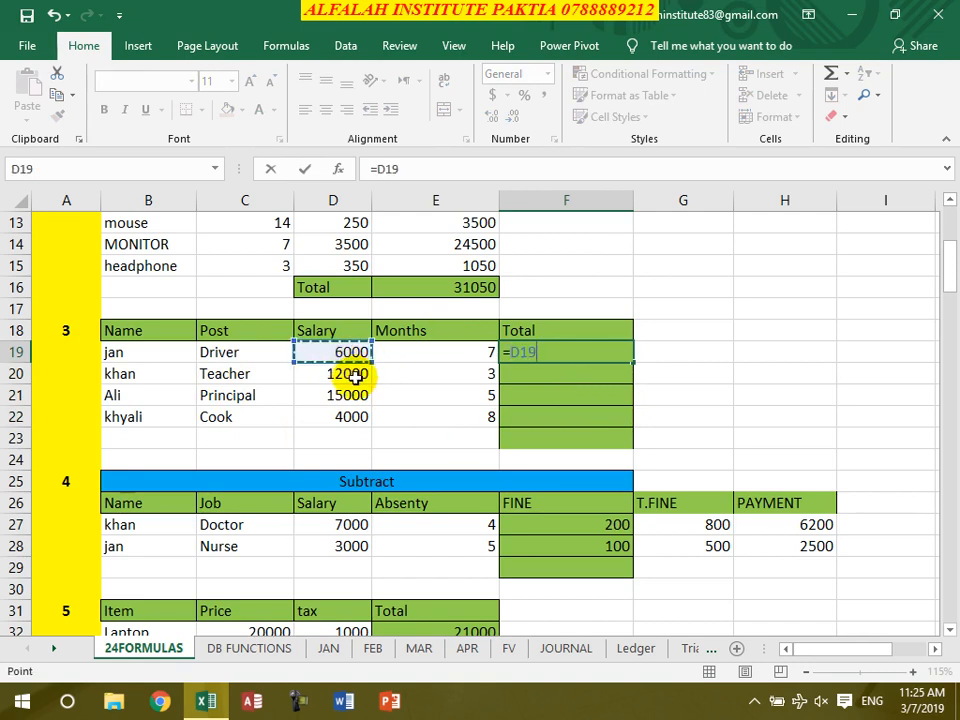
{"action": "type", "text": "*"}
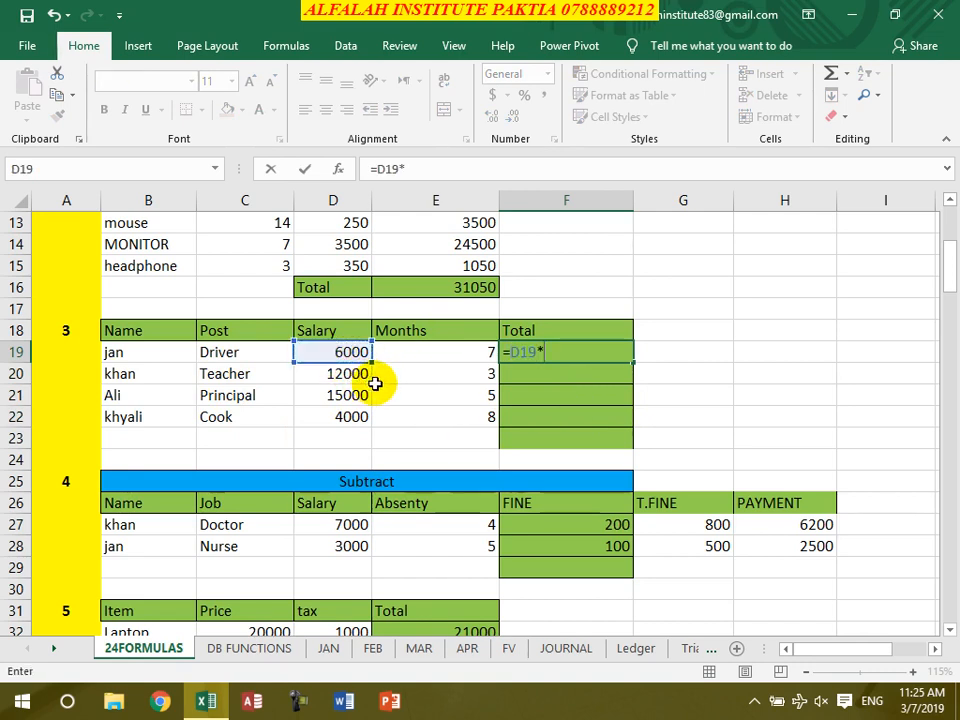
{"action": "left_click", "coordinate": [452, 360]}
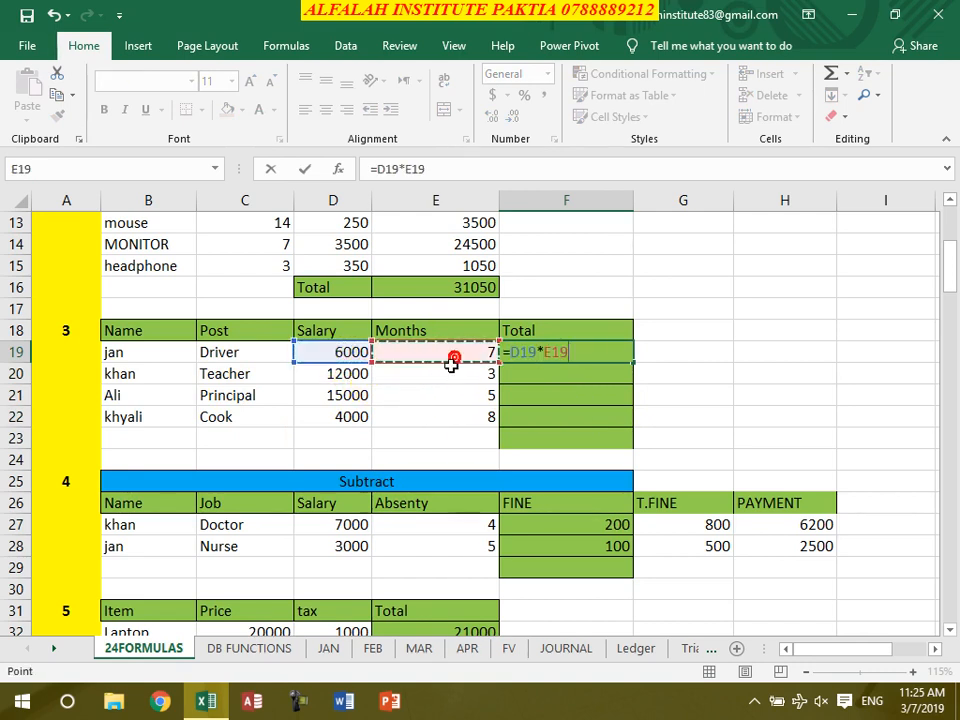
{"action": "key", "text": "Return"}
{"action": "left_click", "coordinate": [596, 345]}
{"action": "double_click", "coordinate": [634, 363]}
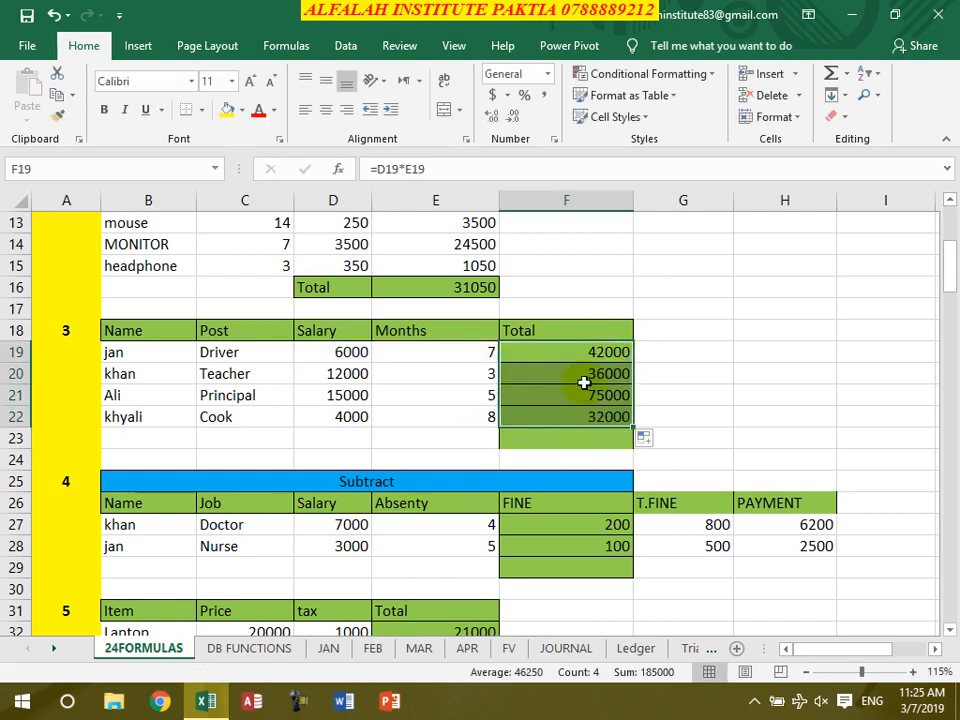
Clear the T.FINE and PAYMENT results in G27:H28 of the Subtract example.
{"action": "scroll", "coordinate": [584, 430], "scroll_direction": "down", "scroll_amount": 3}
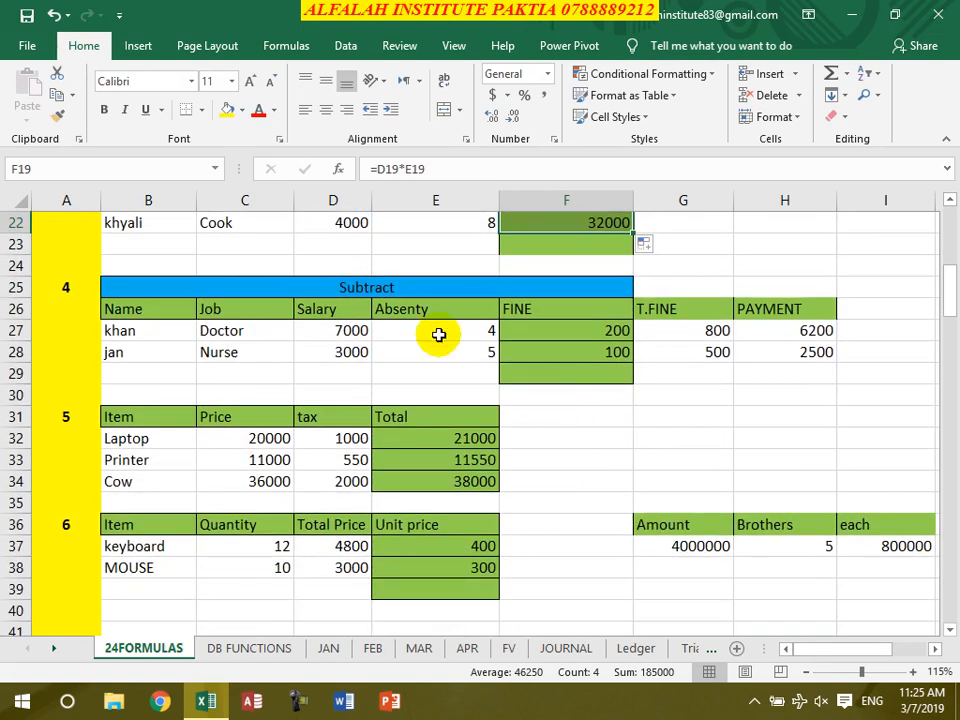
{"action": "left_click_drag", "start_coordinate": [697, 333], "coordinate": [754, 355]}
{"action": "key", "text": "Delete"}
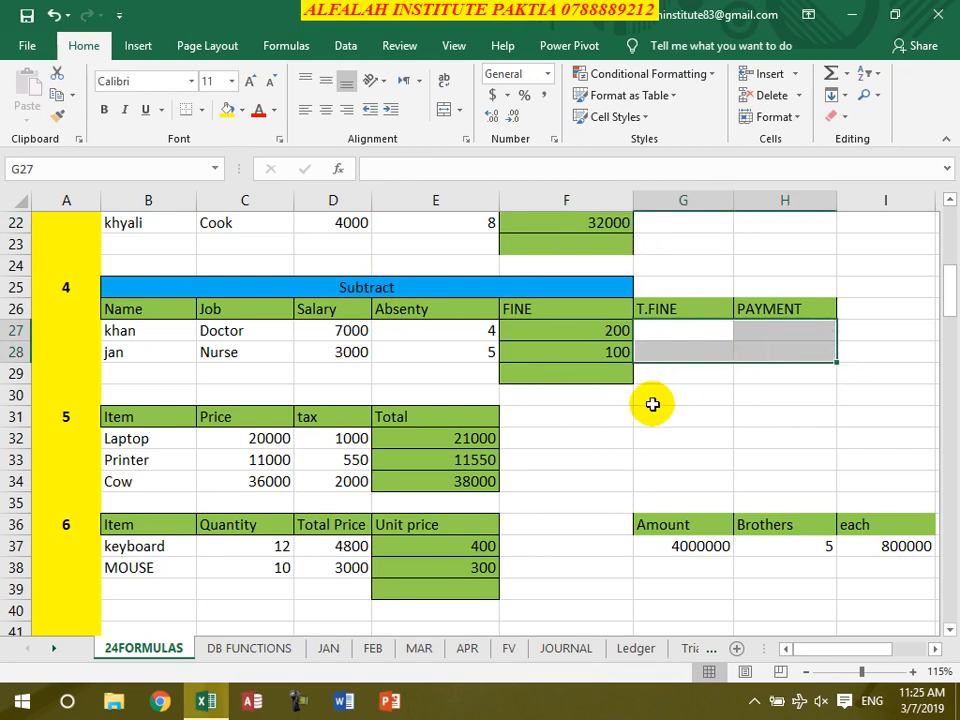
{"action": "left_click", "coordinate": [648, 416]}
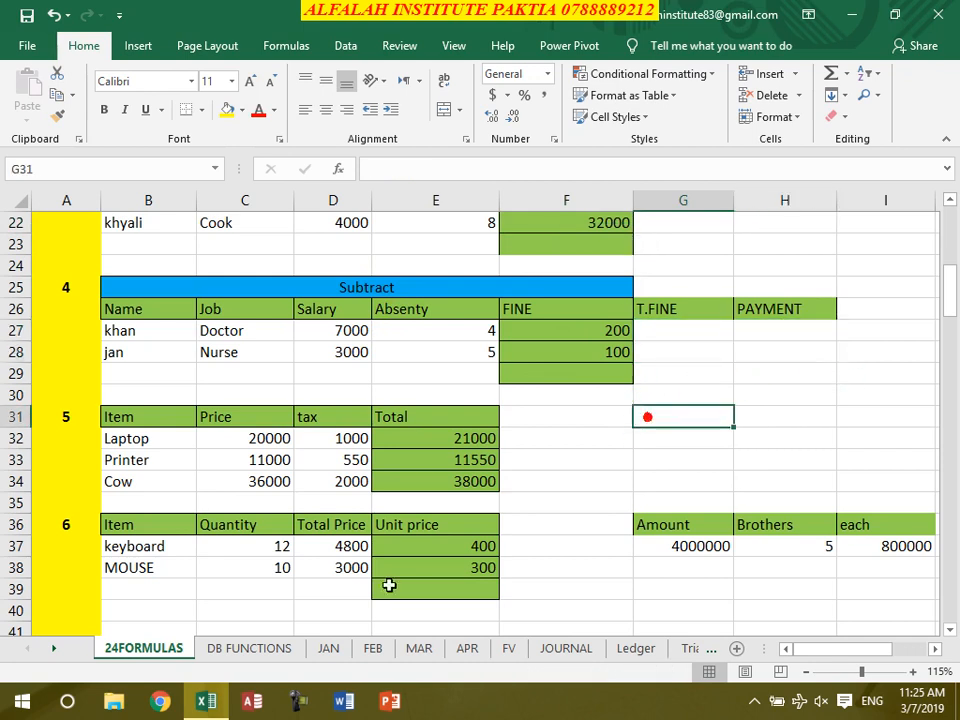
Examine the job, salary, absence and fine entries for both employees in the Subtract example.
{"action": "left_click", "coordinate": [218, 354]}
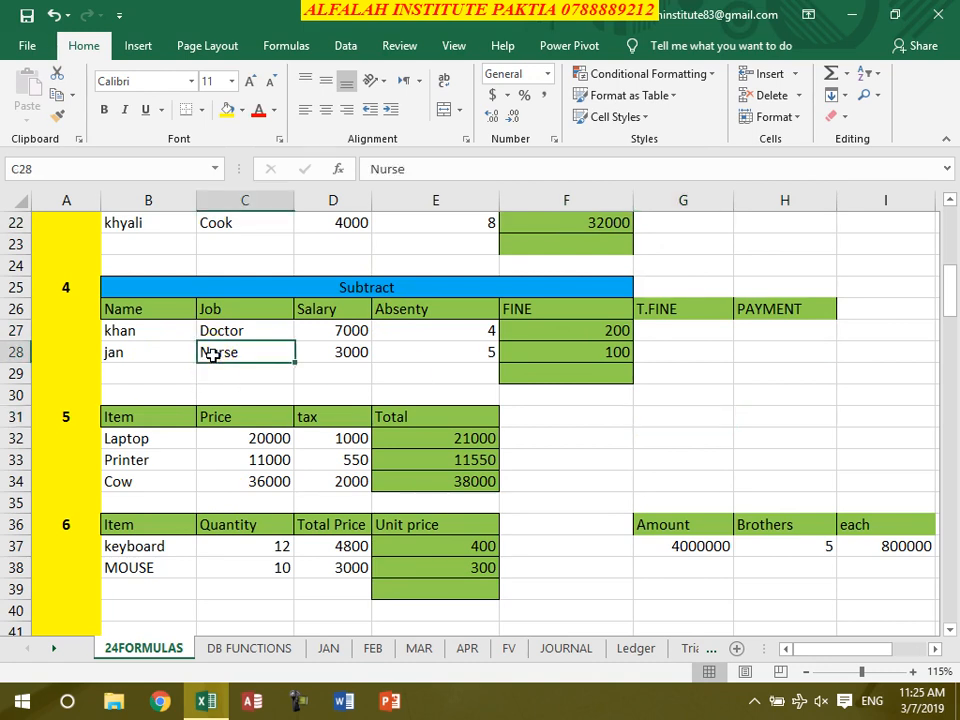
{"action": "left_click", "coordinate": [325, 333]}
{"action": "left_click", "coordinate": [330, 354]}
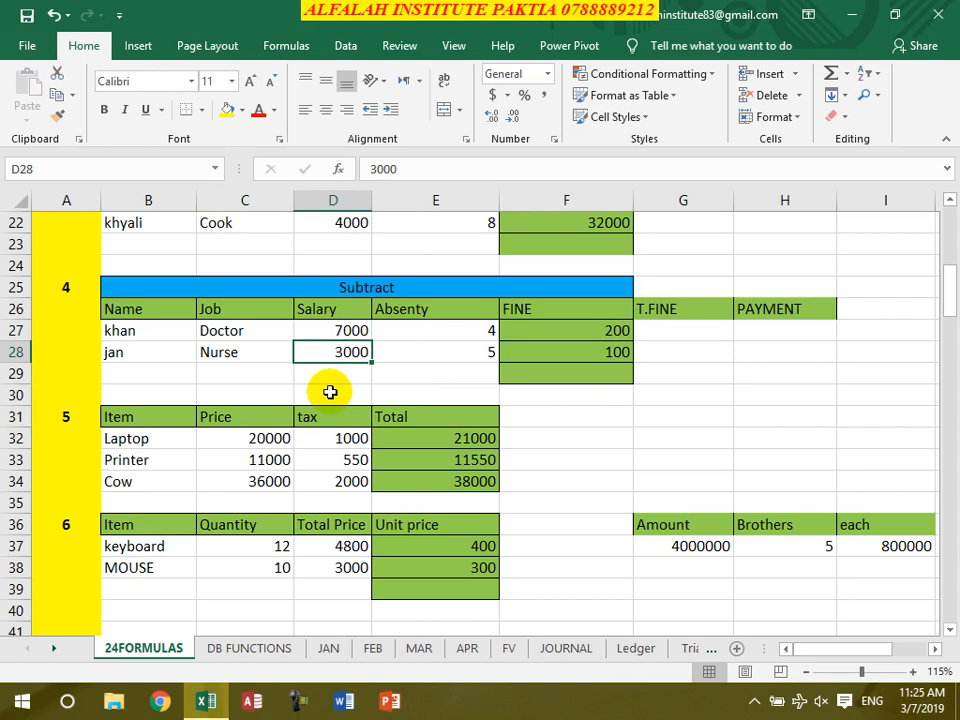
{"action": "left_click", "coordinate": [467, 333]}
{"action": "left_click", "coordinate": [483, 355]}
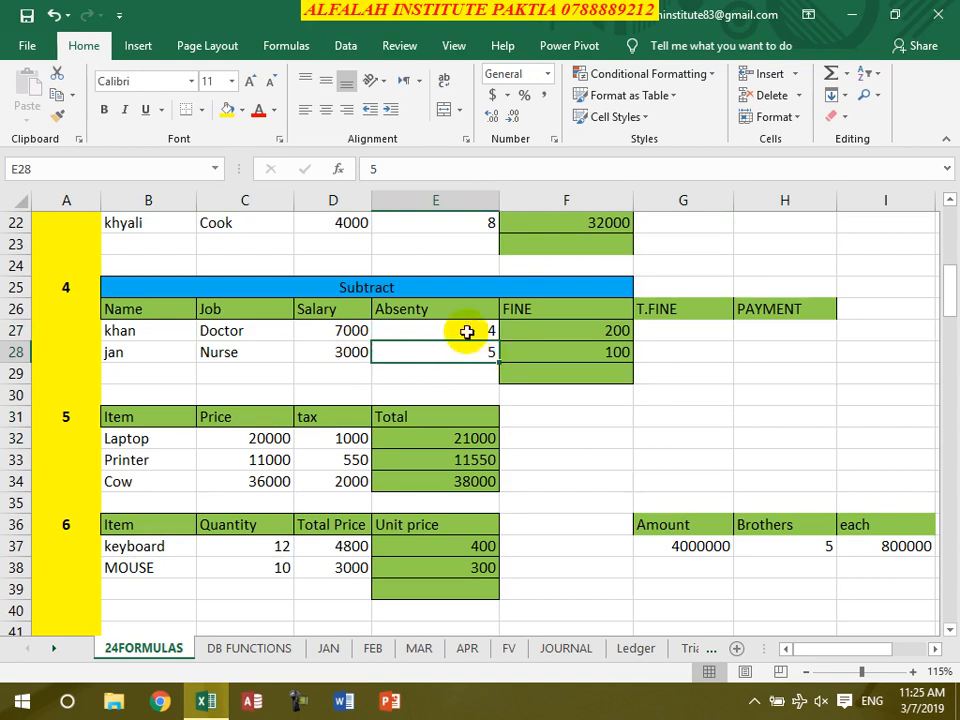
{"action": "left_click", "coordinate": [466, 331]}
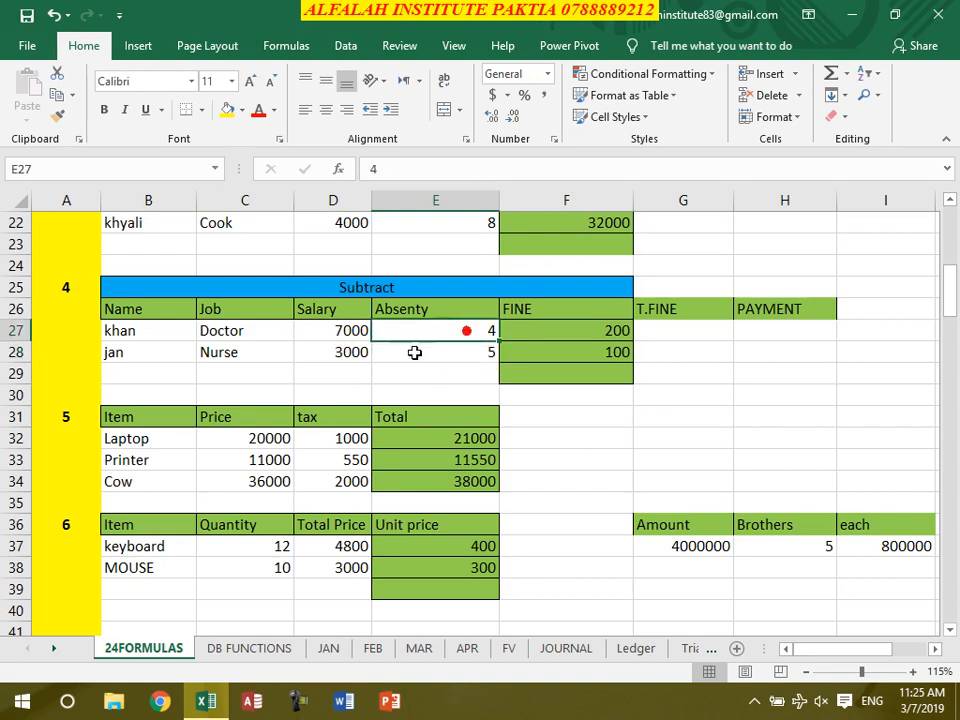
{"action": "left_click", "coordinate": [577, 332]}
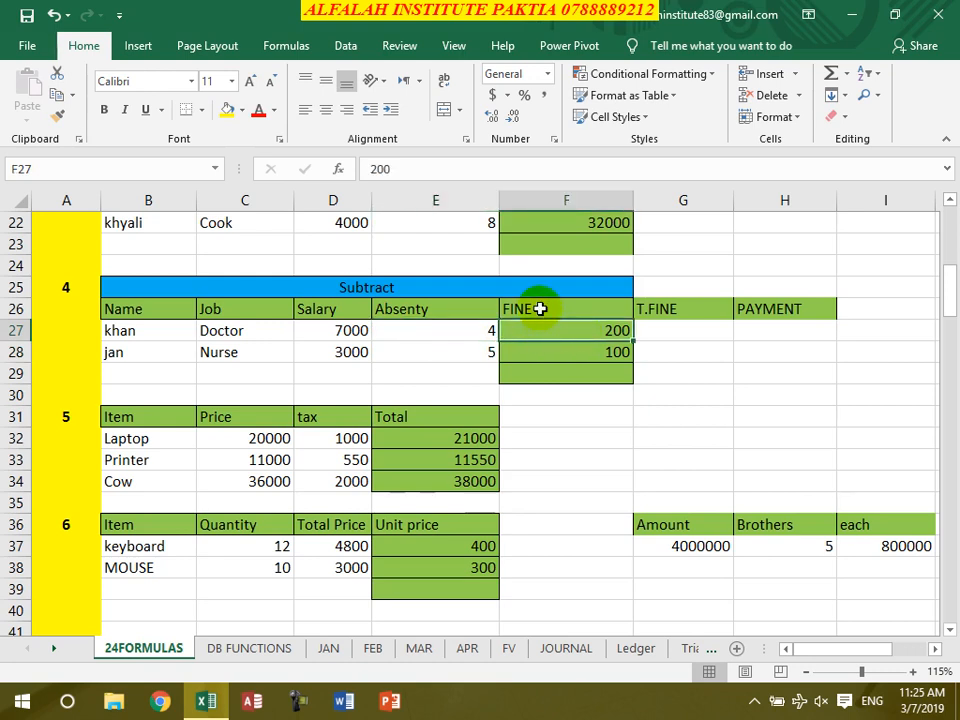
{"action": "left_click", "coordinate": [568, 358]}
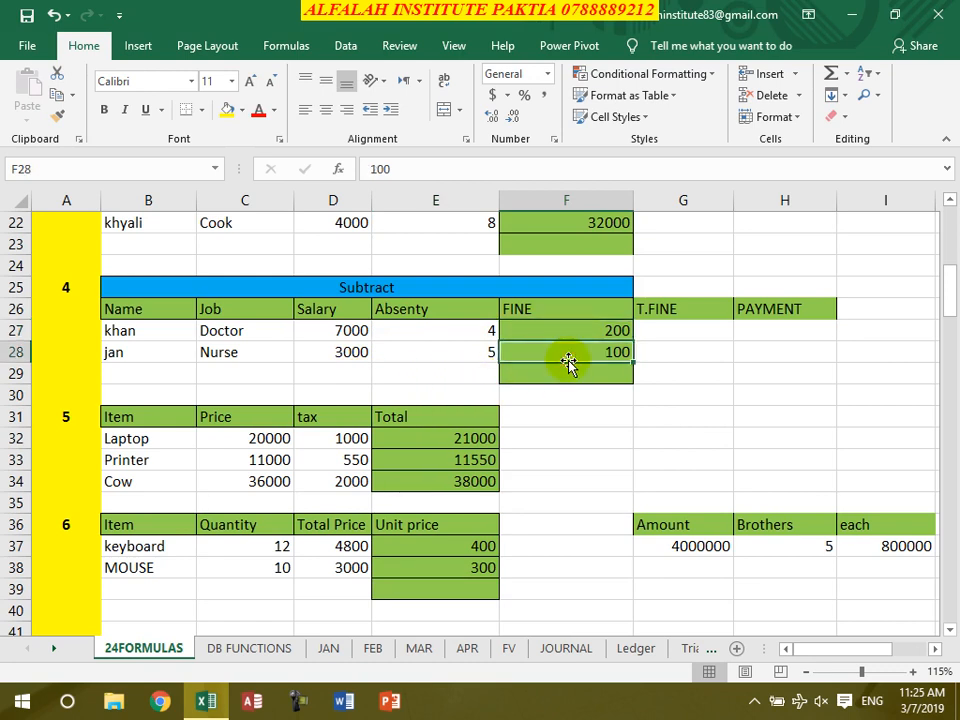
Calculate the total fine in G27 with =E27*F27 and fill the formula down to G28.
{"action": "left_click", "coordinate": [667, 330]}
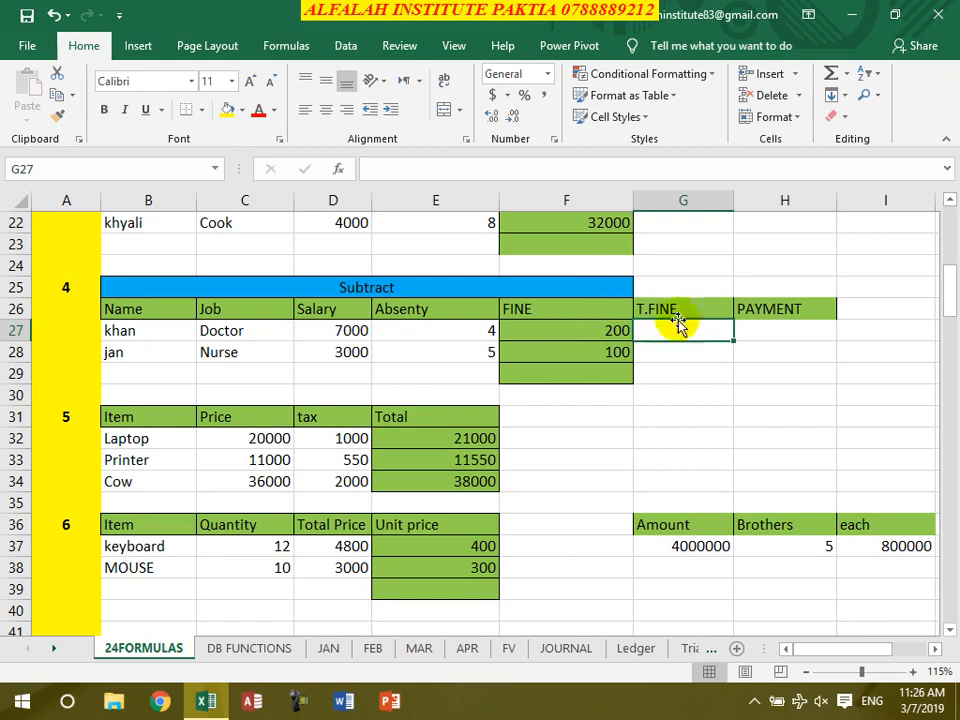
{"action": "type", "text": "="}
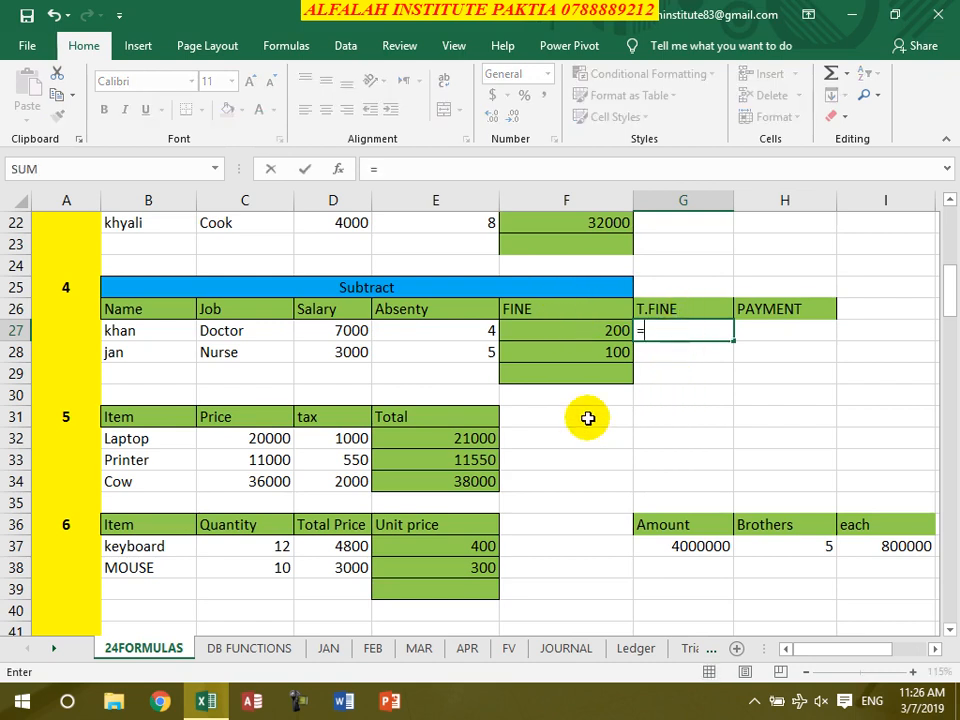
{"action": "left_click", "coordinate": [454, 338]}
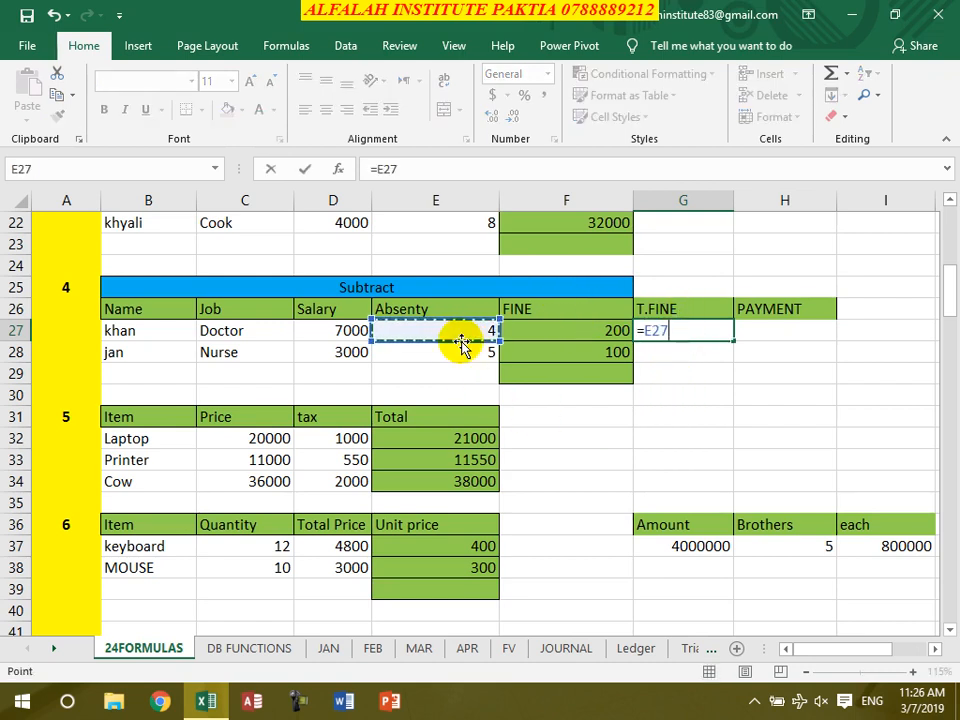
{"action": "type", "text": "*"}
{"action": "left_click", "coordinate": [576, 334]}
{"action": "key", "text": "Return"}
{"action": "left_click", "coordinate": [694, 337]}
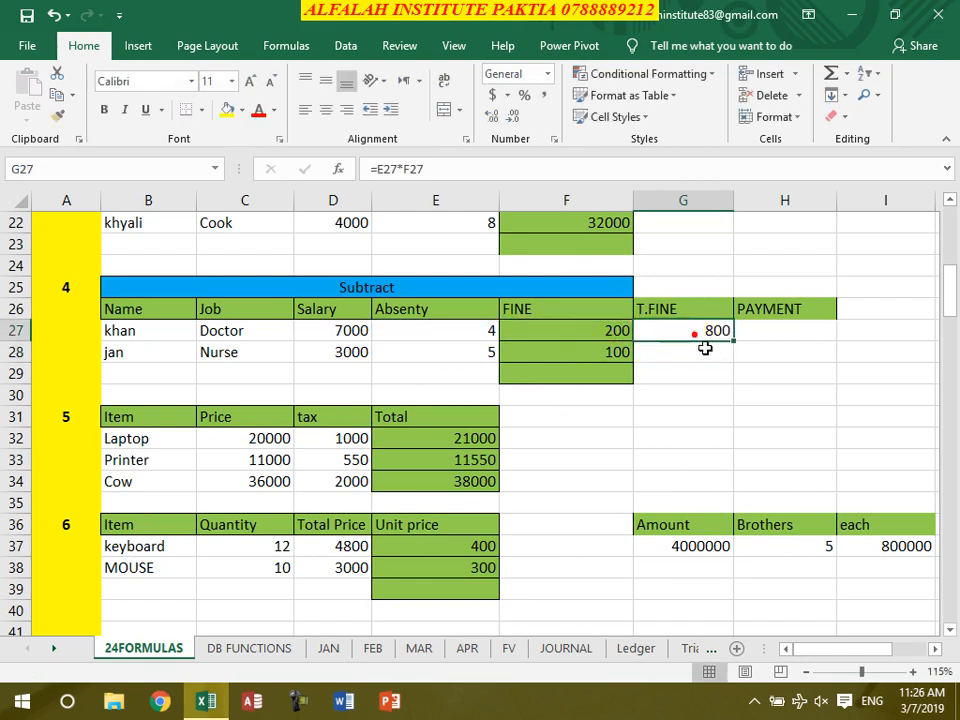
{"action": "left_click_drag", "start_coordinate": [733, 341], "coordinate": [733, 360]}
Calculate the payment in H27 with =D27-G27 and fill the formula down to H28.
{"action": "left_click", "coordinate": [796, 340]}
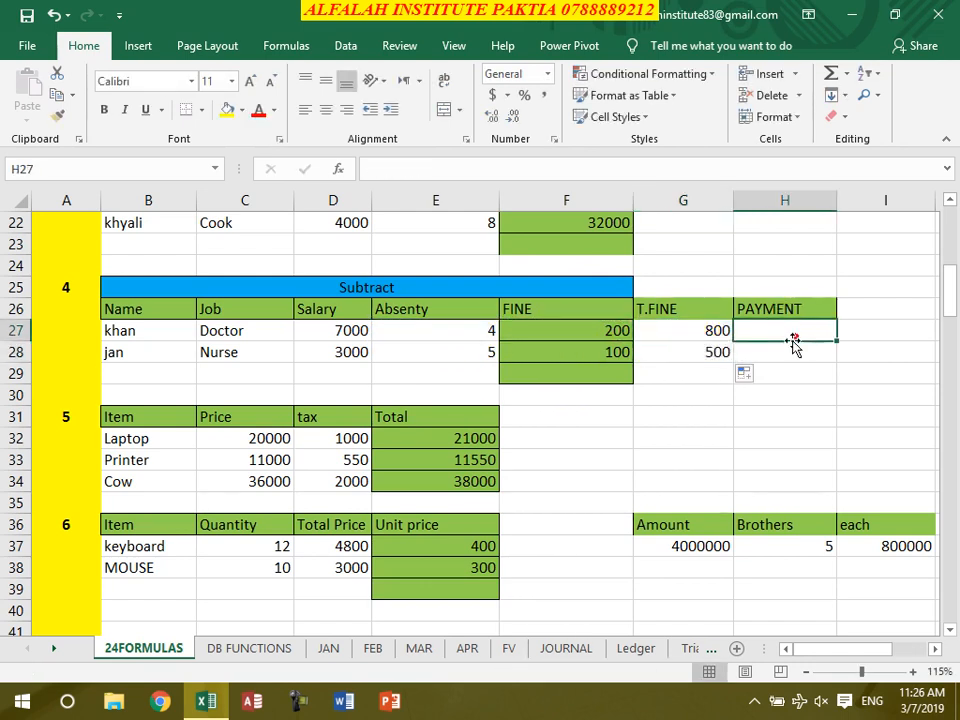
{"action": "type", "text": "="}
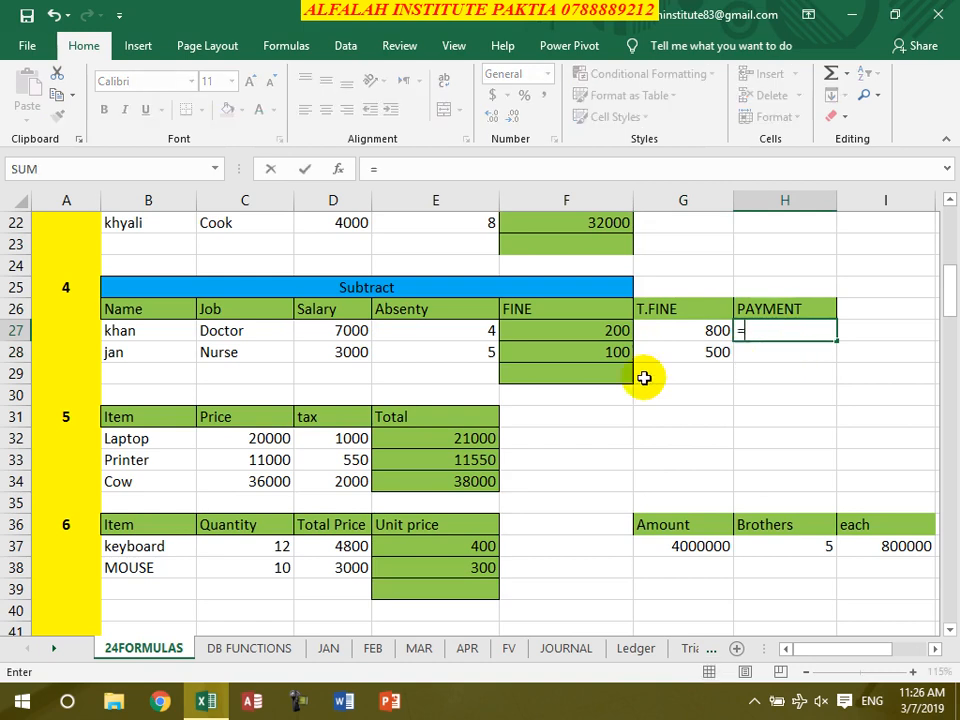
{"action": "left_click", "coordinate": [366, 333]}
{"action": "type", "text": "-"}
{"action": "left_click", "coordinate": [688, 330]}
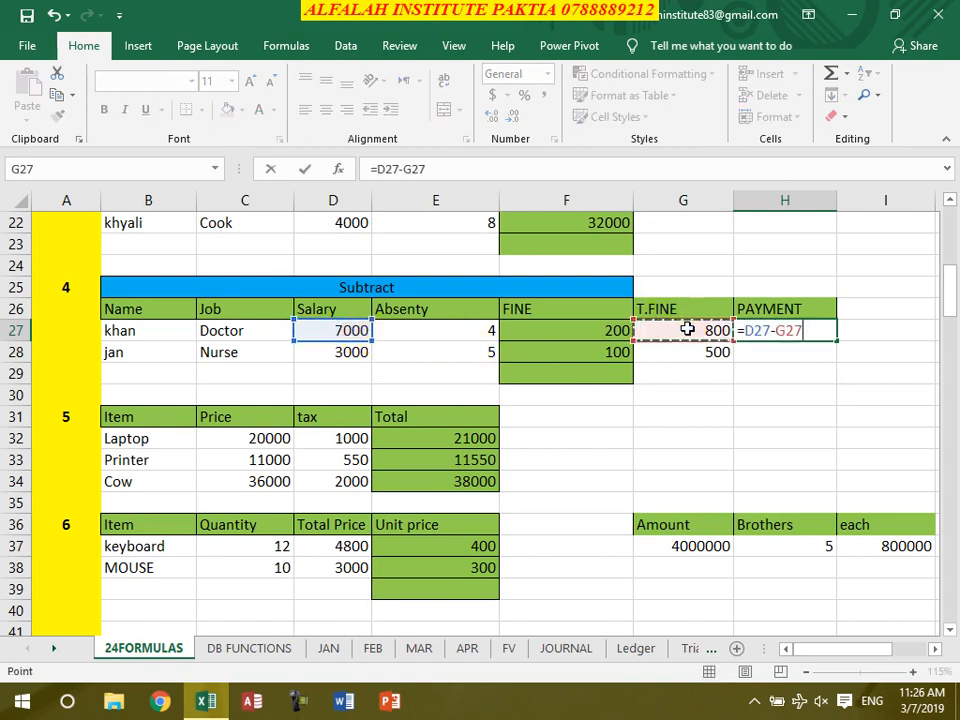
{"action": "key", "text": "Return"}
{"action": "left_click", "coordinate": [790, 332]}
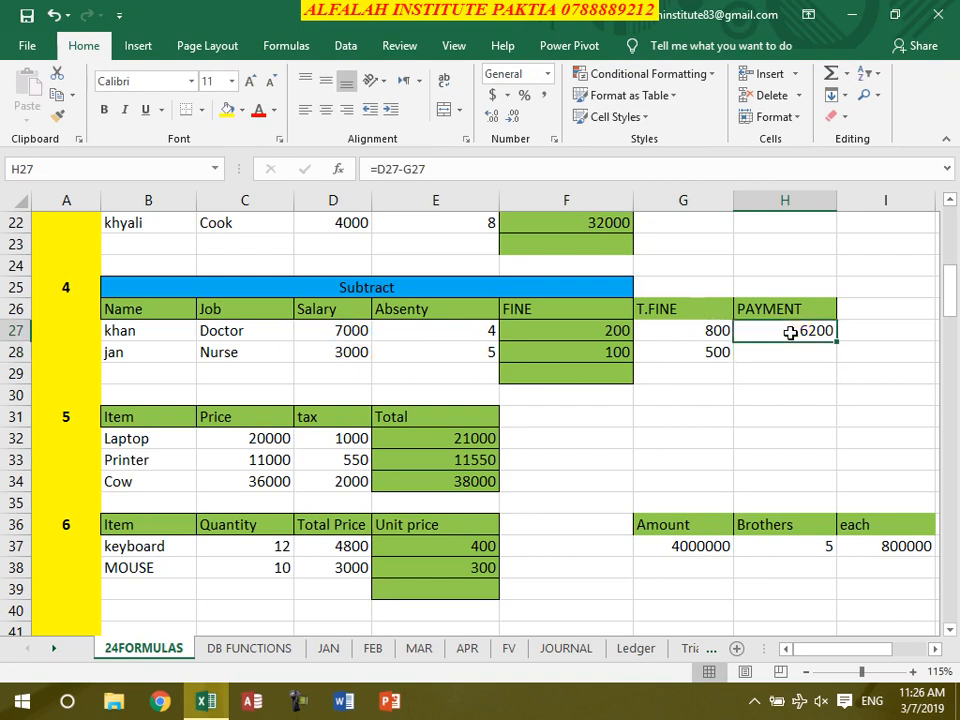
{"action": "left_click_drag", "start_coordinate": [837, 340], "coordinate": [840, 356]}
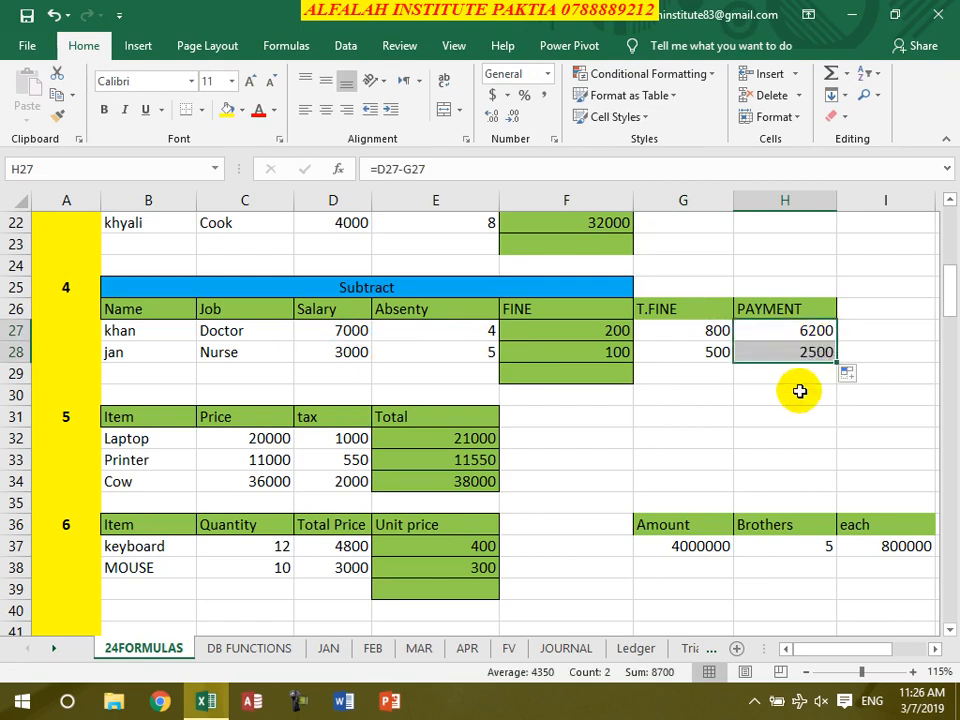
Clear the Total results in E32:E34 of example 5.
{"action": "scroll", "coordinate": [530, 419], "scroll_direction": "down", "scroll_amount": 2}
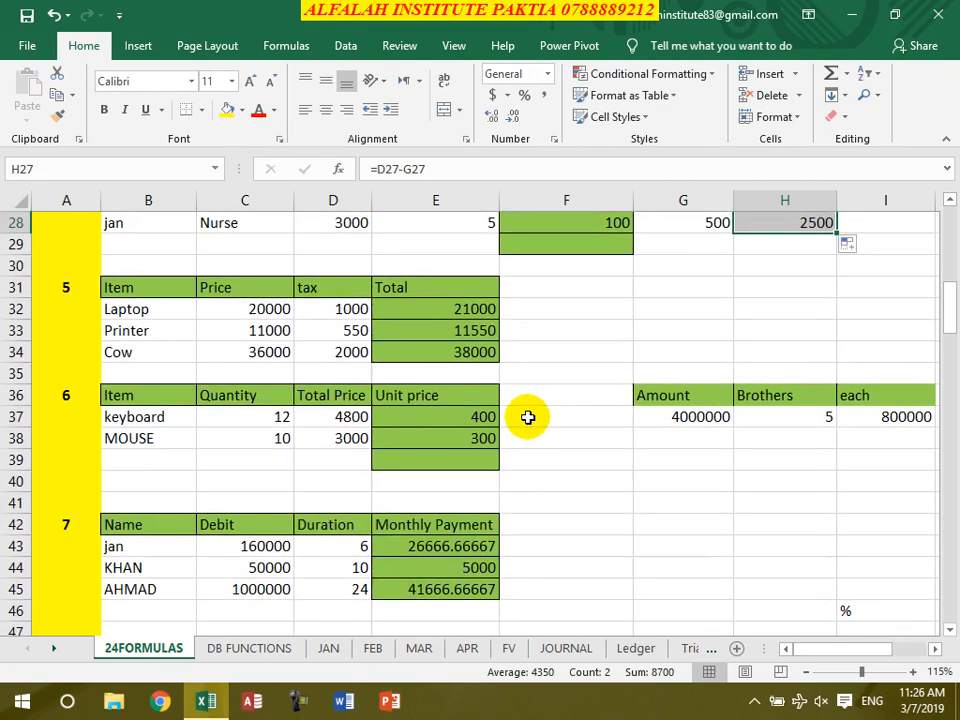
{"action": "left_click_drag", "start_coordinate": [435, 308], "coordinate": [437, 347]}
{"action": "key", "text": "Delete"}
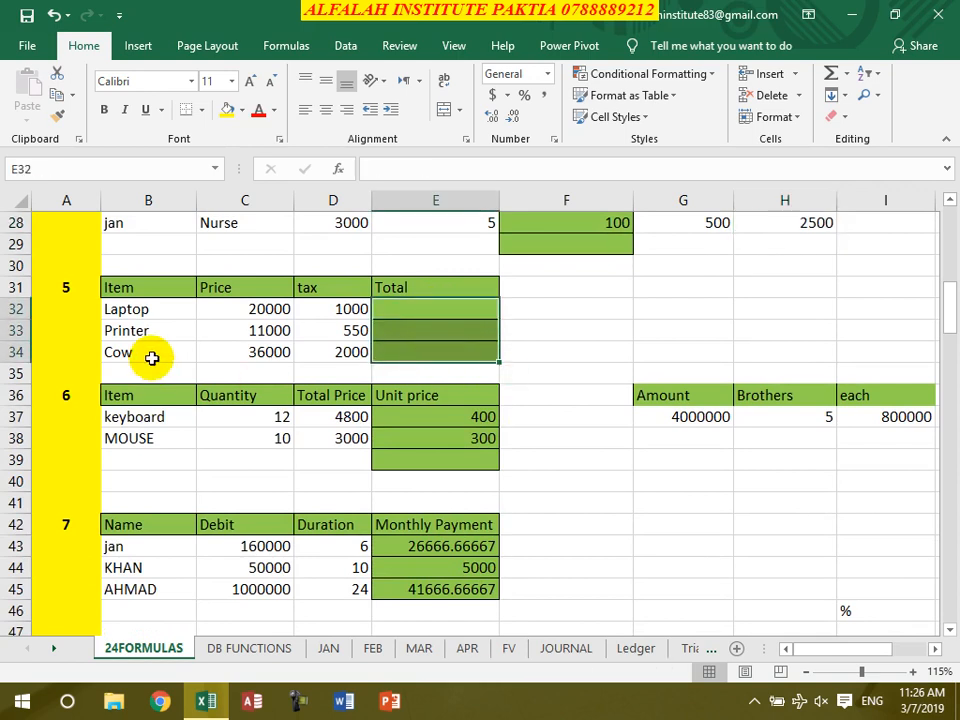
Examine the price and tax entries for the laptop, printer and cow in example 5.
{"action": "left_click", "coordinate": [144, 312]}
{"action": "left_click", "coordinate": [276, 308]}
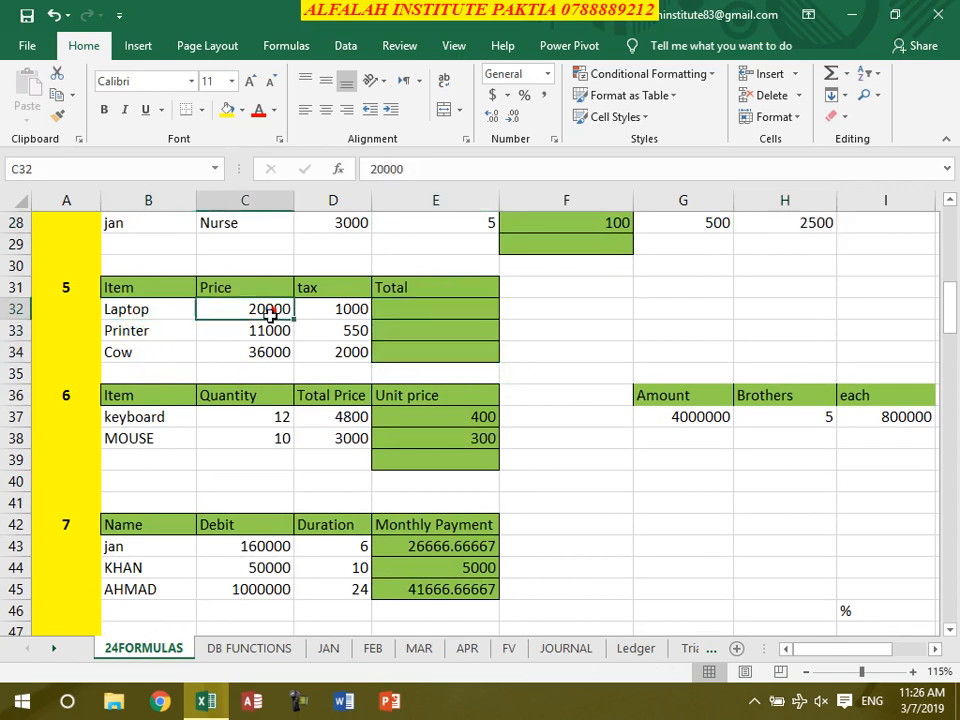
{"action": "left_click", "coordinate": [349, 305]}
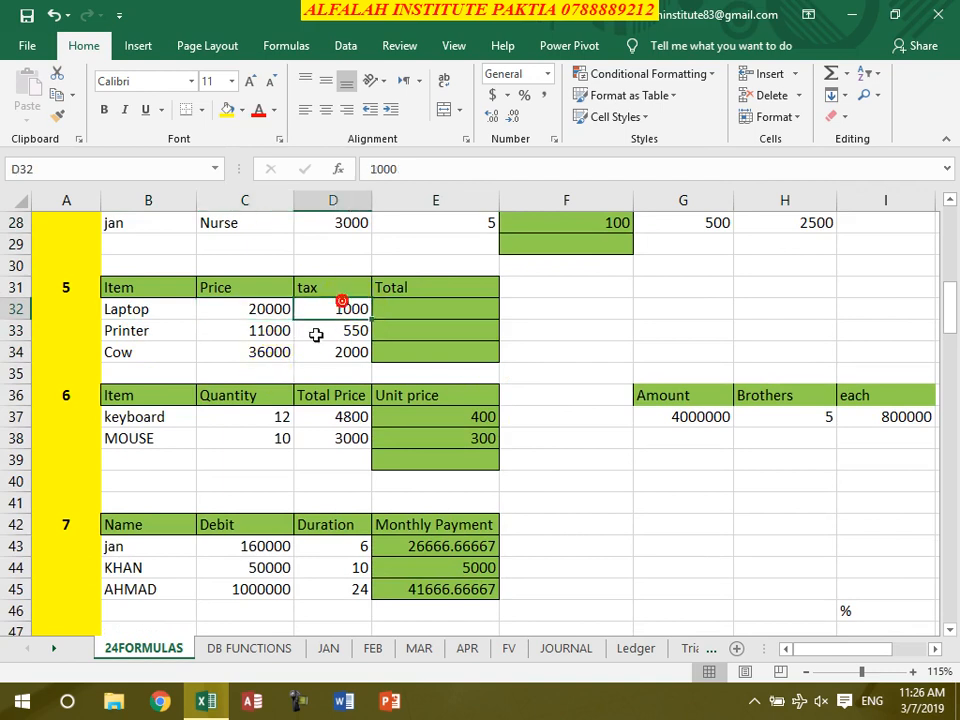
{"action": "left_click", "coordinate": [152, 329]}
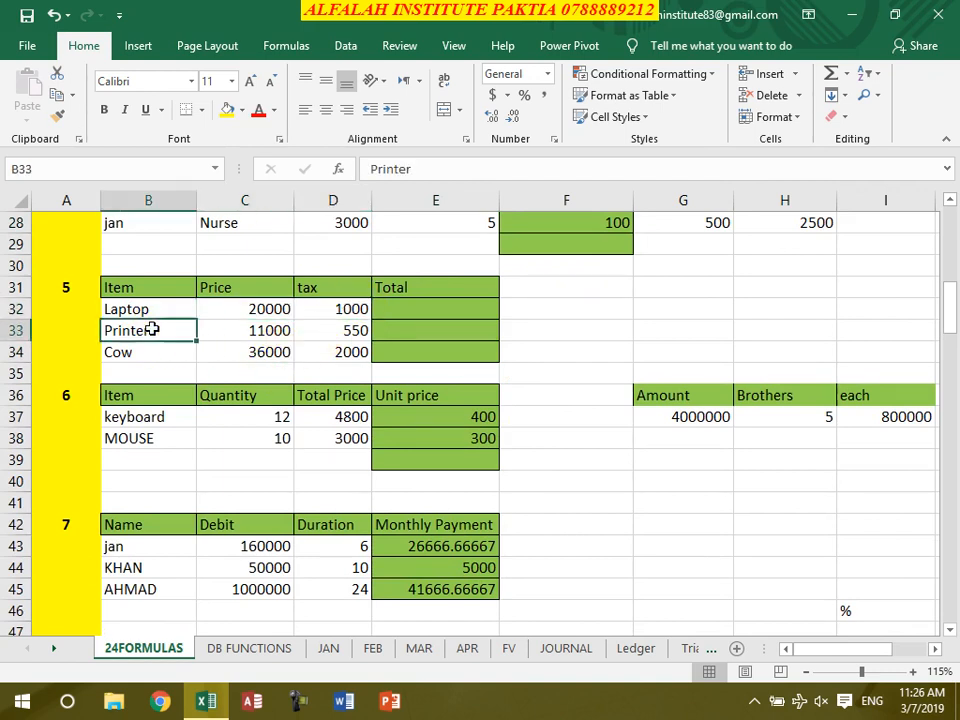
{"action": "left_click", "coordinate": [255, 330]}
{"action": "left_click", "coordinate": [334, 330]}
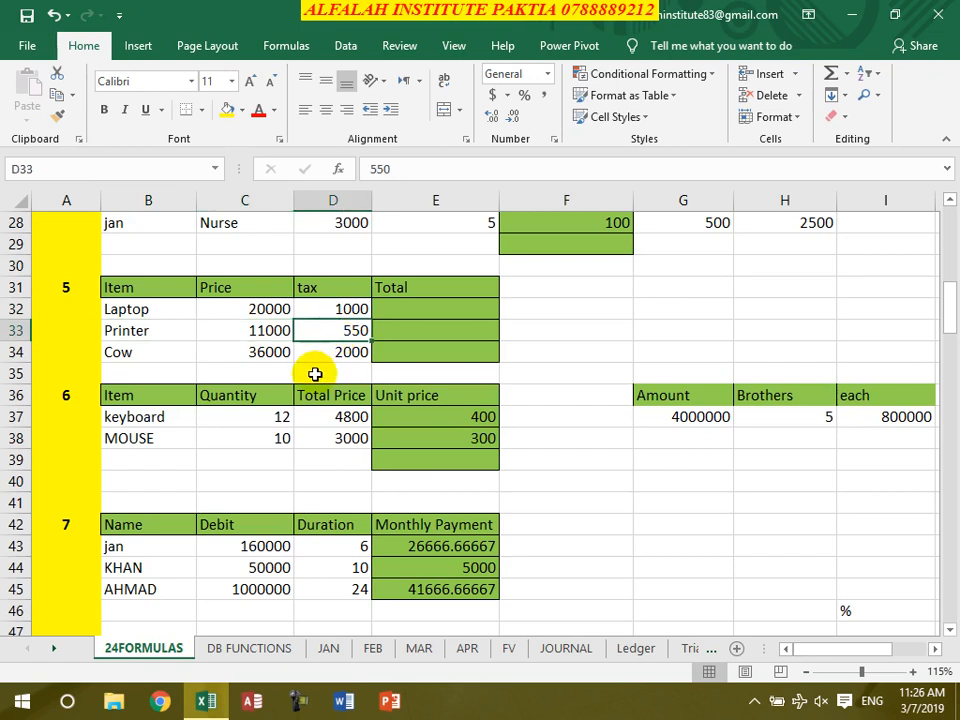
{"action": "left_click", "coordinate": [150, 357]}
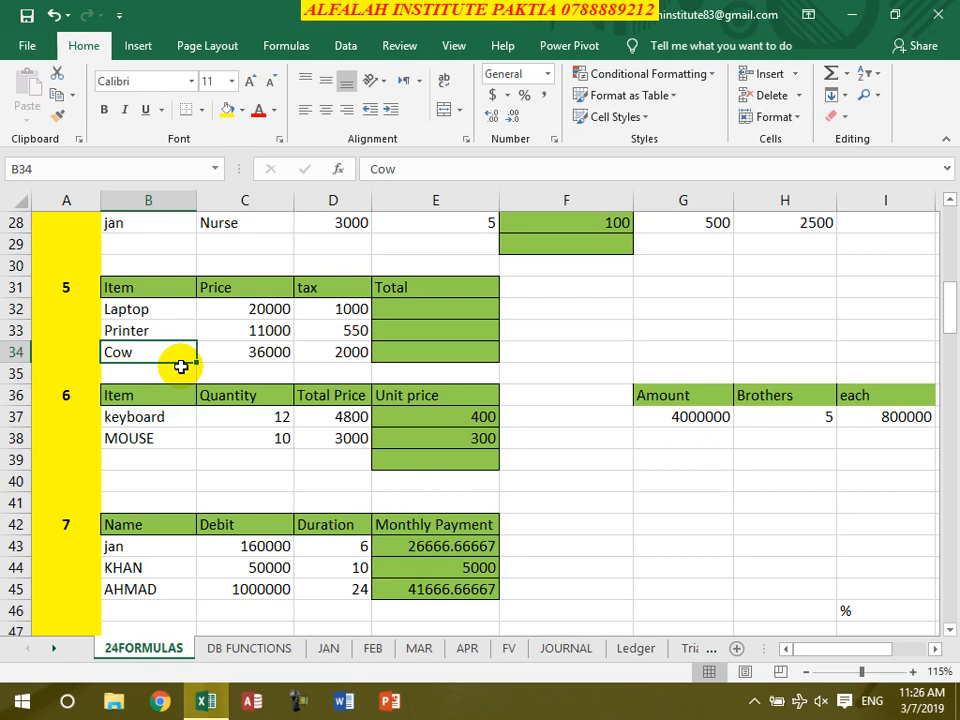
{"action": "left_click", "coordinate": [240, 358]}
{"action": "left_click", "coordinate": [357, 357]}
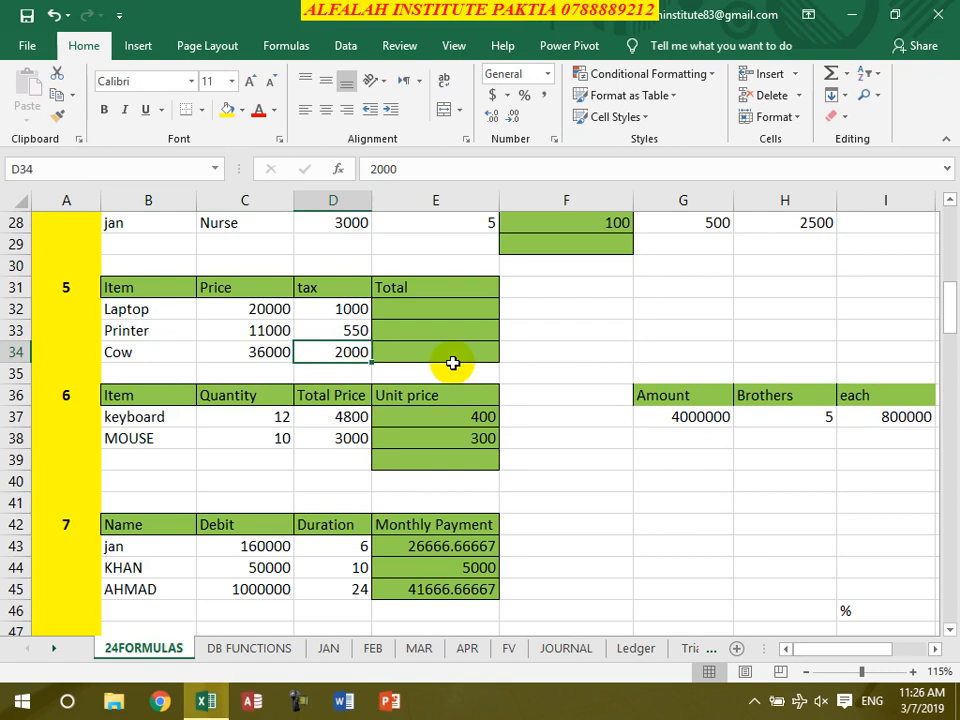
Add price and tax in E32 with =C32+D32 and fill the formula down to E34.
{"action": "left_click", "coordinate": [428, 313]}
{"action": "type", "text": "="}
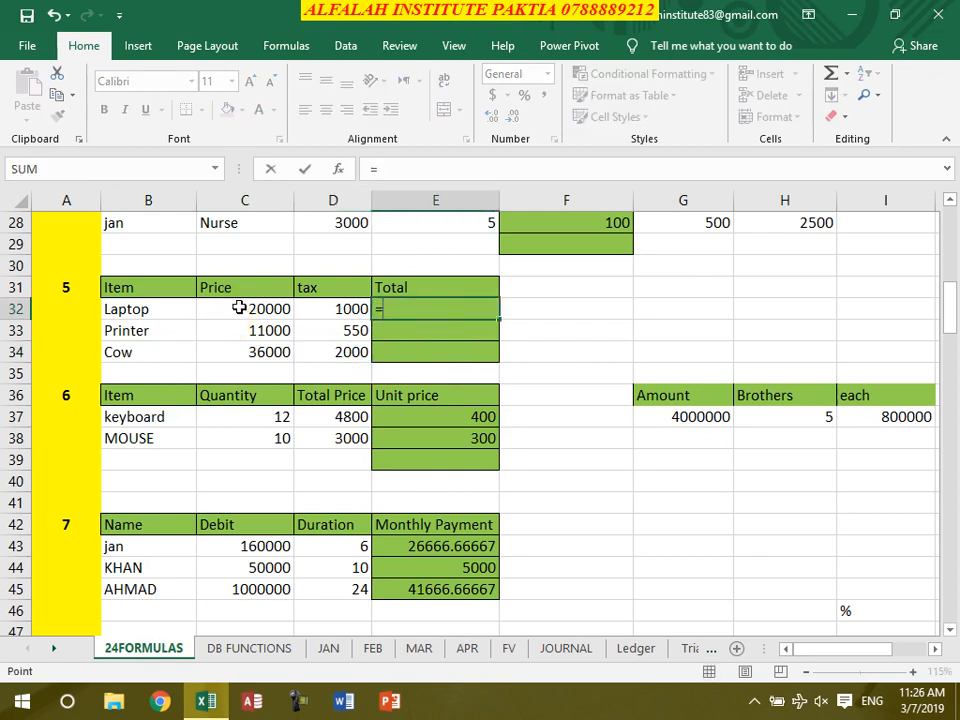
{"action": "left_click", "coordinate": [222, 306]}
{"action": "type", "text": "+"}
{"action": "left_click", "coordinate": [327, 307]}
{"action": "key", "text": "Return"}
{"action": "left_click", "coordinate": [454, 310]}
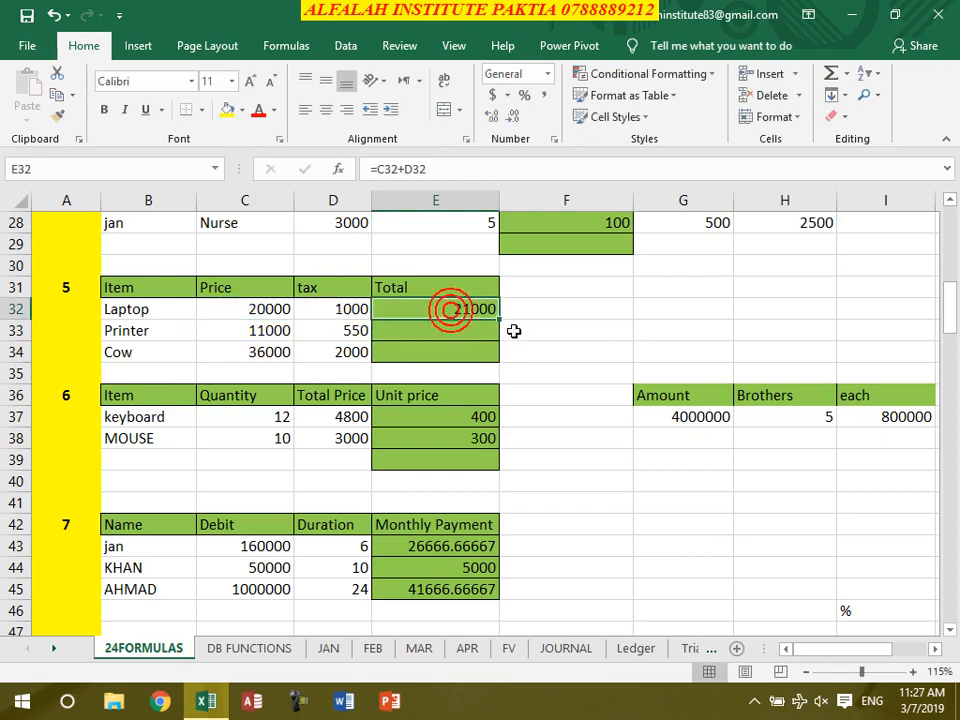
{"action": "left_click_drag", "start_coordinate": [497, 319], "coordinate": [491, 344]}
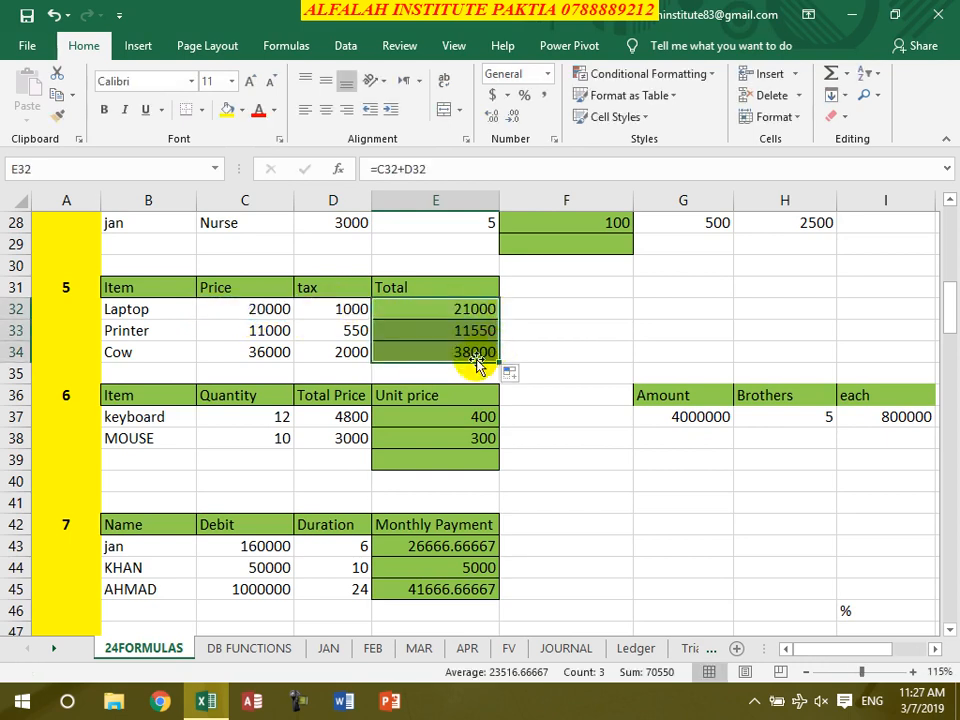
Check the formula in E37, then clear the Unit price results in E37:E38 of example 6.
{"action": "double_click", "coordinate": [467, 418]}
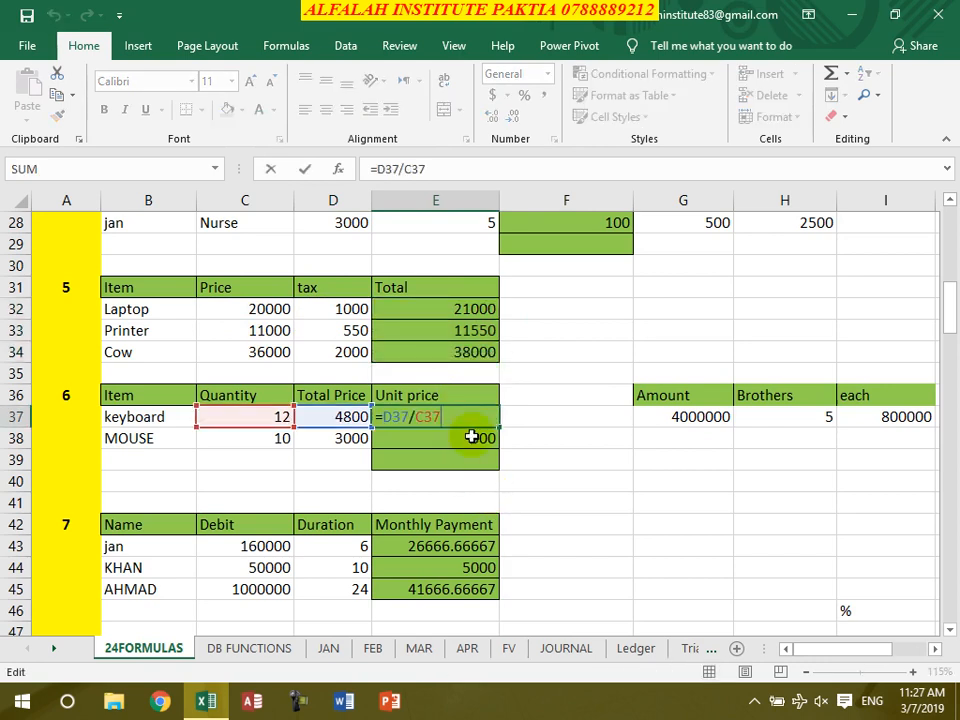
{"action": "left_click", "coordinate": [461, 461]}
{"action": "left_click", "coordinate": [462, 416]}
{"action": "left_click_drag", "start_coordinate": [462, 416], "coordinate": [458, 432]}
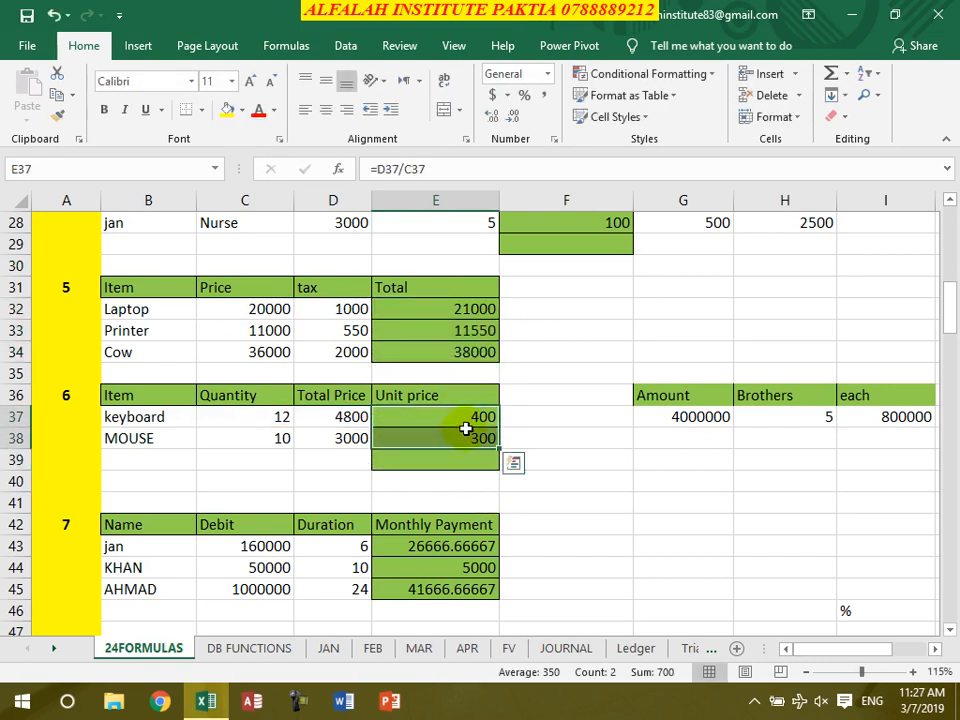
{"action": "key", "text": "Delete"}
Divide total price by quantity in E37 with =D37/C37 and fill the formula down to E38.
{"action": "left_click", "coordinate": [456, 418]}
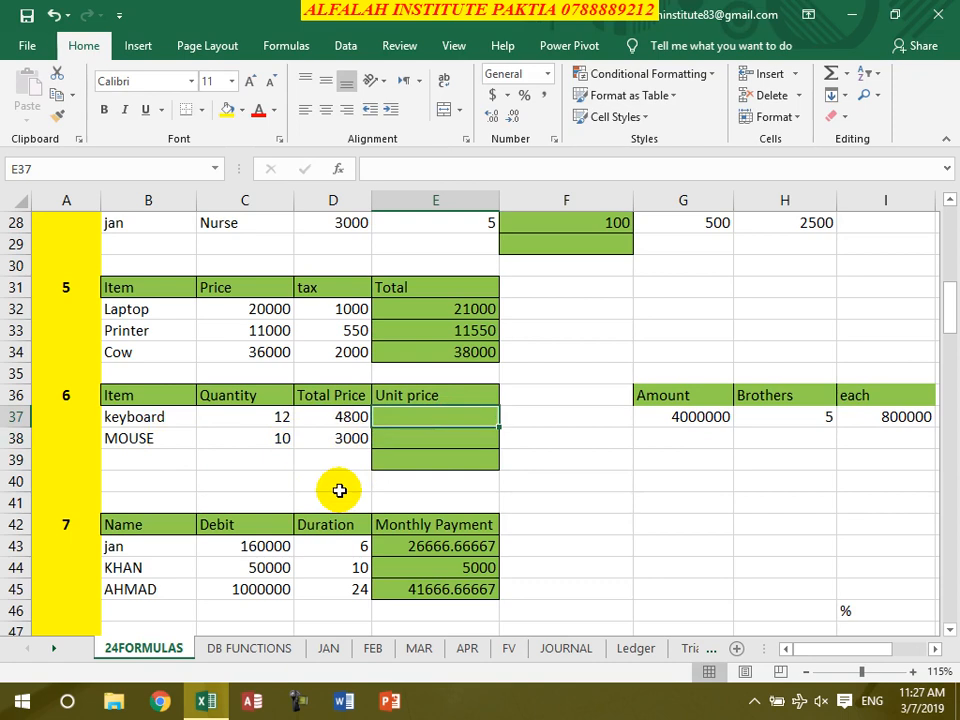
{"action": "type", "text": "="}
{"action": "left_click", "coordinate": [315, 422]}
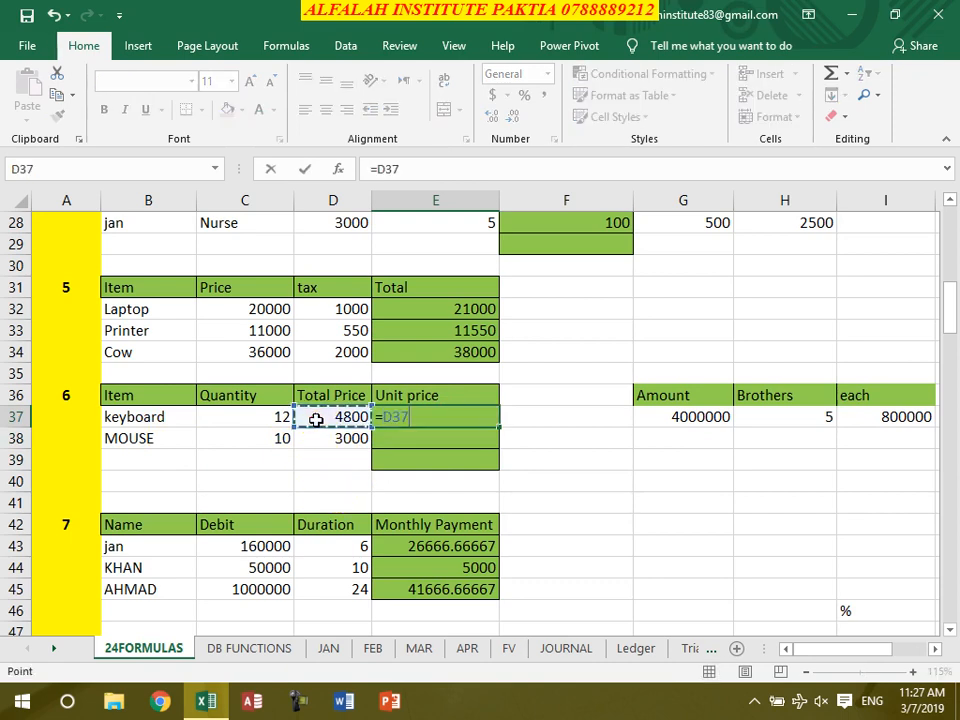
{"action": "type", "text": "/"}
{"action": "left_click", "coordinate": [272, 419]}
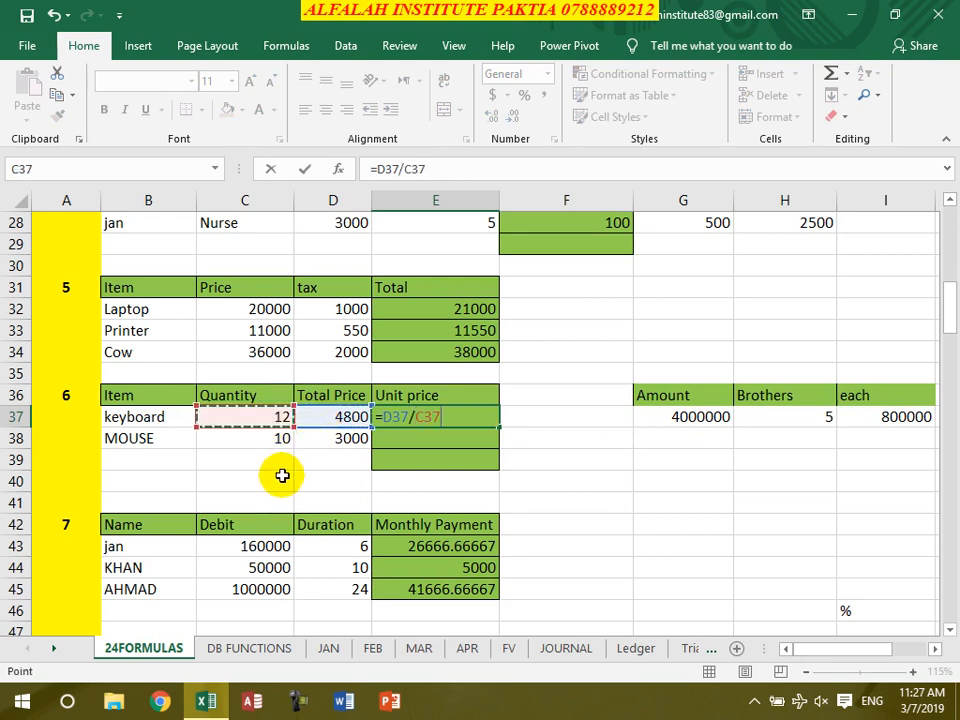
{"action": "key", "text": "Return"}
{"action": "left_click", "coordinate": [430, 420]}
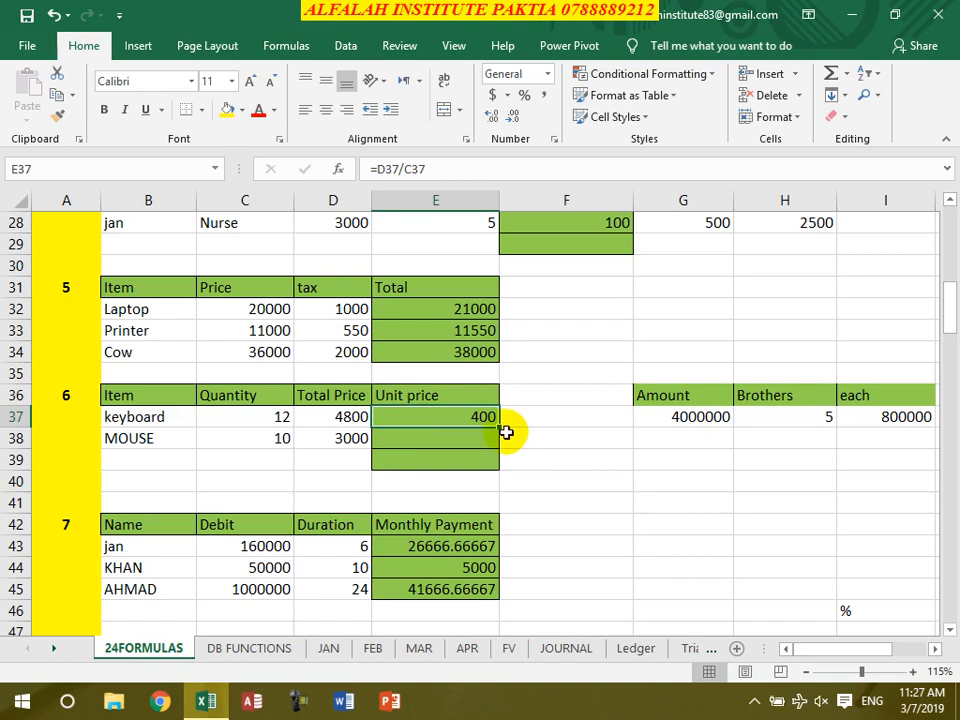
{"action": "left_click_drag", "start_coordinate": [498, 427], "coordinate": [498, 445]}
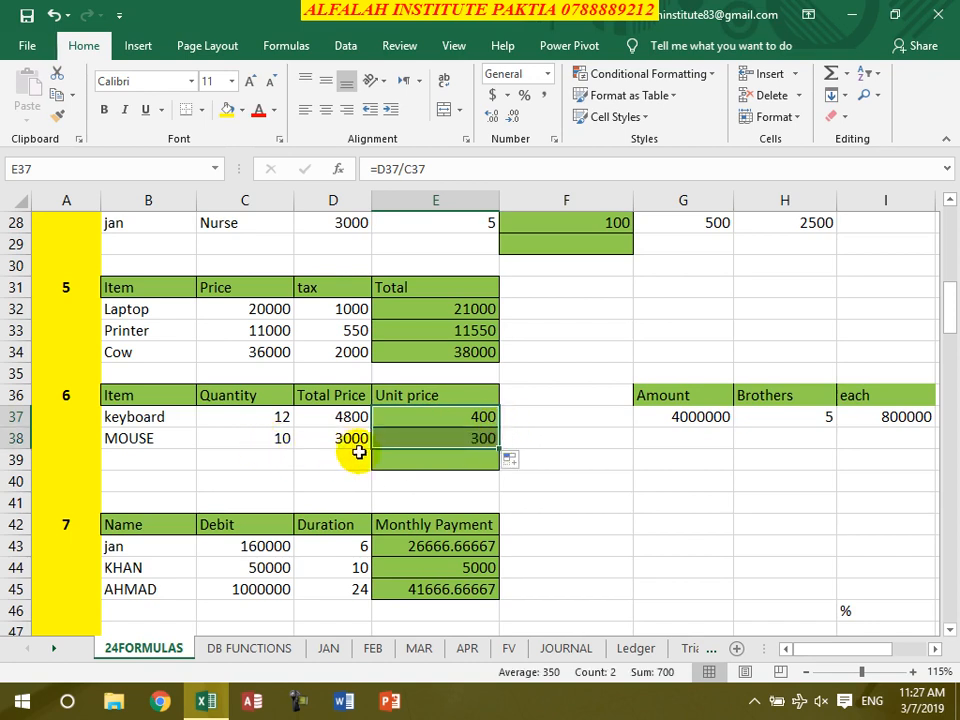
Replace the each result in I37 by re-entering =G37/H37 to divide the amount among the brothers.
{"action": "left_click", "coordinate": [857, 420]}
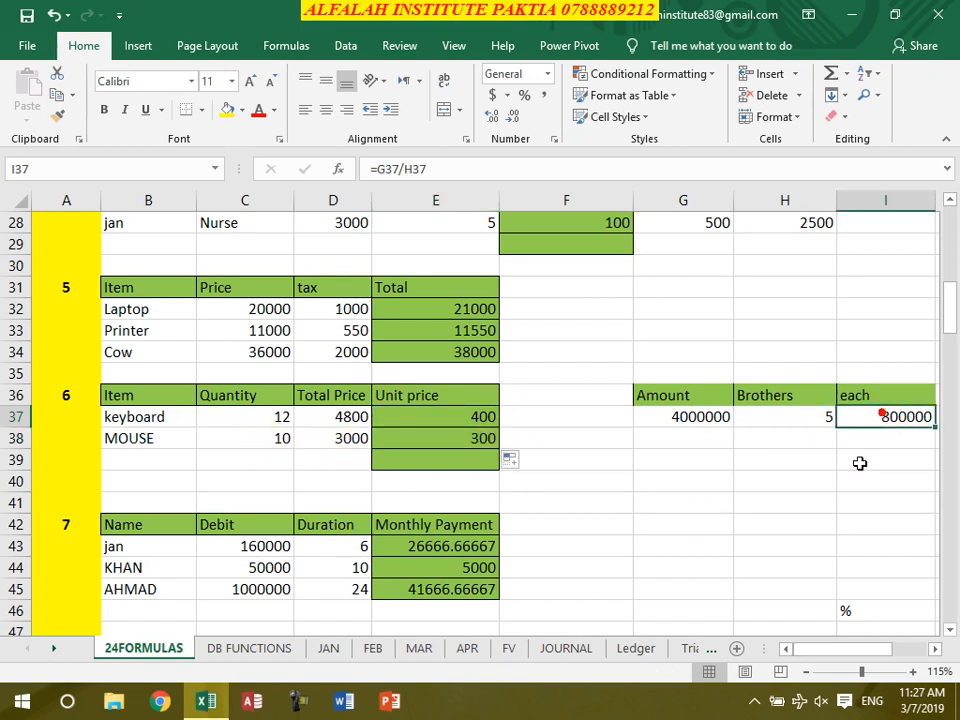
{"action": "key", "text": "Delete"}
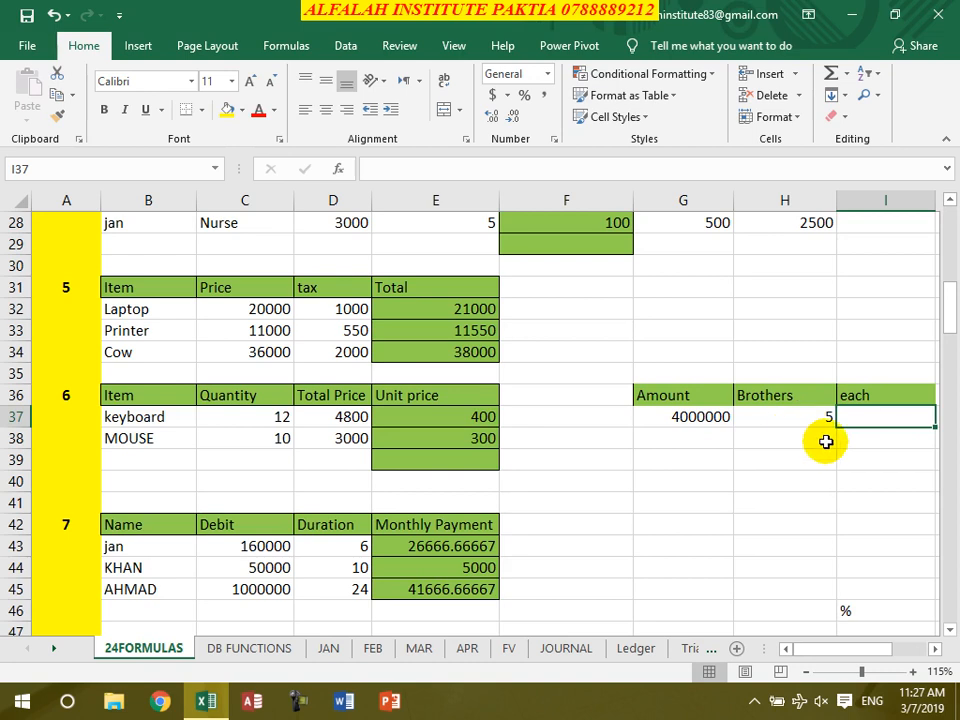
{"action": "type", "text": "="}
{"action": "left_click", "coordinate": [683, 419]}
{"action": "type", "text": "/"}
{"action": "left_click", "coordinate": [785, 420]}
{"action": "key", "text": "Return"}
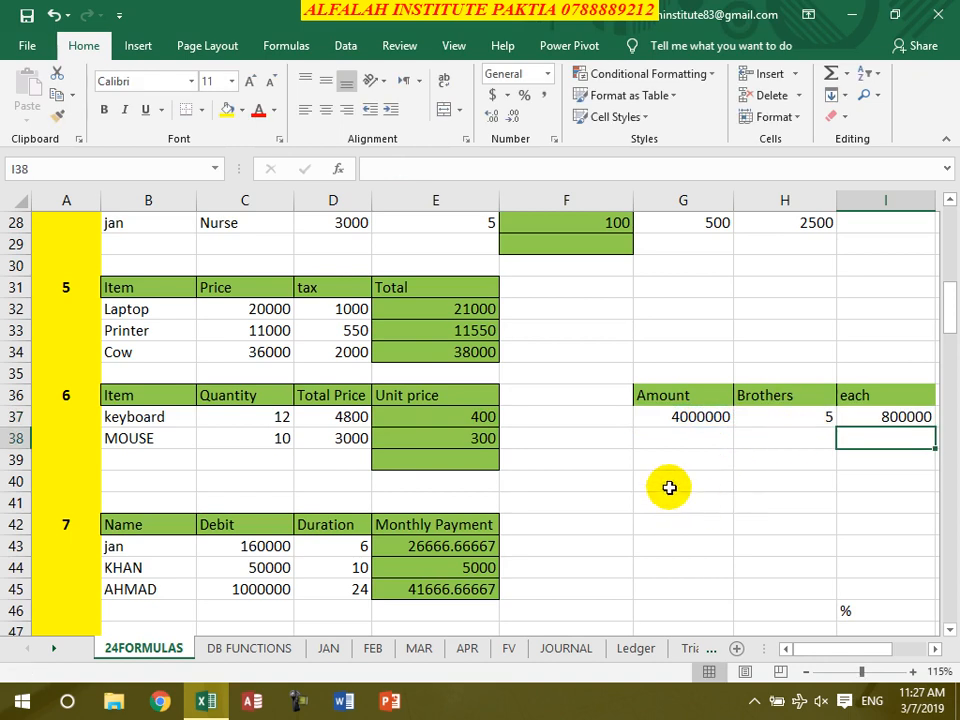
Clear the Monthly Payment results in E43:E45 of example 7.
{"action": "scroll", "coordinate": [671, 480], "scroll_direction": "down", "scroll_amount": 2}
{"action": "scroll", "coordinate": [491, 456], "scroll_direction": "down", "scroll_amount": 2}
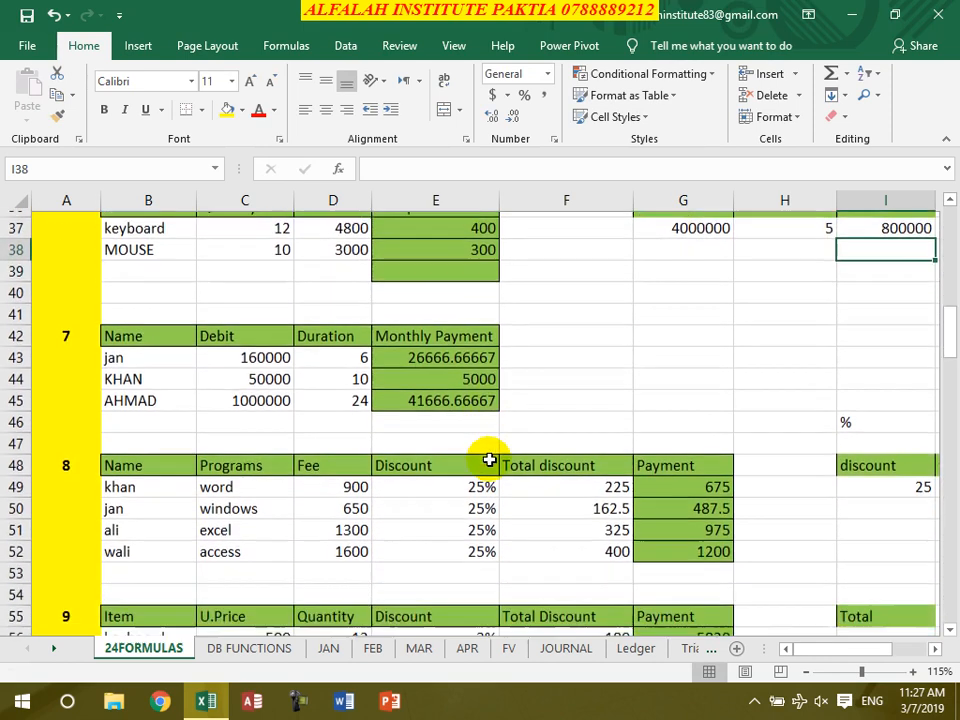
{"action": "left_click_drag", "start_coordinate": [448, 283], "coordinate": [452, 328]}
{"action": "key", "text": "Delete"}
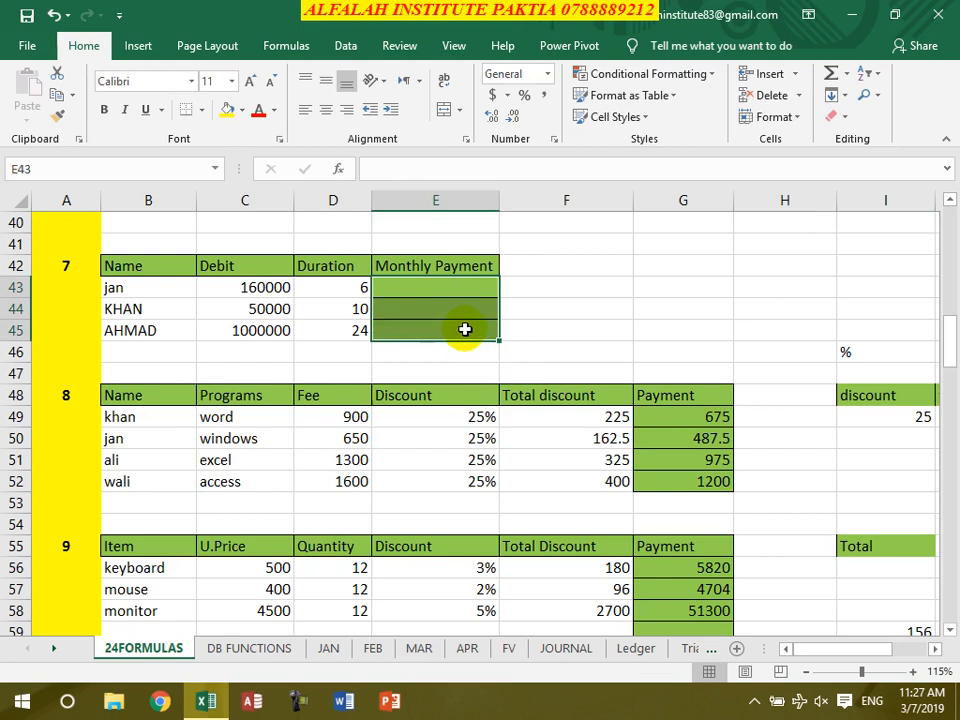
Examine the debit and duration entries in example 7.
{"action": "left_click", "coordinate": [557, 336]}
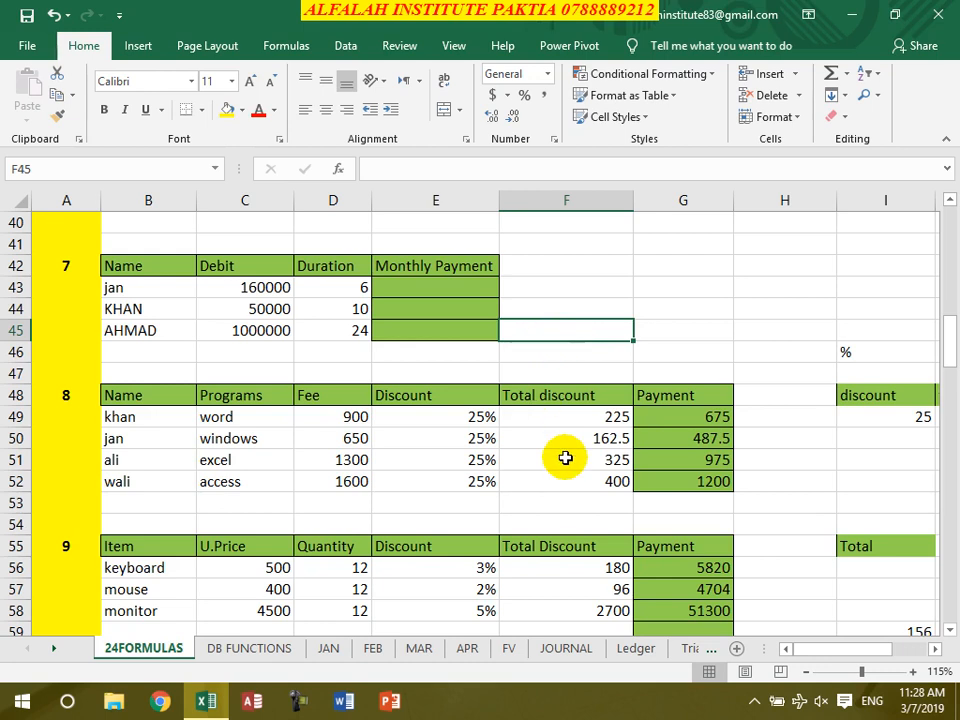
{"action": "left_click", "coordinate": [255, 289]}
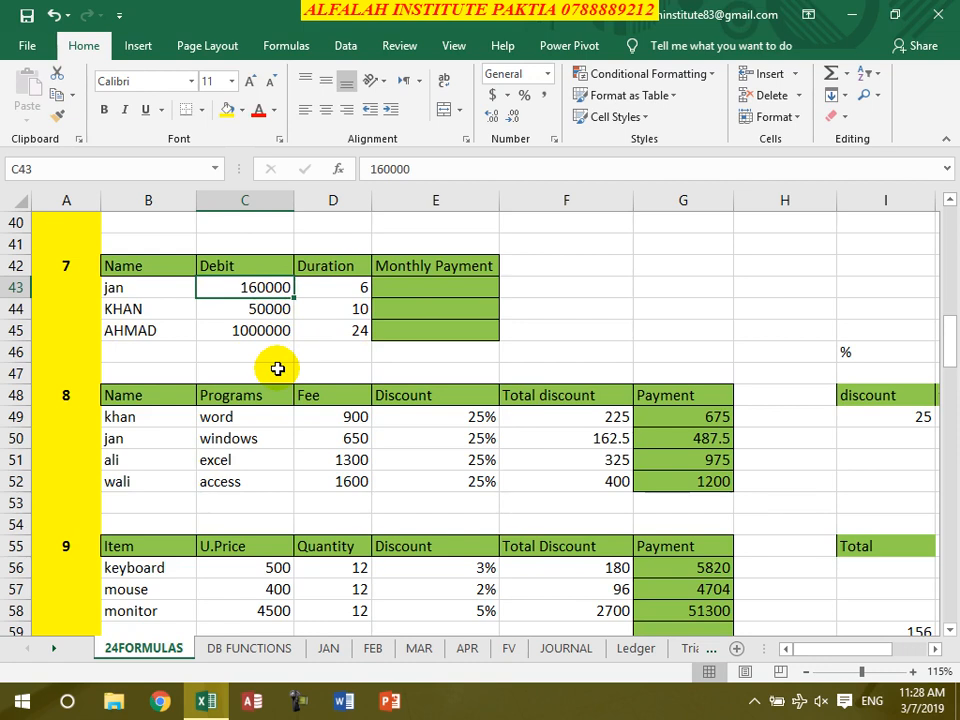
{"action": "left_click", "coordinate": [319, 292]}
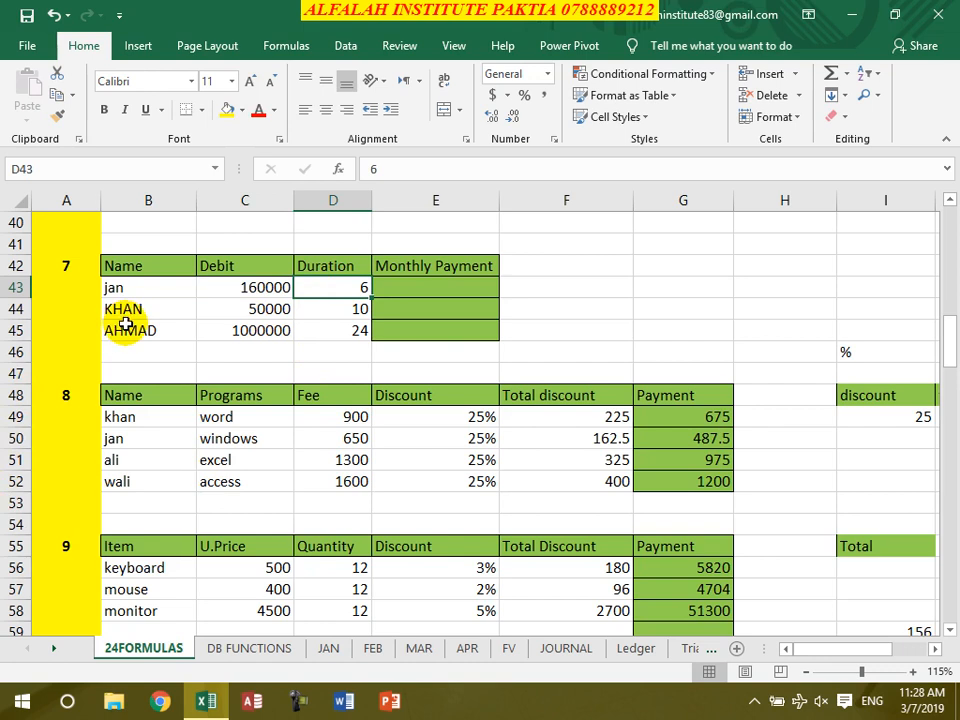
{"action": "left_click", "coordinate": [270, 308]}
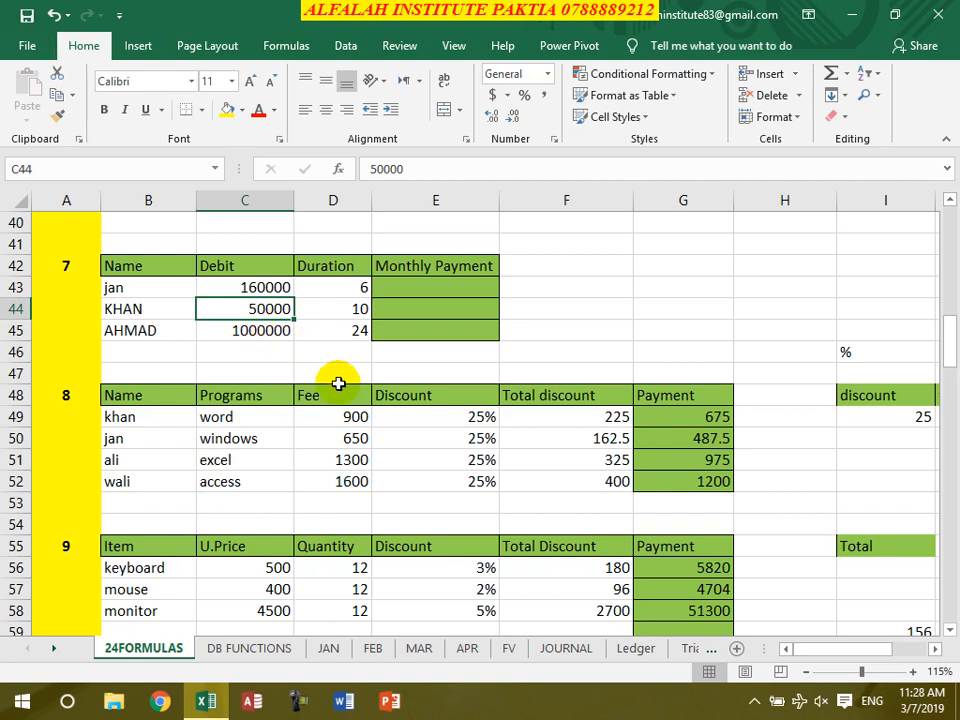
{"action": "left_click", "coordinate": [340, 318]}
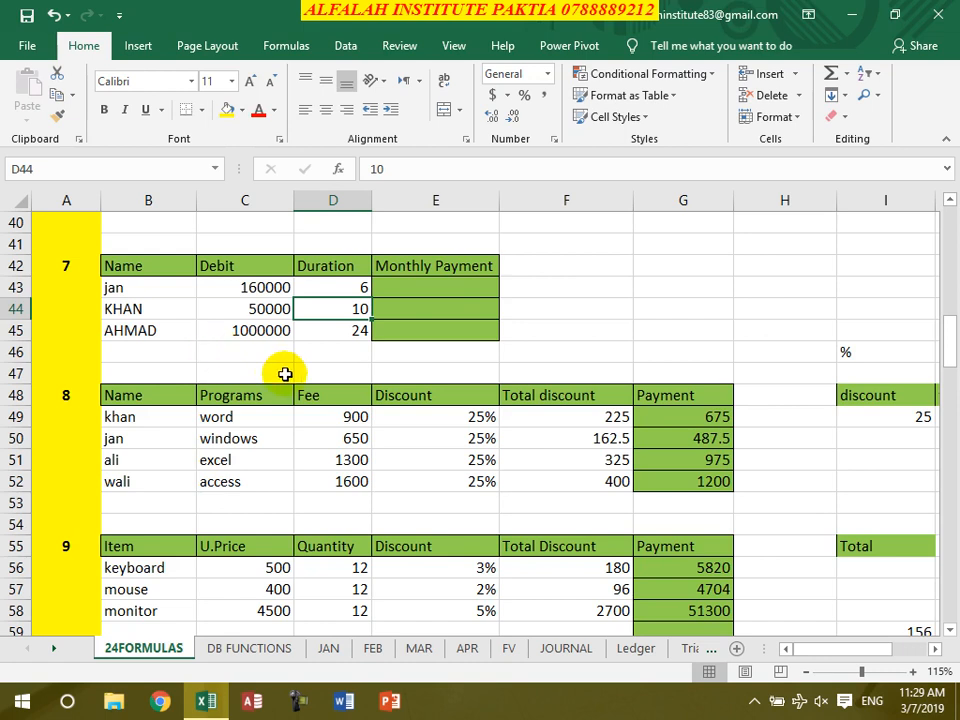
{"action": "left_click", "coordinate": [302, 330]}
Calculate the Monthly Payment in E43 with =C43/D43 and fill the formula down to E45.
{"action": "left_click", "coordinate": [434, 292]}
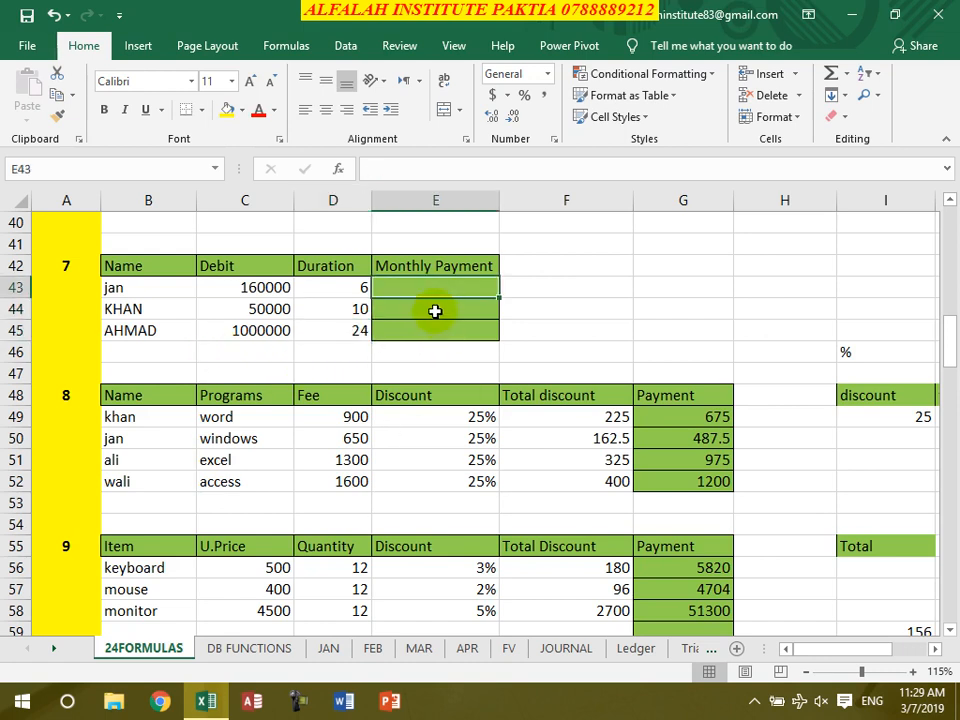
{"action": "type", "text": "="}
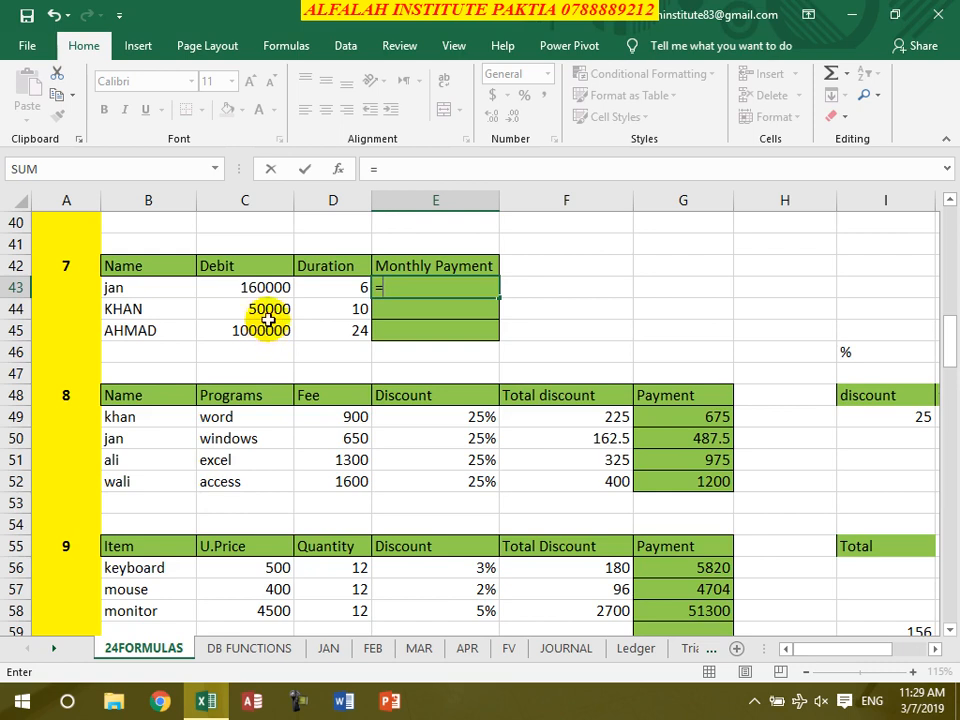
{"action": "left_click", "coordinate": [266, 286]}
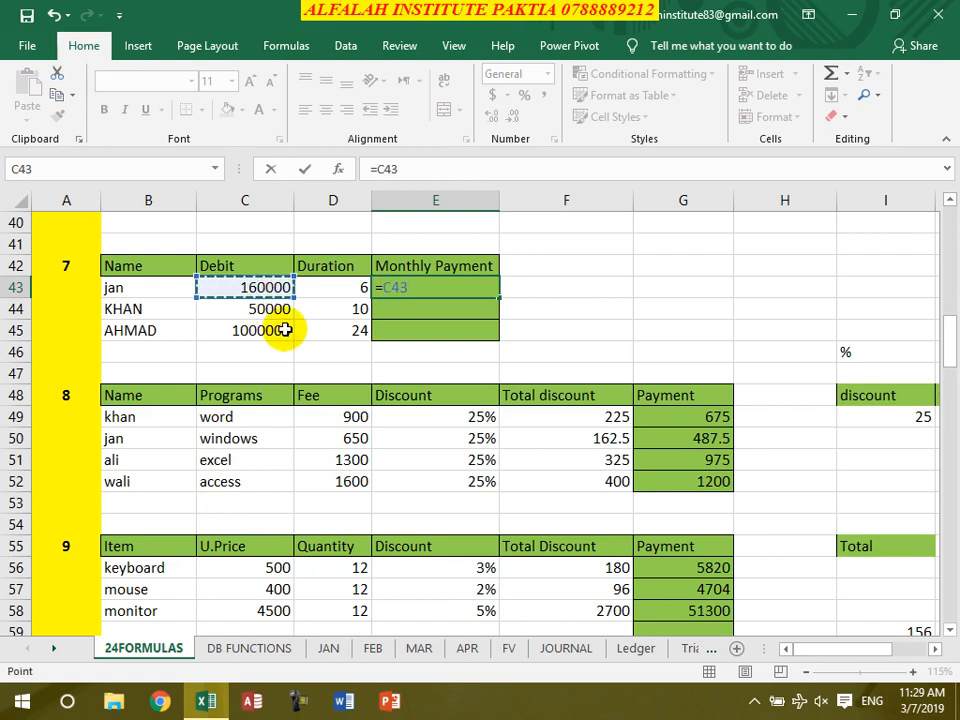
{"action": "type", "text": "/"}
{"action": "left_click", "coordinate": [330, 287]}
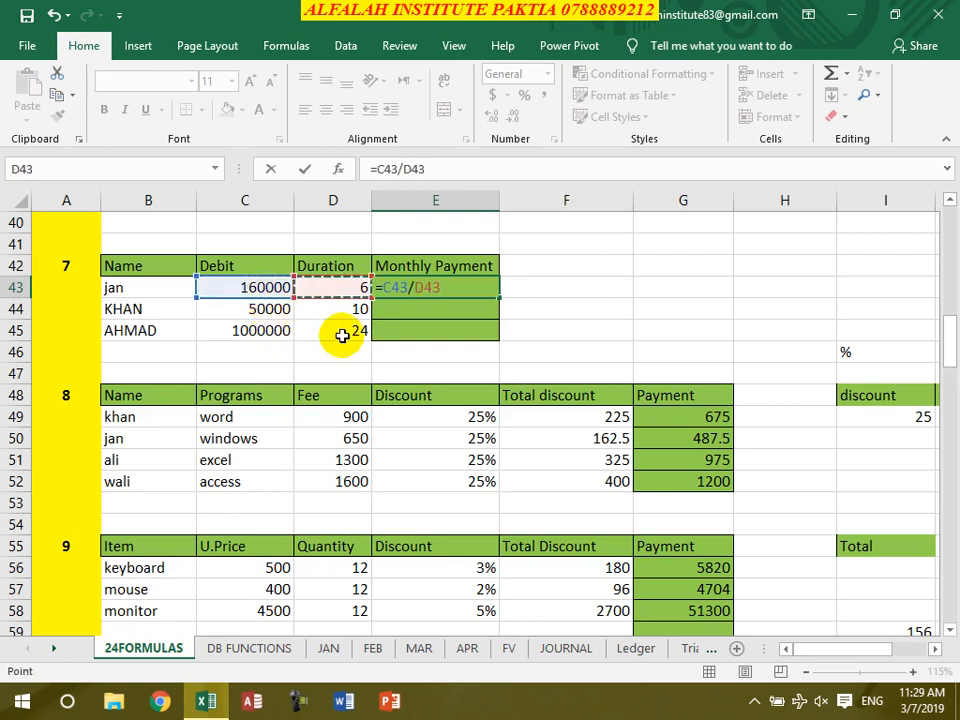
{"action": "key", "text": "Return"}
{"action": "left_click", "coordinate": [465, 287]}
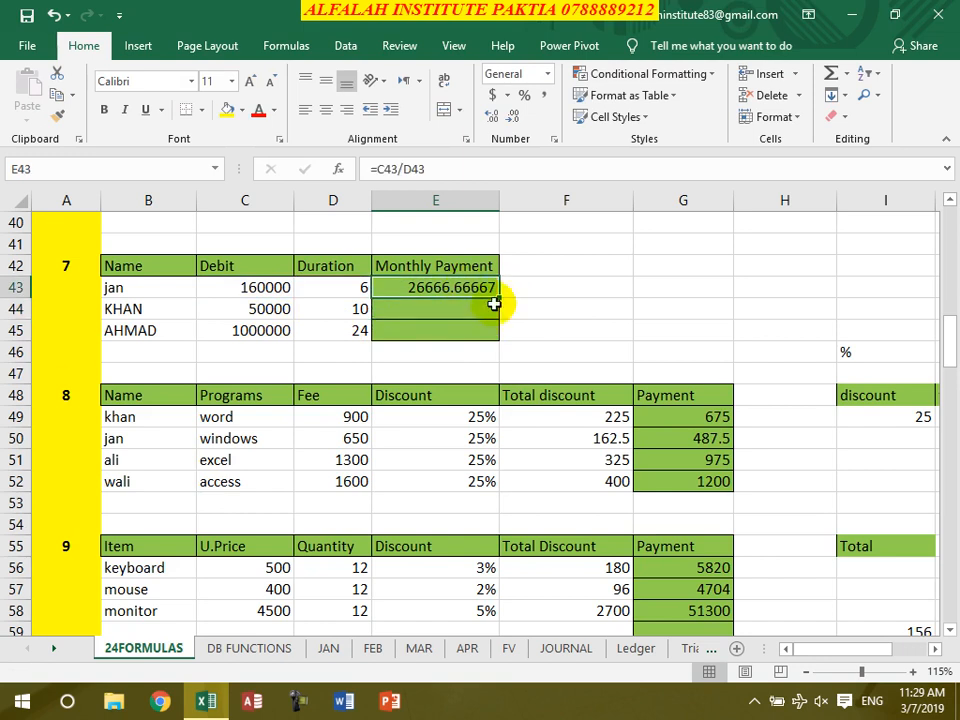
{"action": "double_click", "coordinate": [497, 298]}
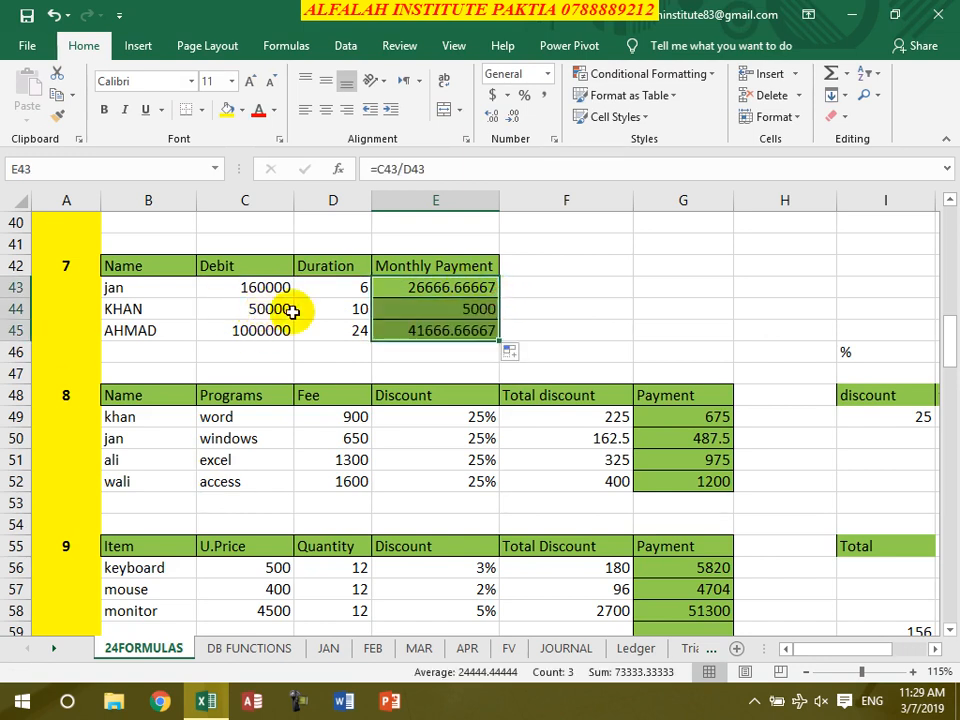
{"action": "left_click", "coordinate": [343, 312]}
{"action": "left_click", "coordinate": [439, 310]}
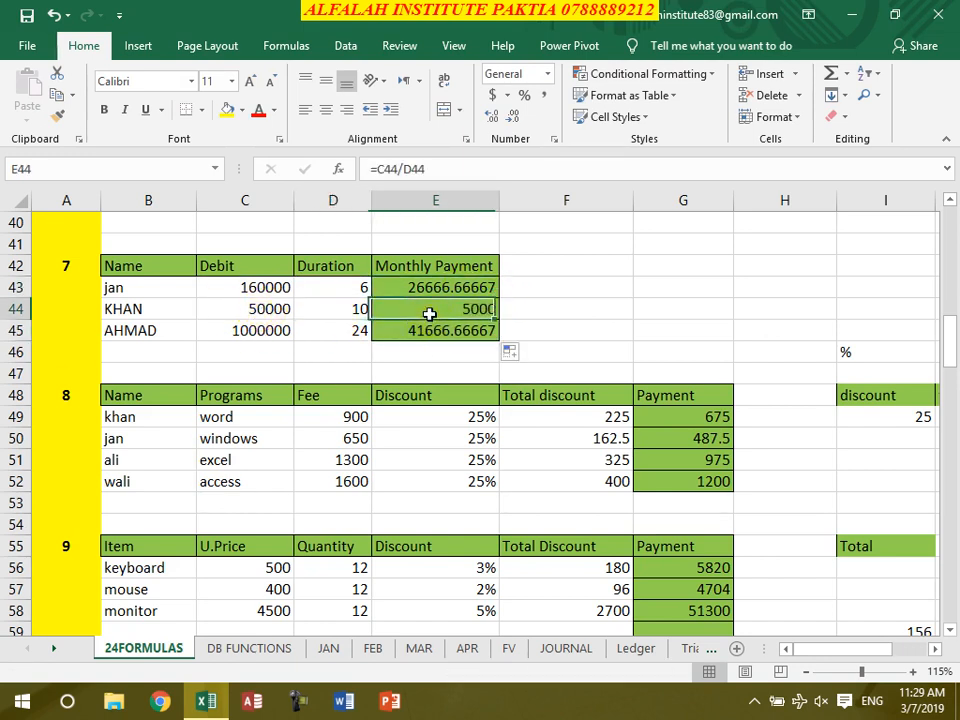
Clear the Total discount and Payment results in F49:G52 of example 8.
{"action": "scroll", "coordinate": [585, 418], "scroll_direction": "down", "scroll_amount": 2}
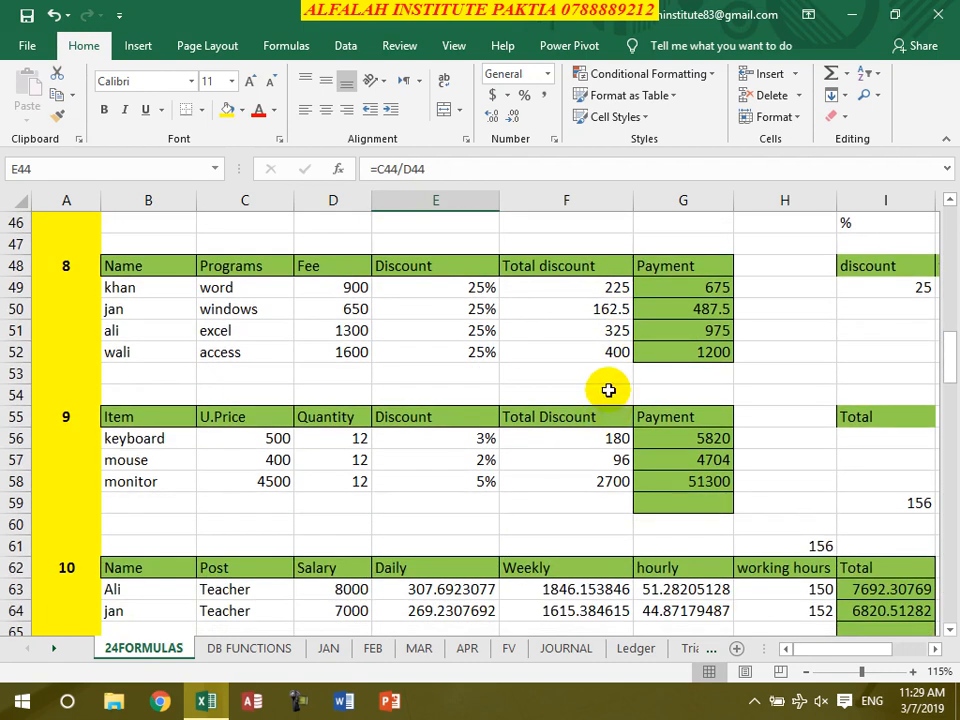
{"action": "left_click_drag", "start_coordinate": [606, 290], "coordinate": [659, 345]}
{"action": "key", "text": "Delete"}
{"action": "left_click", "coordinate": [592, 376]}
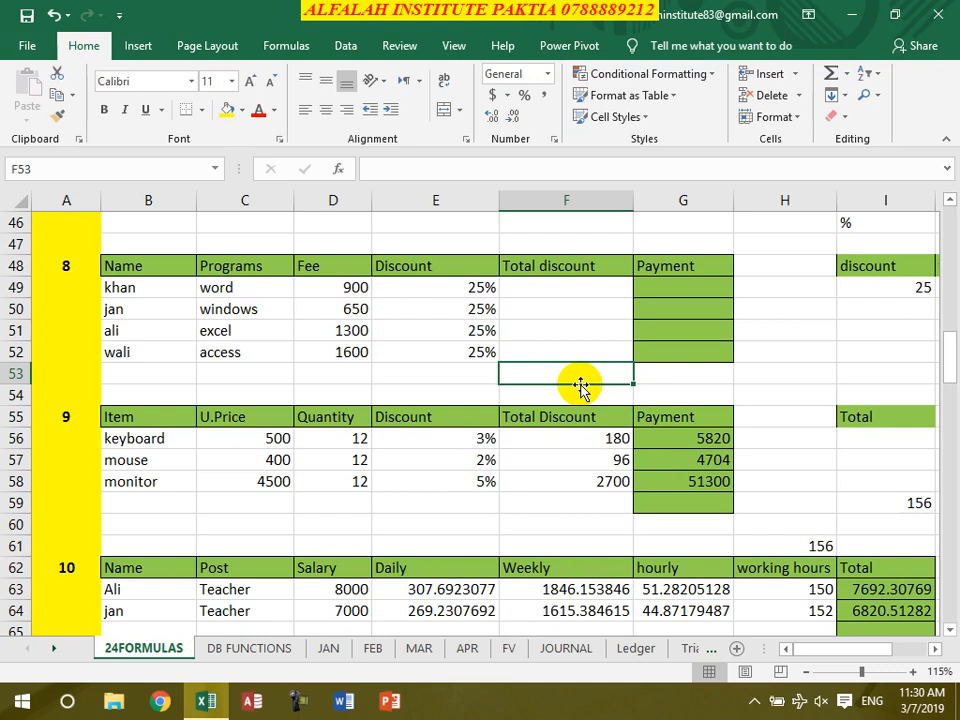
{"action": "left_click", "coordinate": [565, 333]}
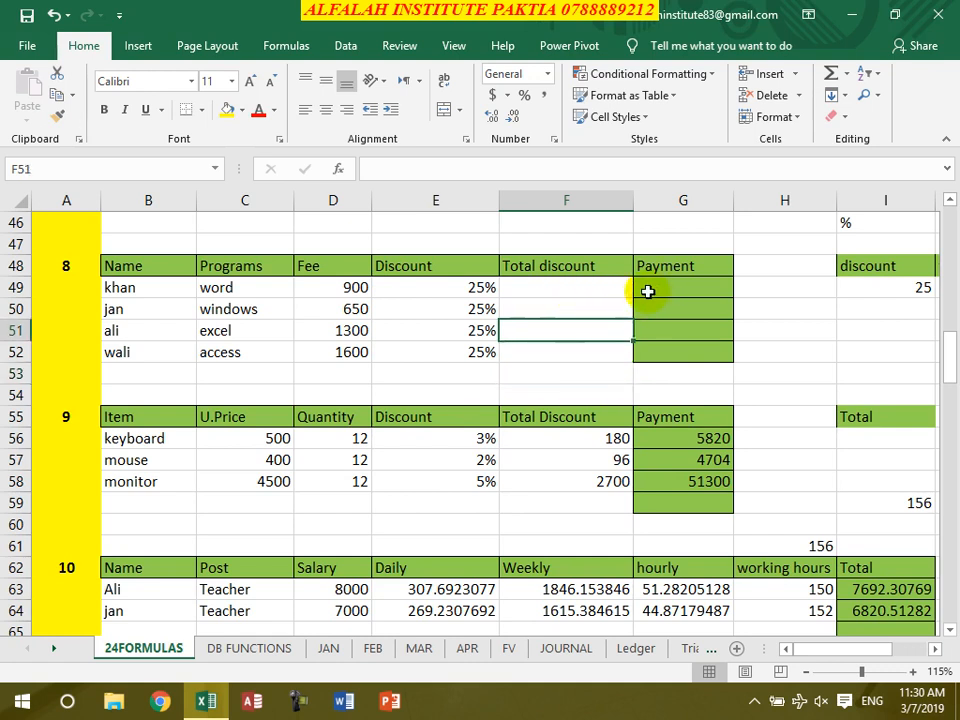
{"action": "left_click", "coordinate": [689, 294]}
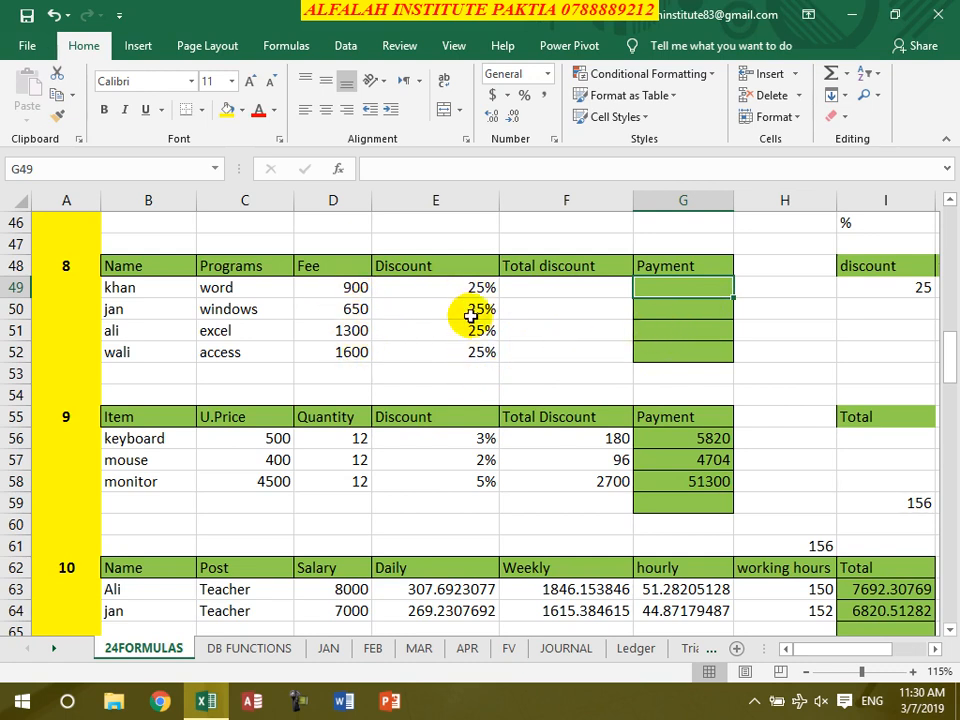
Calculate the Total discount in F49 by multiplying fee by discount with =D49*E49.
{"action": "left_click", "coordinate": [527, 292]}
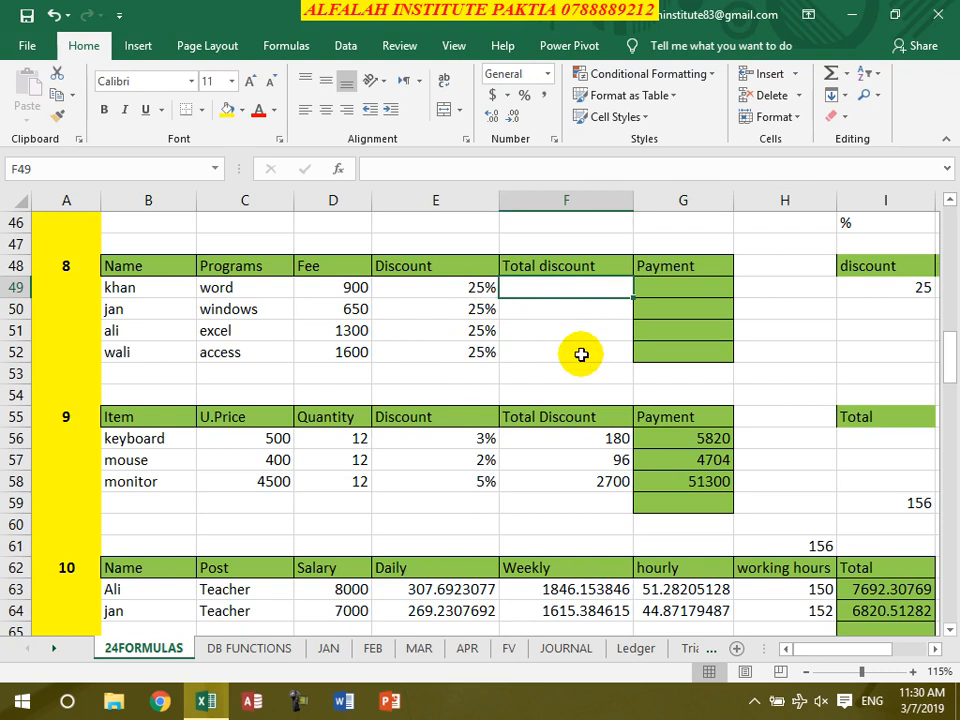
{"action": "type", "text": "="}
{"action": "left_click", "coordinate": [343, 296]}
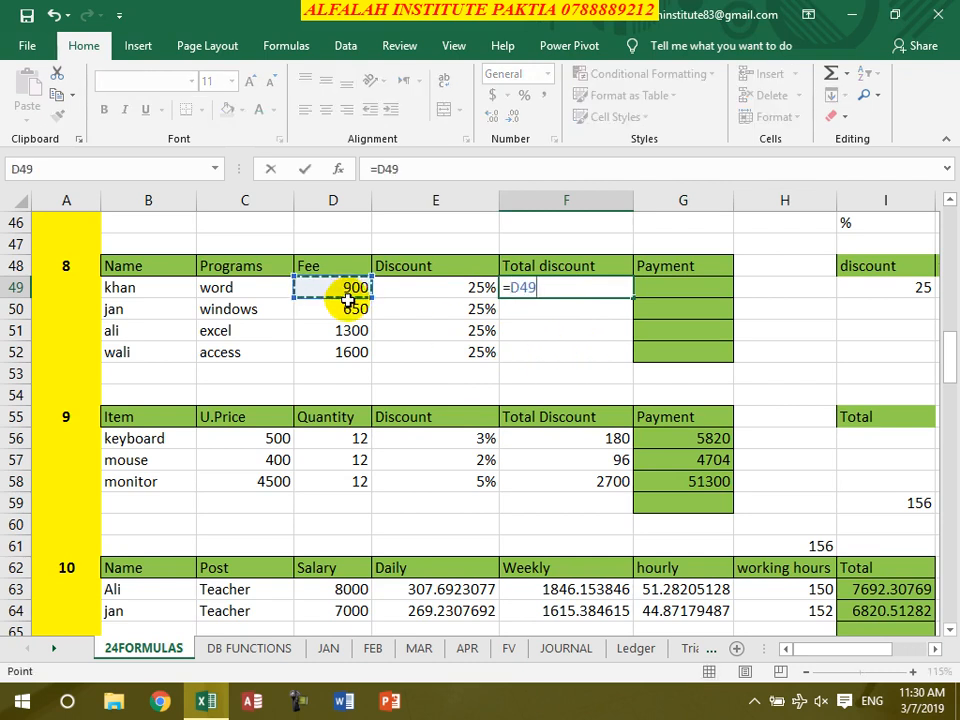
{"action": "type", "text": "*"}
{"action": "left_click", "coordinate": [438, 284]}
{"action": "key", "text": "Return"}
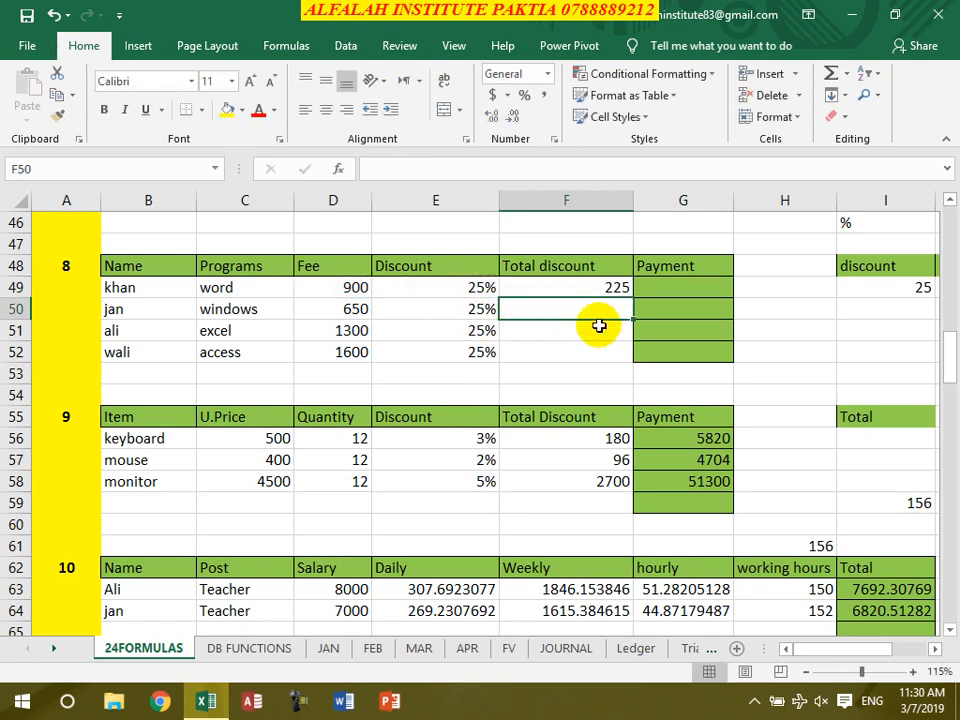
Re-enter the t.discount in J49 as =D49*I49/100, using the plain-number discount instead of the percentage-formatted one.
{"action": "left_click", "coordinate": [934, 648]}
{"action": "left_click", "coordinate": [934, 648]}
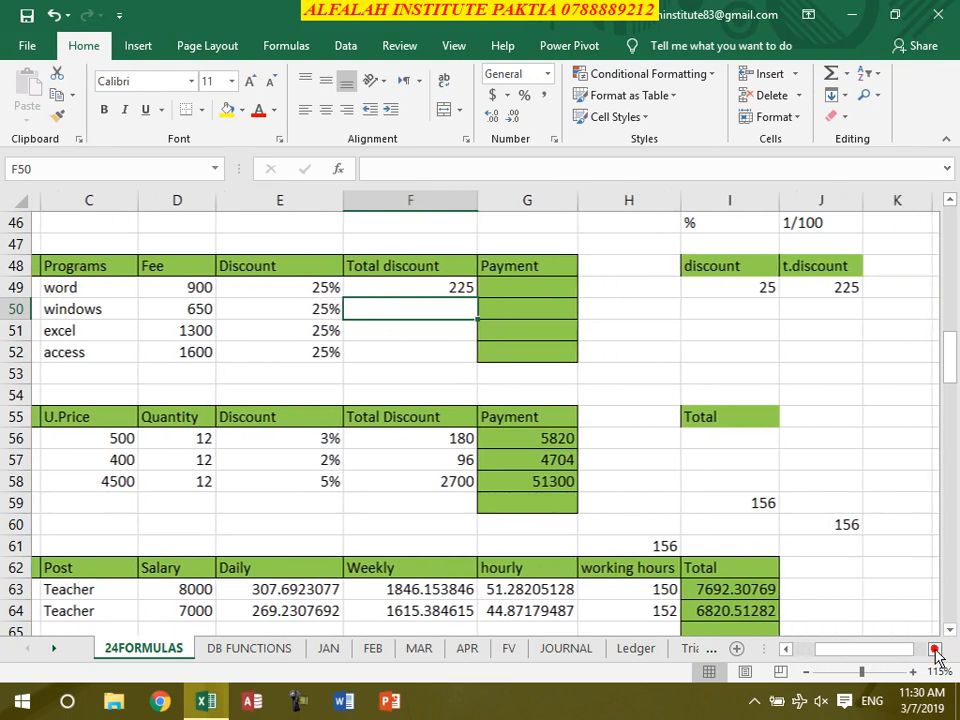
{"action": "left_click", "coordinate": [286, 289]}
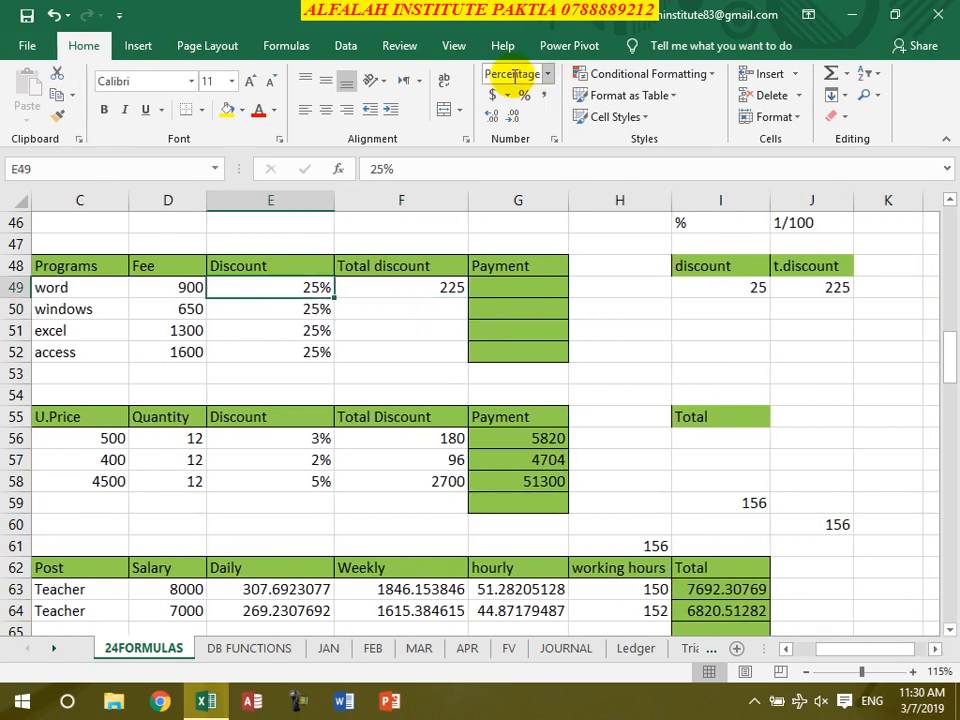
{"action": "left_click", "coordinate": [754, 287]}
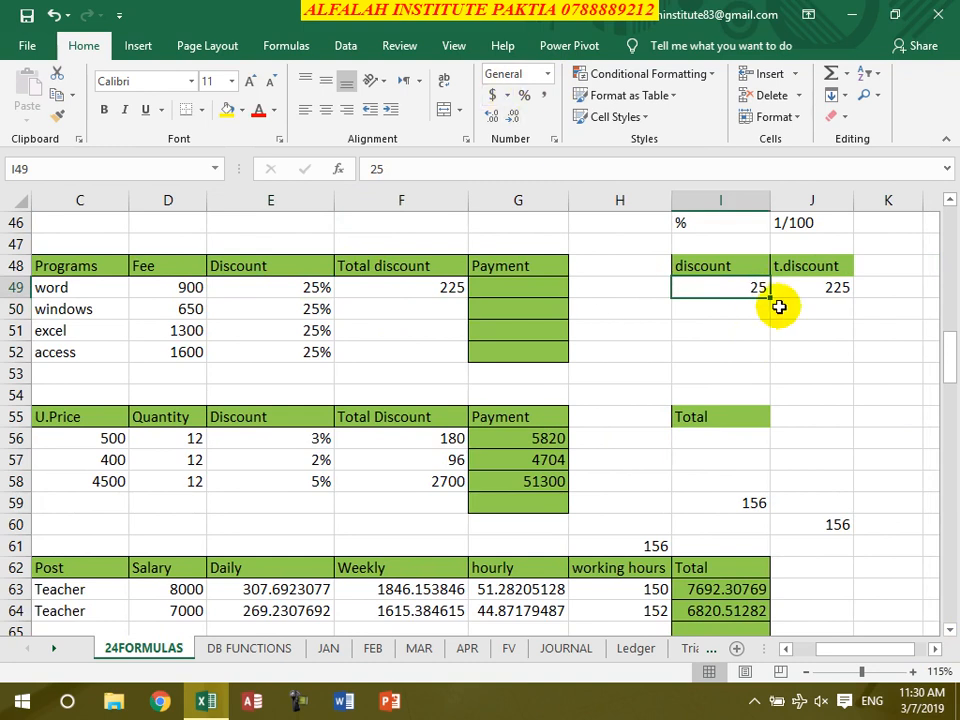
{"action": "left_click", "coordinate": [799, 287]}
{"action": "type", "text": "="}
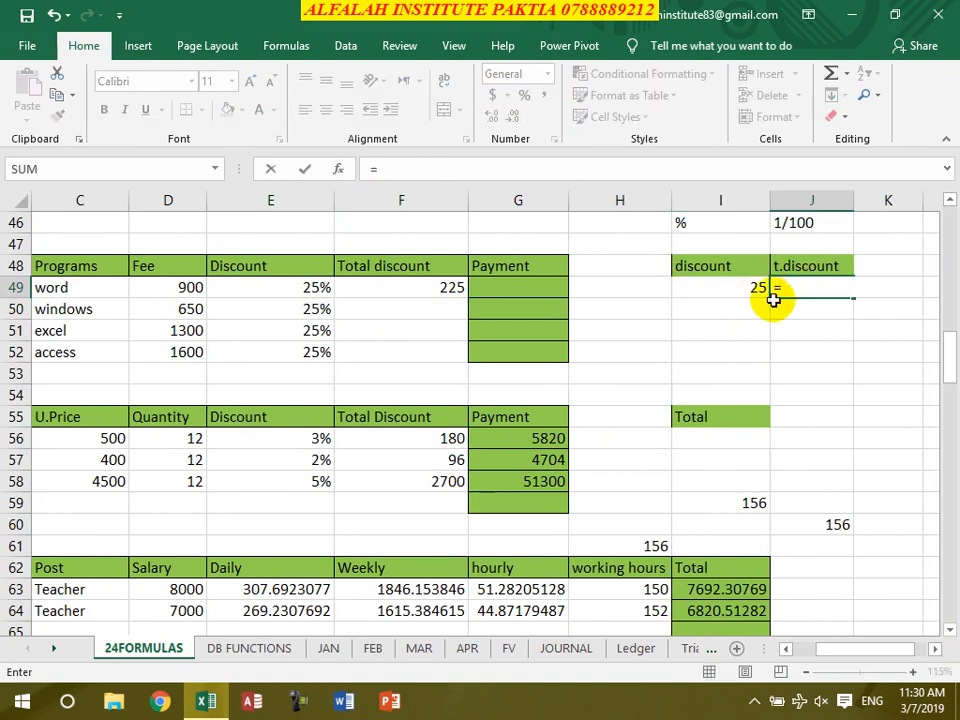
{"action": "left_click", "coordinate": [172, 287]}
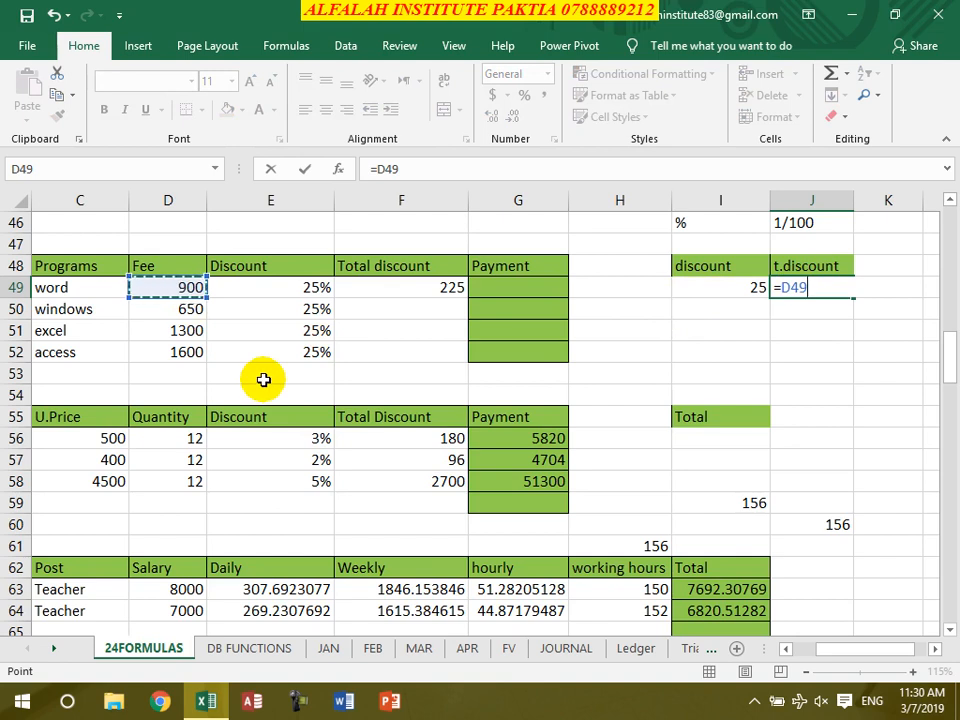
{"action": "type", "text": "*"}
{"action": "left_click", "coordinate": [722, 293]}
{"action": "type", "text": "/100"}
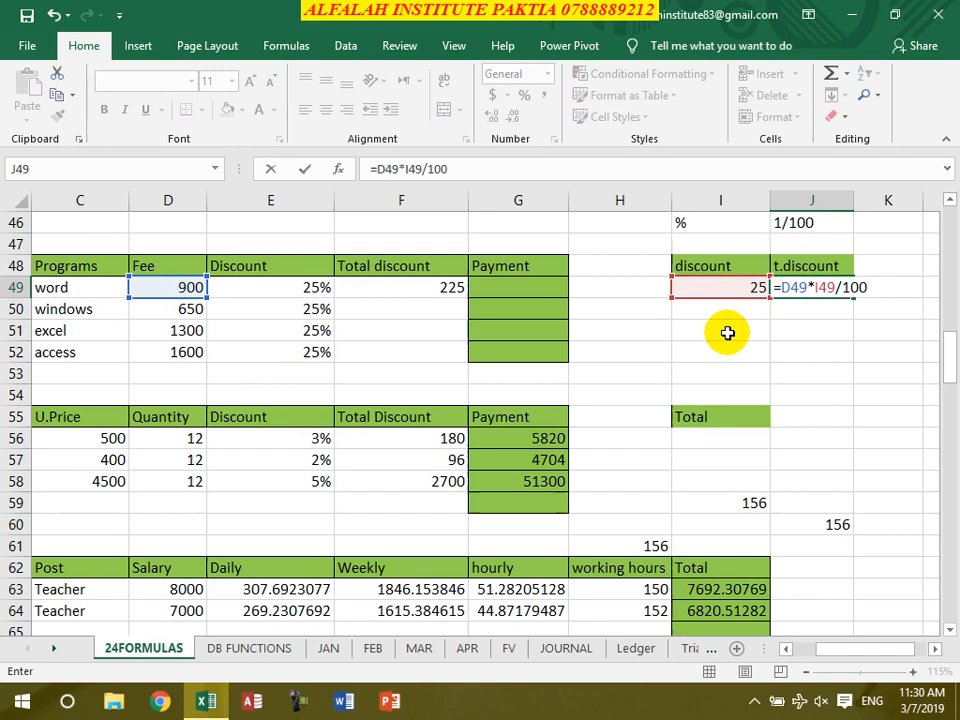
{"action": "key", "text": "Return"}
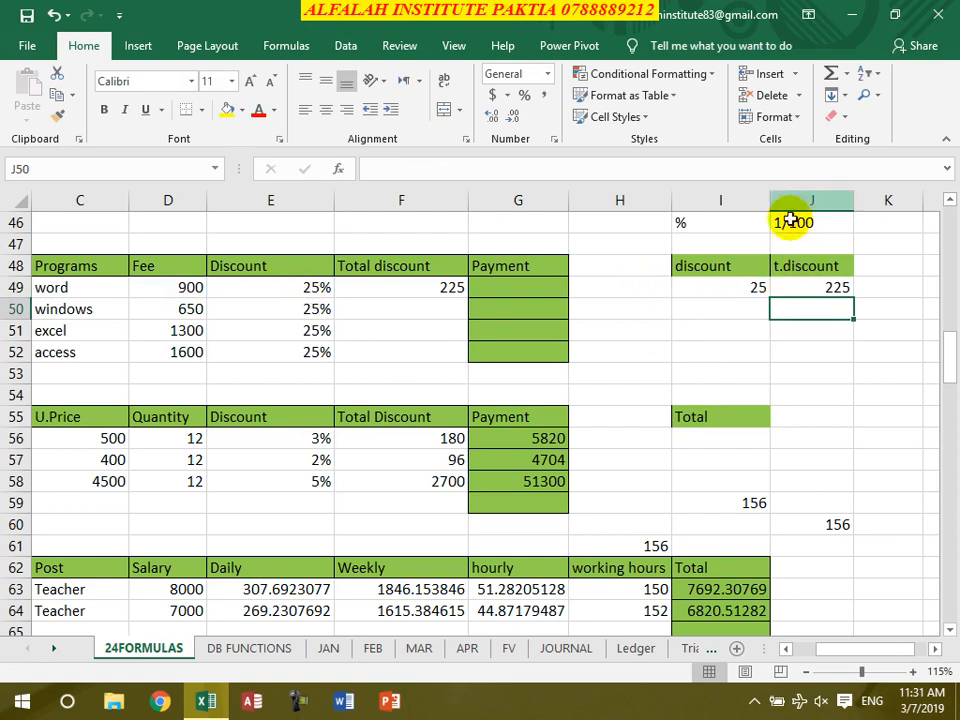
Fill the Total discount formula from F49 down to F52.
{"action": "left_click", "coordinate": [410, 288]}
{"action": "double_click", "coordinate": [467, 297]}
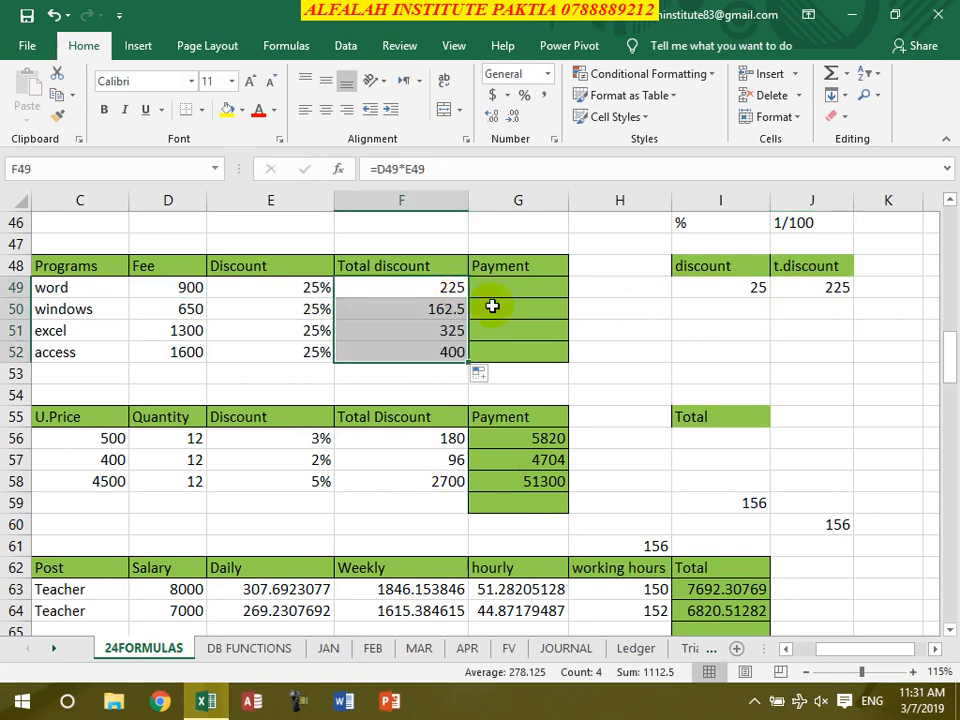
{"action": "left_click", "coordinate": [489, 314]}
Calculate the Payment in G49 with =D49-F49 and fill the formula down to G52.
{"action": "left_click", "coordinate": [512, 285]}
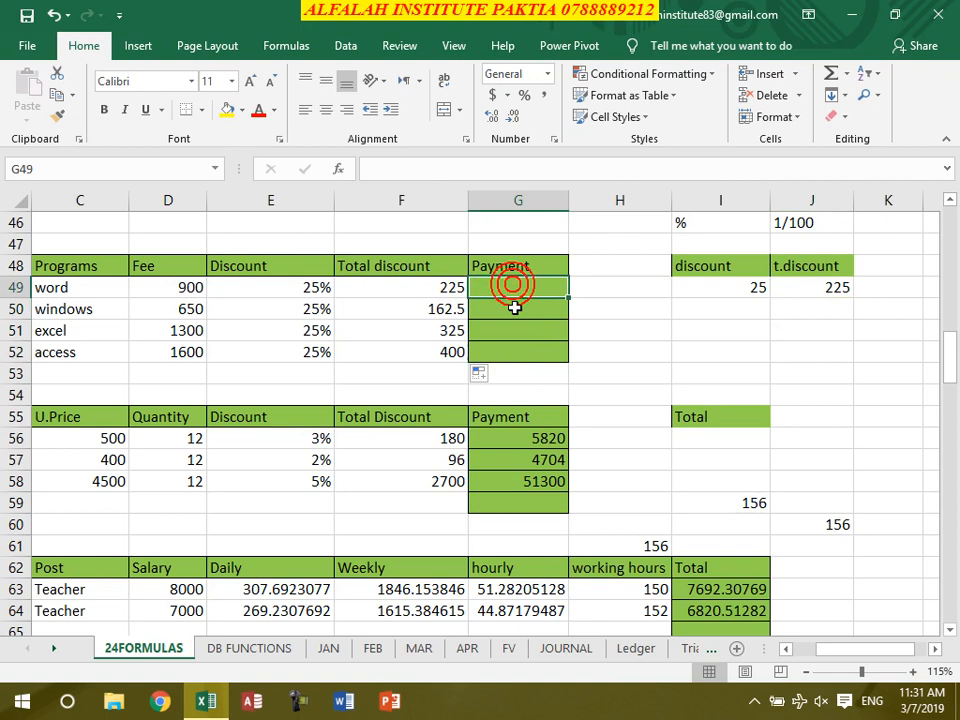
{"action": "type", "text": "="}
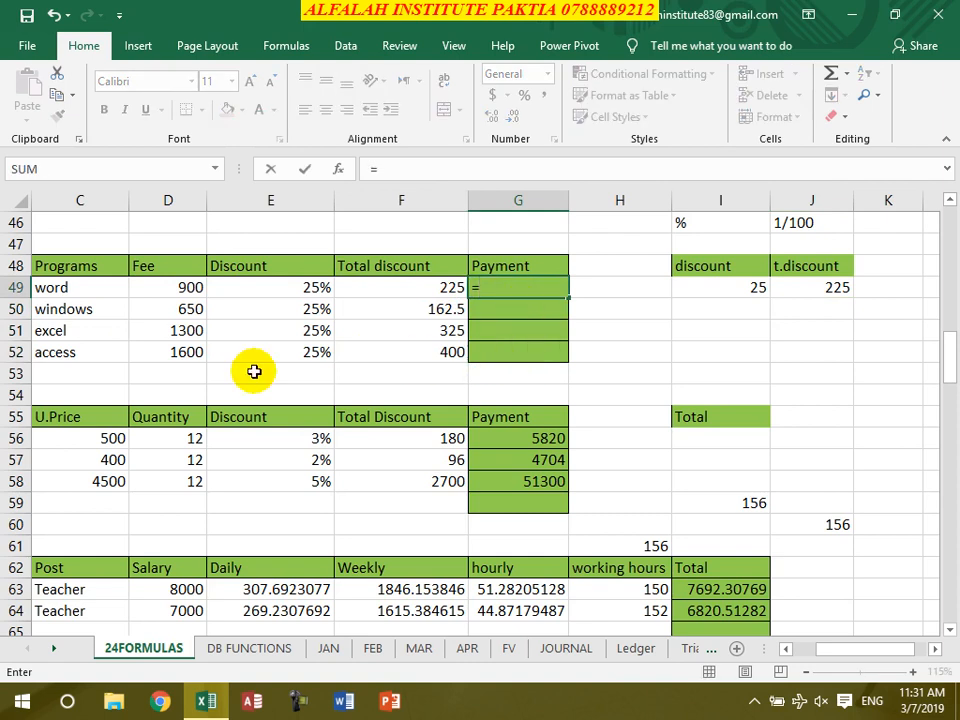
{"action": "left_click", "coordinate": [181, 288]}
{"action": "type", "text": "-"}
{"action": "left_click", "coordinate": [392, 292]}
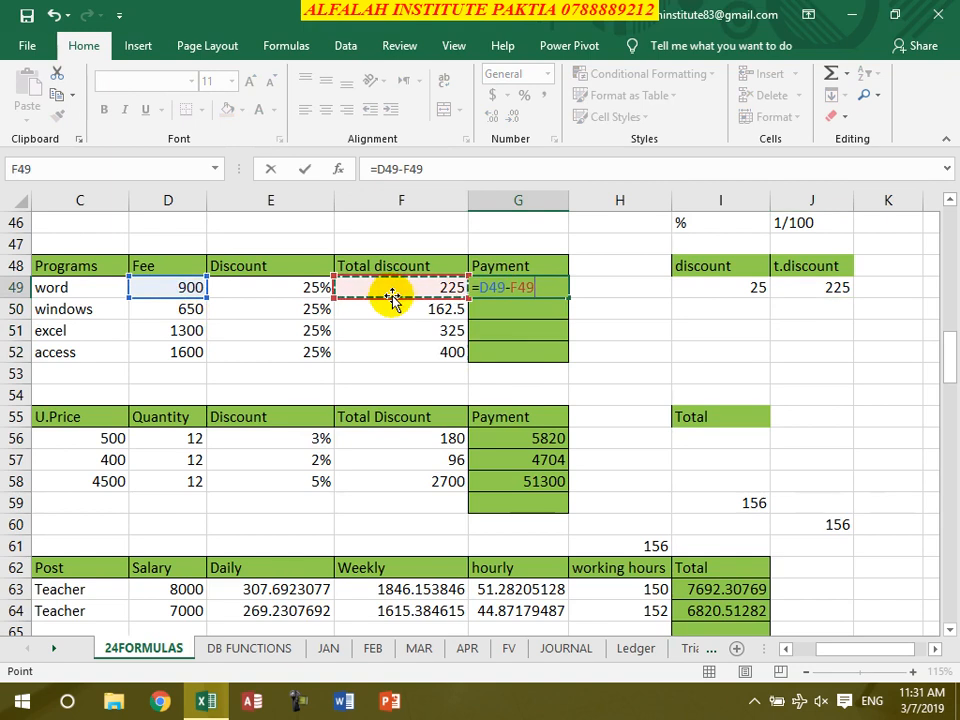
{"action": "key", "text": "Return"}
{"action": "left_click", "coordinate": [532, 290]}
{"action": "double_click", "coordinate": [573, 299]}
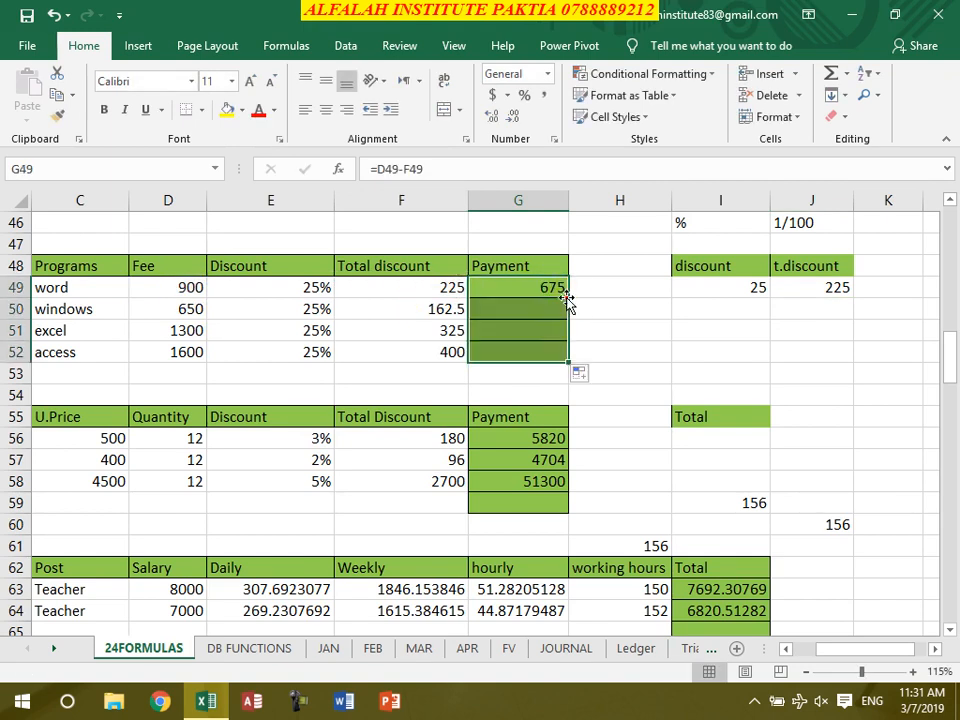
Clear the Total Discount and Payment results in F56:G58 of example 9.
{"action": "left_click", "coordinate": [786, 648]}
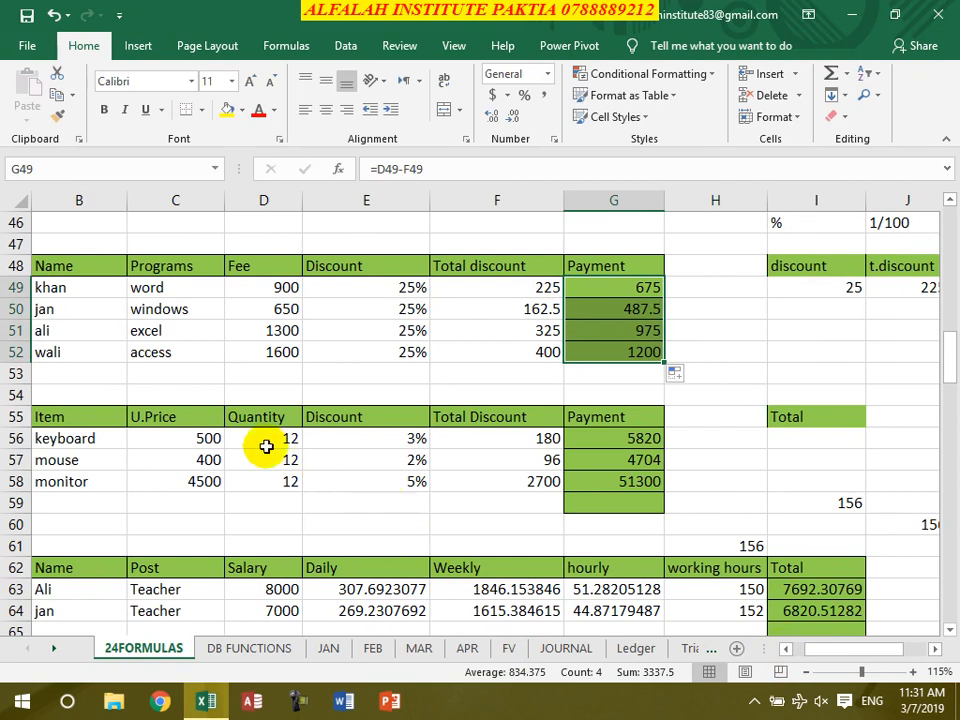
{"action": "left_click", "coordinate": [786, 648]}
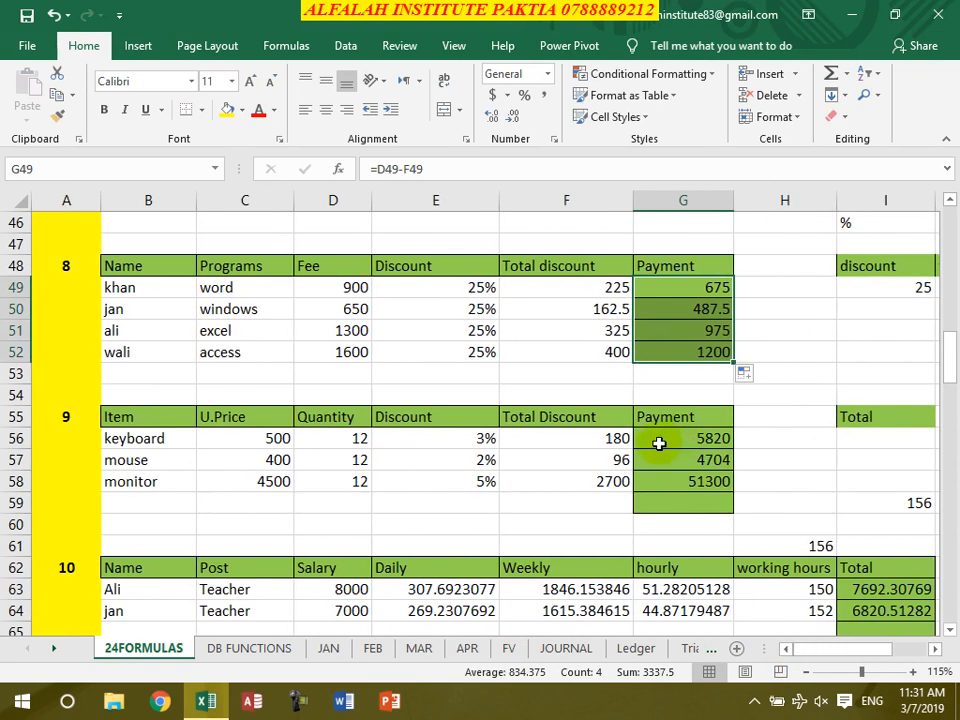
{"action": "left_click", "coordinate": [673, 481]}
{"action": "left_click_drag", "start_coordinate": [587, 440], "coordinate": [641, 486]}
{"action": "key", "text": "Delete"}
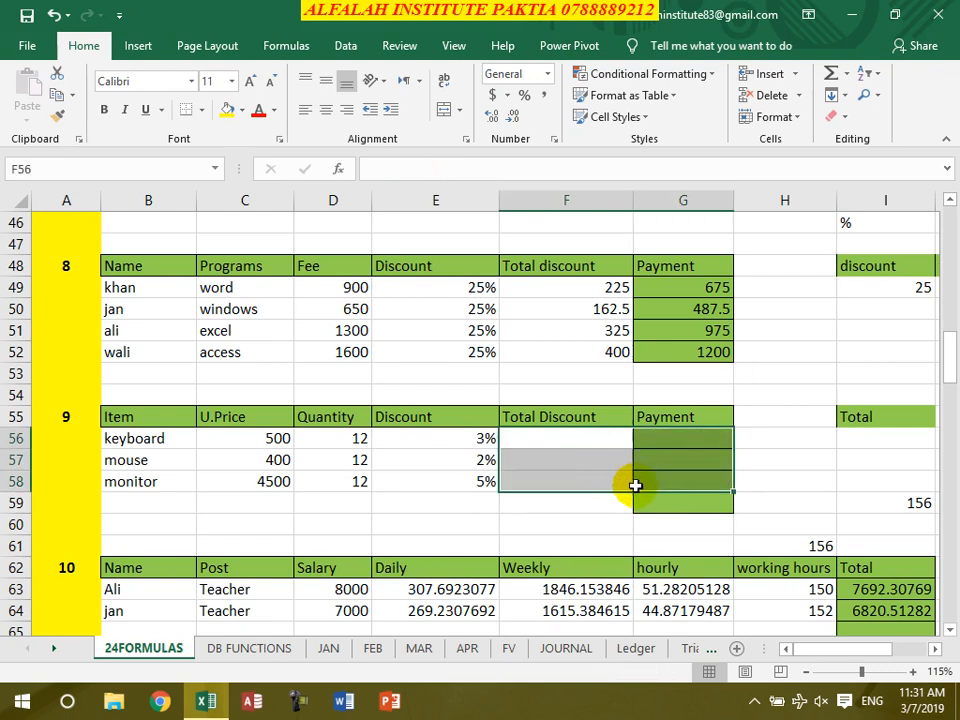
{"action": "left_click", "coordinate": [580, 438]}
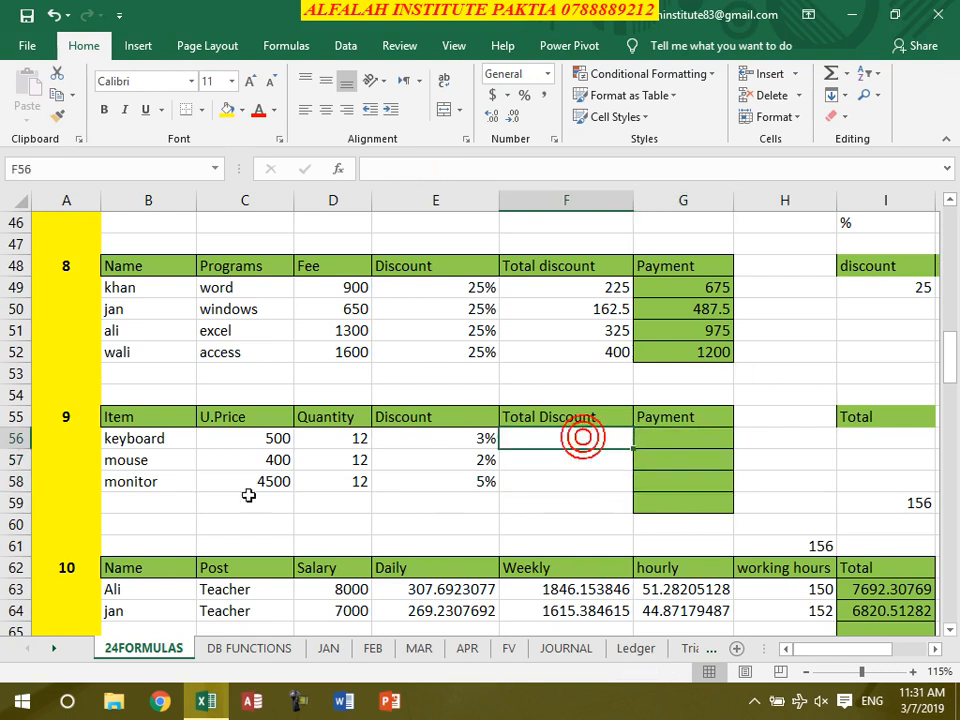
{"action": "left_click", "coordinate": [463, 476]}
{"action": "left_click", "coordinate": [459, 462]}
{"action": "left_click", "coordinate": [463, 482]}
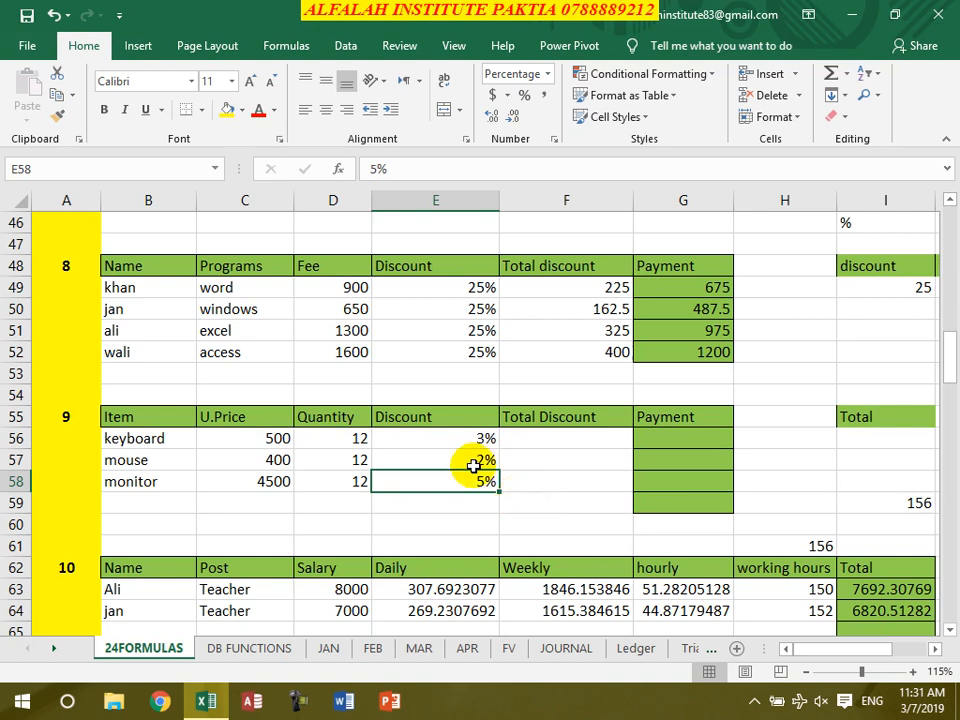
{"action": "left_click", "coordinate": [549, 441]}
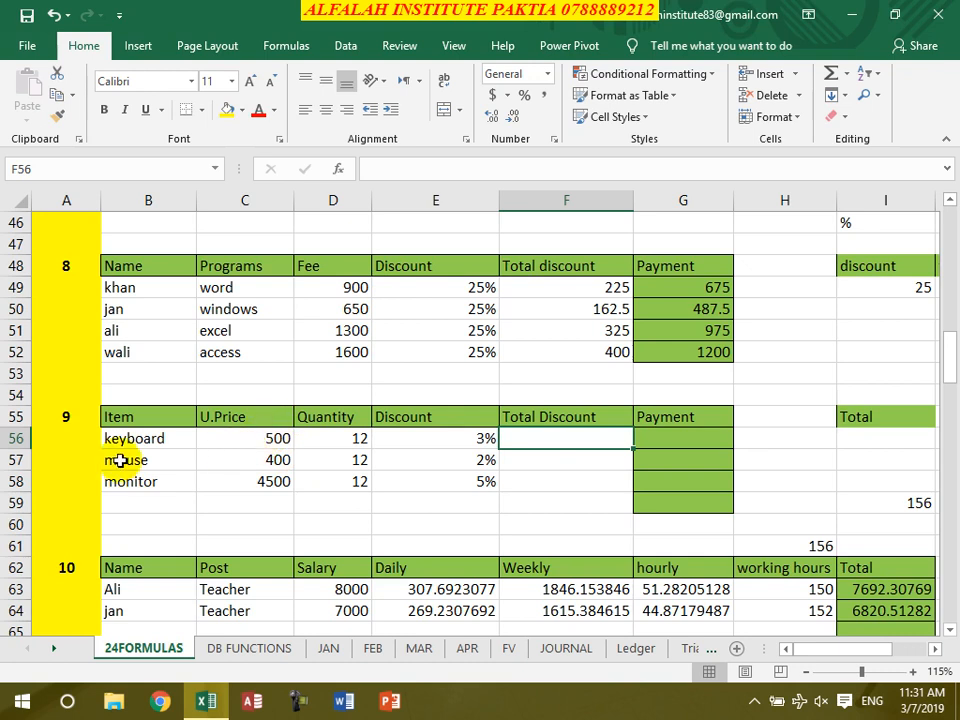
{"action": "left_click", "coordinate": [321, 438]}
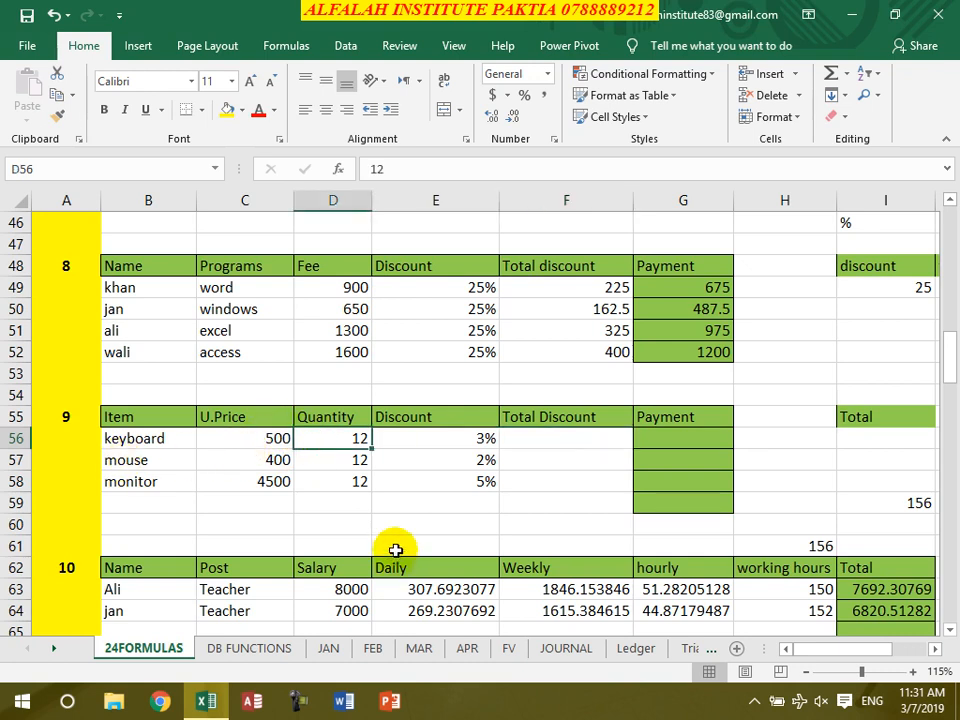
Calculate the Total Discount in F56 with =C56*D56*E56 and fill the formula down to F58.
{"action": "left_click", "coordinate": [556, 441]}
{"action": "type", "text": "="}
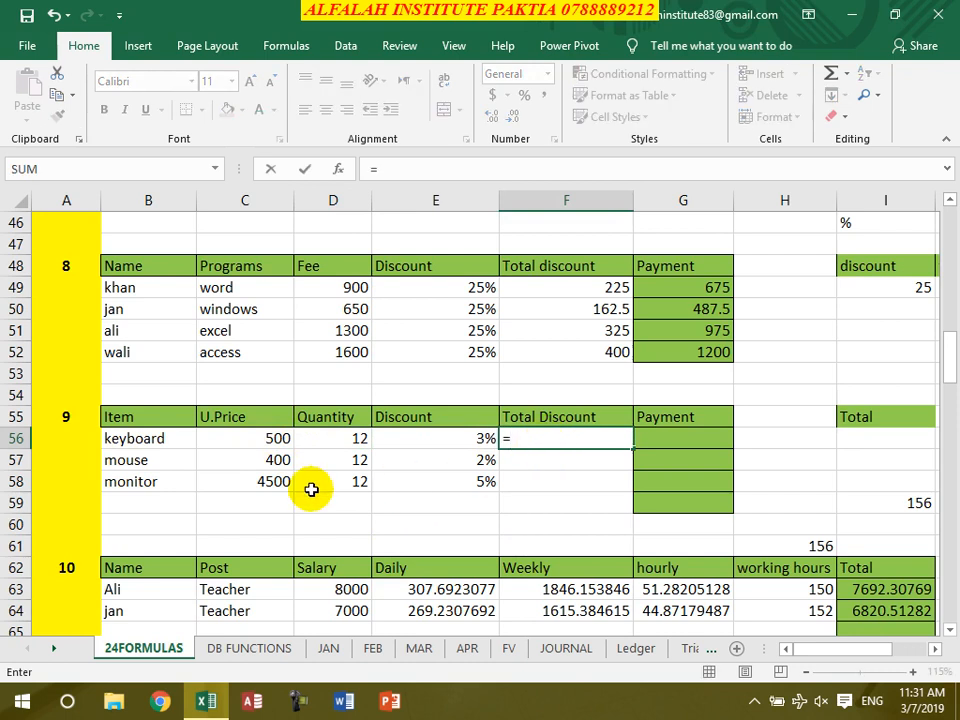
{"action": "left_click", "coordinate": [258, 438]}
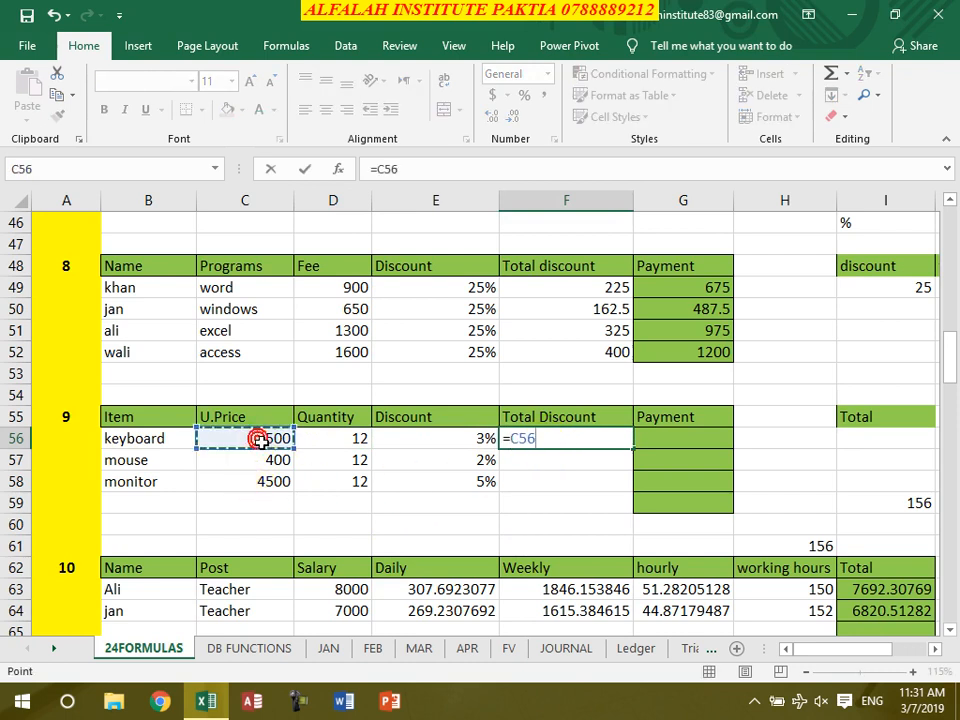
{"action": "type", "text": "*"}
{"action": "left_click", "coordinate": [354, 437]}
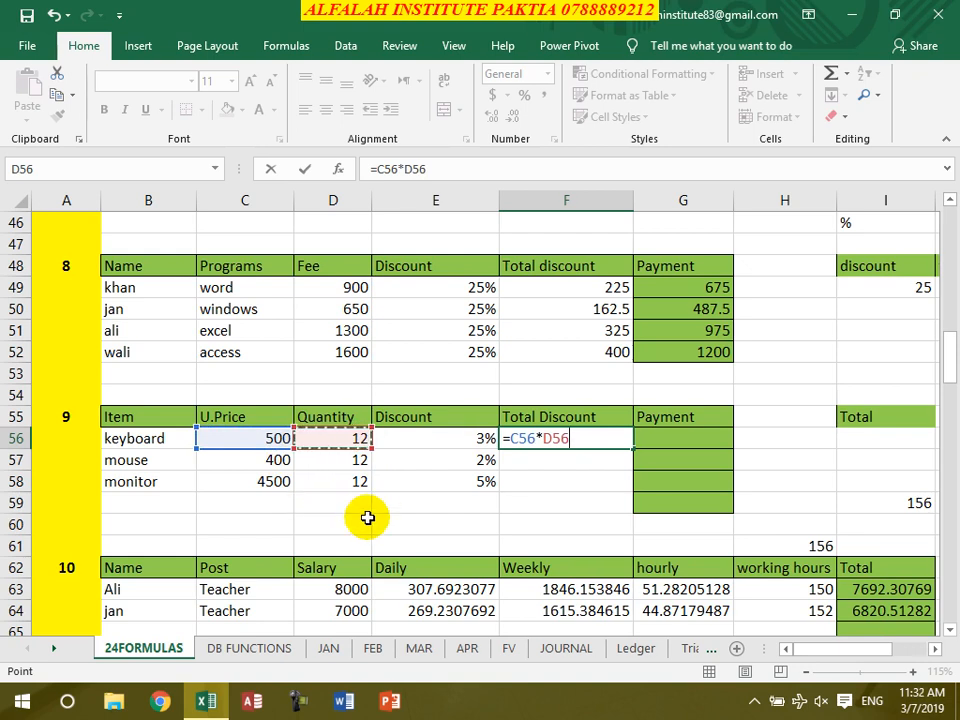
{"action": "type", "text": "*"}
{"action": "left_click", "coordinate": [420, 437]}
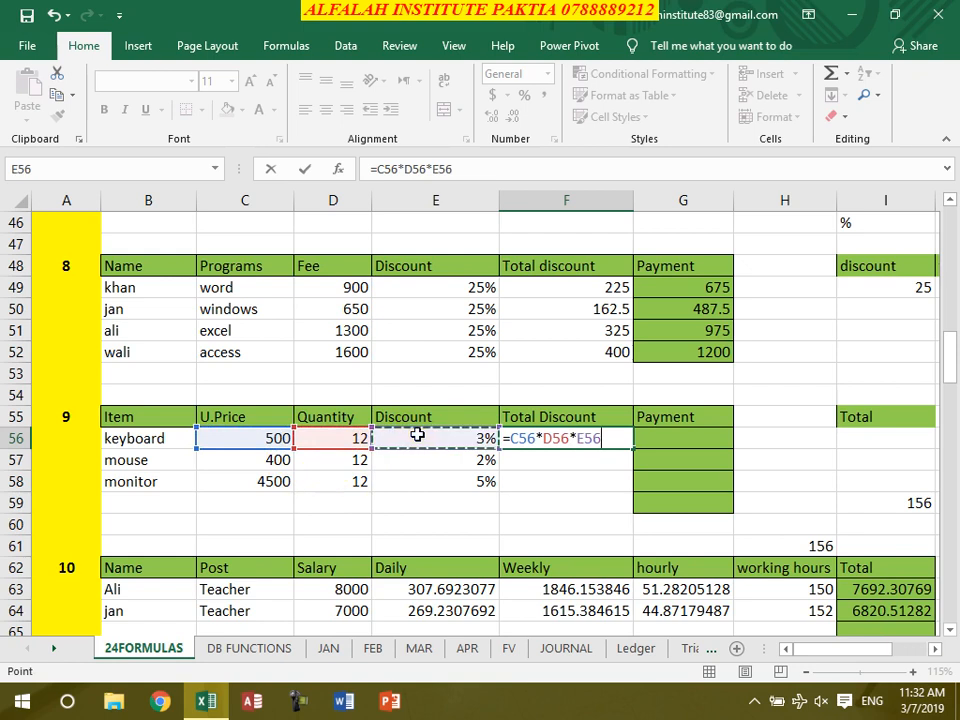
{"action": "key", "text": "Return"}
{"action": "left_click", "coordinate": [600, 440]}
{"action": "left_click_drag", "start_coordinate": [633, 449], "coordinate": [630, 485]}
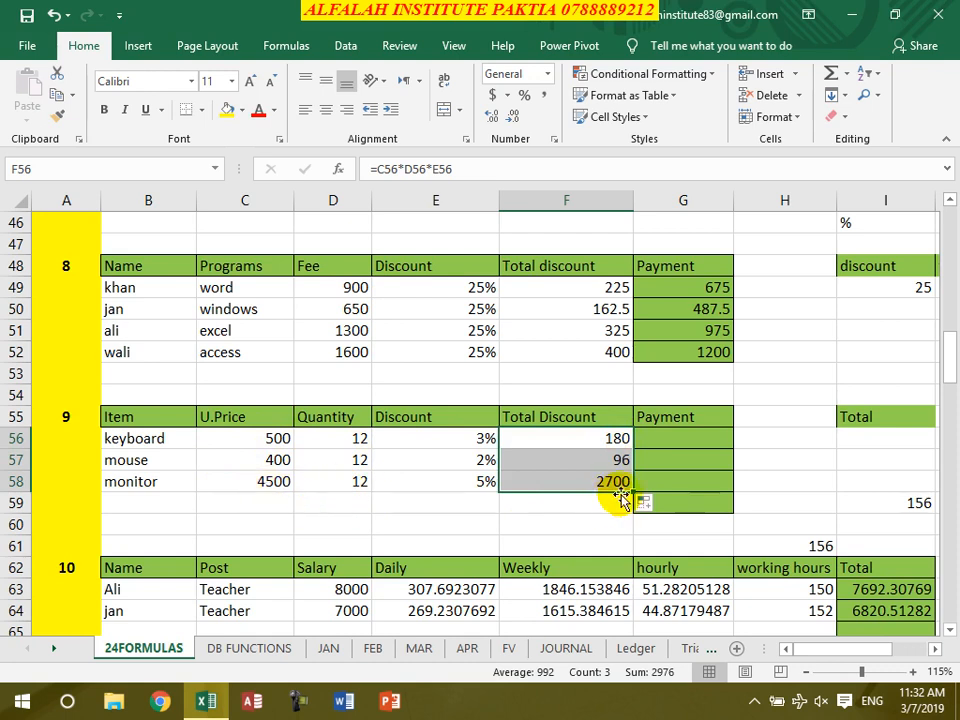
Calculate the Payment in G56 with =C56*D56-F56 and fill the formula down to G58.
{"action": "left_click", "coordinate": [681, 446]}
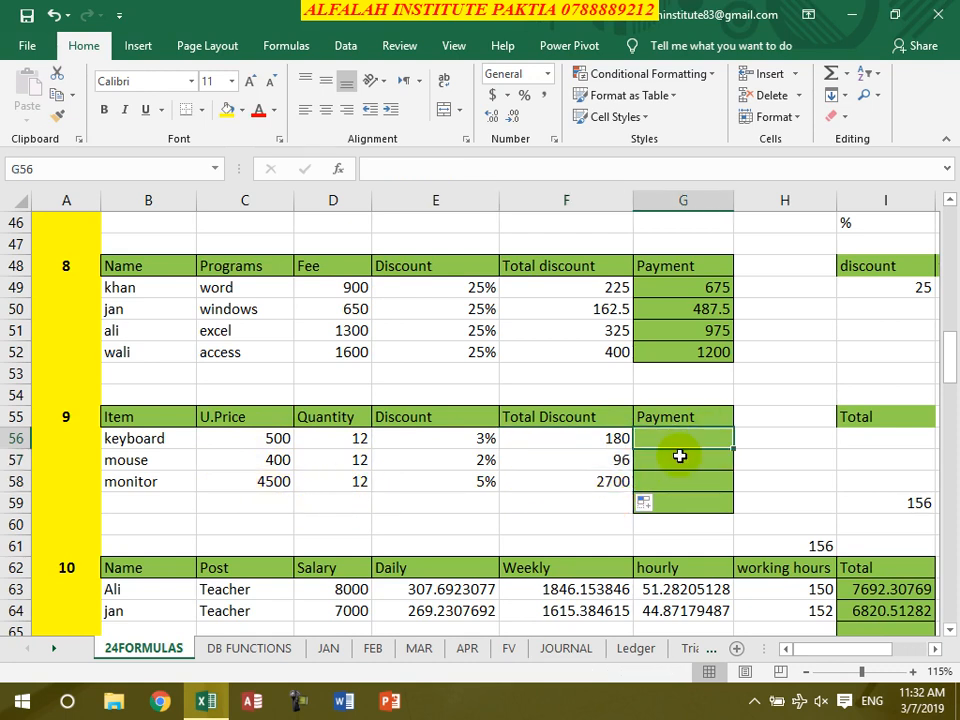
{"action": "type", "text": "="}
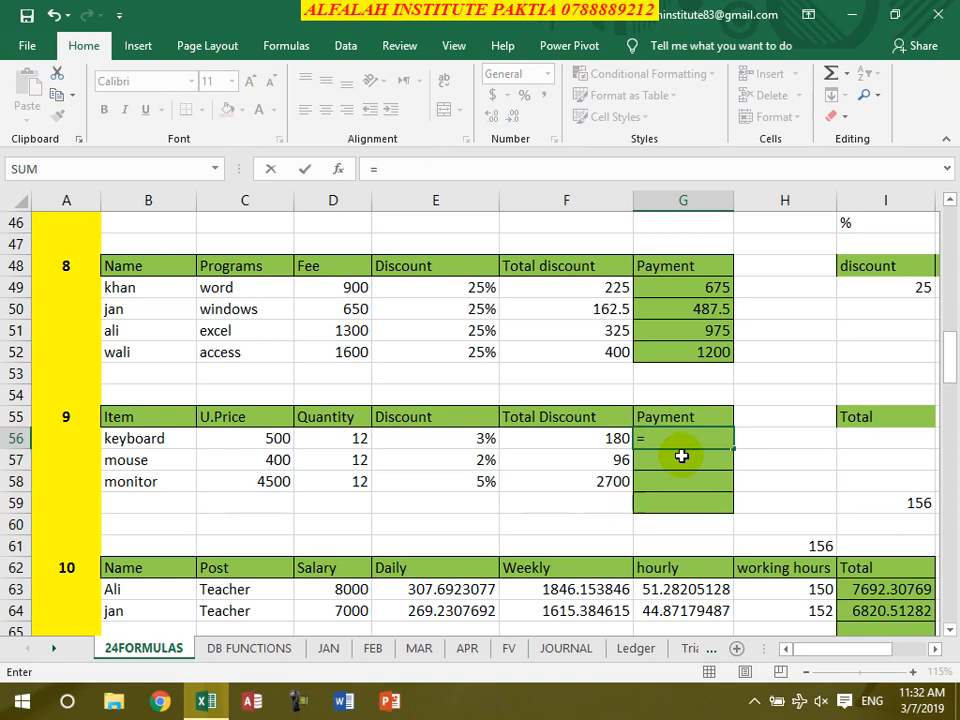
{"action": "left_click", "coordinate": [266, 440]}
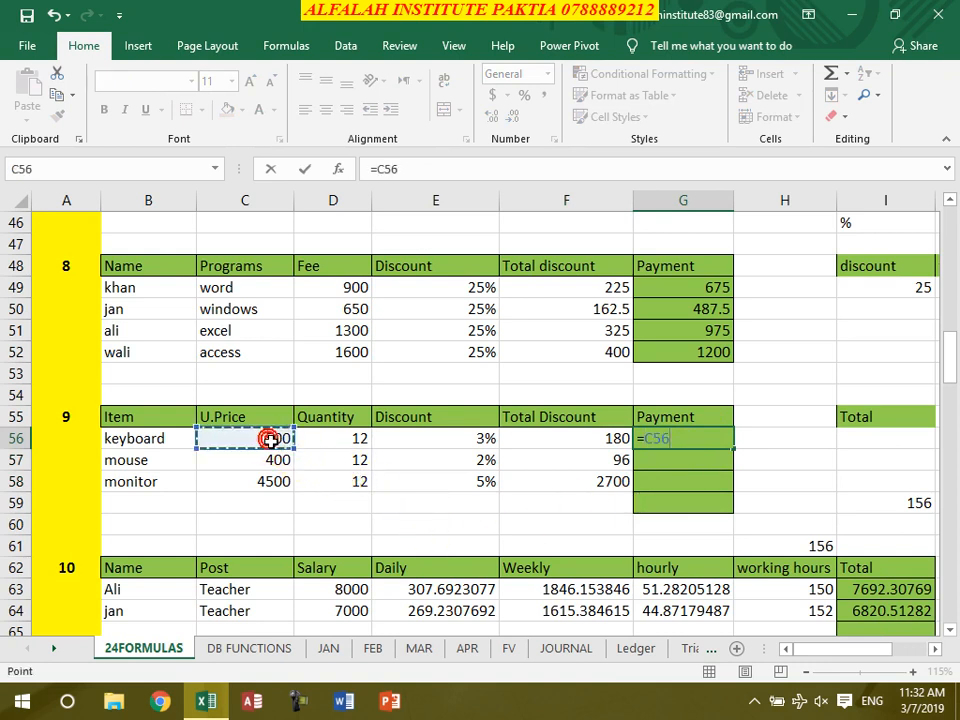
{"action": "left_click", "coordinate": [343, 440]}
{"action": "type", "text": "-"}
{"action": "left_click", "coordinate": [558, 440]}
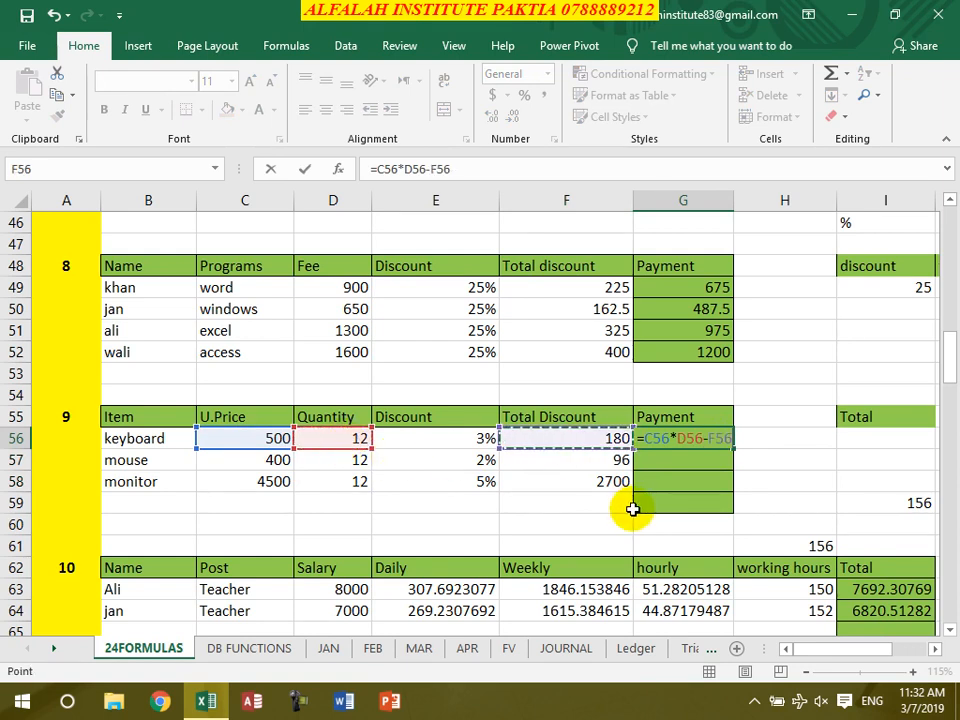
{"action": "key", "text": "Return"}
{"action": "left_click", "coordinate": [724, 437]}
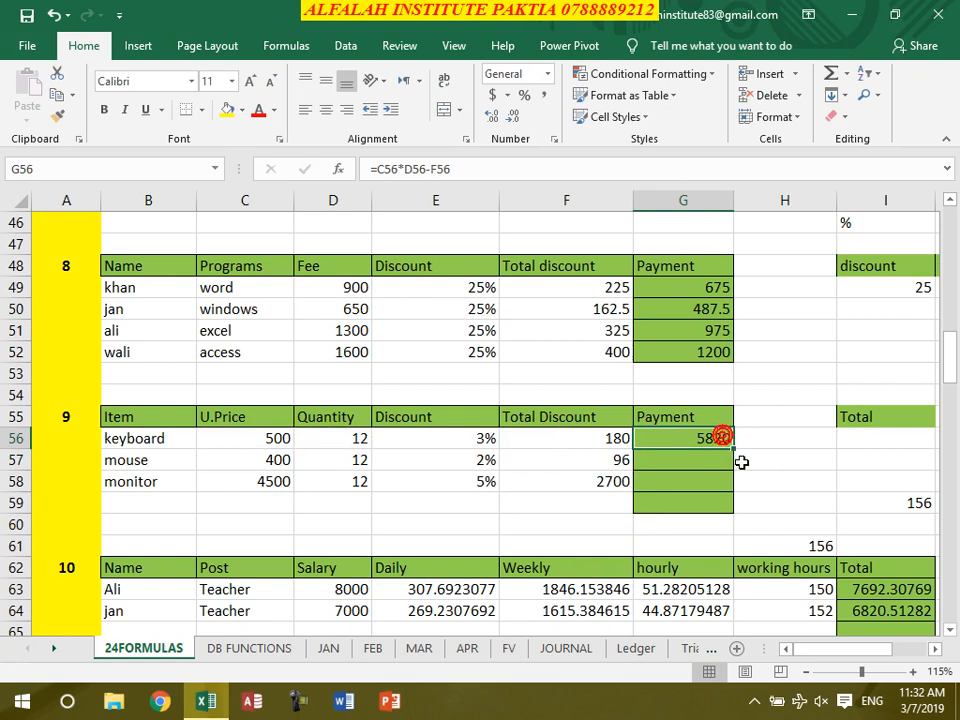
{"action": "left_click_drag", "start_coordinate": [731, 447], "coordinate": [731, 488]}
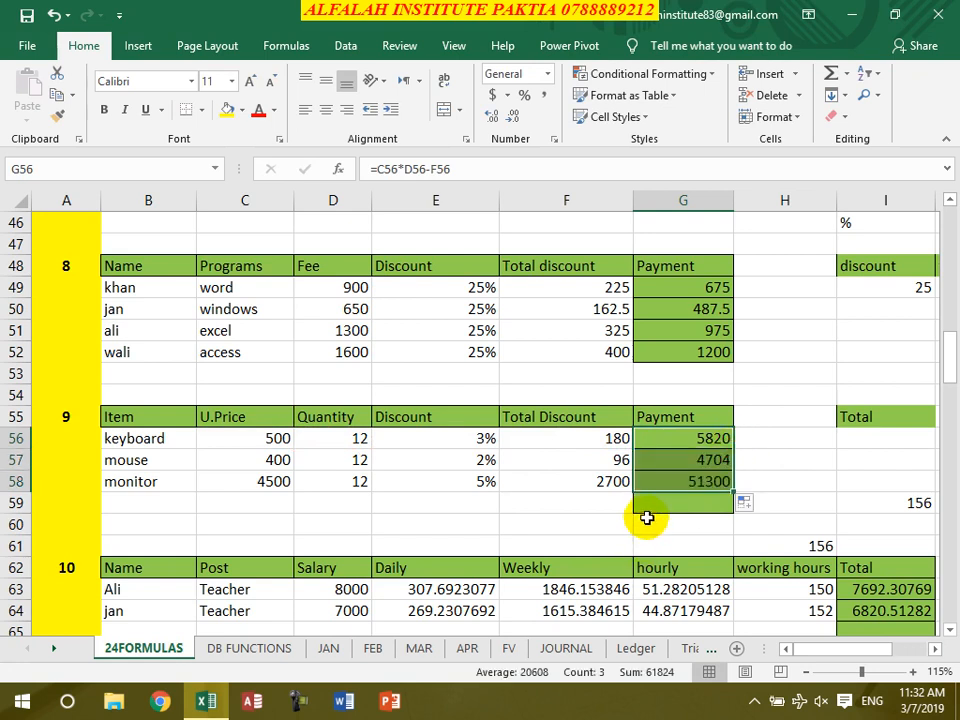
{"action": "scroll", "coordinate": [645, 514], "scroll_direction": "down", "scroll_amount": 3}
{"action": "scroll", "coordinate": [649, 495], "scroll_direction": "down", "scroll_amount": 2}
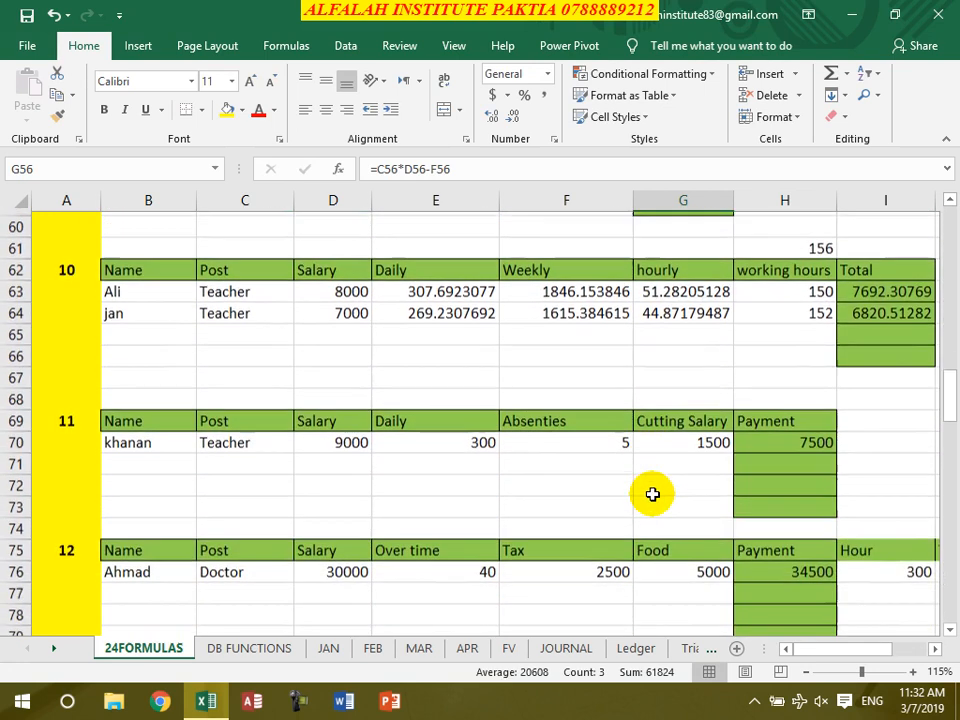
{"action": "double_click", "coordinate": [874, 288]}
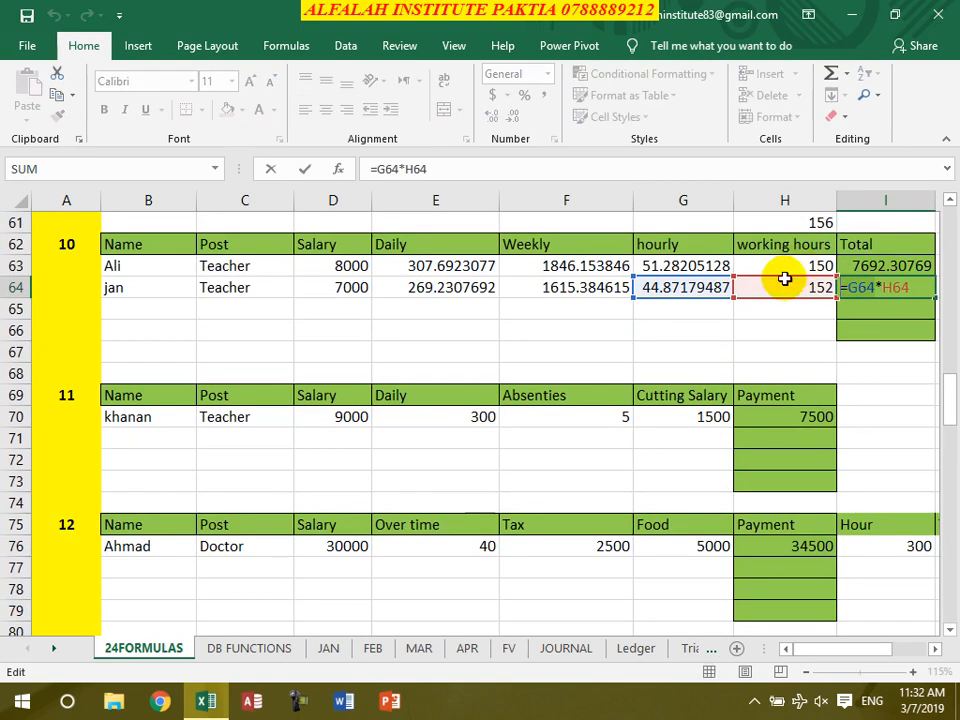
{"action": "left_click", "coordinate": [606, 375]}
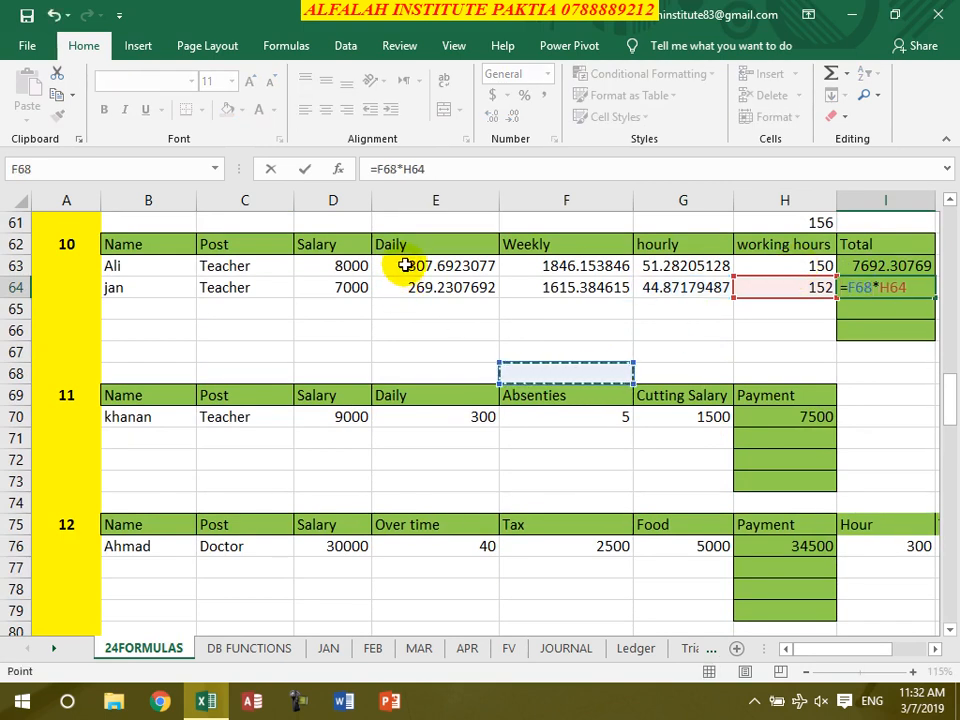
{"action": "key", "text": "Escape"}
Clear the Daily, Weekly, hourly, working hours and Total entries in E63:I64 of example 10.
{"action": "left_click_drag", "start_coordinate": [440, 266], "coordinate": [842, 287]}
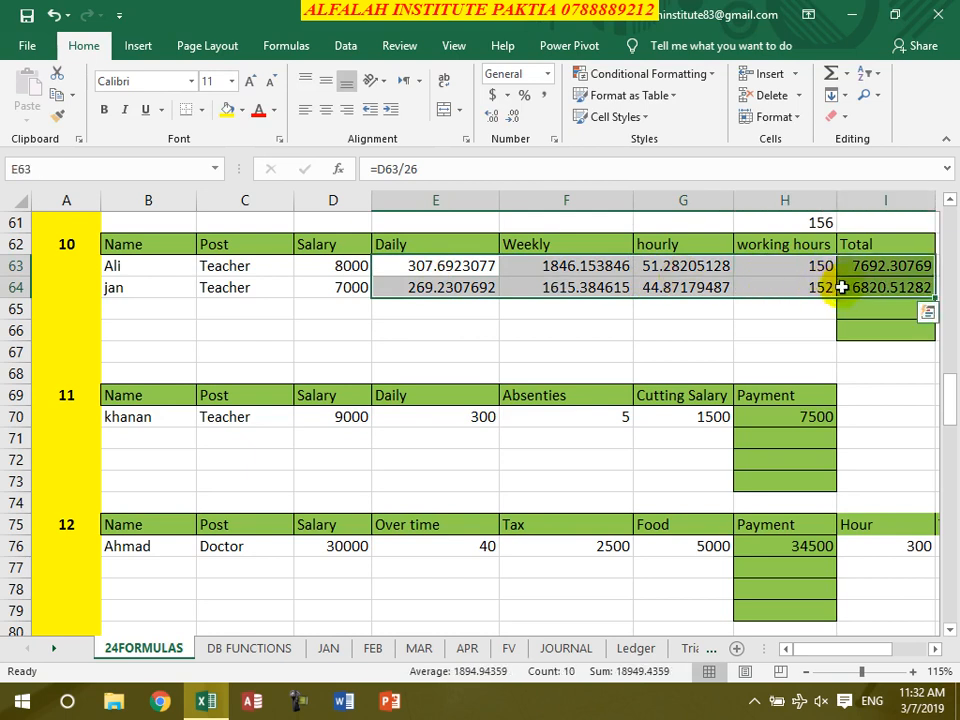
{"action": "key", "text": "Delete"}
Calculate the Daily pay in E63 with =D63/26 and fill the formula down to E64.
{"action": "left_click", "coordinate": [440, 266]}
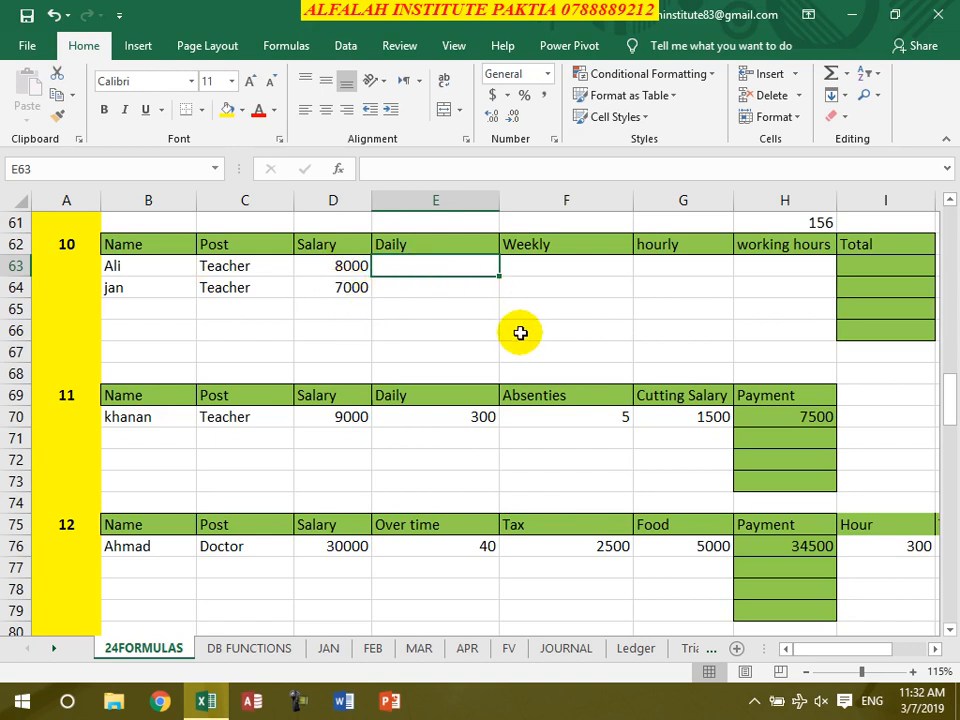
{"action": "type", "text": "="}
{"action": "left_click", "coordinate": [320, 267]}
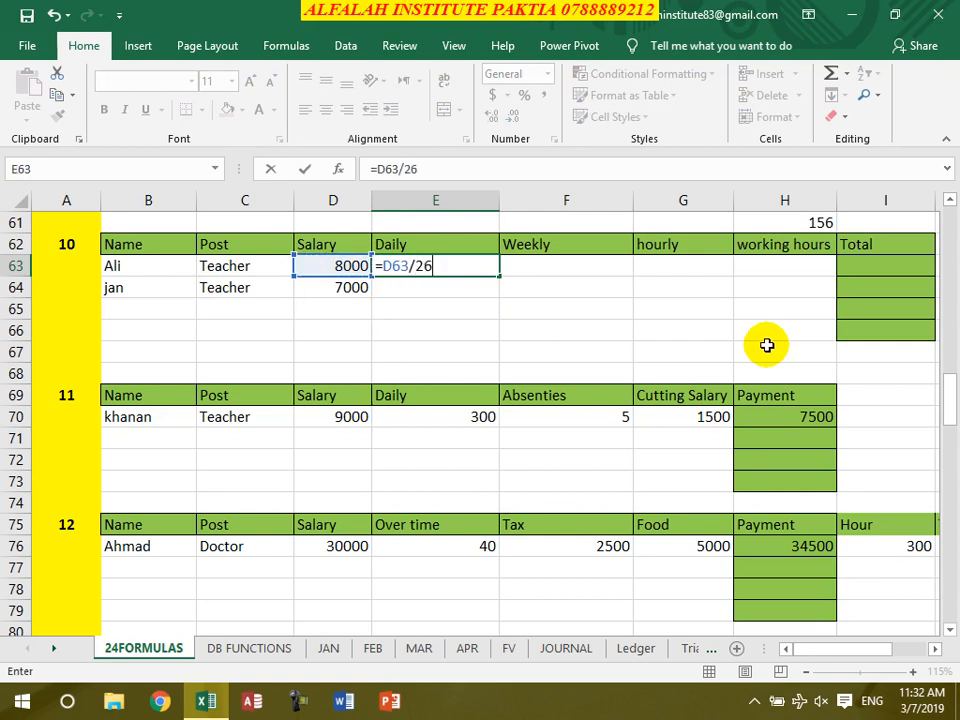
{"action": "type", "text": "/26"}
{"action": "key", "text": "Return"}
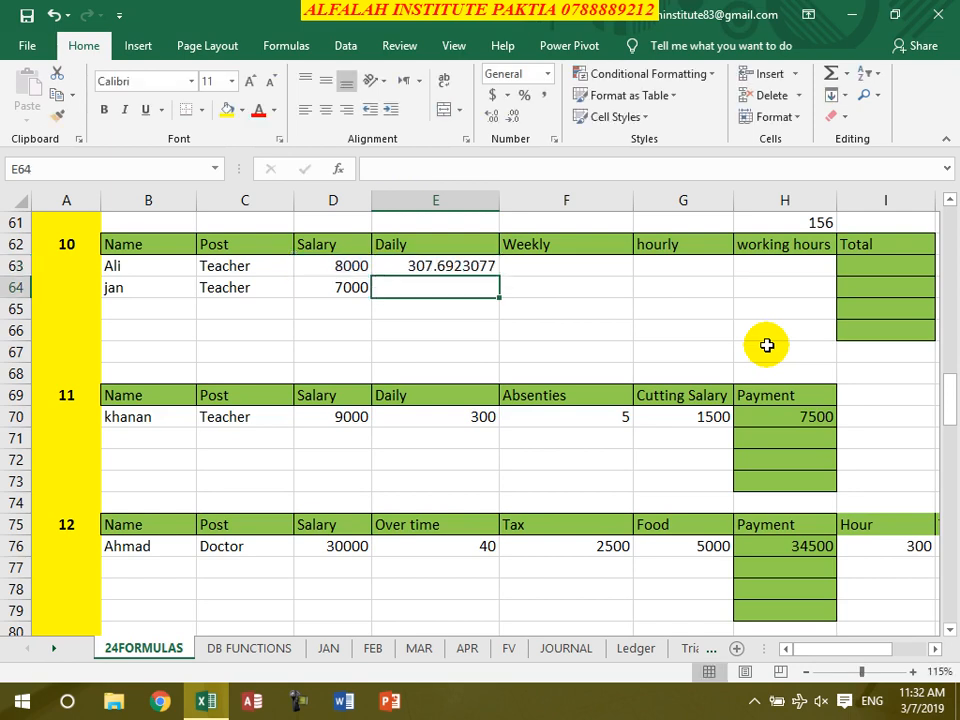
{"action": "left_click", "coordinate": [482, 266]}
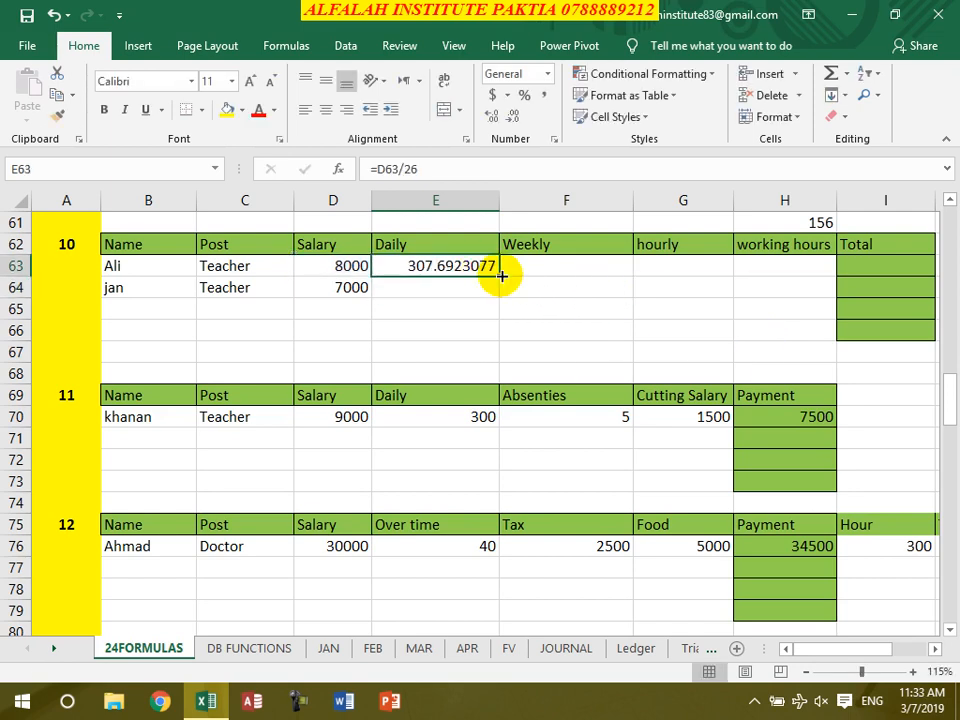
{"action": "left_click_drag", "start_coordinate": [497, 276], "coordinate": [500, 292]}
Calculate the Weekly pay in F63 with =E63*6 and fill the formula down to F64.
{"action": "left_click", "coordinate": [536, 268]}
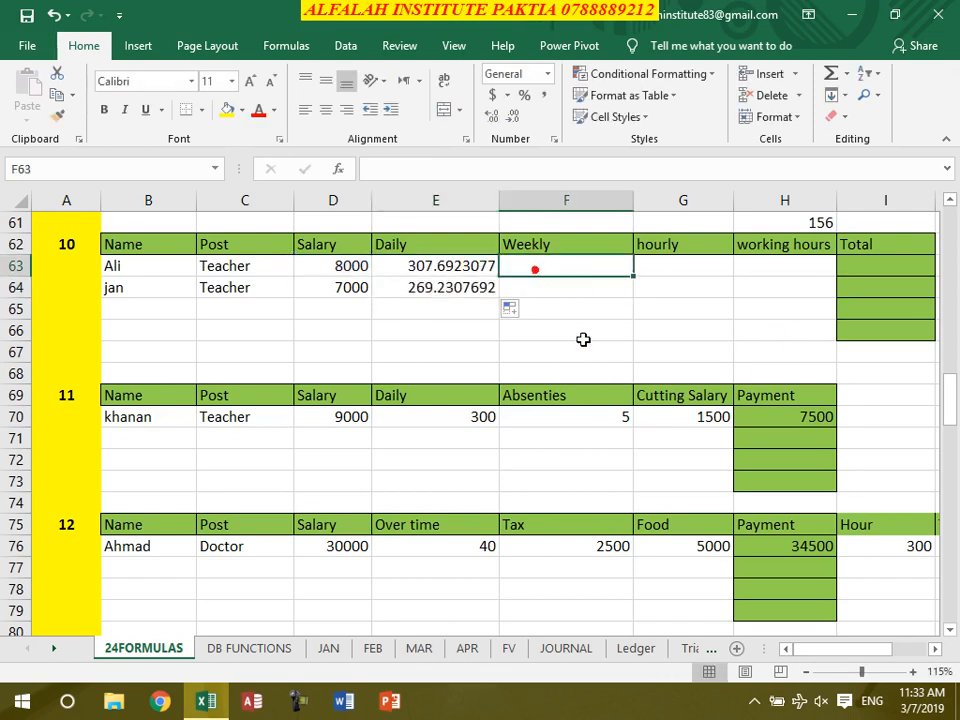
{"action": "type", "text": "="}
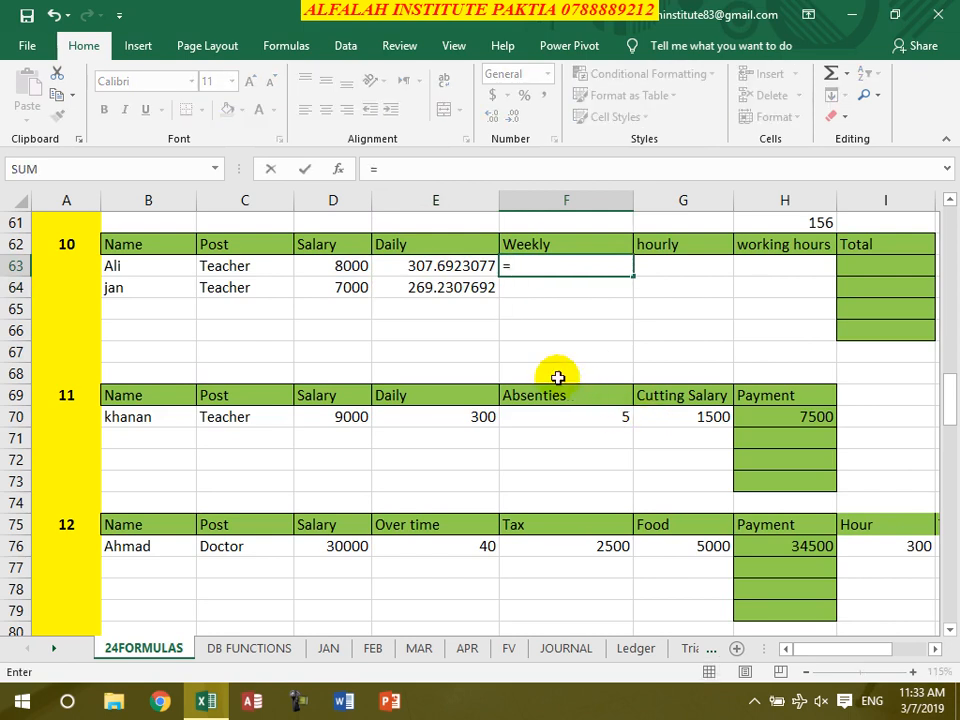
{"action": "left_click", "coordinate": [458, 265]}
{"action": "type", "text": "*"}
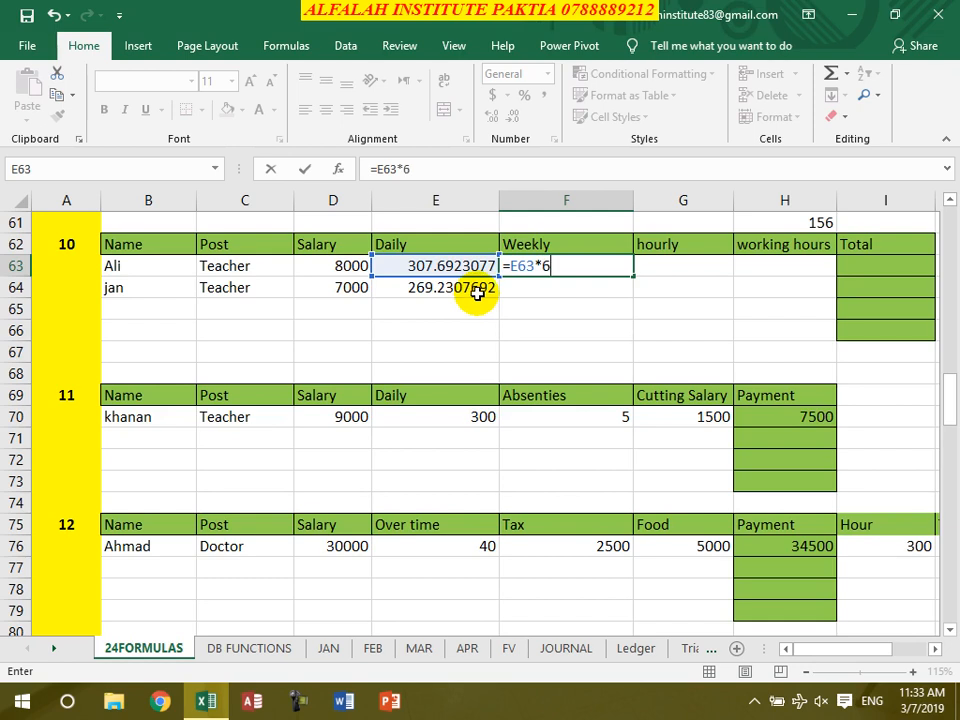
{"action": "key", "text": "Return"}
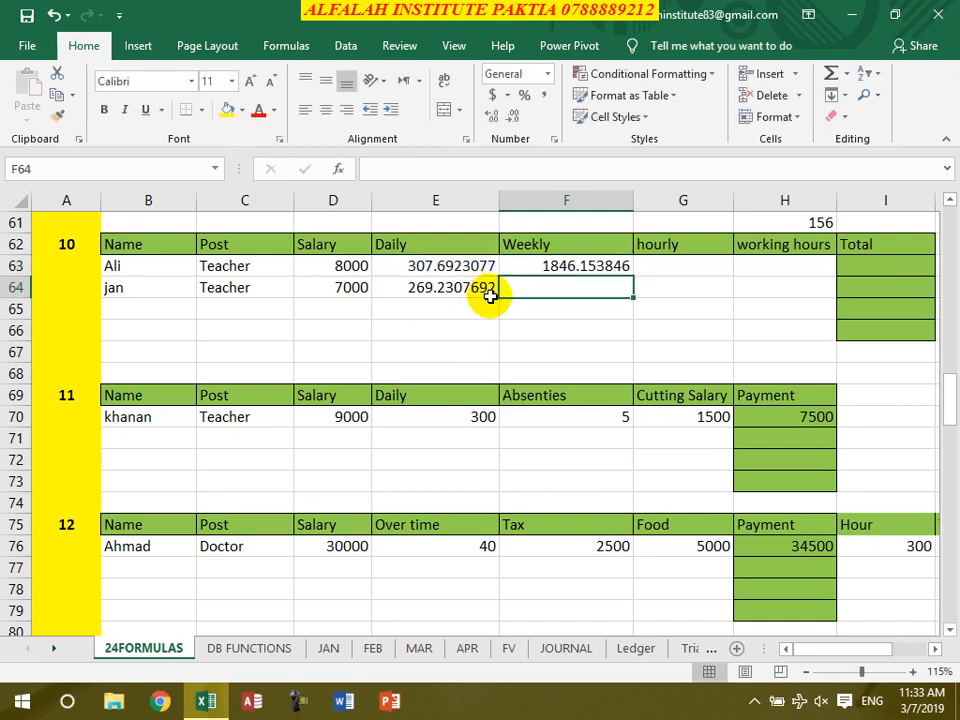
{"action": "left_click", "coordinate": [594, 265]}
{"action": "left_click_drag", "start_coordinate": [632, 274], "coordinate": [634, 287]}
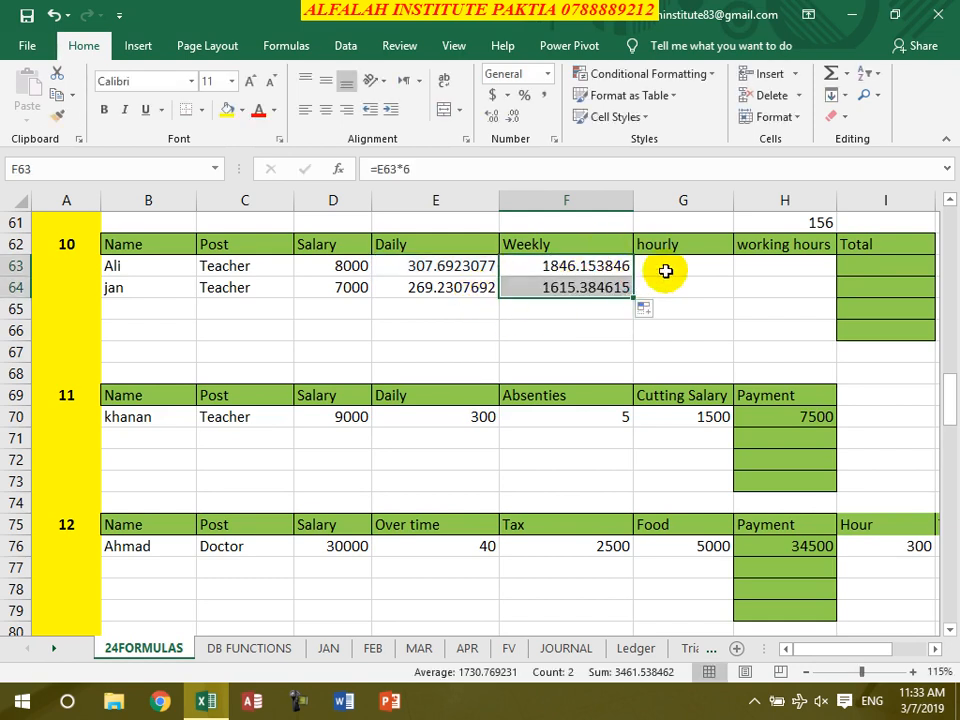
Calculate the hourly pay in G63 with =E63/6 and fill the formula down to G64.
{"action": "left_click", "coordinate": [667, 268]}
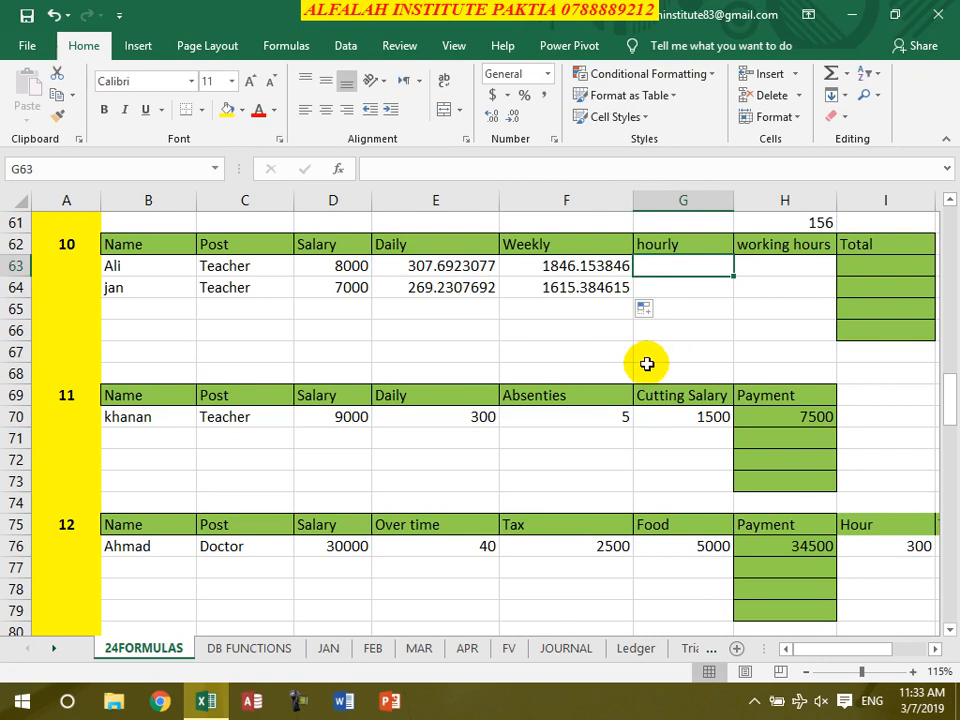
{"action": "type", "text": "="}
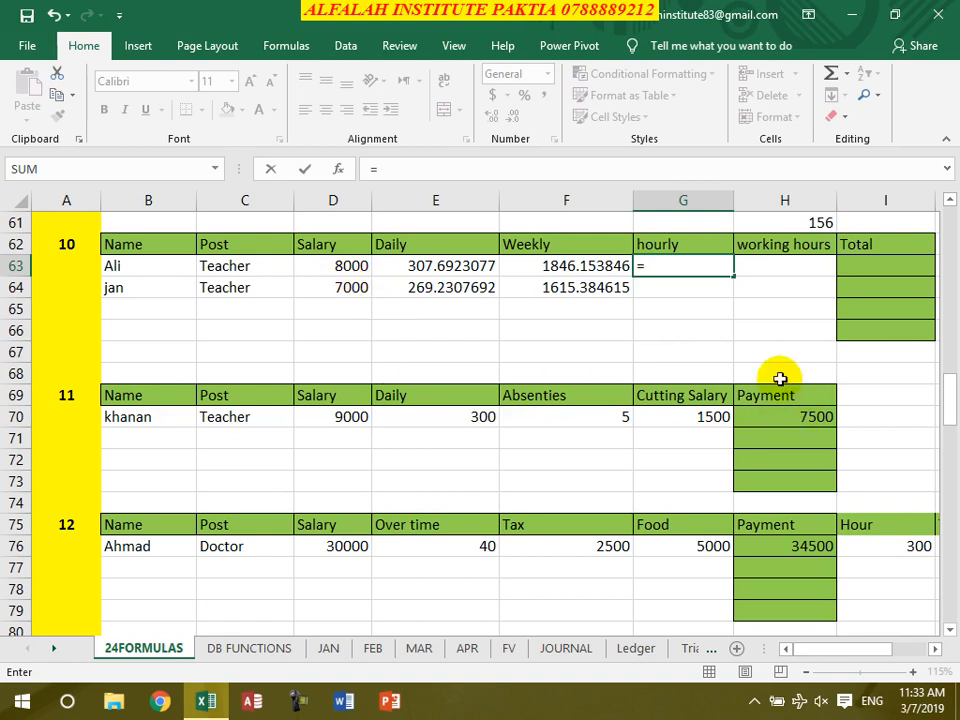
{"action": "left_click", "coordinate": [450, 268]}
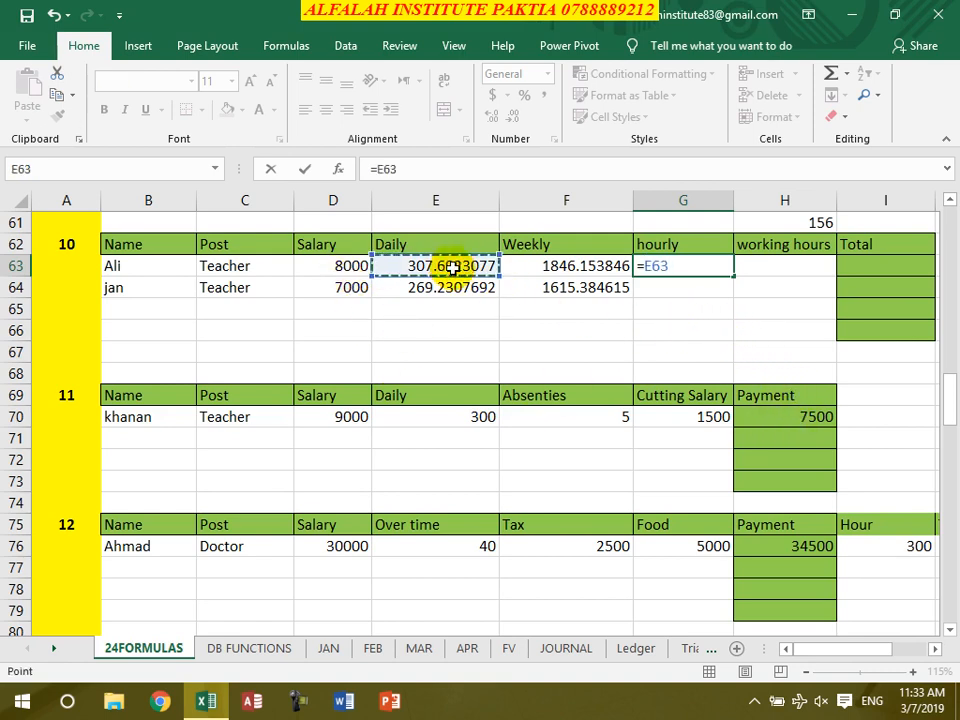
{"action": "type", "text": "/6"}
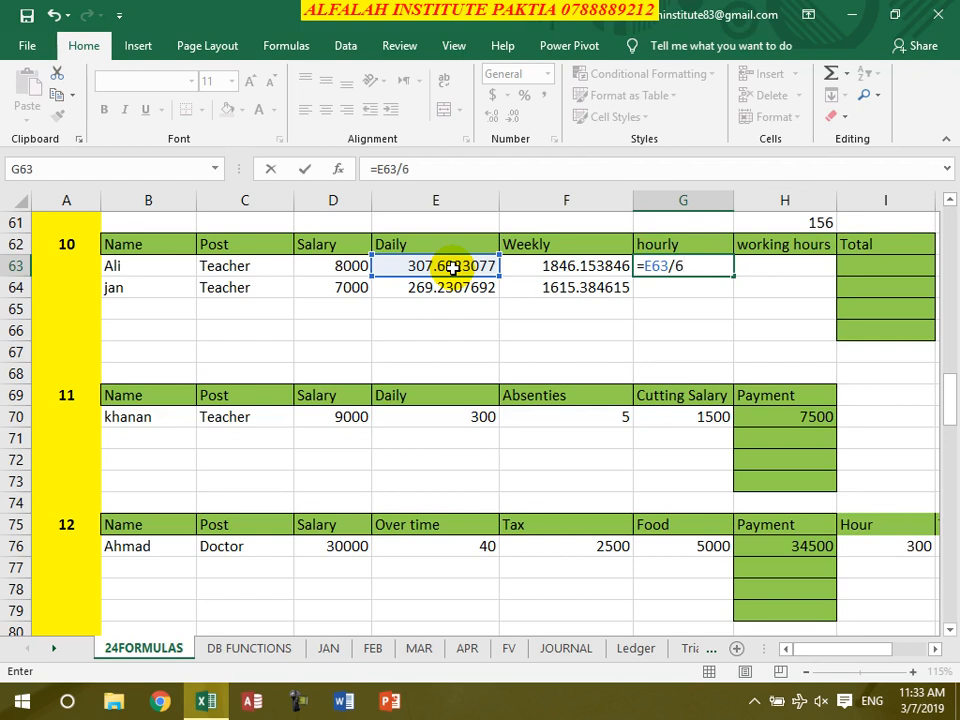
{"action": "key", "text": "Return"}
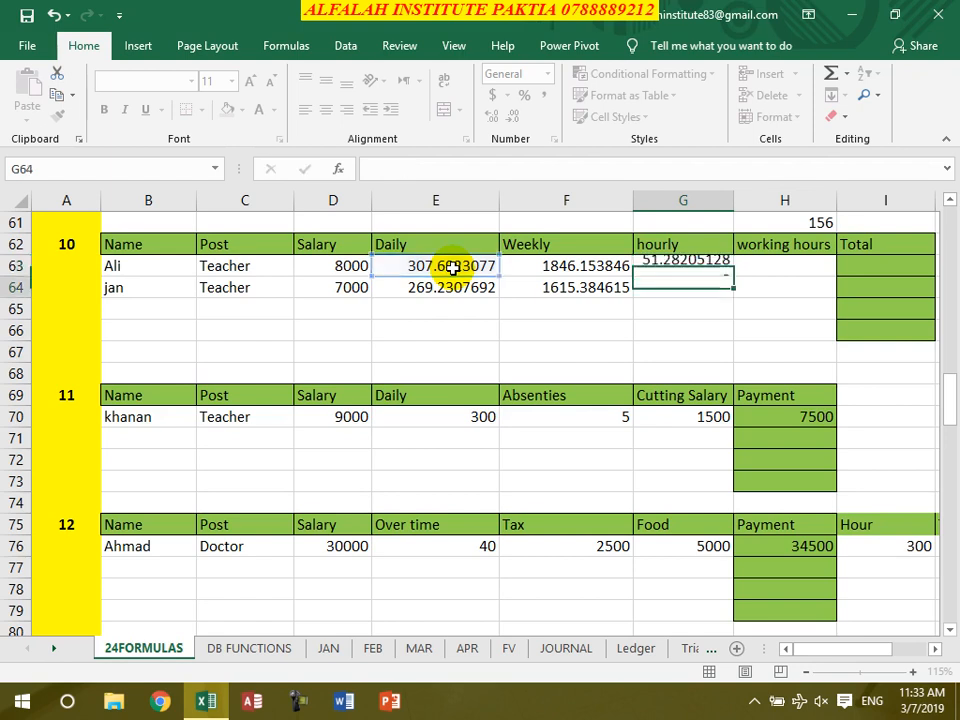
{"action": "left_click", "coordinate": [719, 267]}
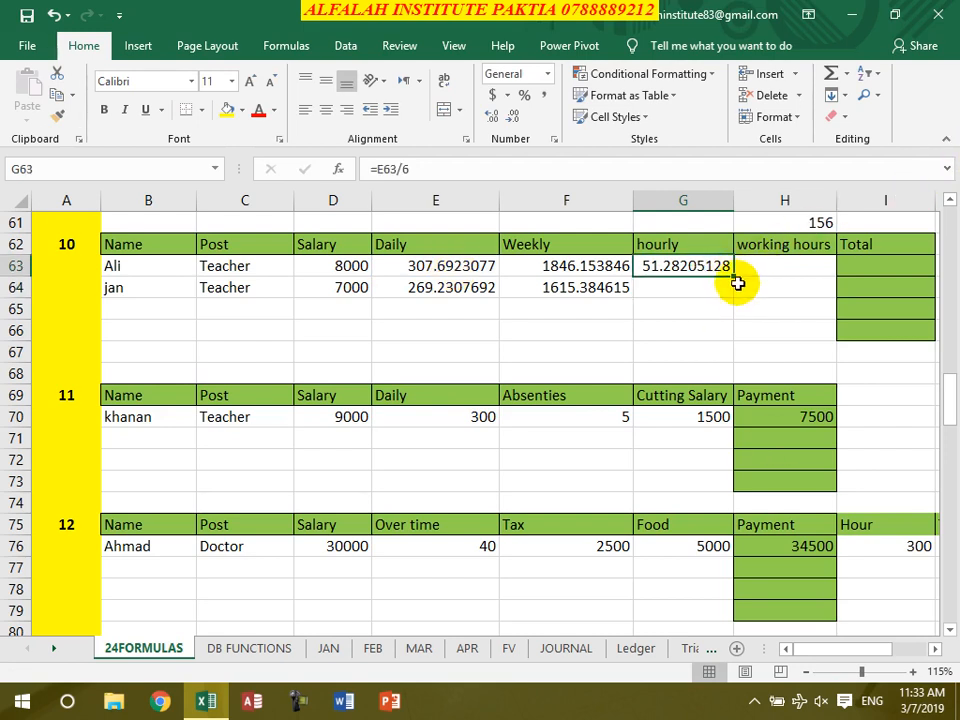
{"action": "left_click_drag", "start_coordinate": [734, 276], "coordinate": [740, 313]}
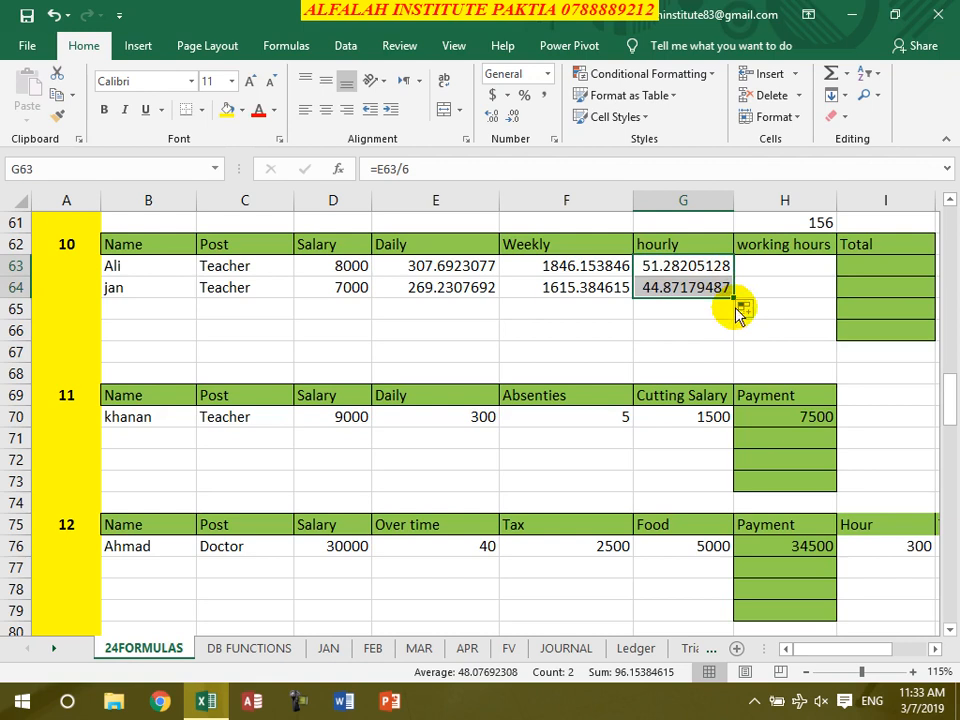
Enter working hours of 148 in H63 and 150 in H64 of example 10.
{"action": "left_click", "coordinate": [778, 266]}
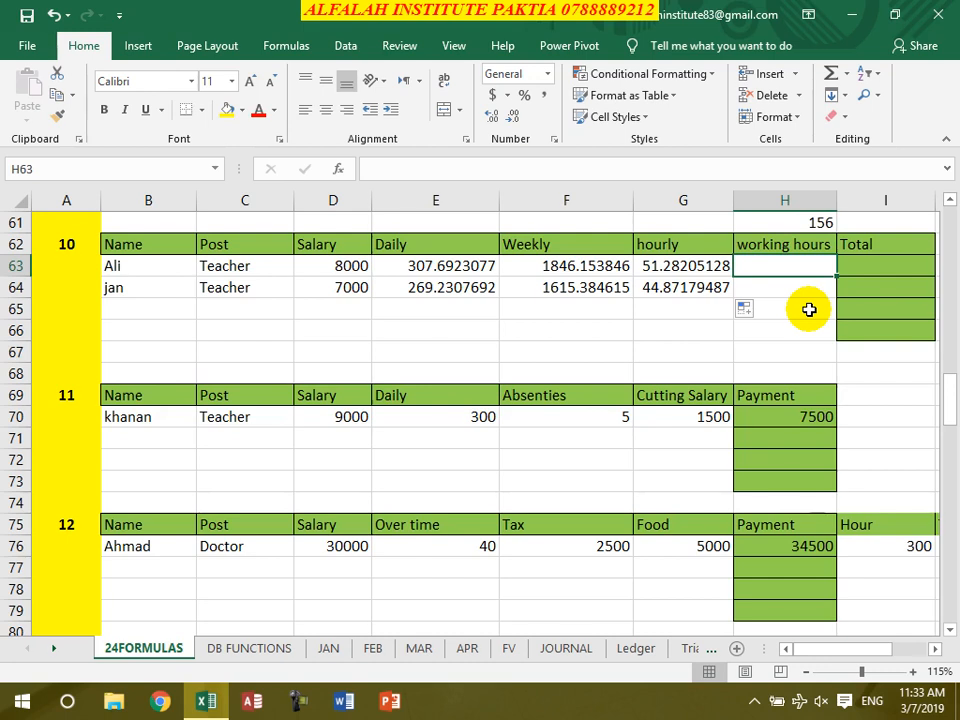
{"action": "type", "text": "148"}
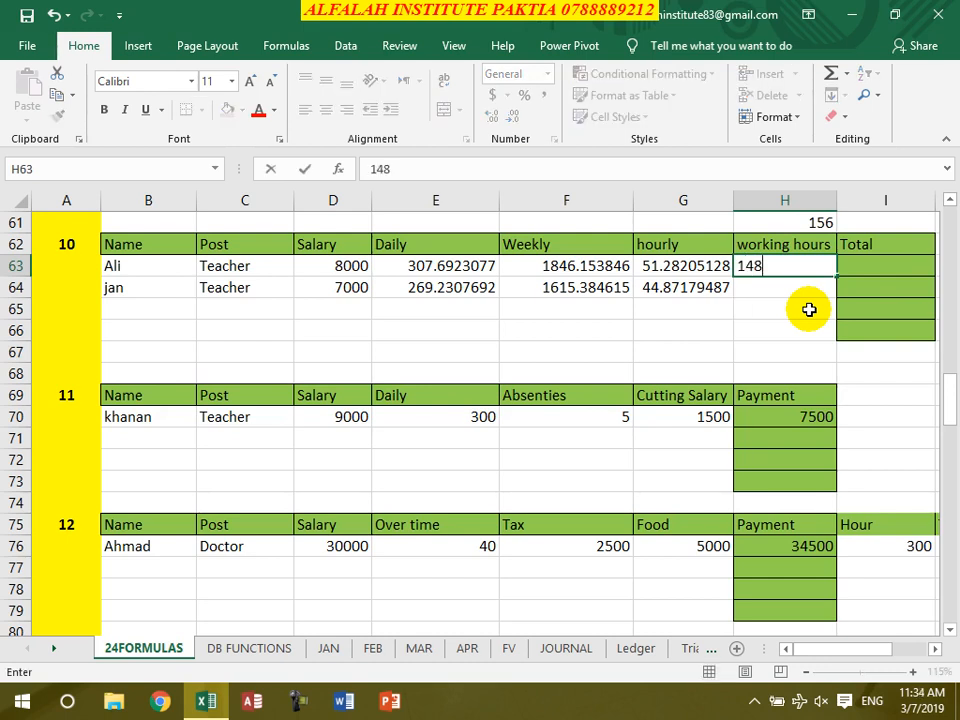
{"action": "key", "text": "Return"}
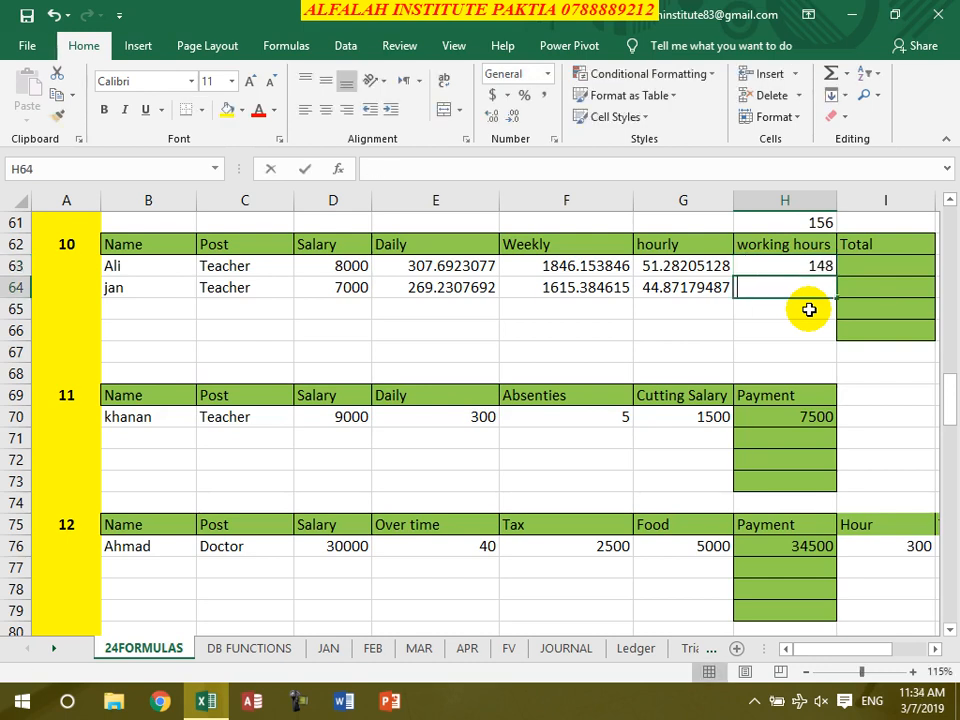
{"action": "type", "text": "15"}
{"action": "key", "text": "Return"}
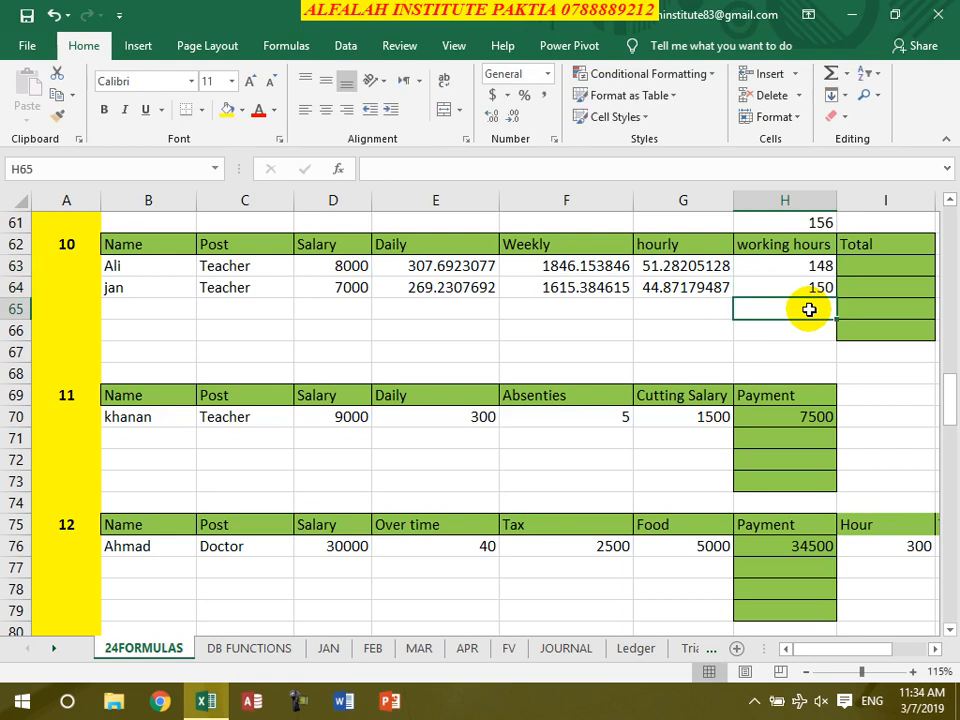
Calculate the Total in I63 with =G63*H63 and fill the formula down to I64.
{"action": "left_click", "coordinate": [870, 265]}
{"action": "type", "text": "="}
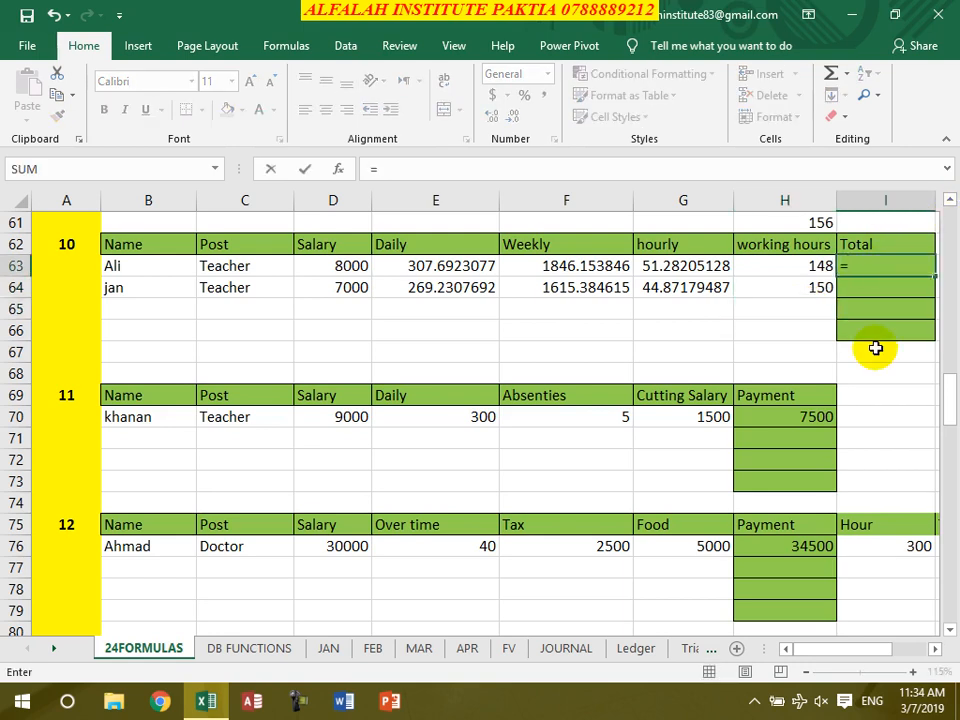
{"action": "left_click", "coordinate": [680, 271]}
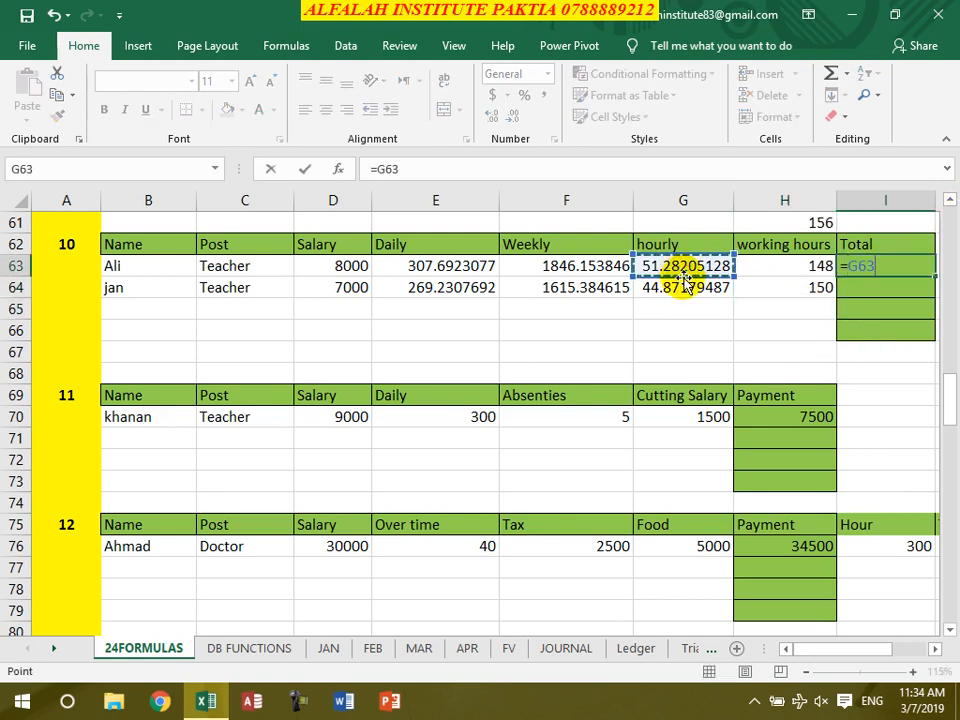
{"action": "type", "text": "*"}
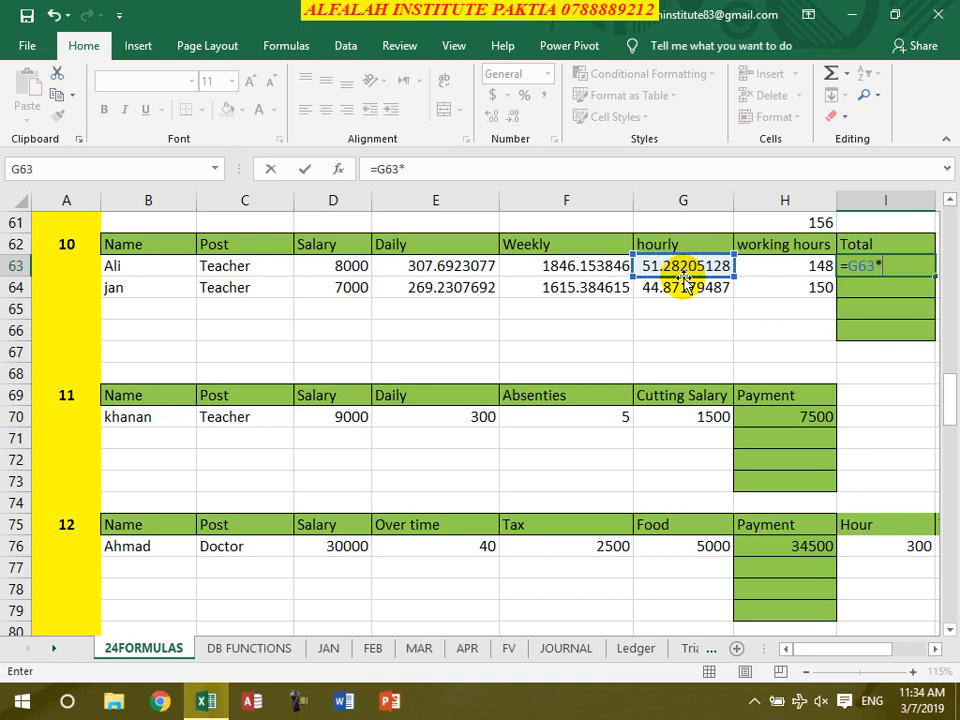
{"action": "left_click", "coordinate": [803, 266]}
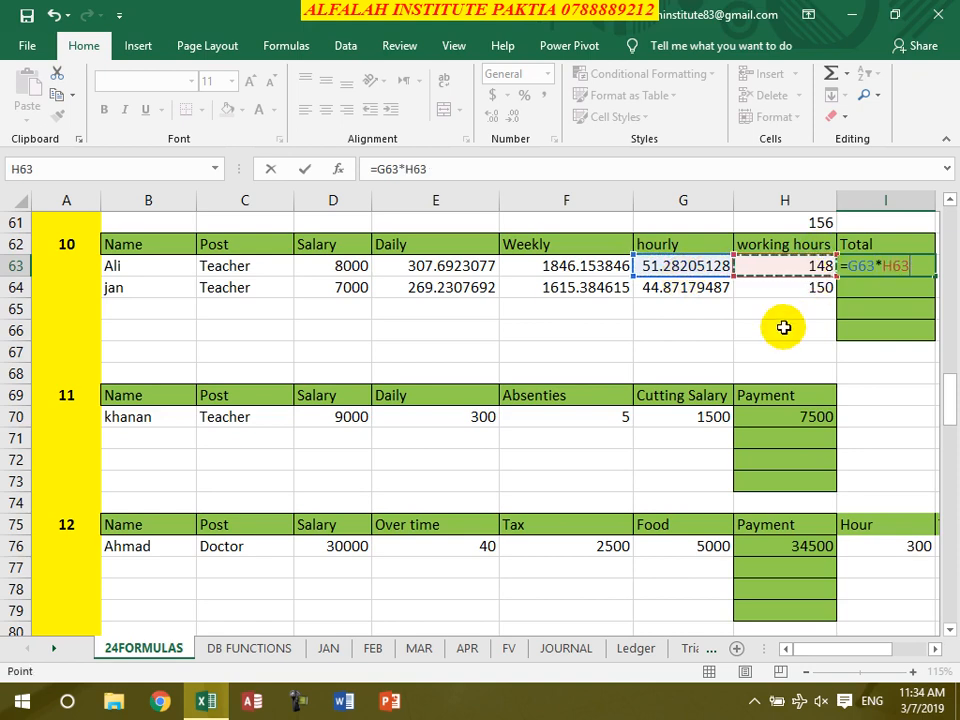
{"action": "key", "text": "Return"}
{"action": "left_click", "coordinate": [879, 266]}
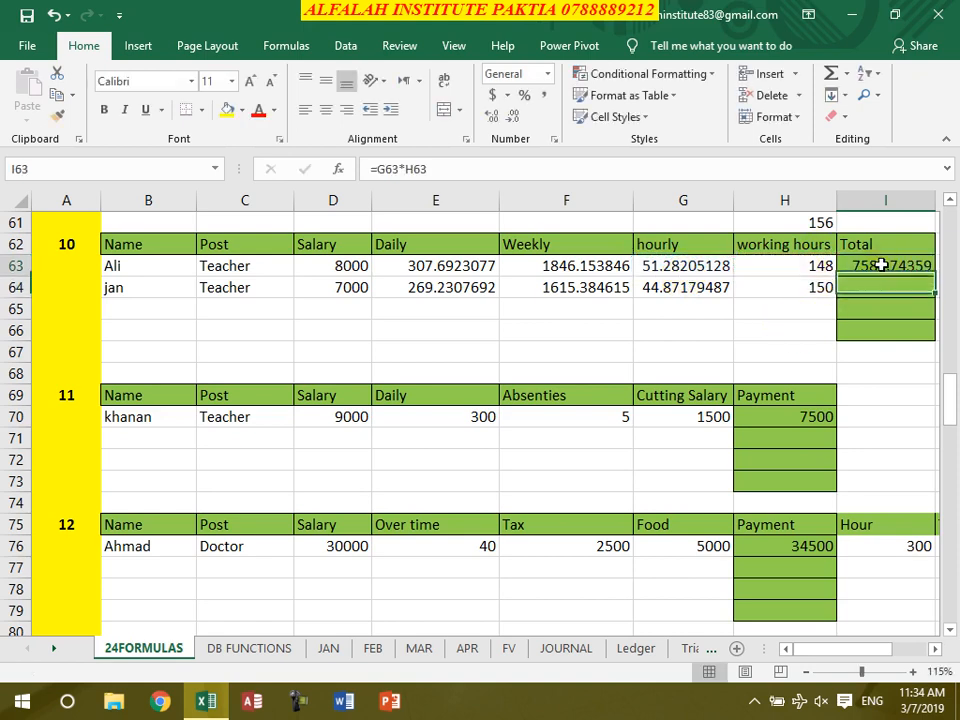
{"action": "double_click", "coordinate": [936, 278]}
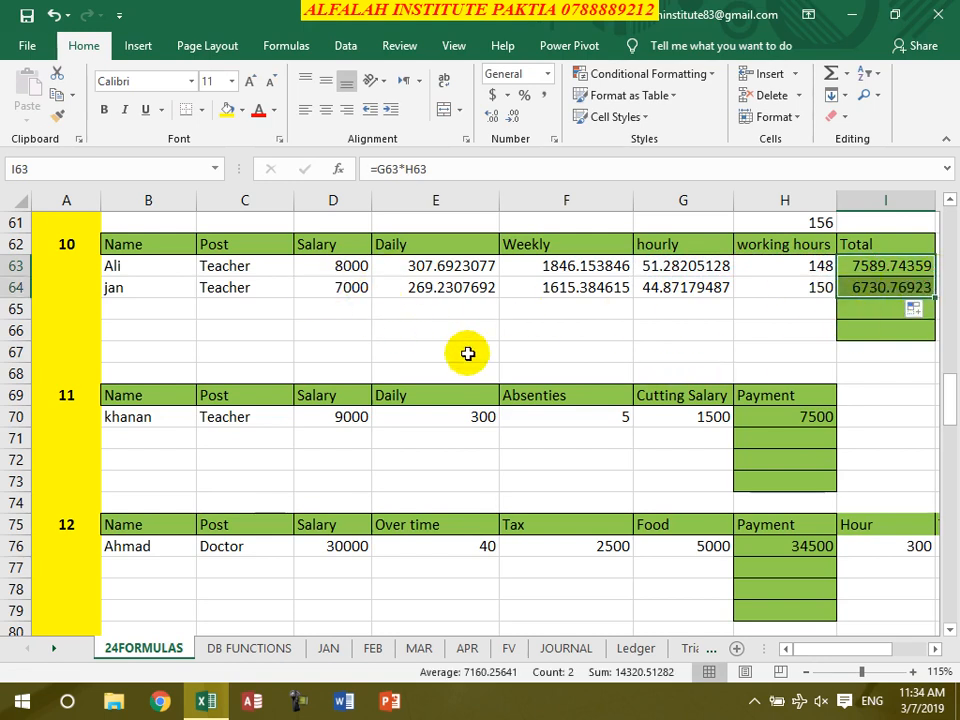
Clear the Daily, Cutting Salary and Payment cells E70, G70 and H70 of example 11.
{"action": "scroll", "coordinate": [483, 370], "scroll_direction": "down", "scroll_amount": 2}
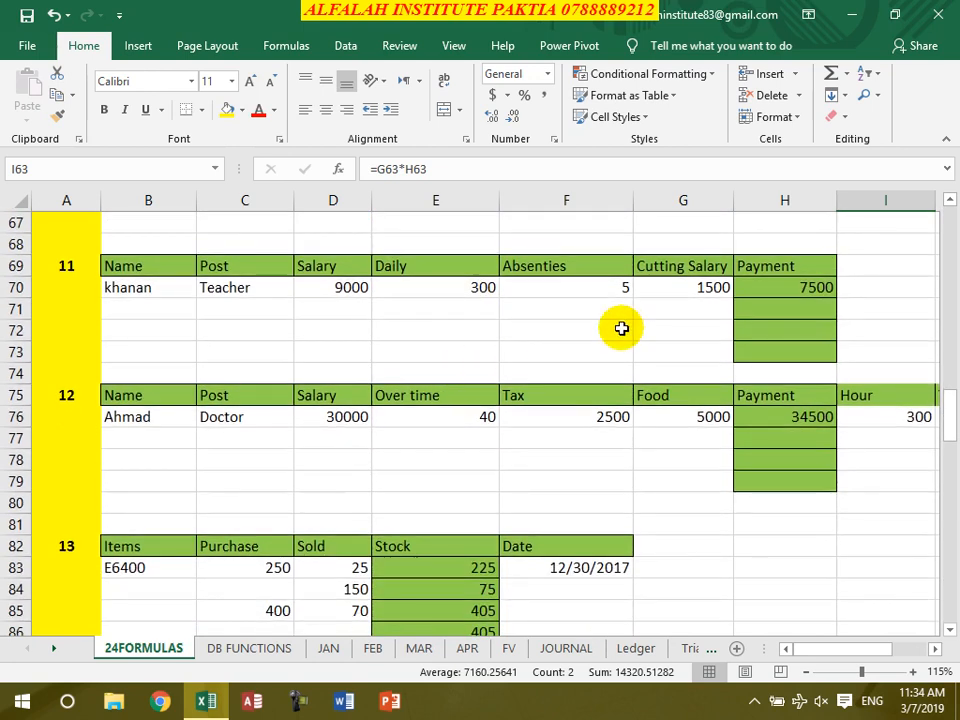
{"action": "left_click_drag", "start_coordinate": [697, 287], "coordinate": [761, 298]}
{"action": "key", "text": "Delete"}
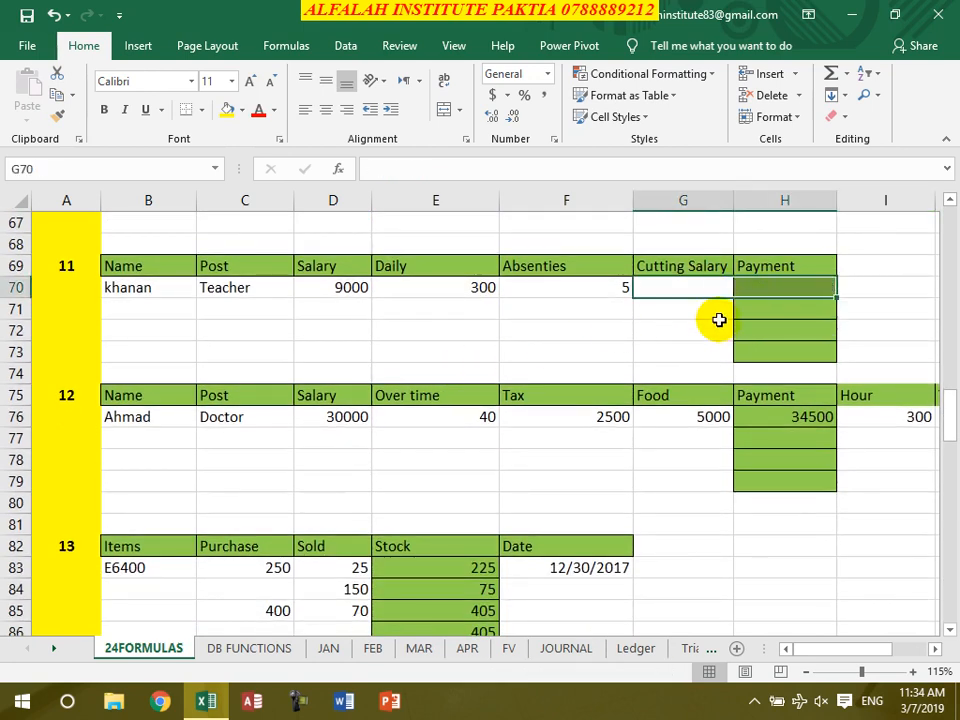
{"action": "left_click", "coordinate": [454, 285]}
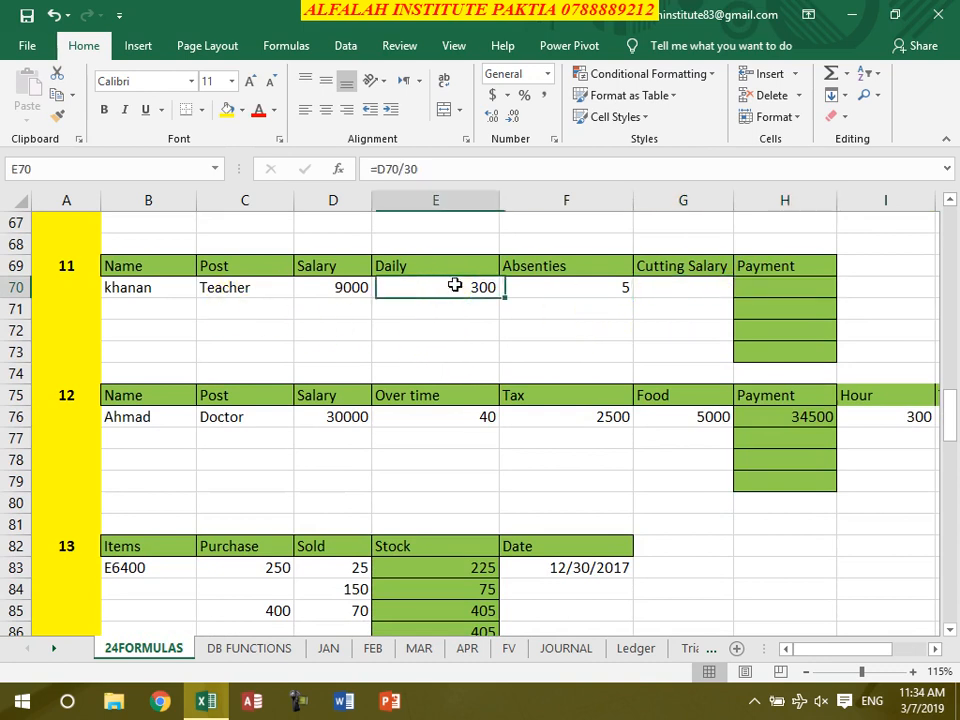
{"action": "key", "text": "Delete"}
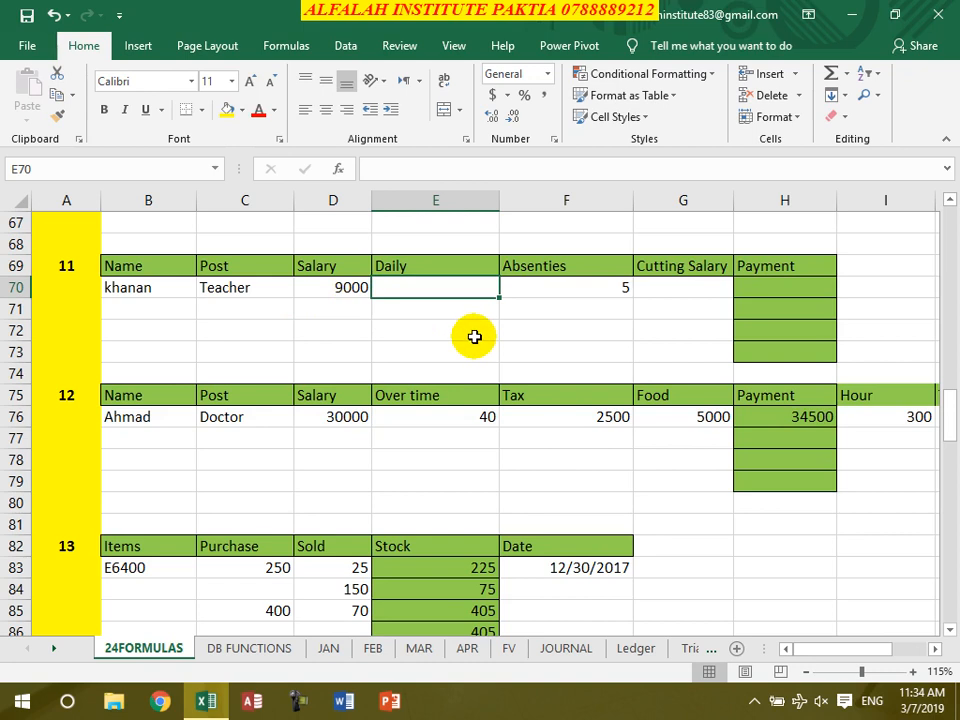
Calculate the Daily pay in E70 with =D70/30.
{"action": "type", "text": "="}
{"action": "left_click", "coordinate": [352, 290]}
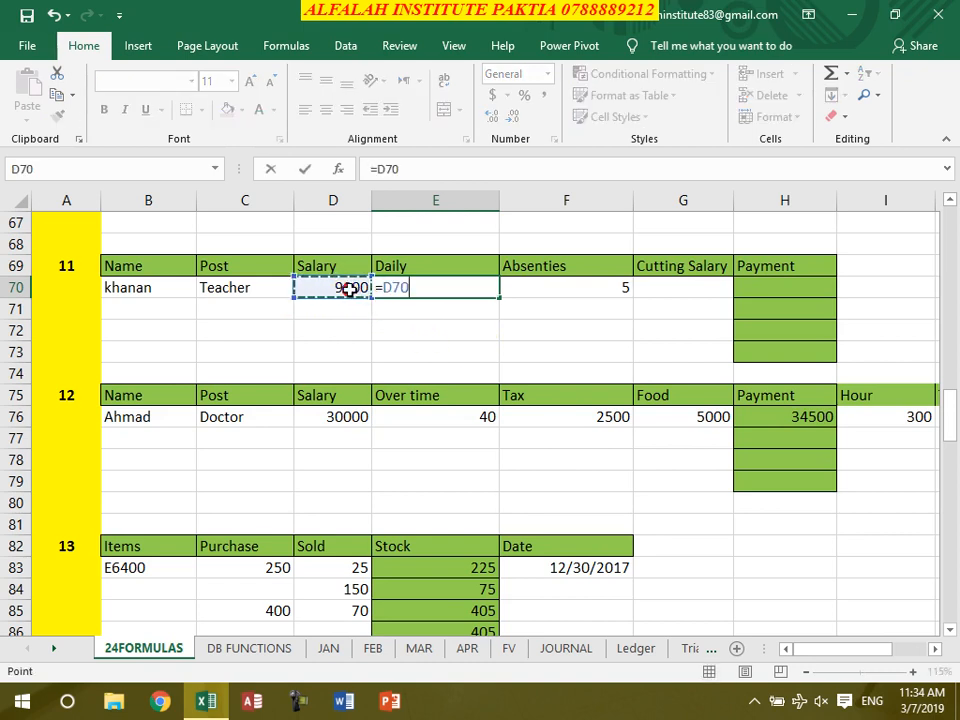
{"action": "type", "text": "/30"}
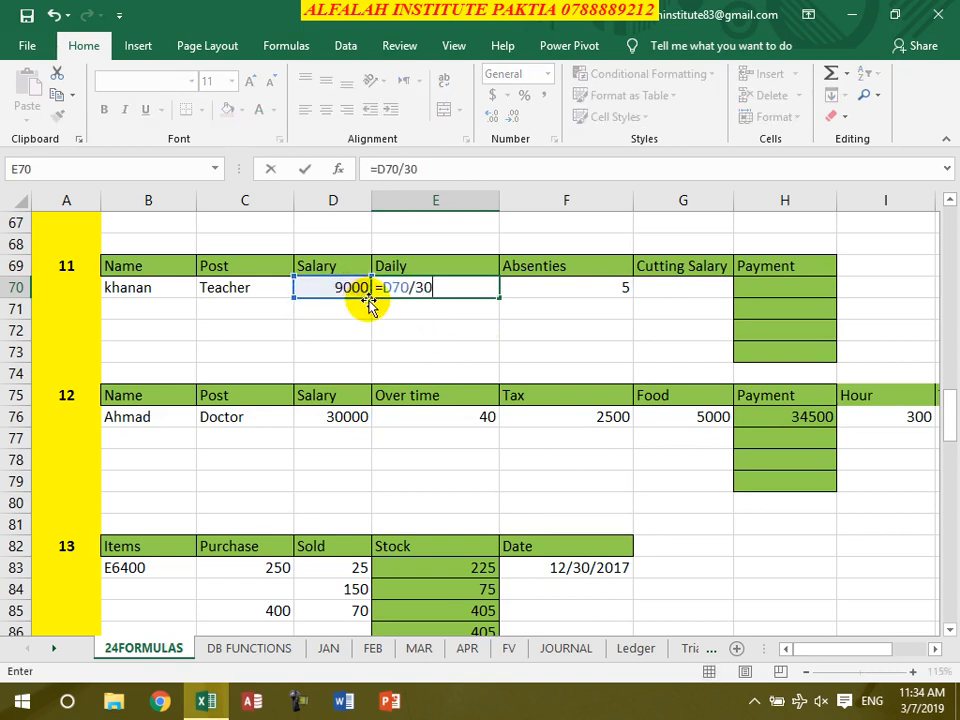
{"action": "key", "text": "Return"}
Calculate the Cutting Salary in G70 by multiplying daily pay by absences with =E70*F70.
{"action": "left_click", "coordinate": [595, 288]}
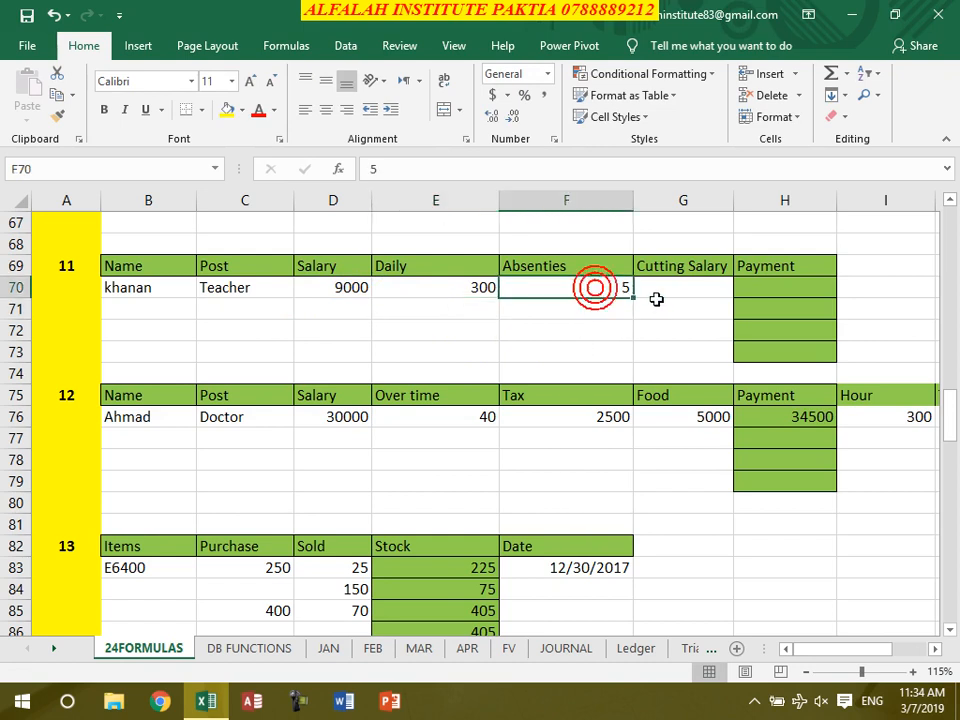
{"action": "left_click", "coordinate": [658, 295]}
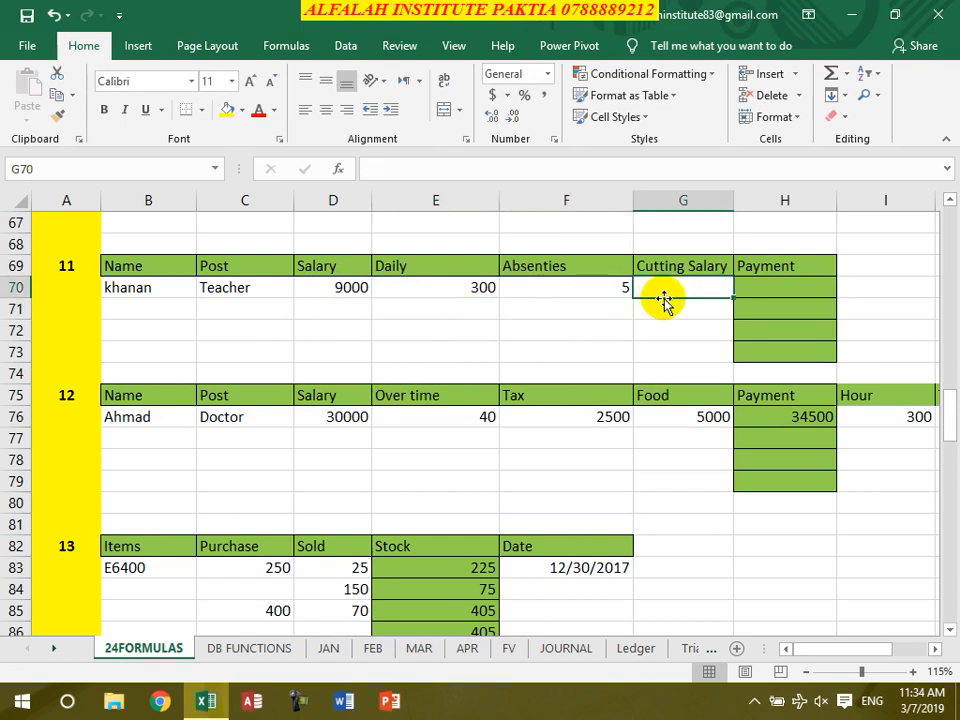
{"action": "type", "text": "="}
{"action": "left_click", "coordinate": [484, 290]}
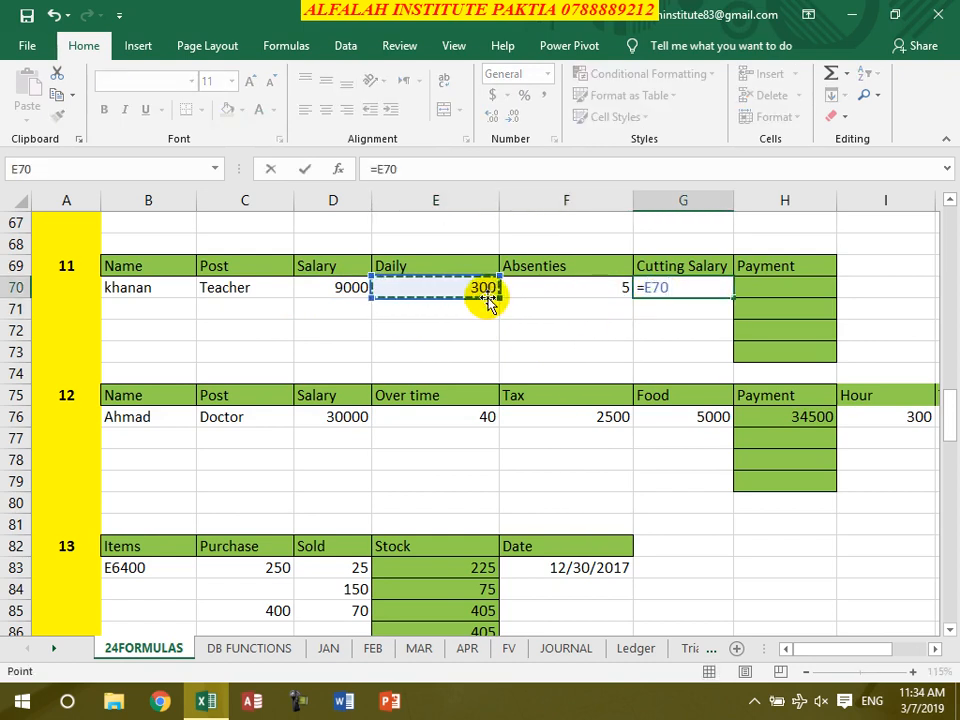
{"action": "type", "text": "*"}
{"action": "left_click", "coordinate": [559, 290]}
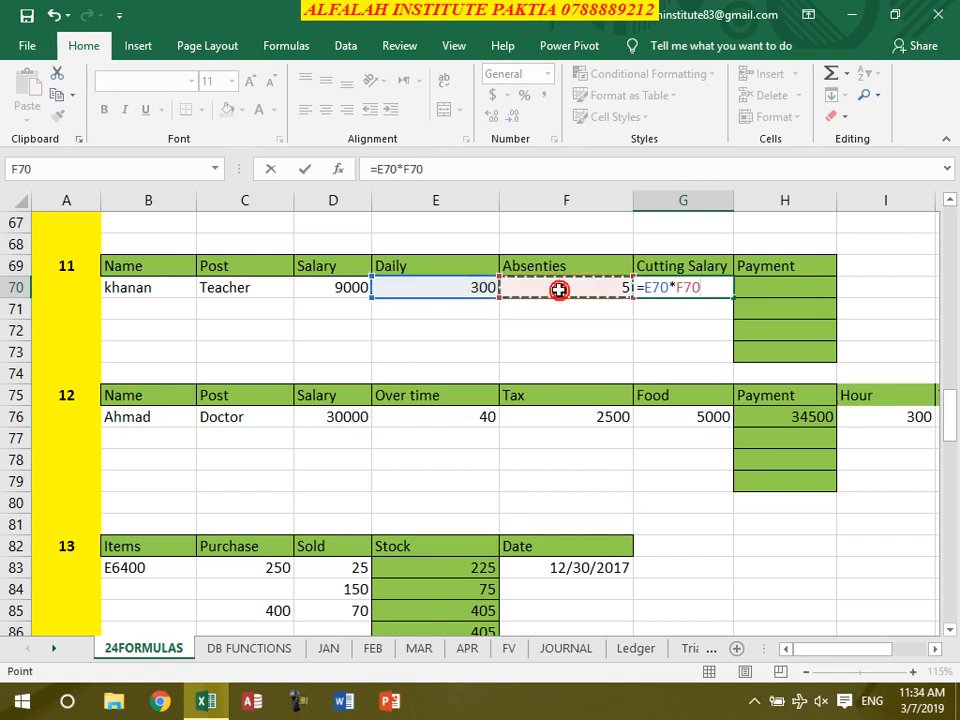
{"action": "key", "text": "Return"}
Calculate the Payment in H70 by subtracting the cut from the salary with =D70-G70.
{"action": "left_click", "coordinate": [789, 288]}
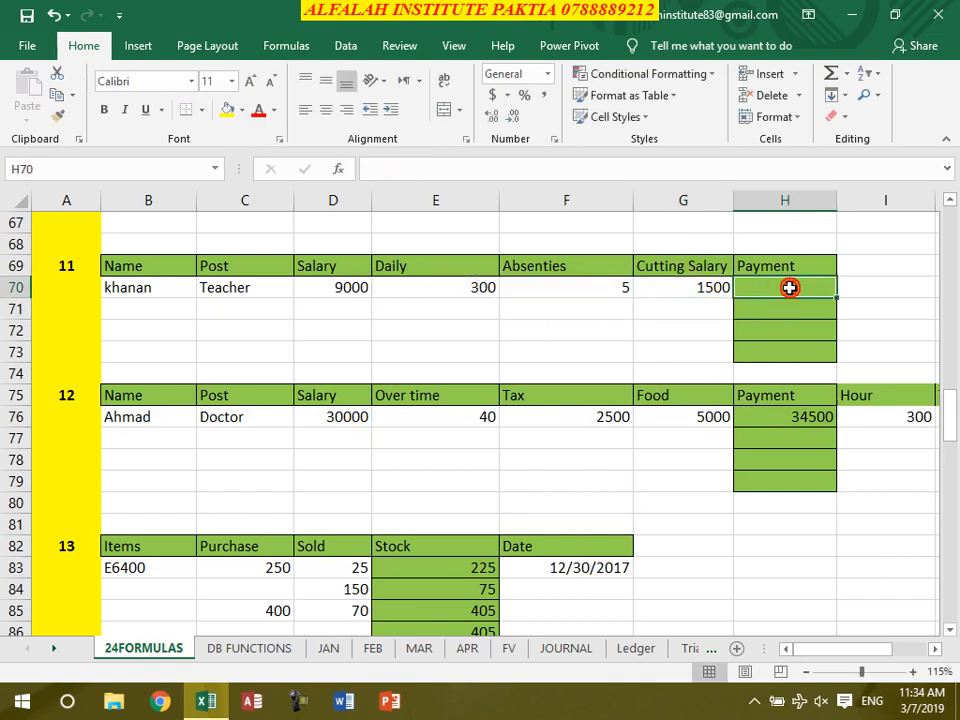
{"action": "type", "text": "="}
{"action": "left_click", "coordinate": [338, 288]}
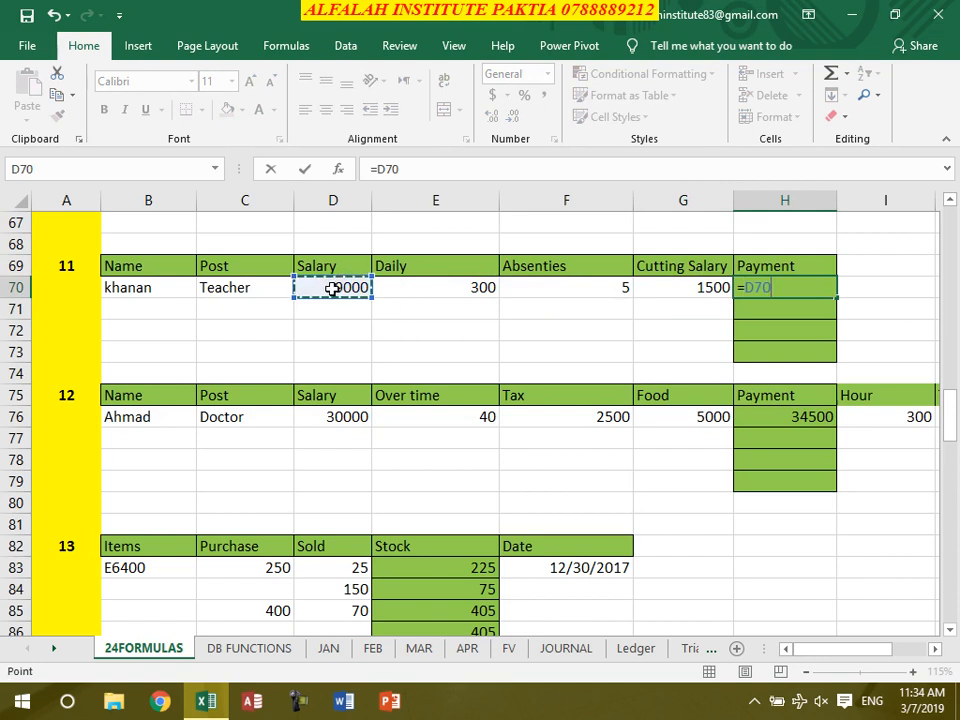
{"action": "type", "text": "-"}
{"action": "left_click", "coordinate": [668, 298]}
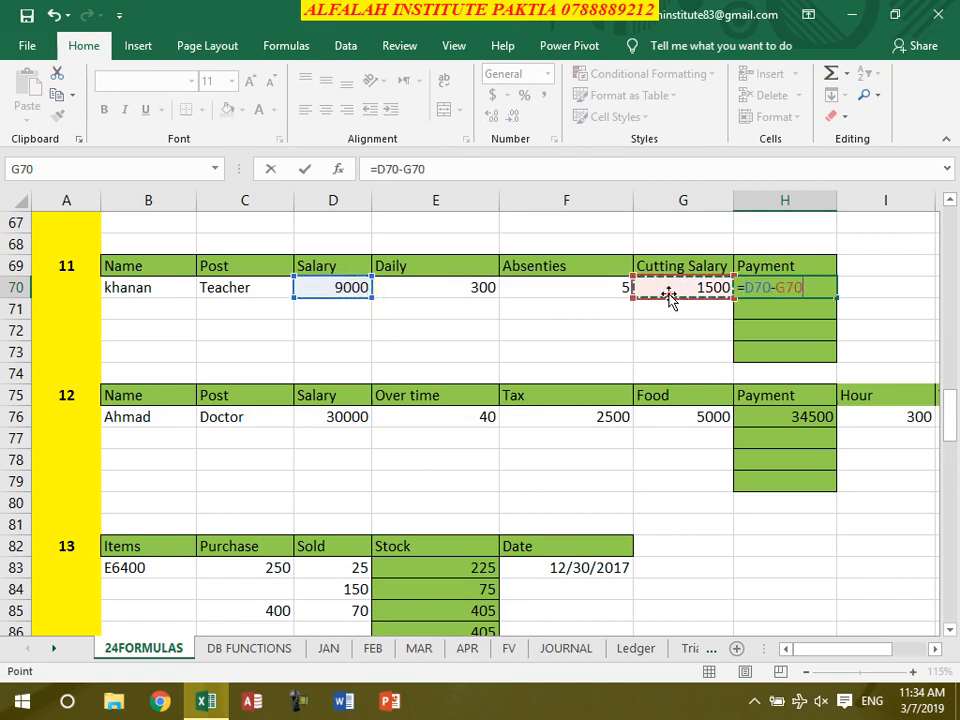
{"action": "key", "text": "Return"}
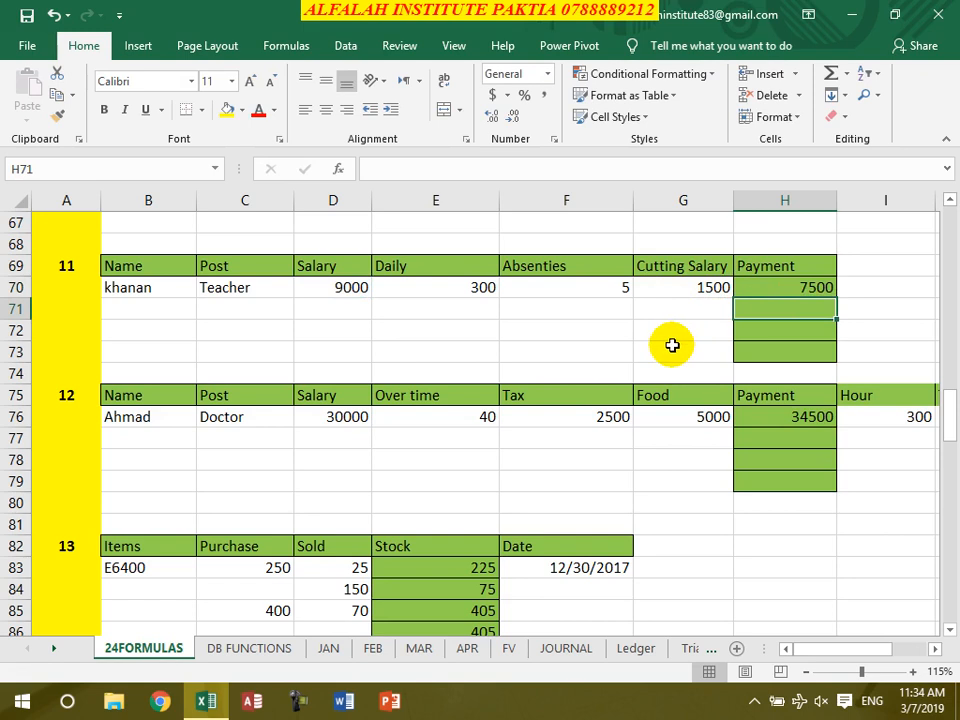
Clear the T.Overtime formula in J76 of example 12.
{"action": "scroll", "coordinate": [672, 345], "scroll_direction": "down", "scroll_amount": 1}
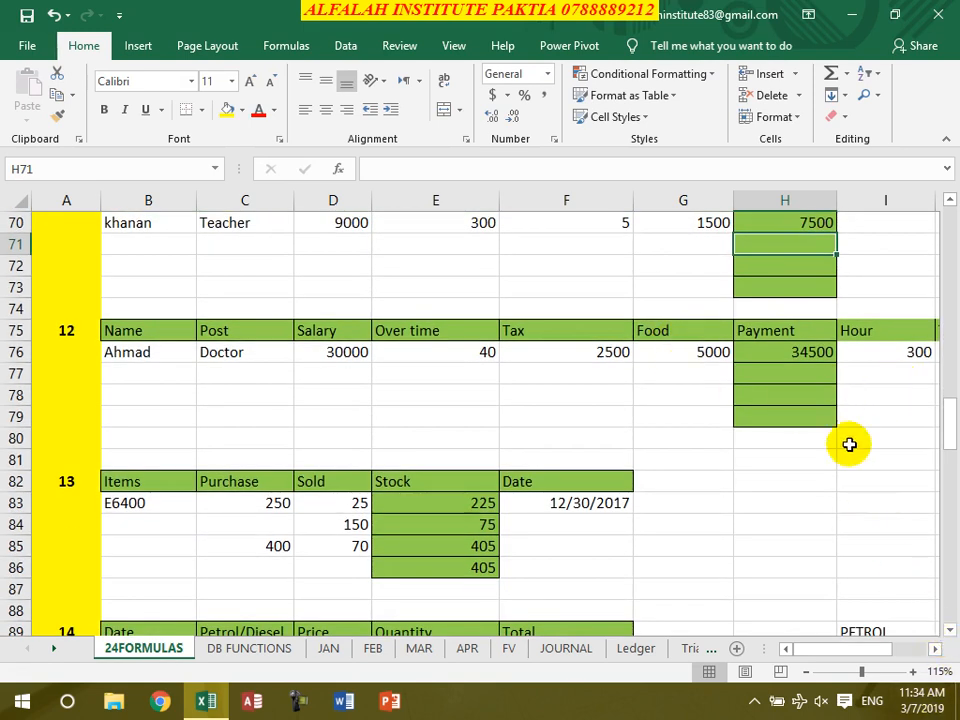
{"action": "left_click", "coordinate": [940, 652]}
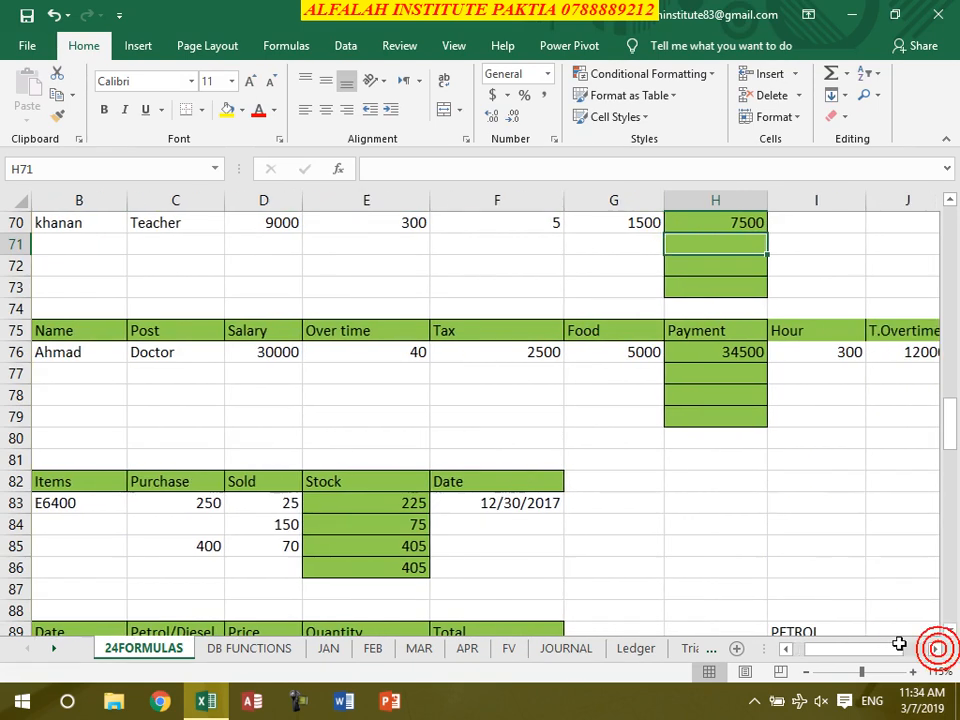
{"action": "left_click", "coordinate": [250, 356]}
{"action": "left_click", "coordinate": [362, 354]}
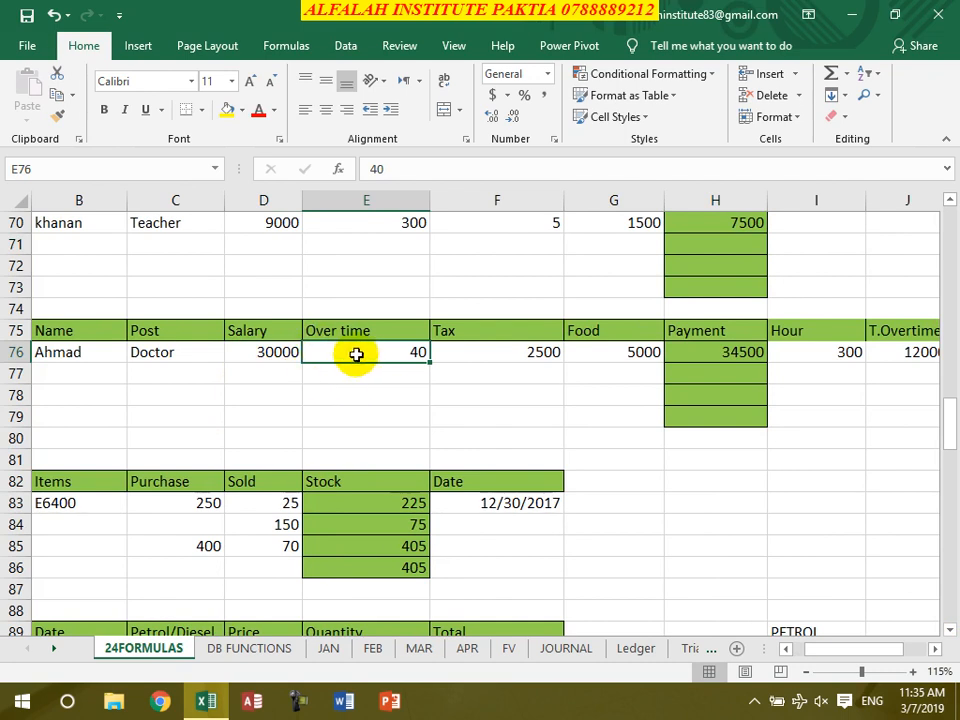
{"action": "left_click", "coordinate": [829, 357]}
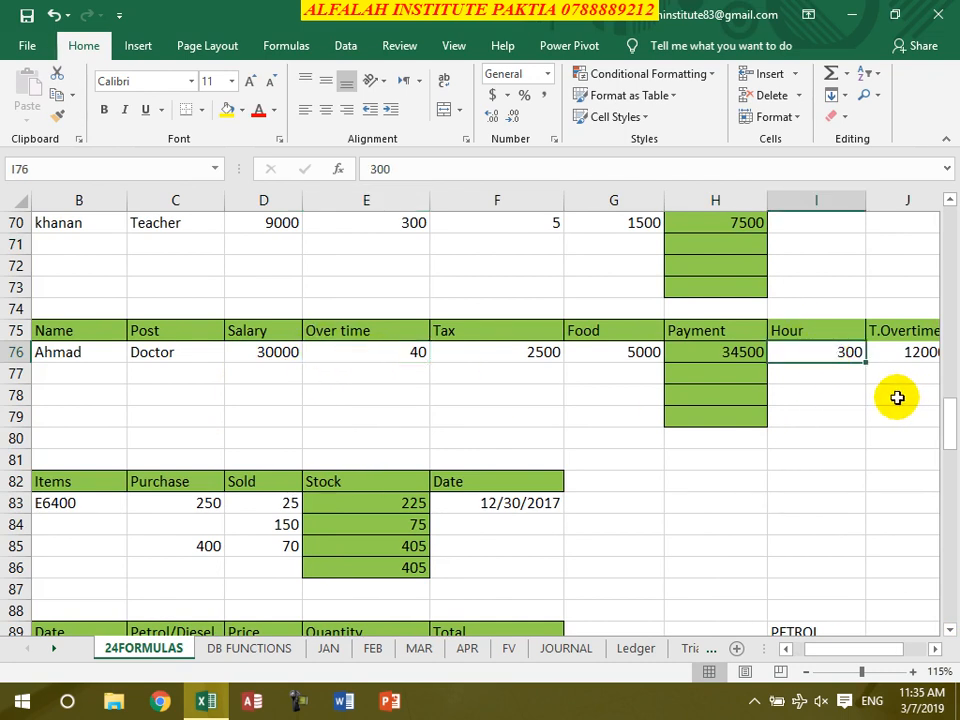
{"action": "left_click", "coordinate": [909, 359]}
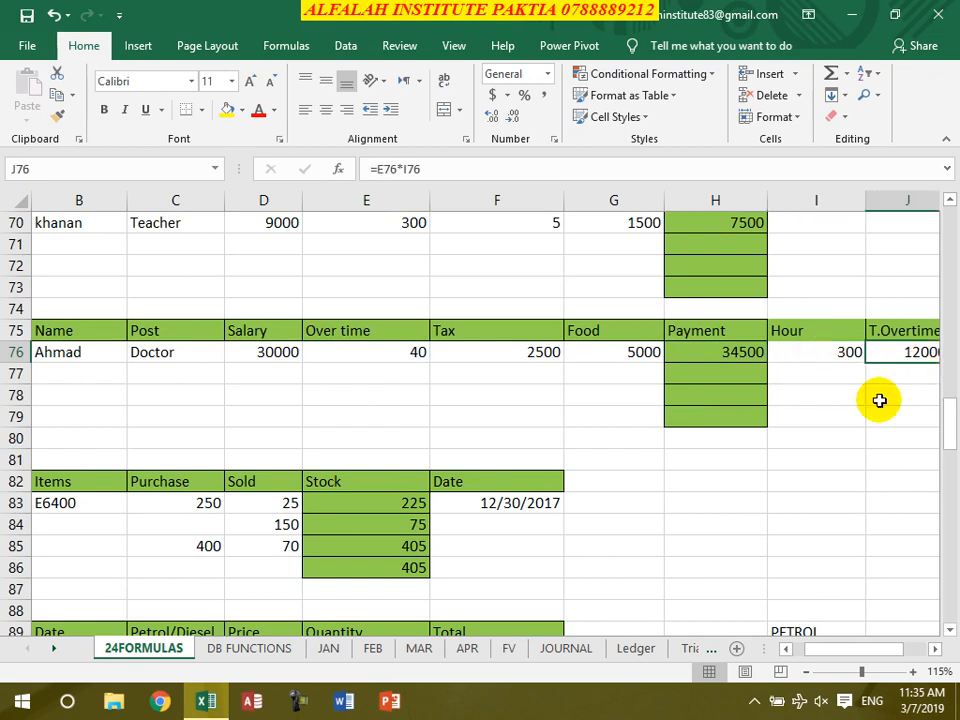
{"action": "key", "text": "Delete"}
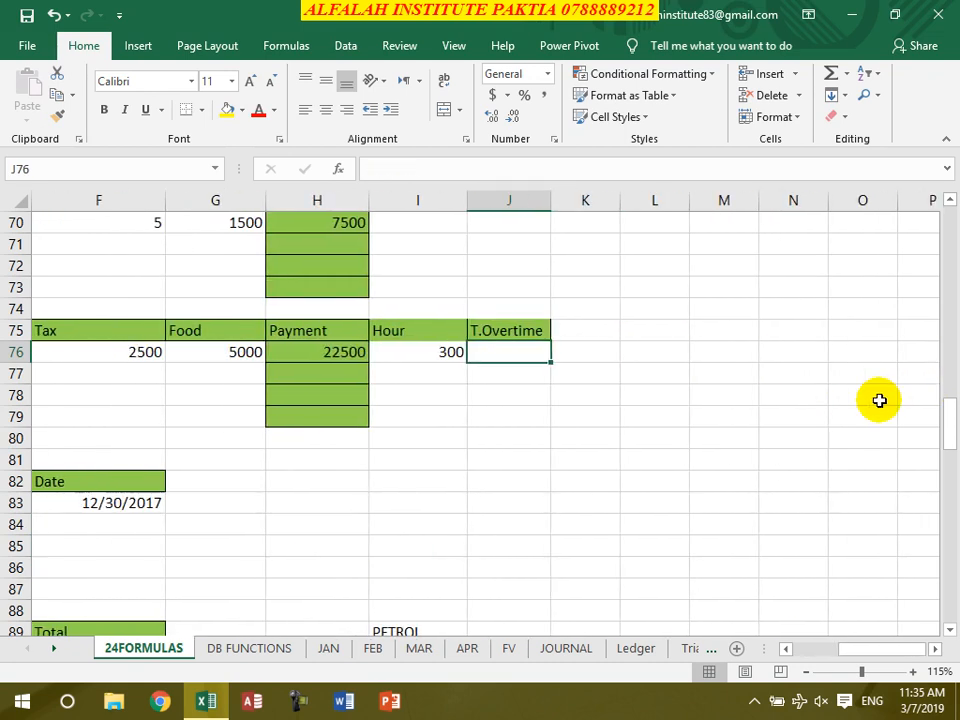
Clear the Payment formula in H76 of example 12.
{"action": "left_click", "coordinate": [786, 649]}
{"action": "left_click", "coordinate": [786, 649]}
{"action": "left_click", "coordinate": [786, 649]}
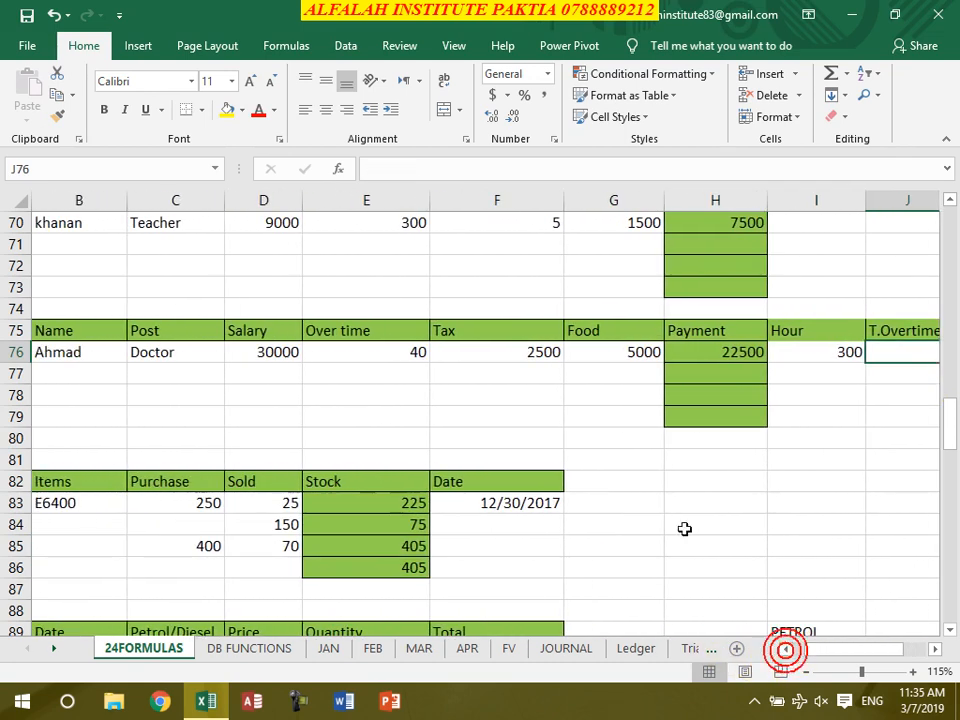
{"action": "left_click", "coordinate": [614, 352]}
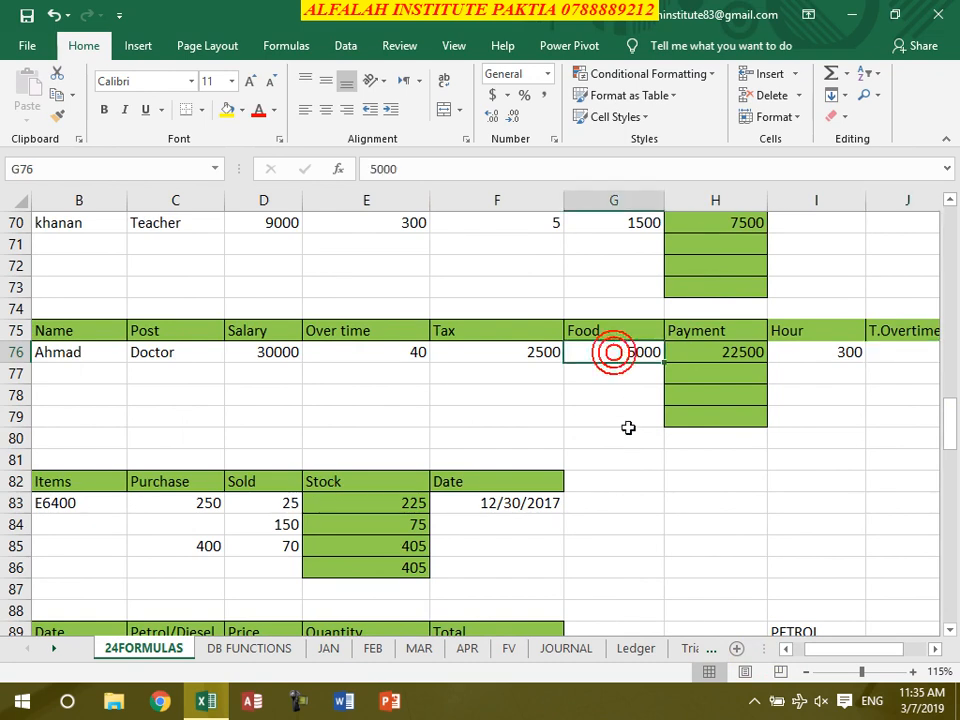
{"action": "left_click", "coordinate": [715, 362]}
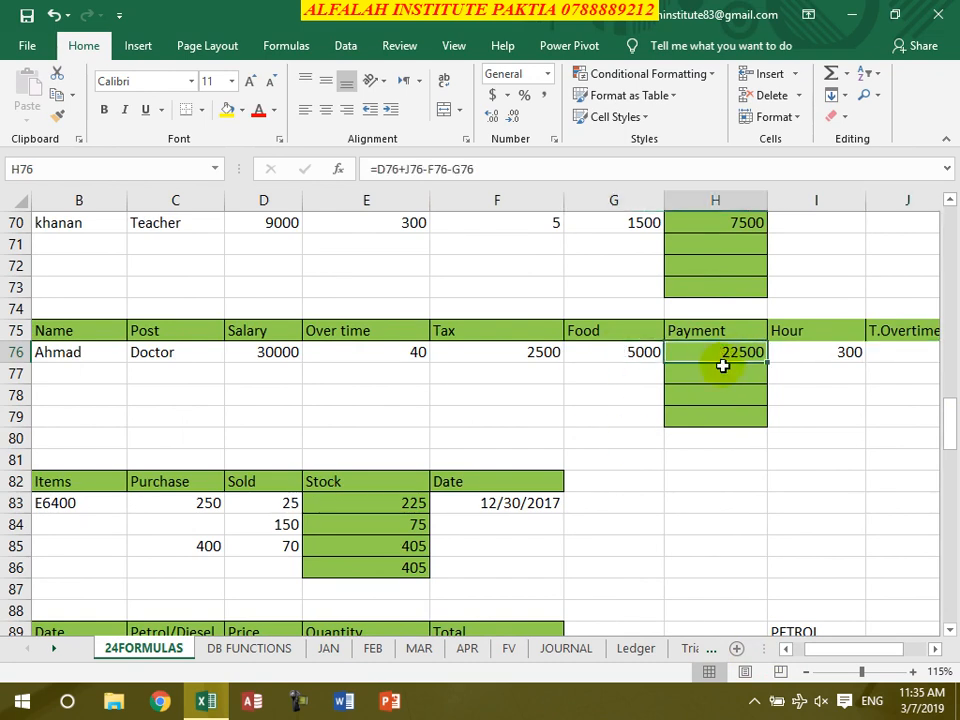
{"action": "key", "text": "Delete"}
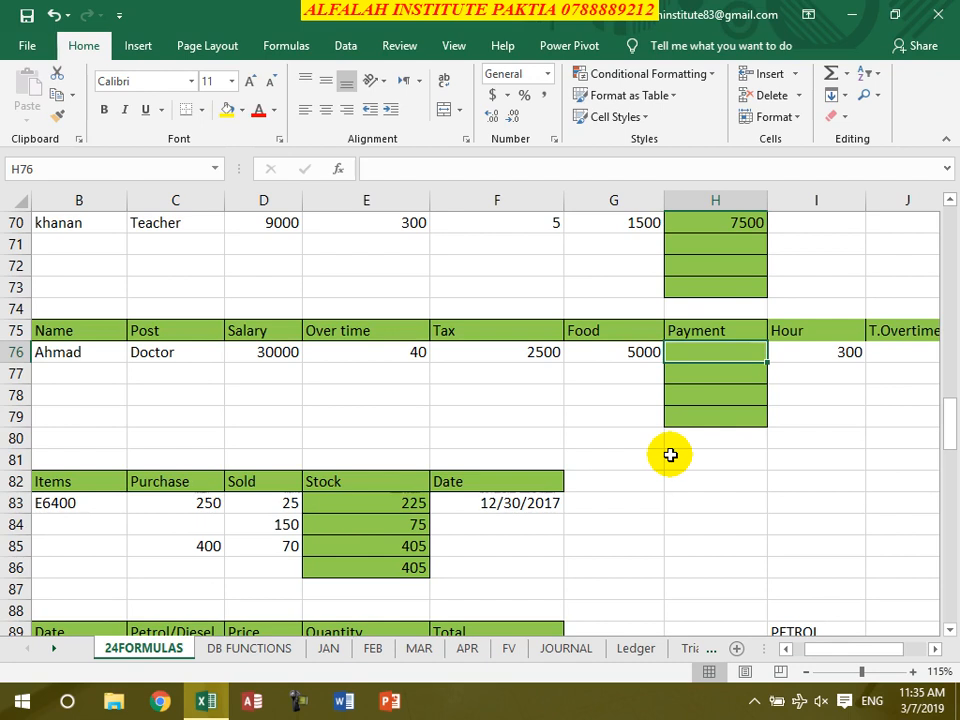
{"action": "left_click", "coordinate": [481, 352]}
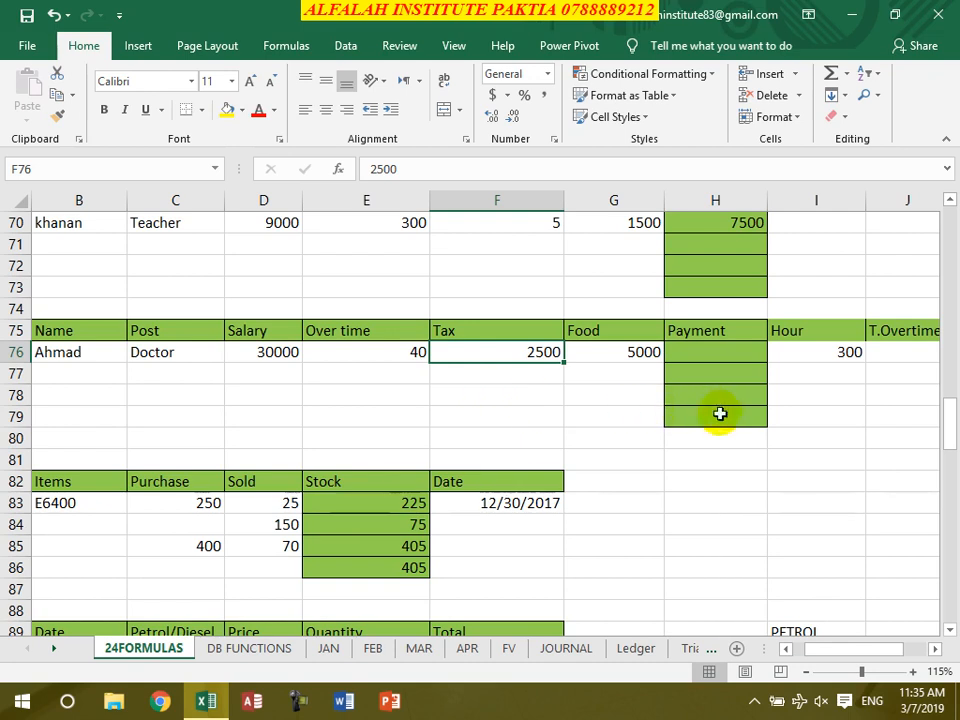
Calculate the T.Overtime in J76 of example 12 by multiplying overtime by the hourly rate with =E76*I76.
{"action": "left_click", "coordinate": [935, 648]}
{"action": "left_click", "coordinate": [800, 359]}
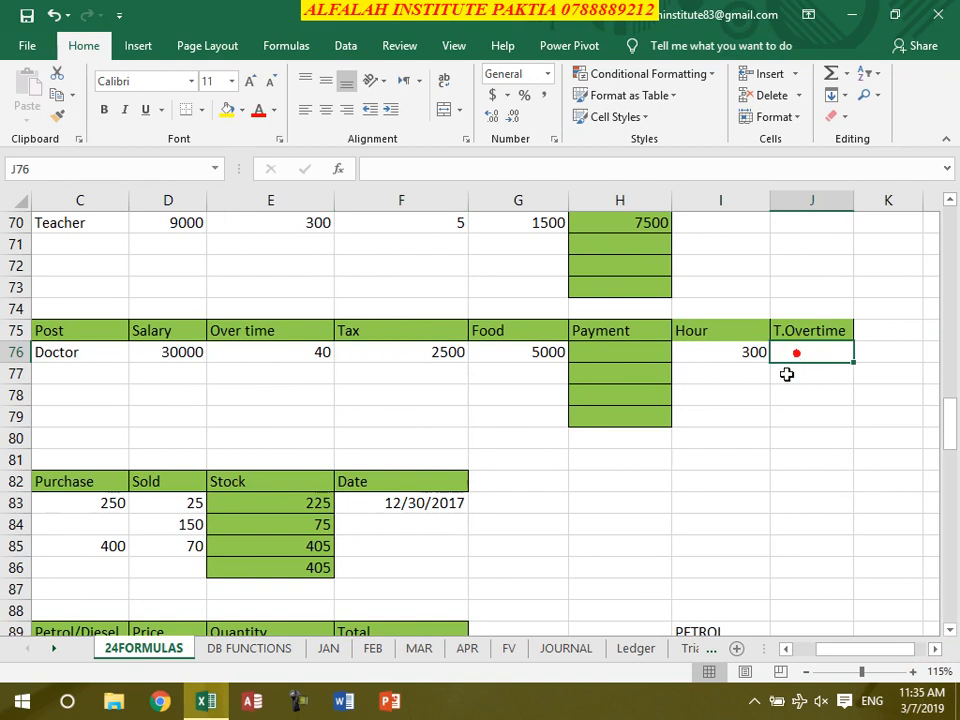
{"action": "type", "text": "="}
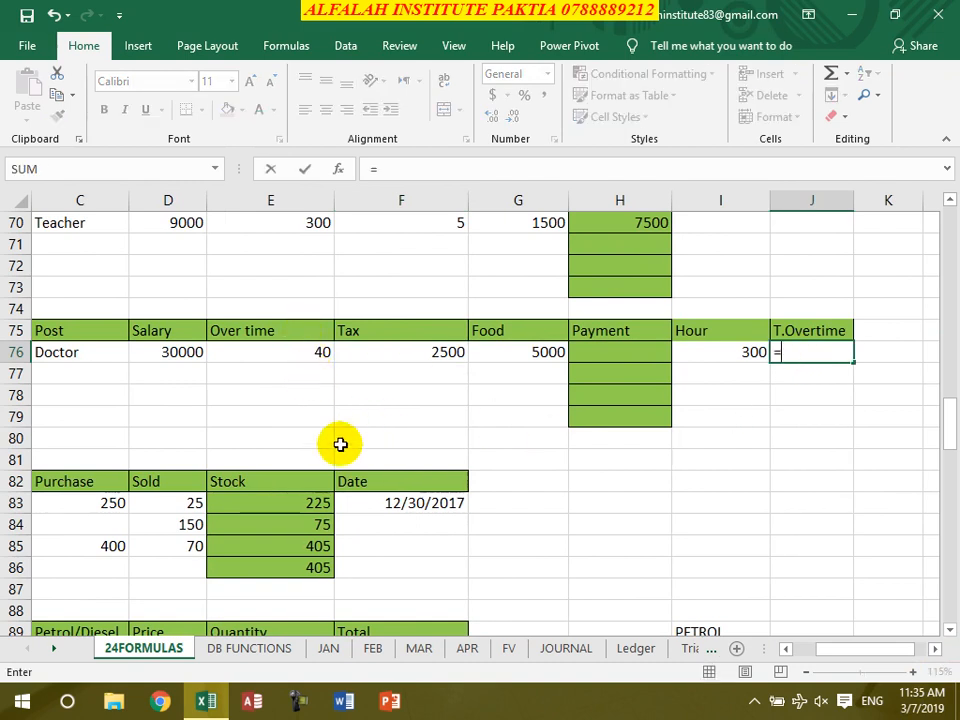
{"action": "left_click", "coordinate": [285, 349]}
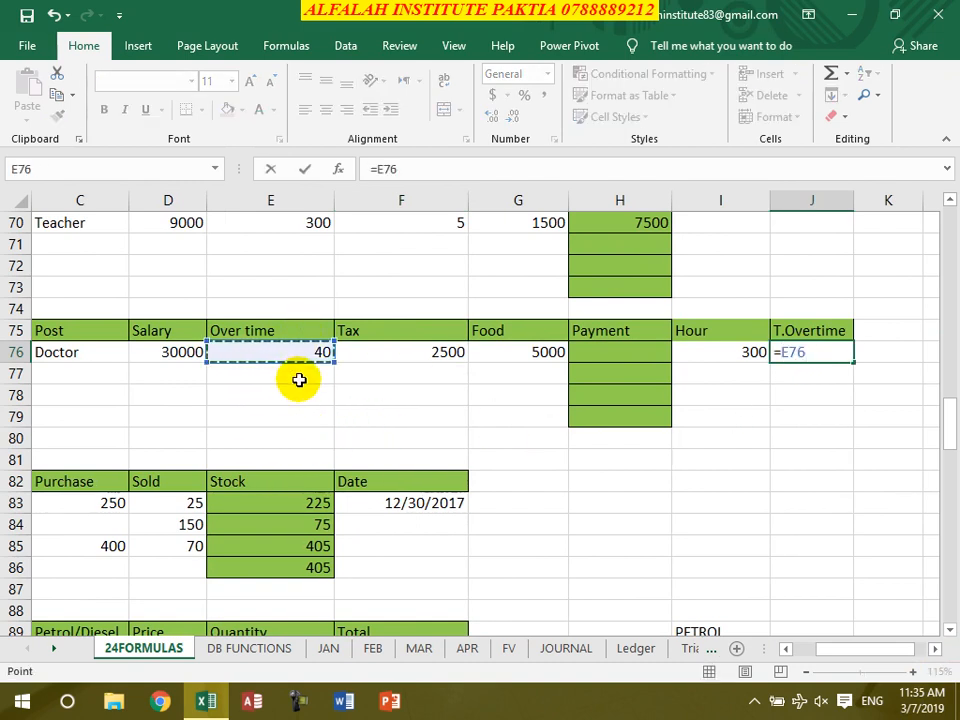
{"action": "type", "text": "*"}
{"action": "left_click", "coordinate": [712, 355]}
{"action": "key", "text": "Return"}
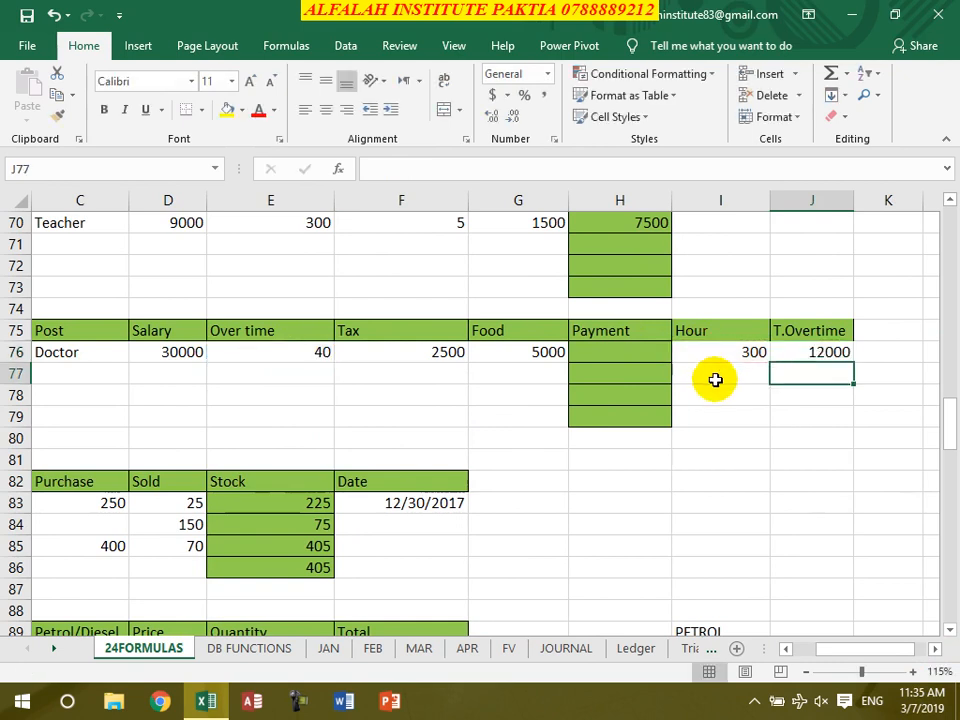
Calculate the Payment in H76 by adding total overtime to the salary and subtracting tax and food with =D76+J76-F76-G76.
{"action": "left_click", "coordinate": [634, 359]}
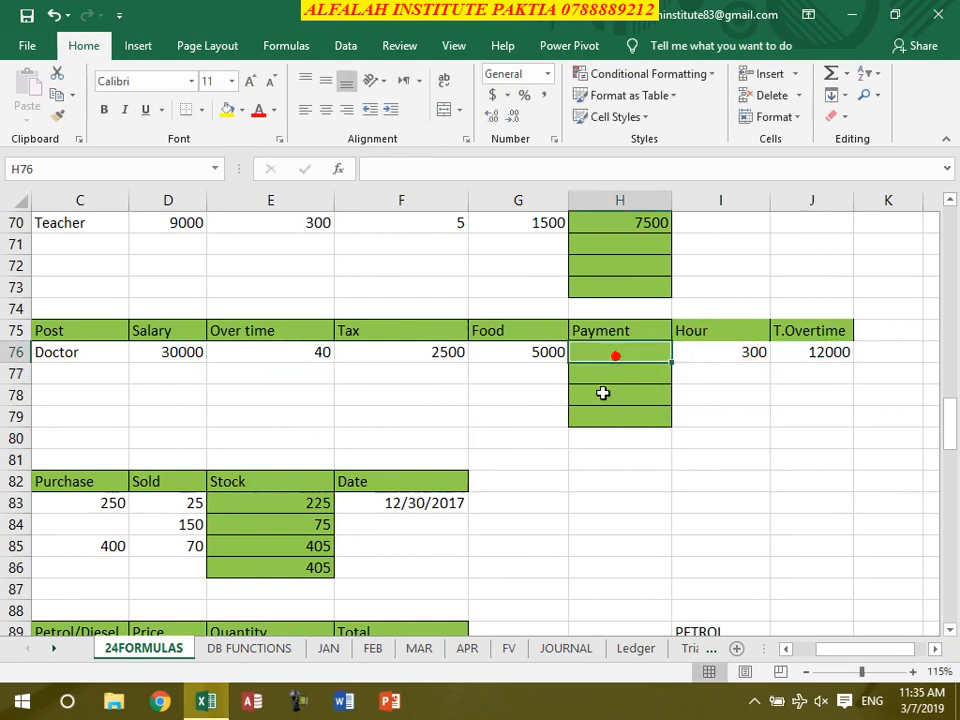
{"action": "type", "text": "="}
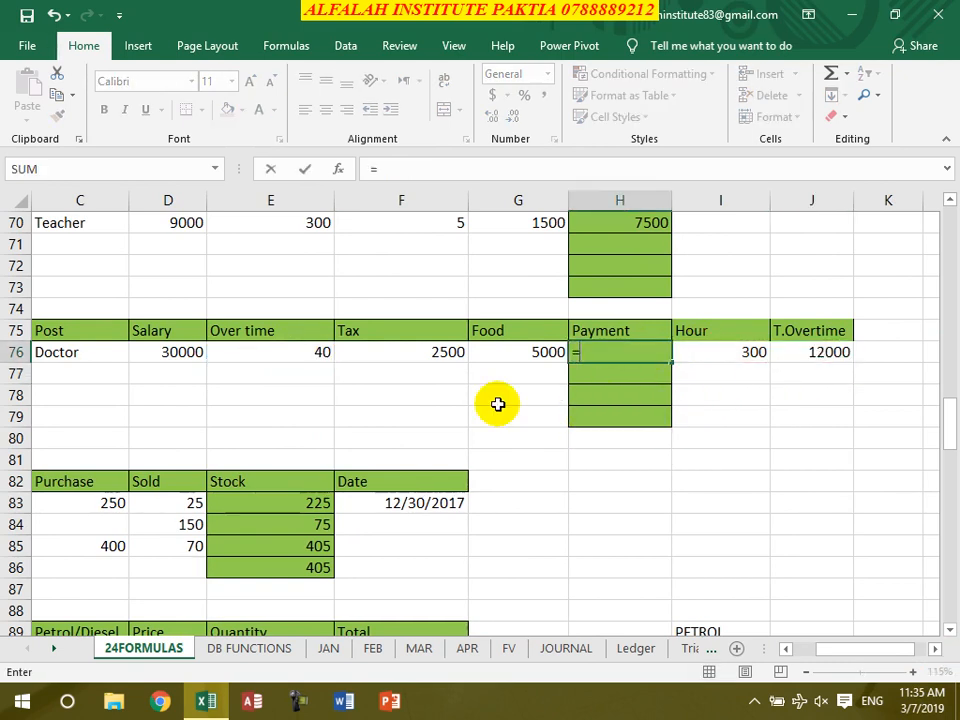
{"action": "left_click", "coordinate": [171, 356]}
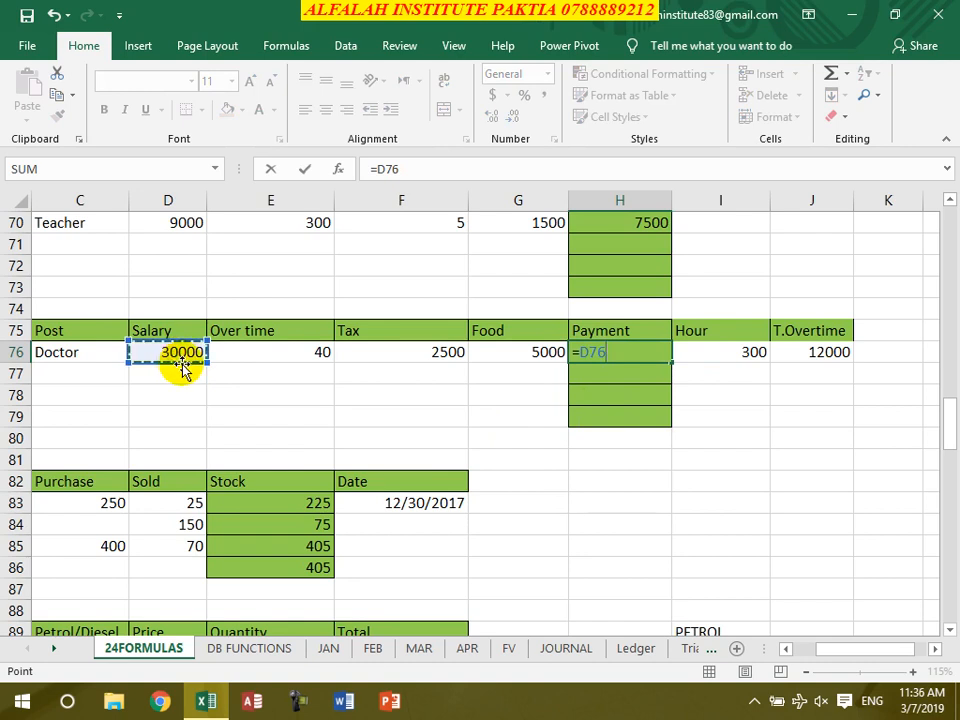
{"action": "type", "text": "+"}
{"action": "left_click", "coordinate": [800, 354]}
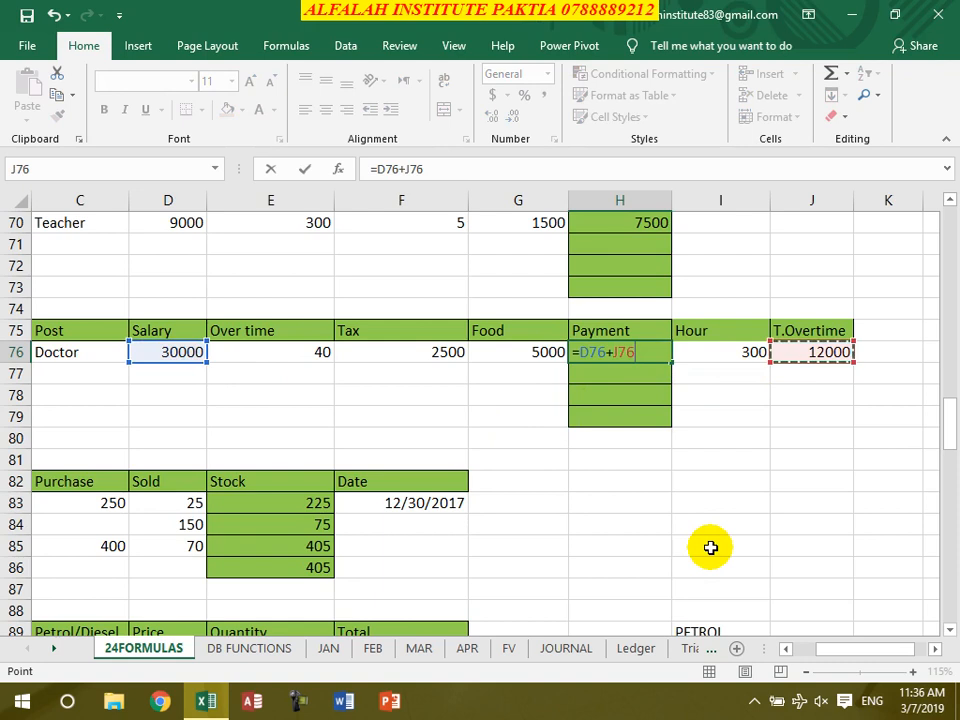
{"action": "type", "text": "-"}
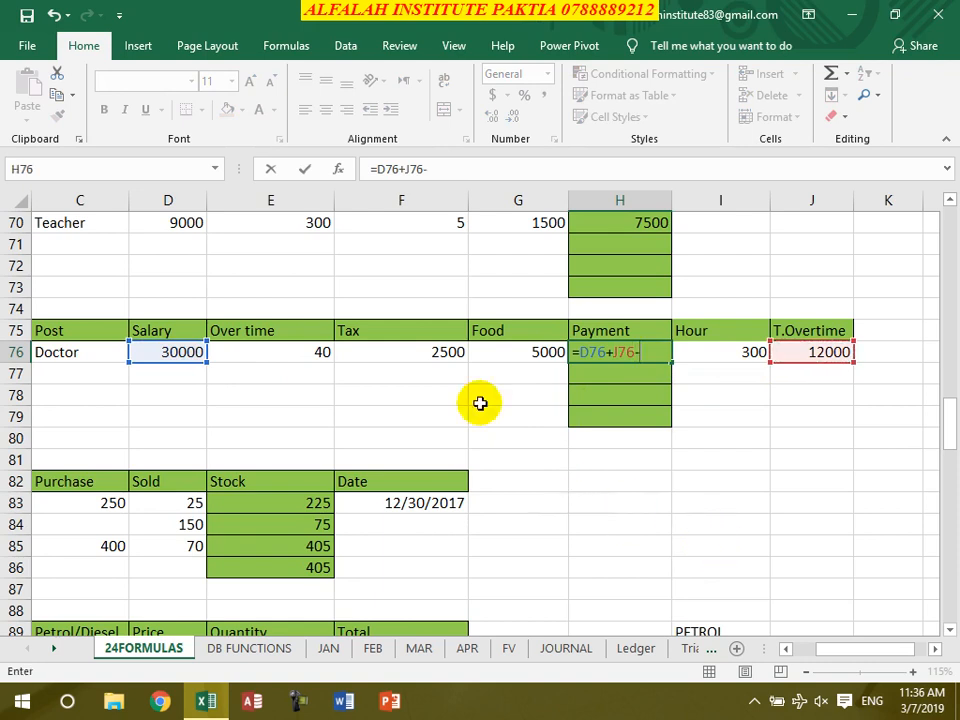
{"action": "left_click", "coordinate": [380, 352]}
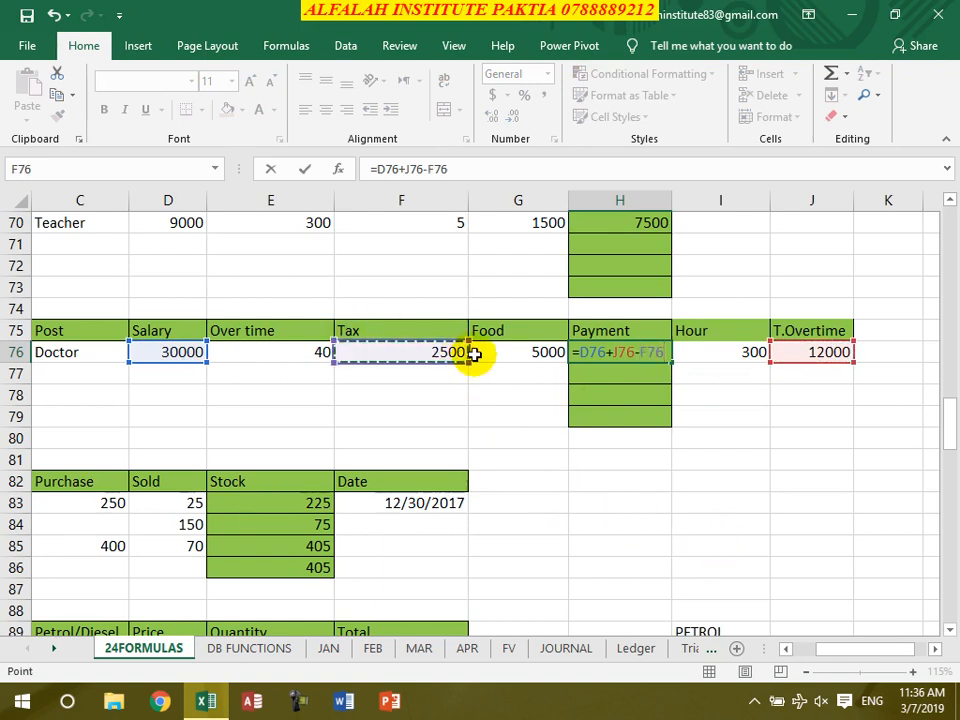
{"action": "type", "text": "-"}
{"action": "left_click", "coordinate": [517, 352]}
{"action": "key", "text": "Return"}
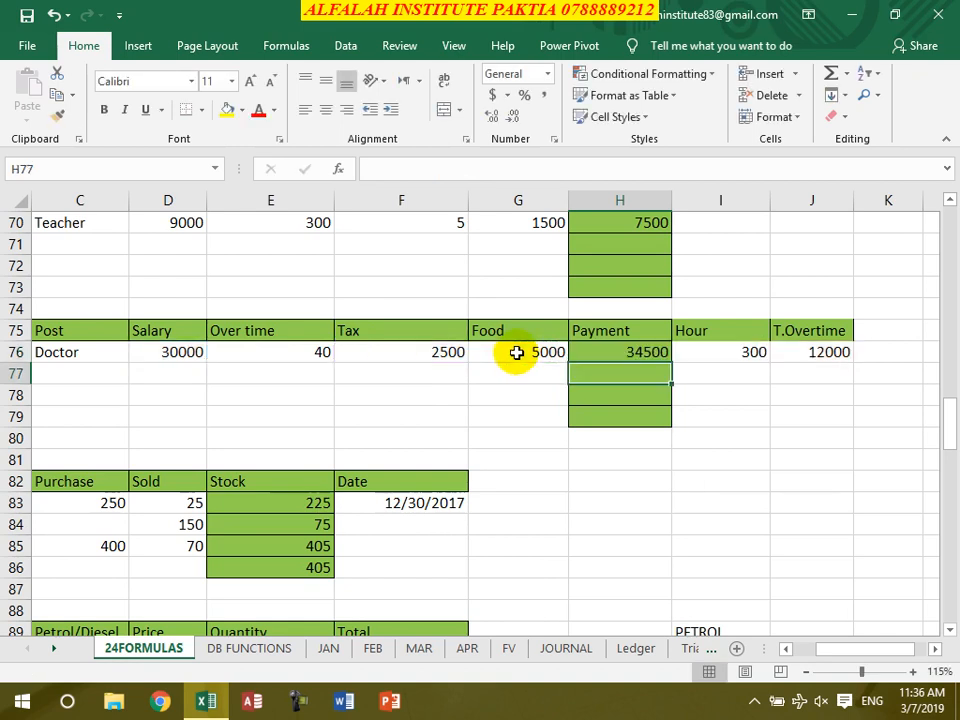
Select the item cell B83 of example 13 and close the workbook.
{"action": "left_click", "coordinate": [787, 648]}
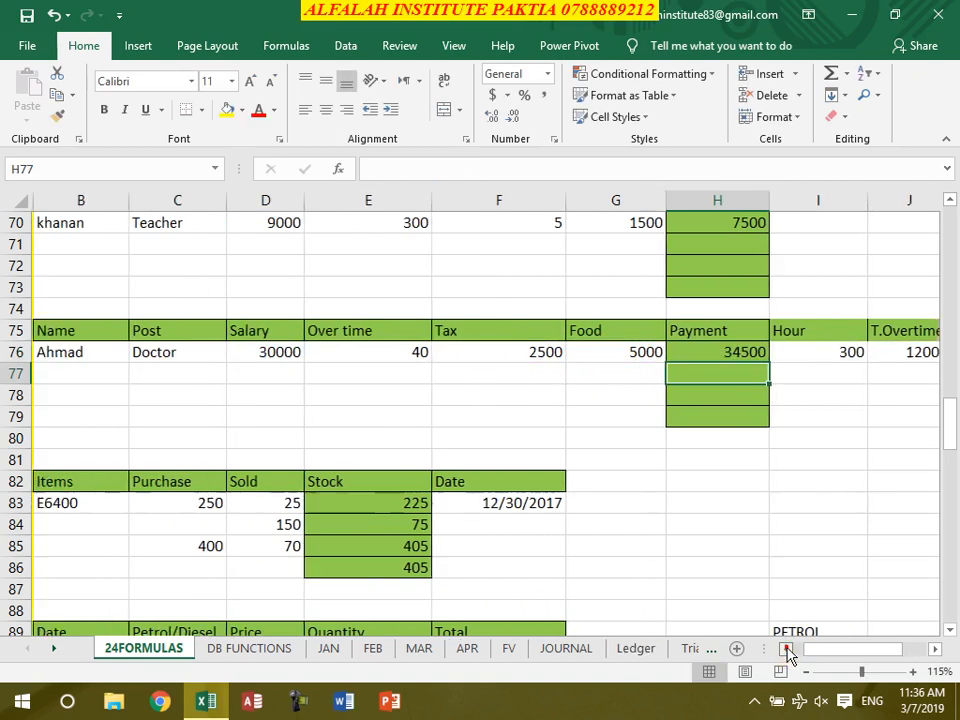
{"action": "left_click", "coordinate": [787, 648]}
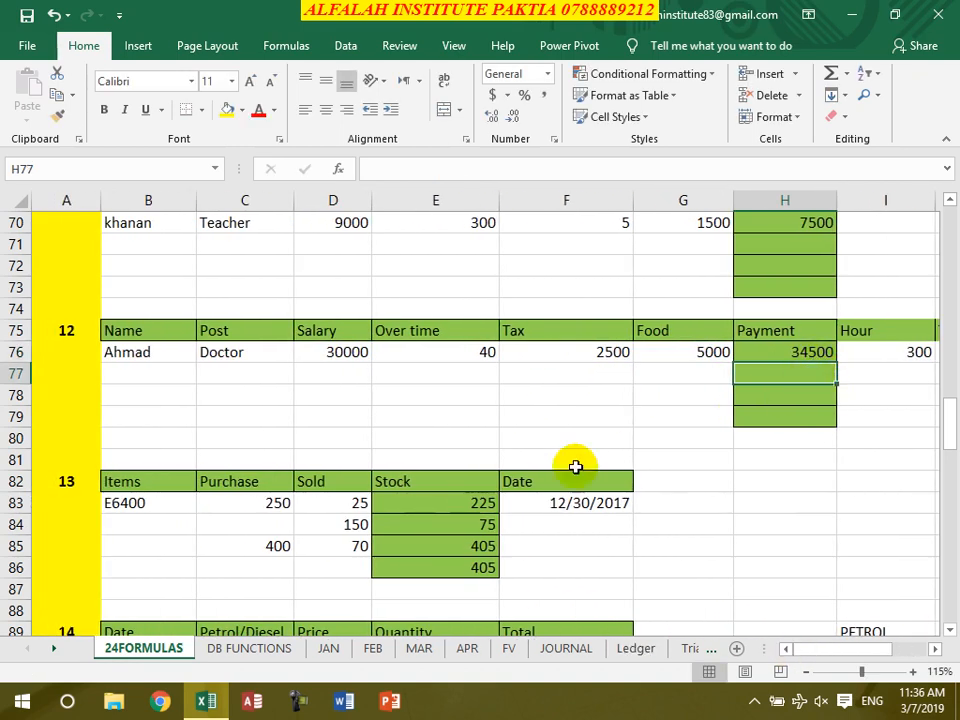
{"action": "scroll", "coordinate": [211, 450], "scroll_direction": "down", "scroll_amount": 3}
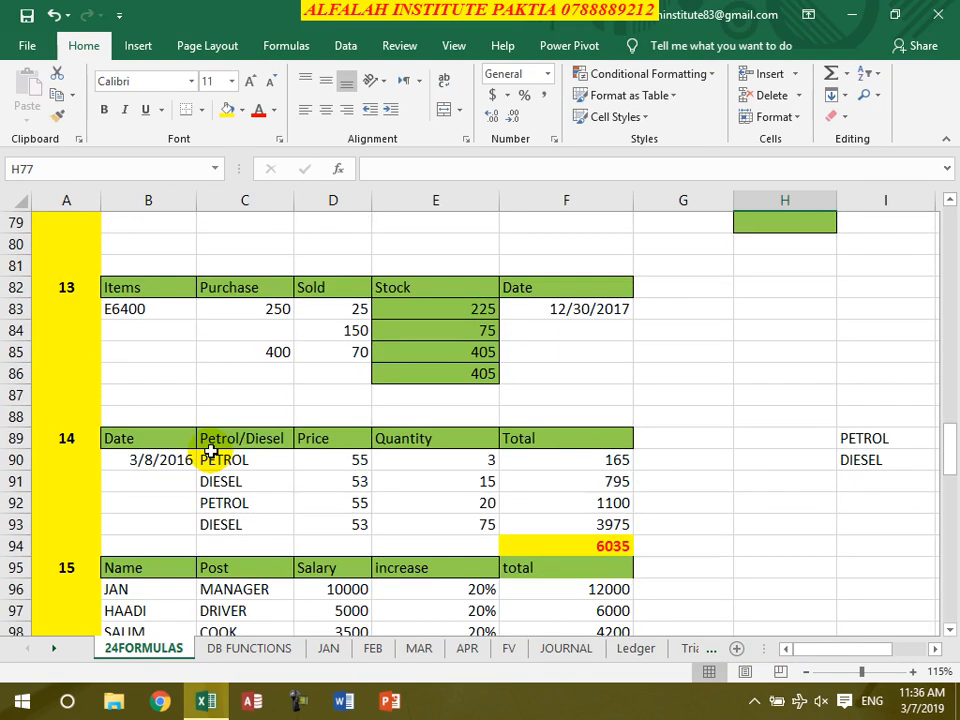
{"action": "left_click", "coordinate": [140, 309]}
{"action": "scroll", "coordinate": [436, 370], "scroll_direction": "down", "scroll_amount": 1}
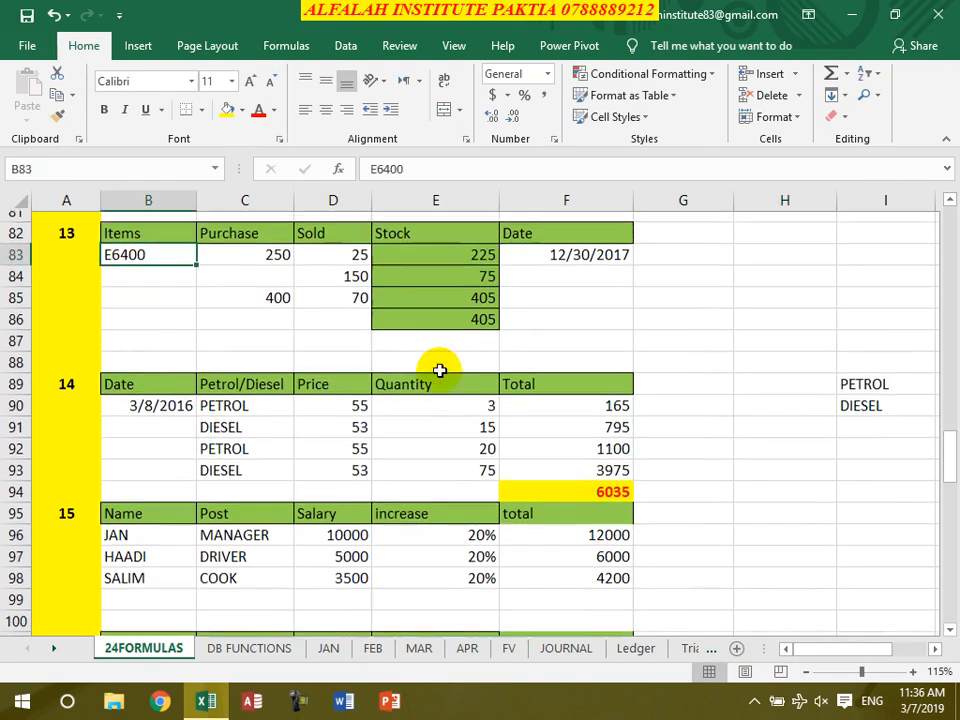
{"action": "left_click", "coordinate": [948, 15]}
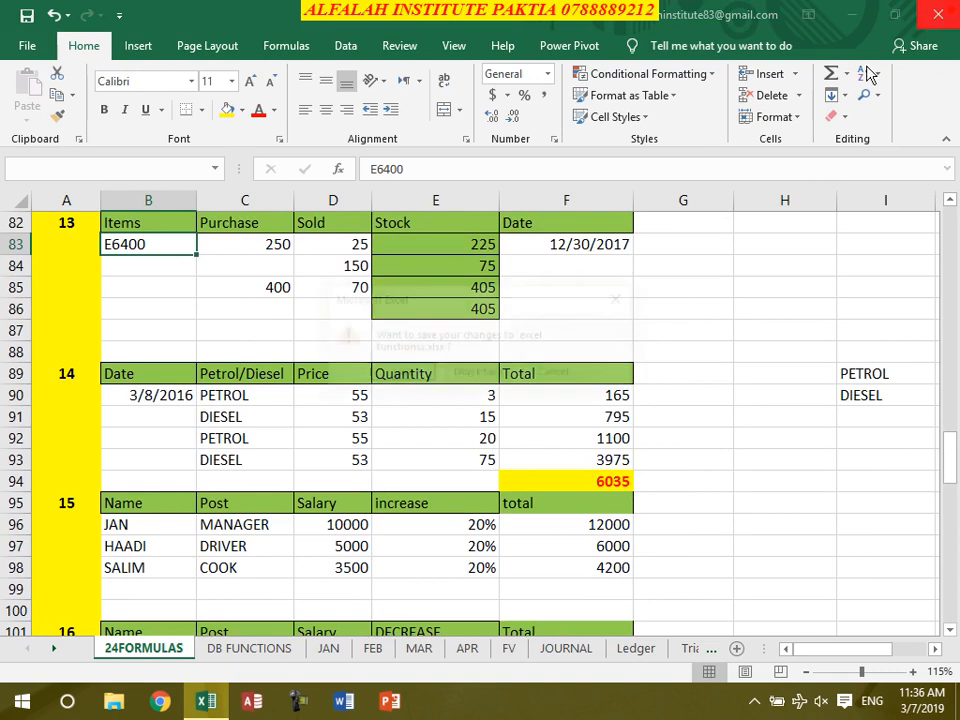